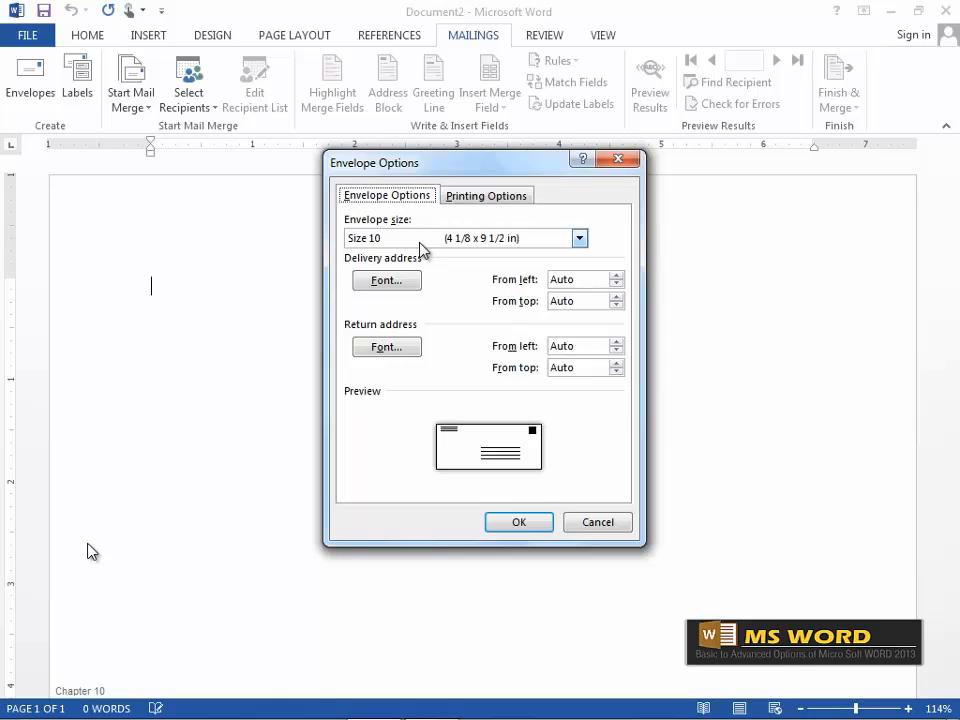
Choose Custom size from the envelope size list and accept 8.88 by 3.88 inches.
click(580, 240)
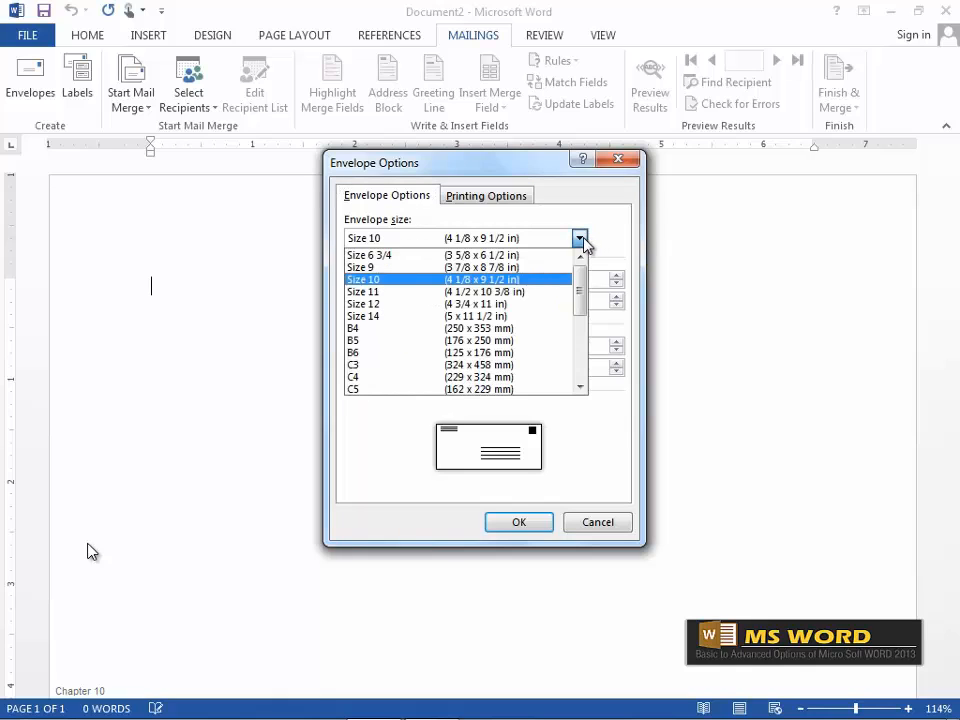
click(414, 270)
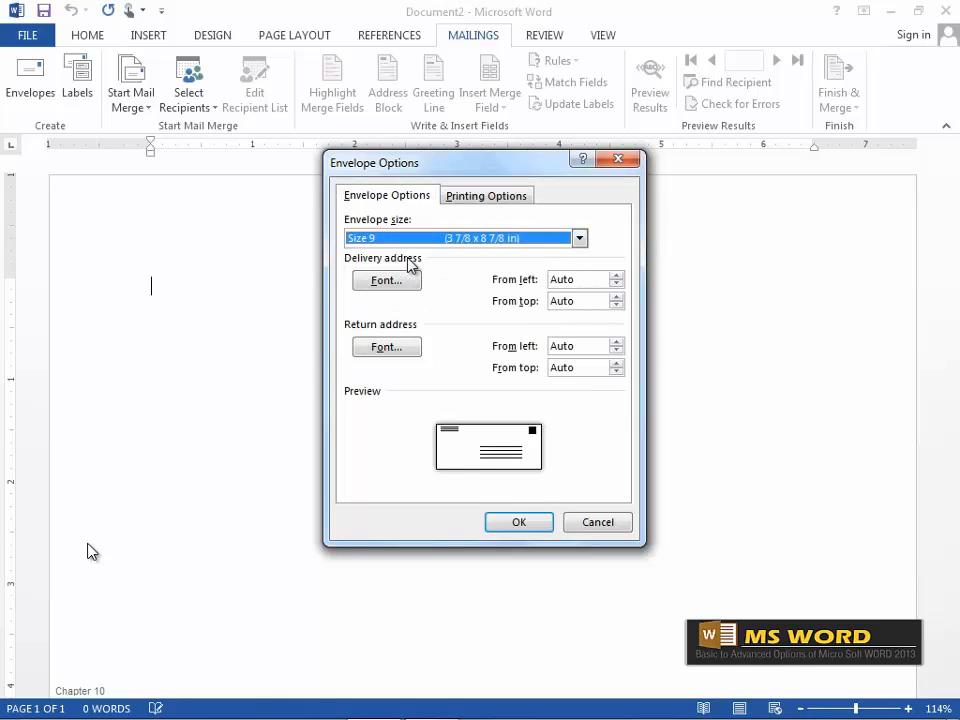
click(579, 238)
drag(579, 285, 561, 360)
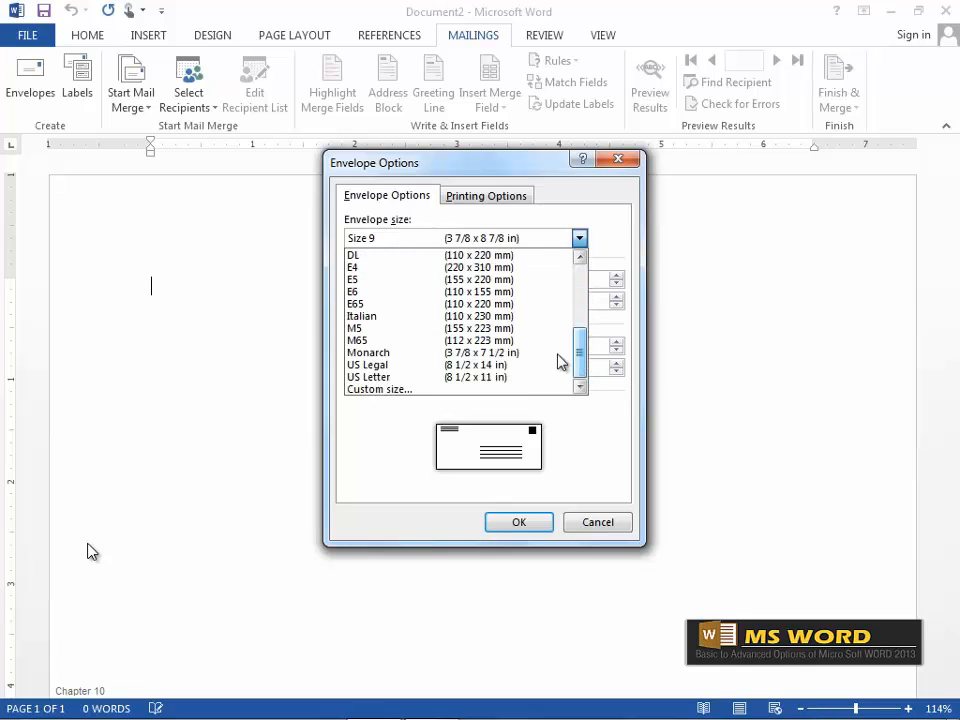
click(368, 392)
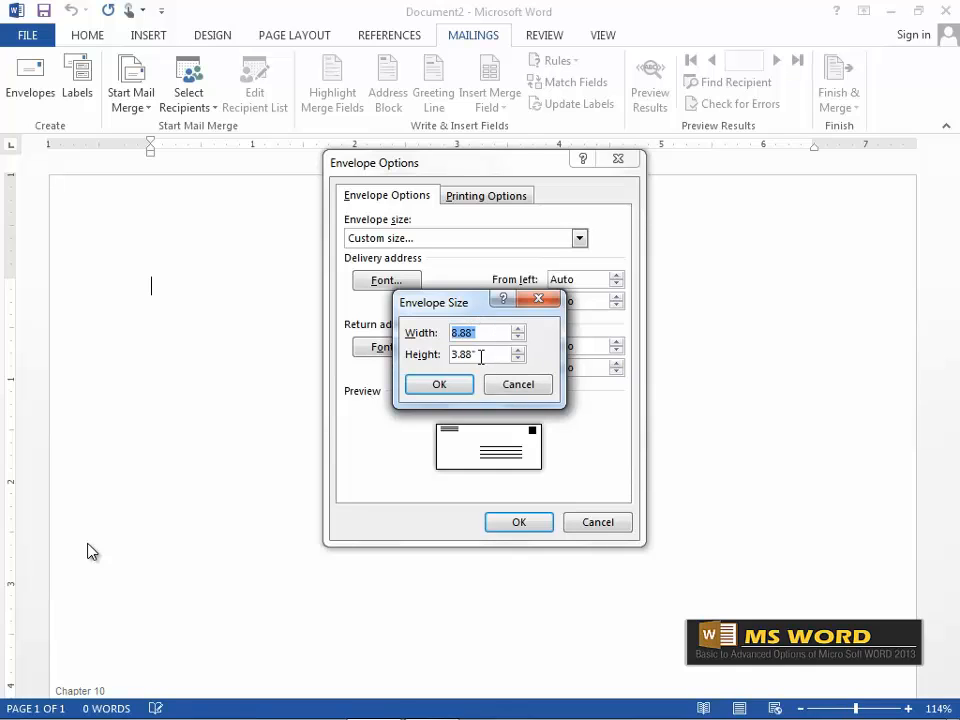
click(447, 390)
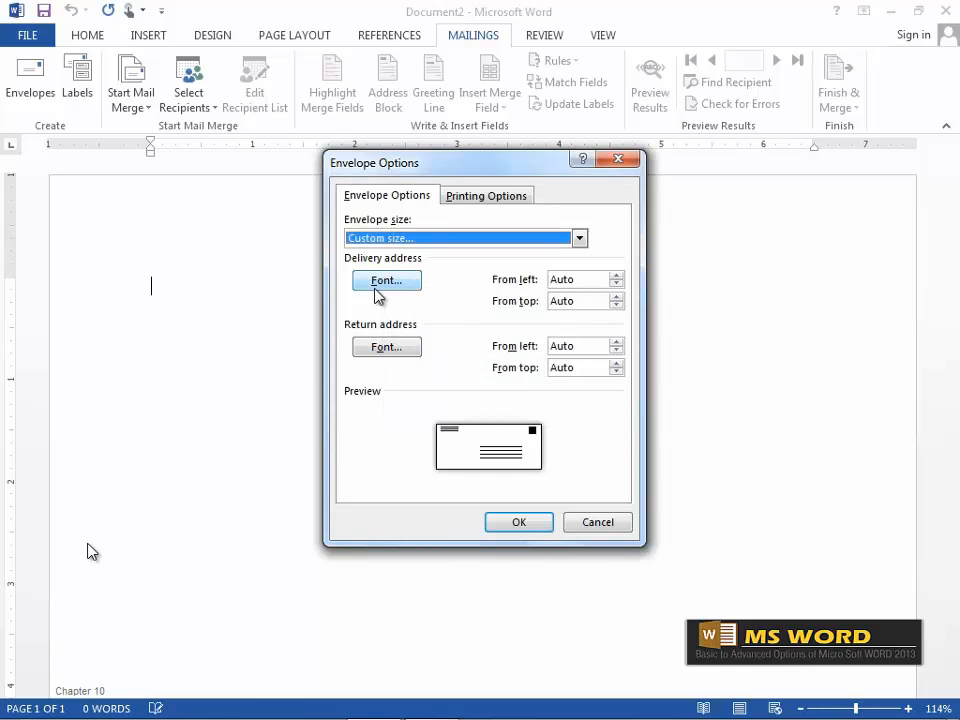
Set the delivery address font style to Regular after trying Bold and Bold Italic.
click(376, 284)
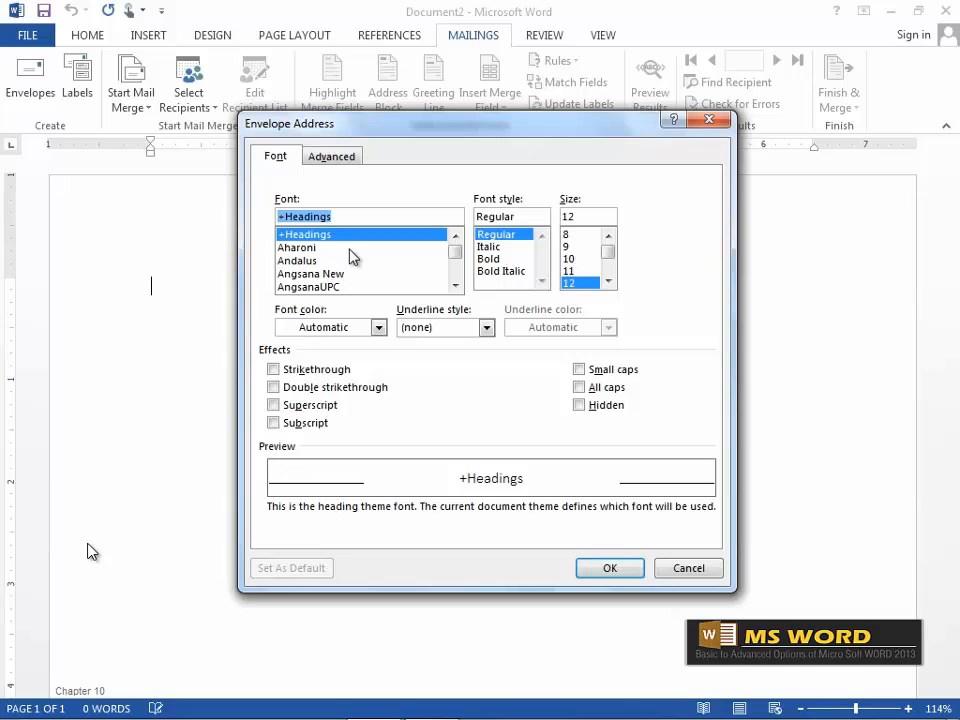
click(457, 262)
drag(457, 257, 457, 258)
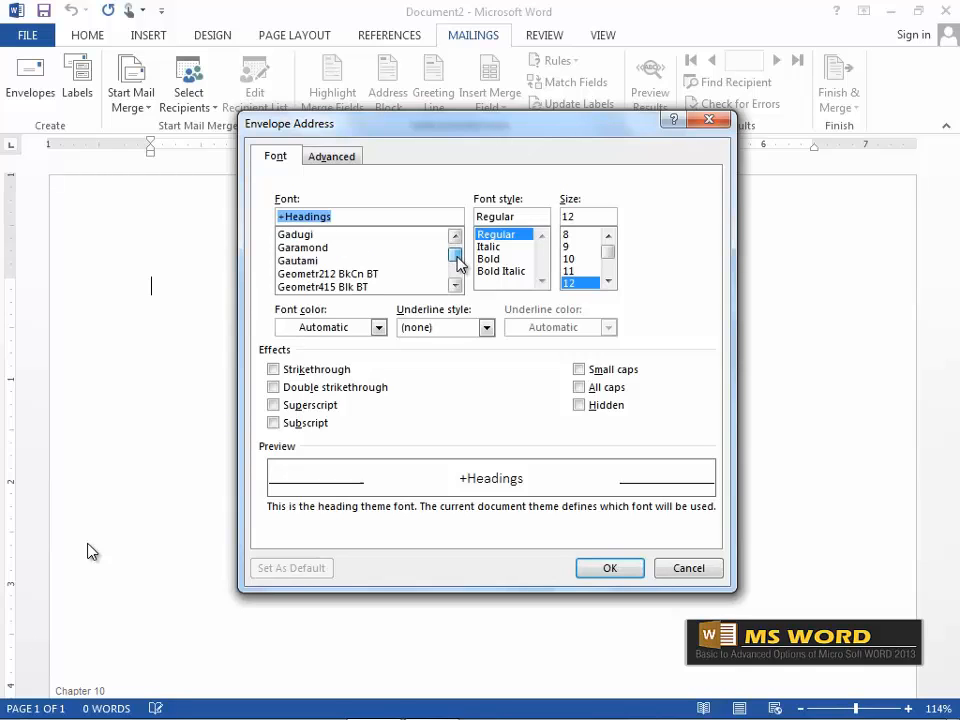
click(511, 259)
click(516, 272)
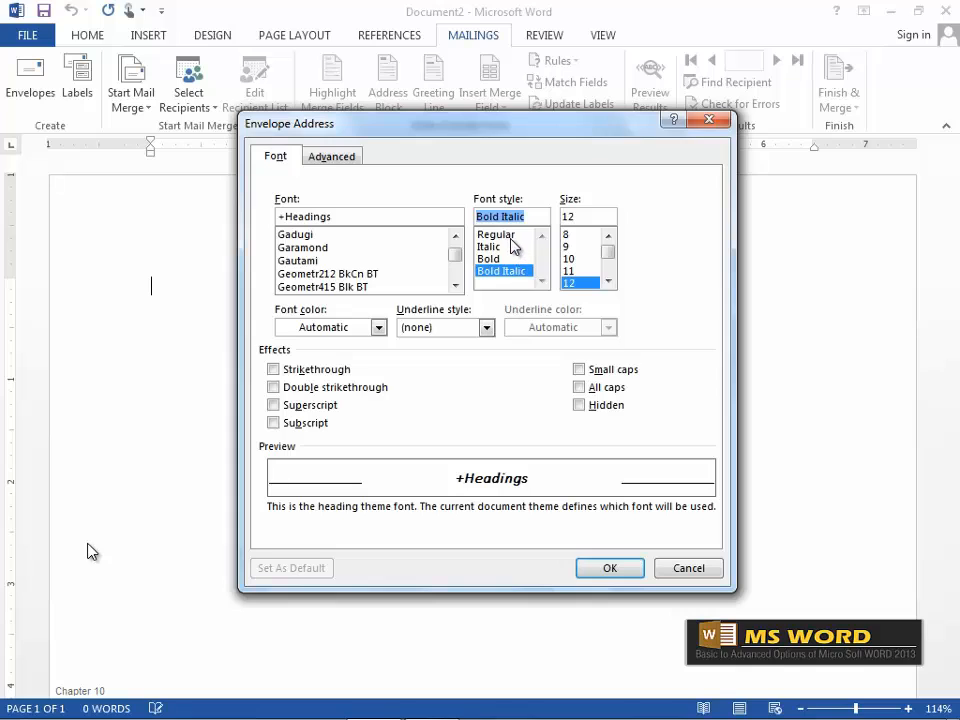
click(511, 237)
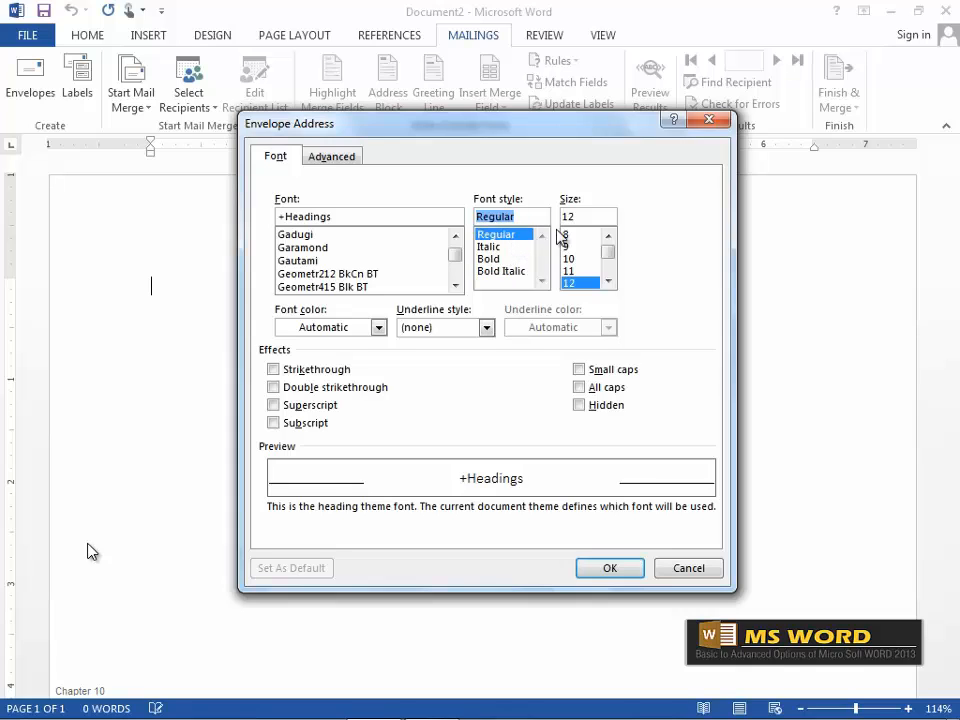
Make the delivery address font colour black instead of orange and confirm the font settings.
scroll(613, 258, down, 1)
mouse_move(613, 258)
mouse_down()
mouse_move(615, 270)
mouse_move(615, 248)
mouse_up()
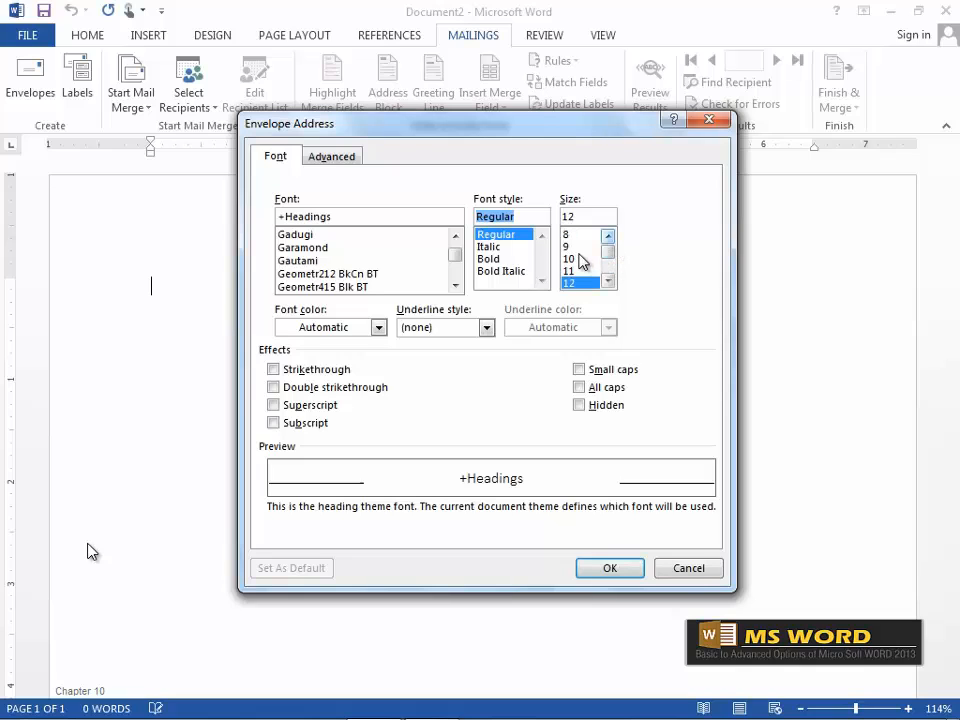
click(379, 330)
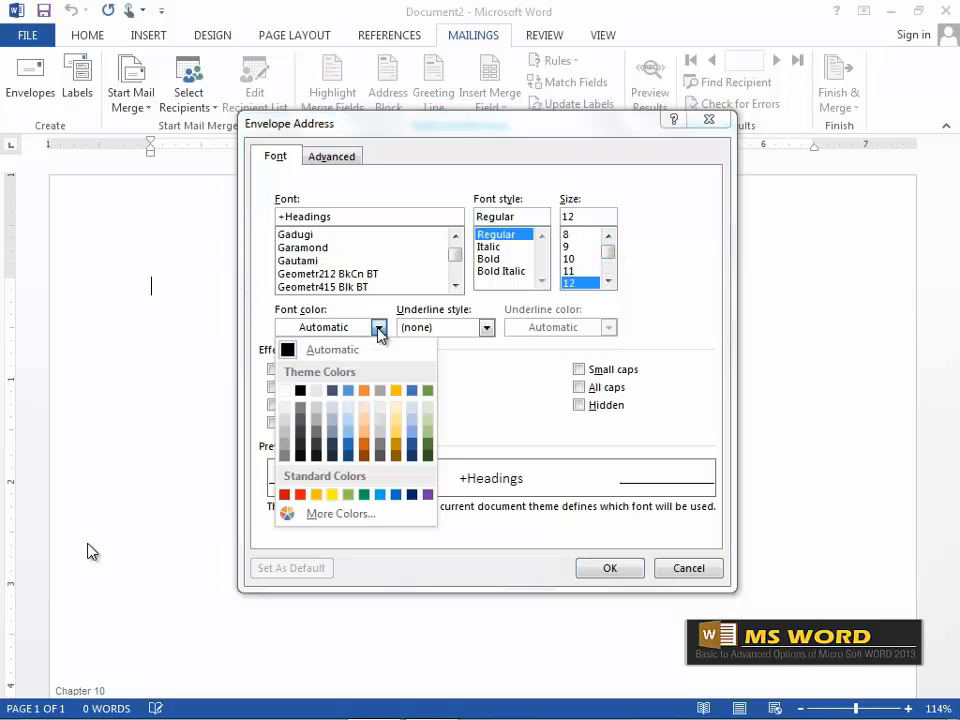
click(364, 432)
click(379, 329)
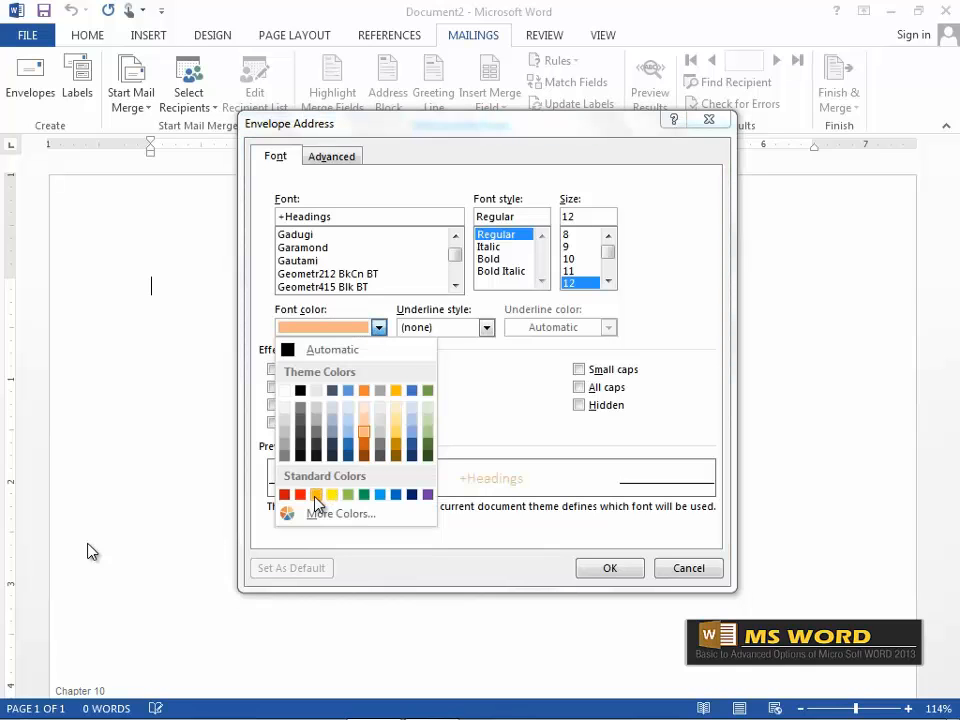
click(302, 390)
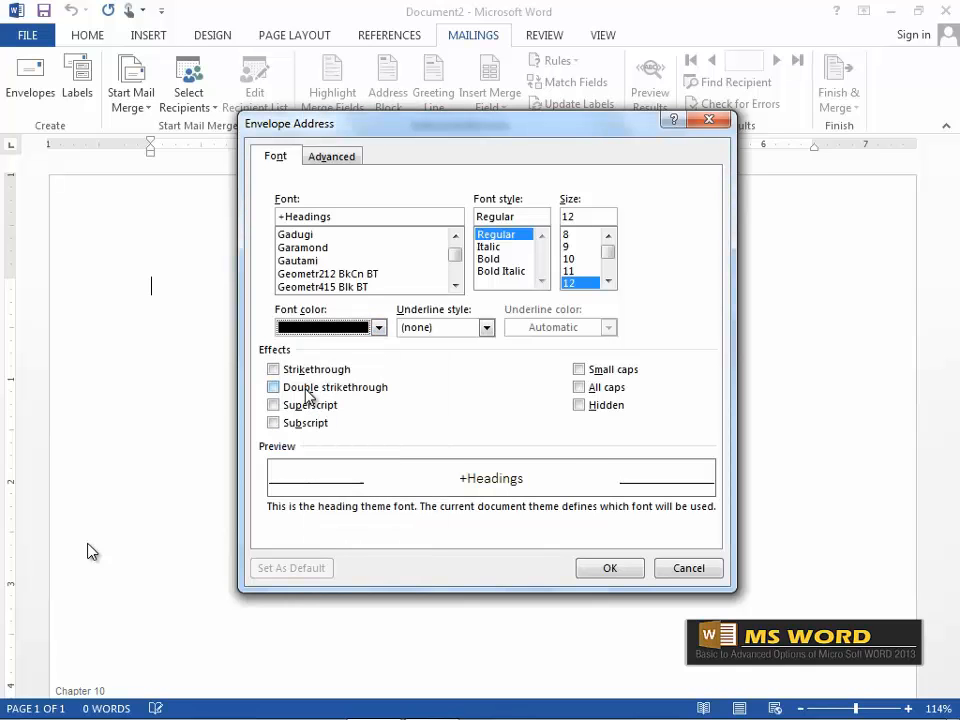
click(608, 567)
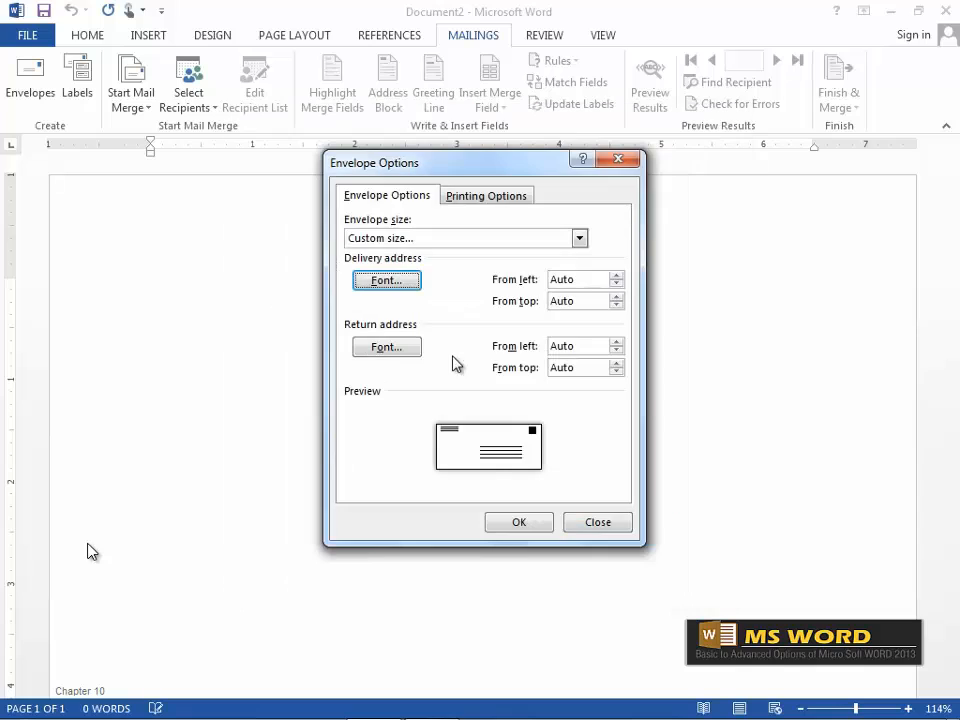
click(399, 351)
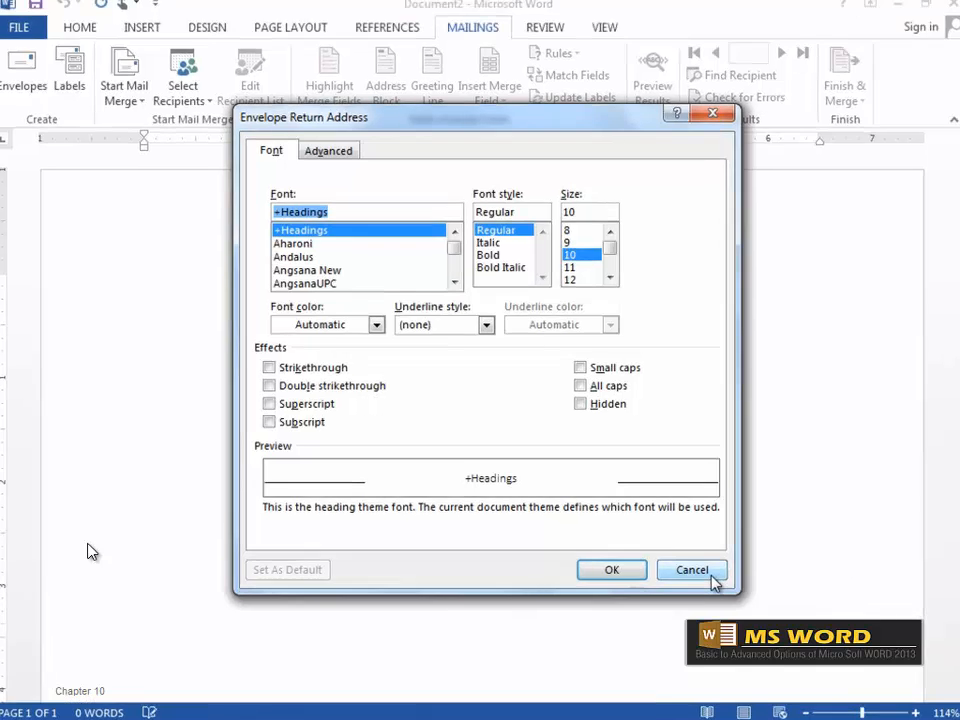
click(710, 570)
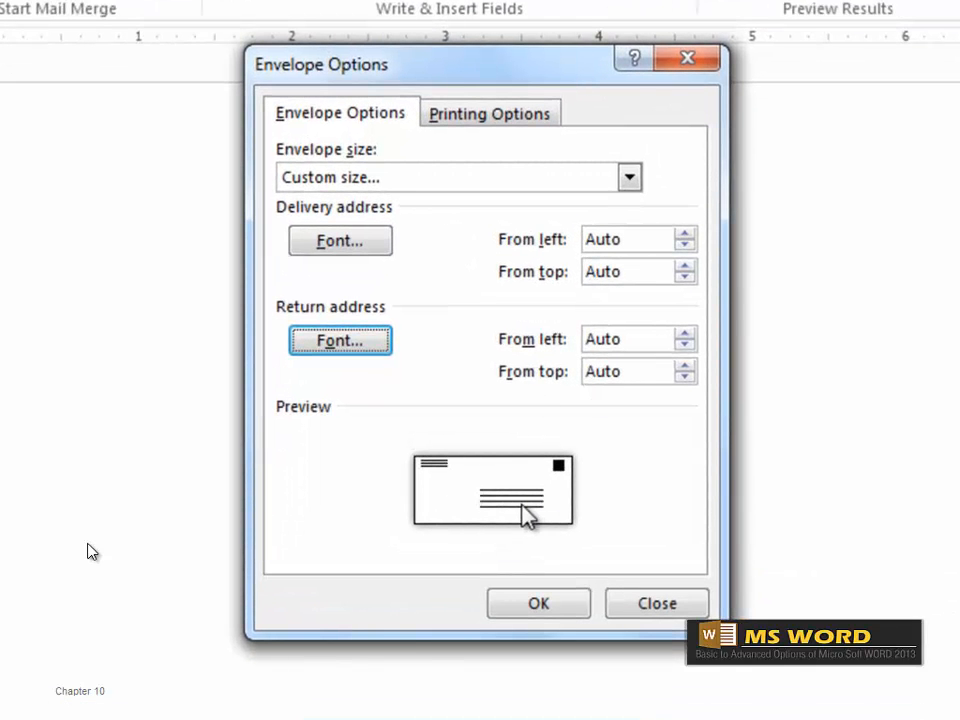
Position the delivery address 3.3" from the left and 2" from the top.
click(688, 237)
click(688, 237)
click(688, 237)
click(688, 237)
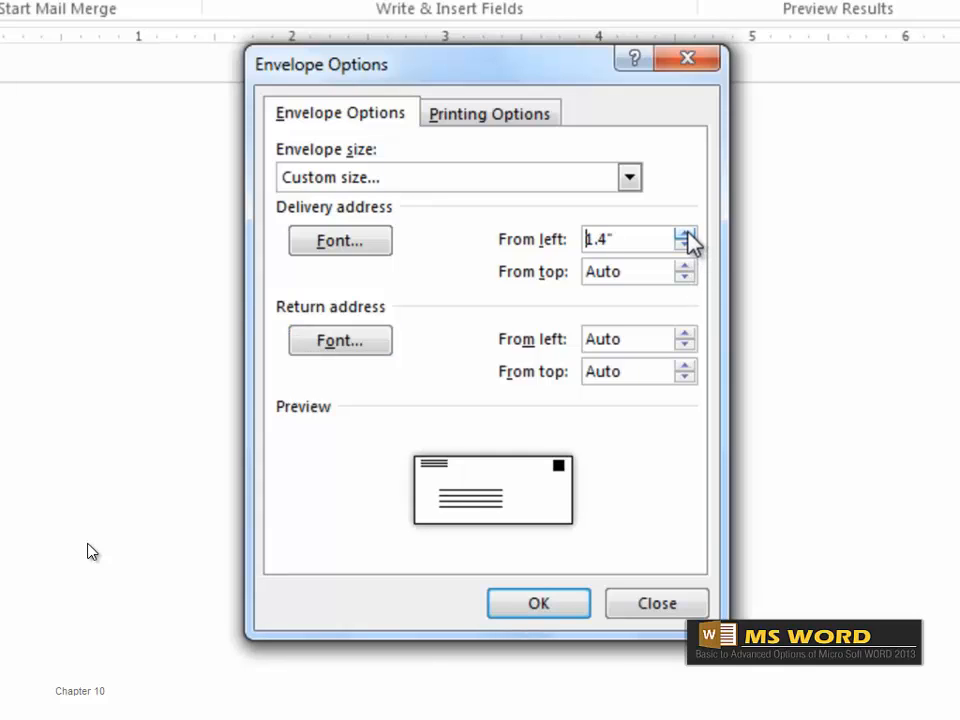
click(688, 237)
click(688, 237)
click(688, 237)
click(688, 237)
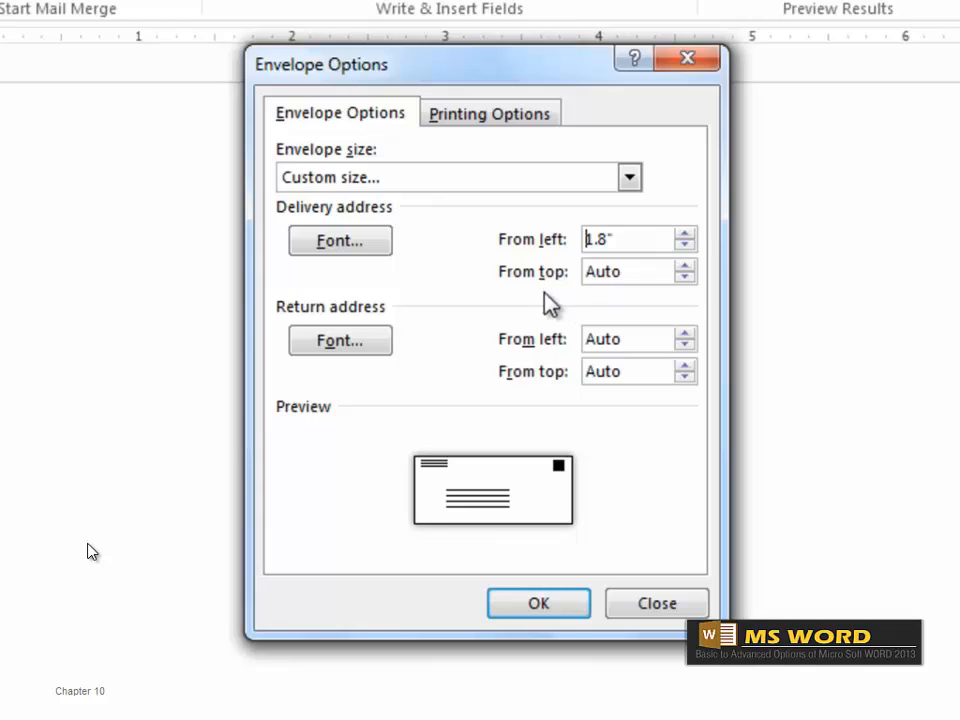
click(686, 266)
click(686, 267)
click(686, 267)
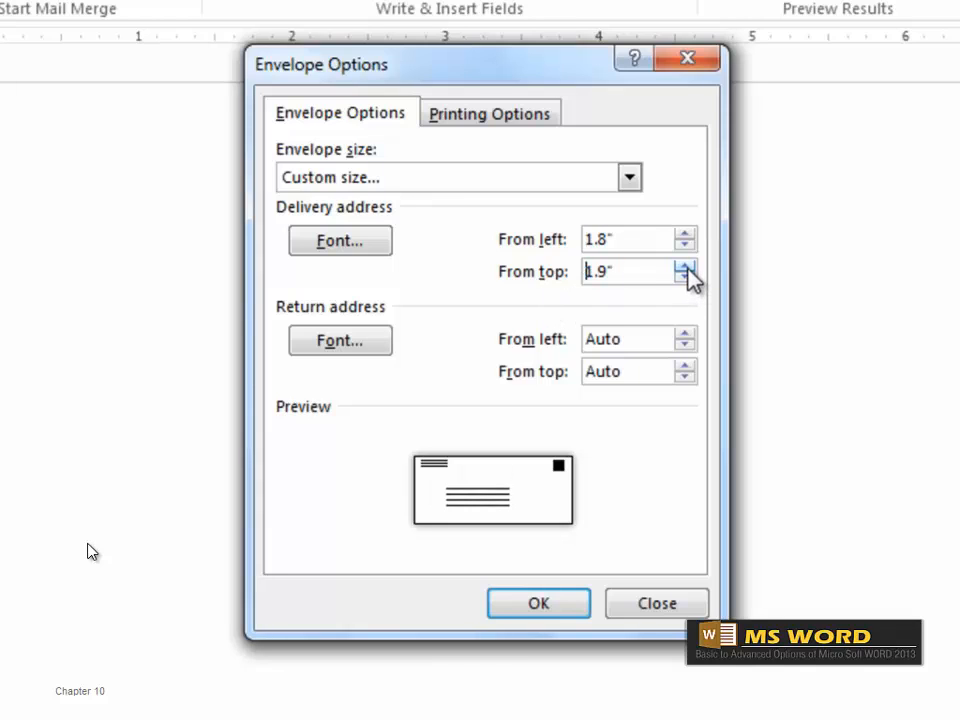
click(686, 267)
click(686, 246)
click(686, 246)
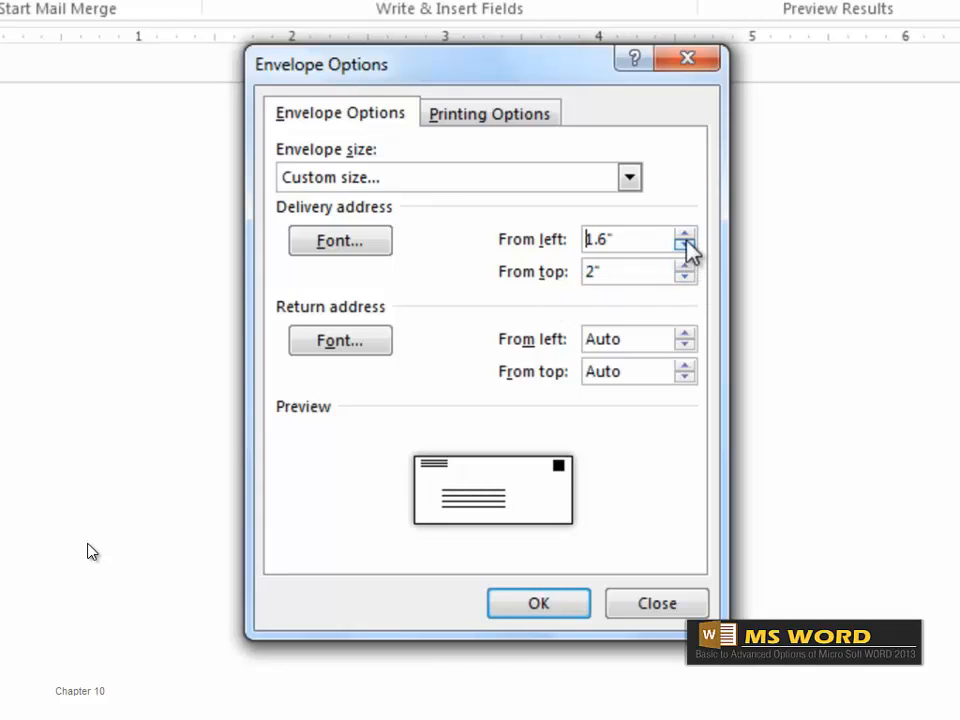
click(686, 235)
click(686, 235)
click(686, 235)
click(686, 235)
click(686, 235)
click(686, 235)
click(686, 235)
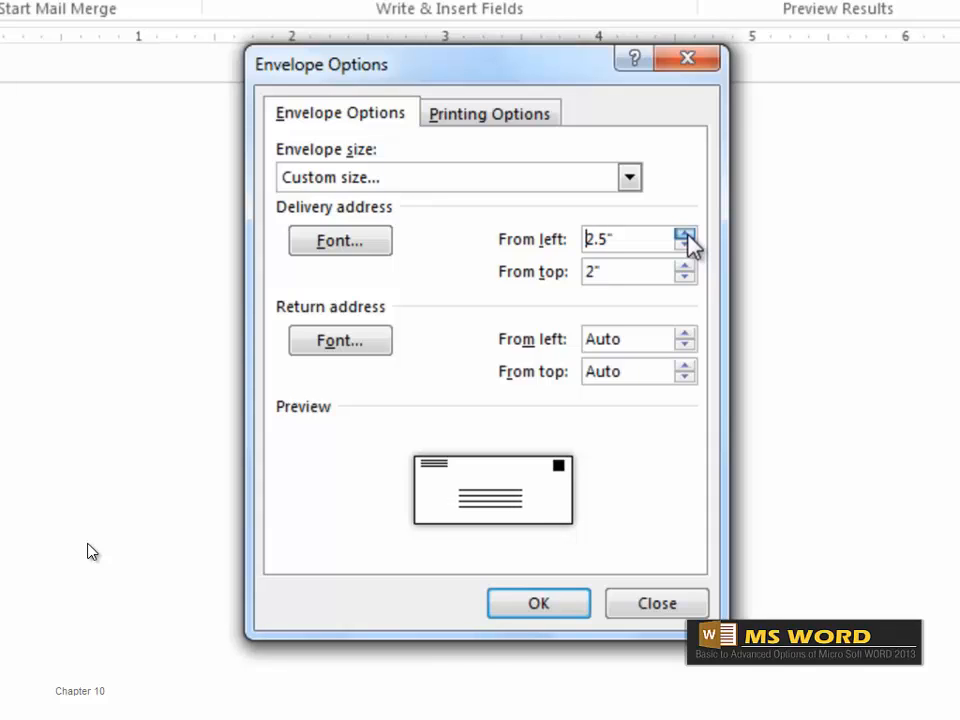
click(686, 235)
click(686, 235)
click(686, 235)
Place the return address 0.4" from left and 0.5" from top, and apply the envelope.
click(685, 334)
click(685, 334)
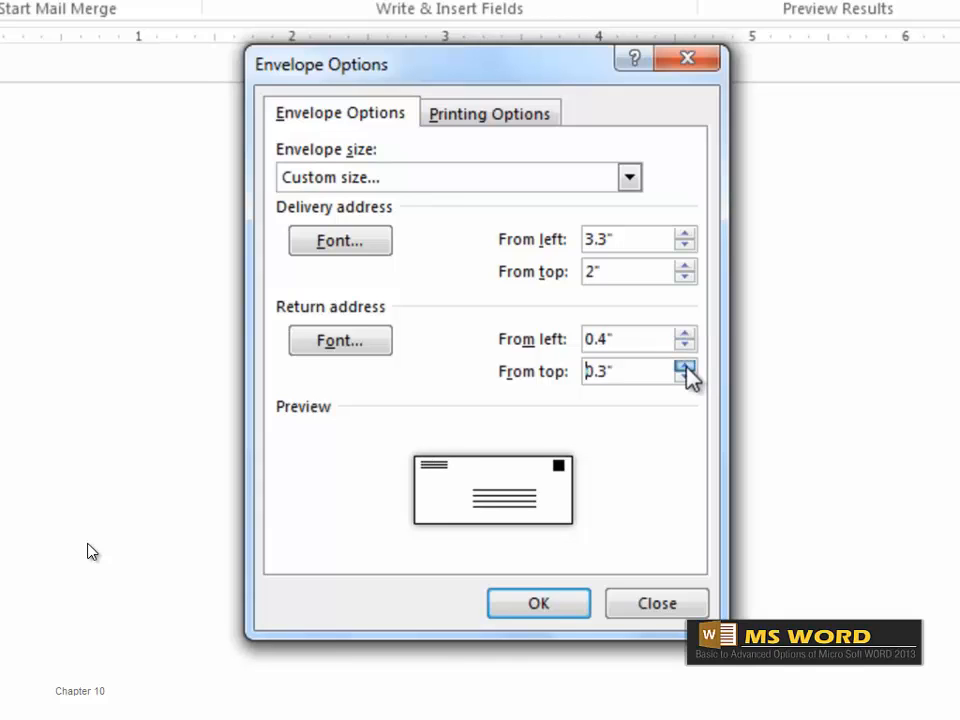
click(686, 367)
click(686, 367)
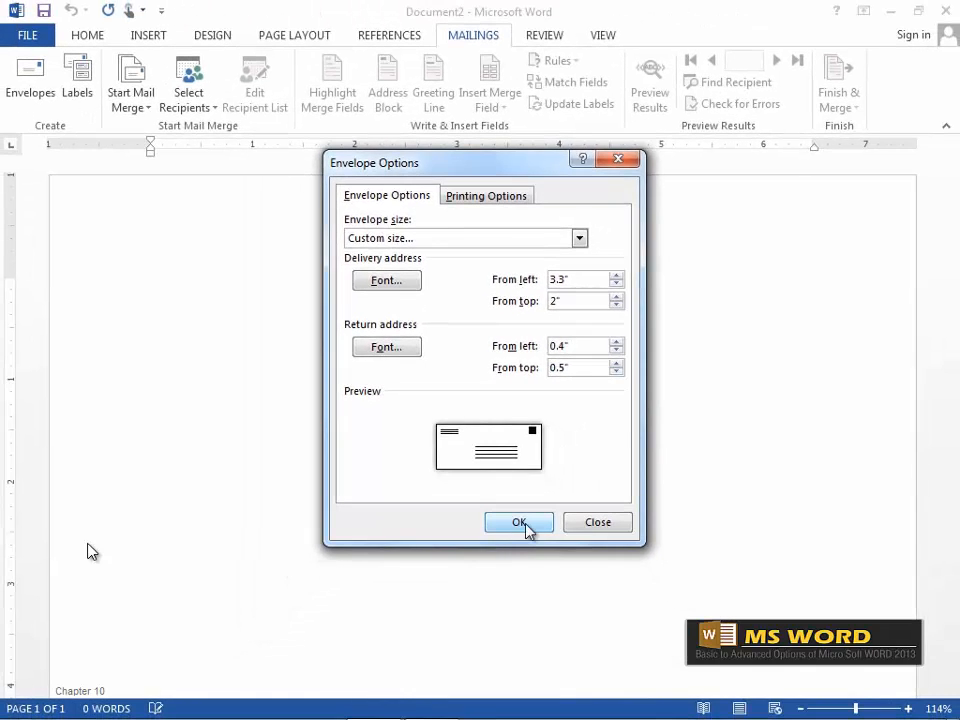
click(524, 524)
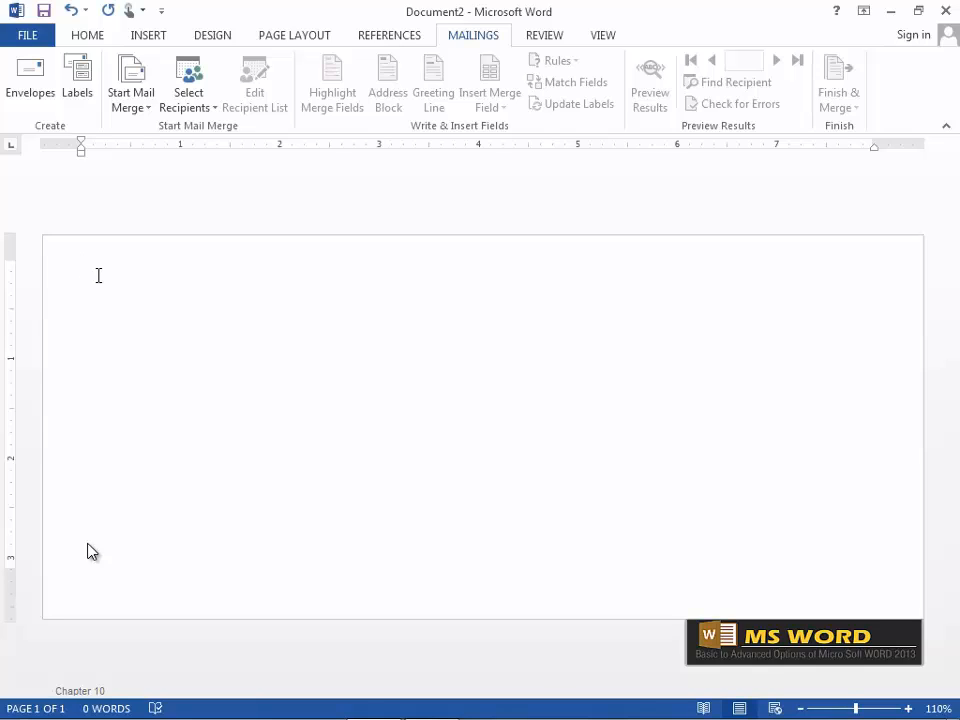
Type the return address on three lines: institute name, building floor, and locality.
text(Laxmi Ketees Computer )
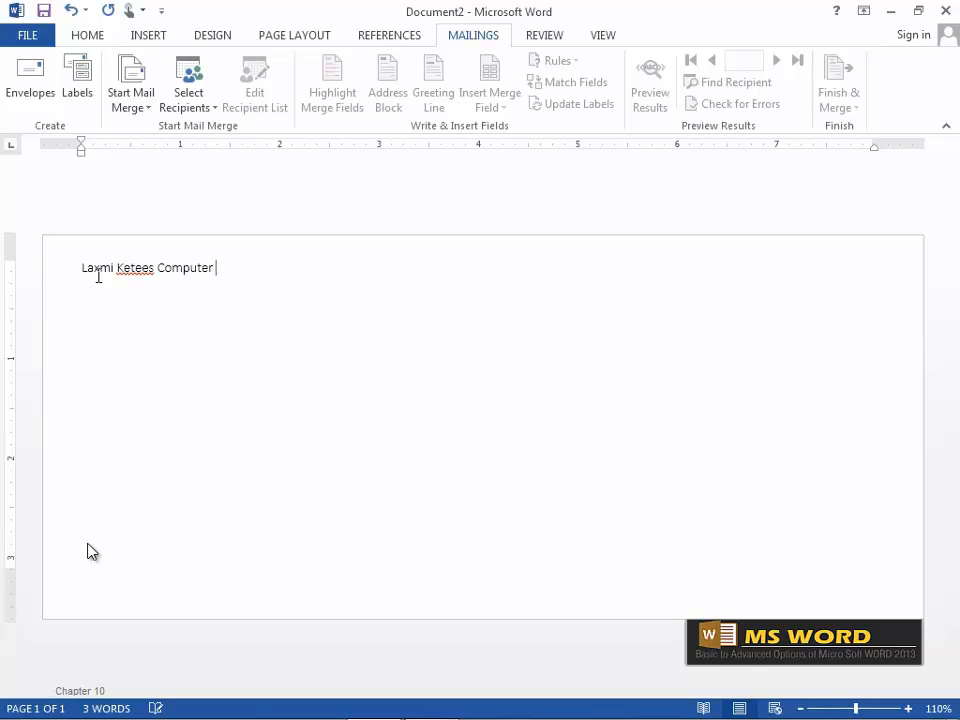
text(Education)
key(Return)
text(2nd Floor)
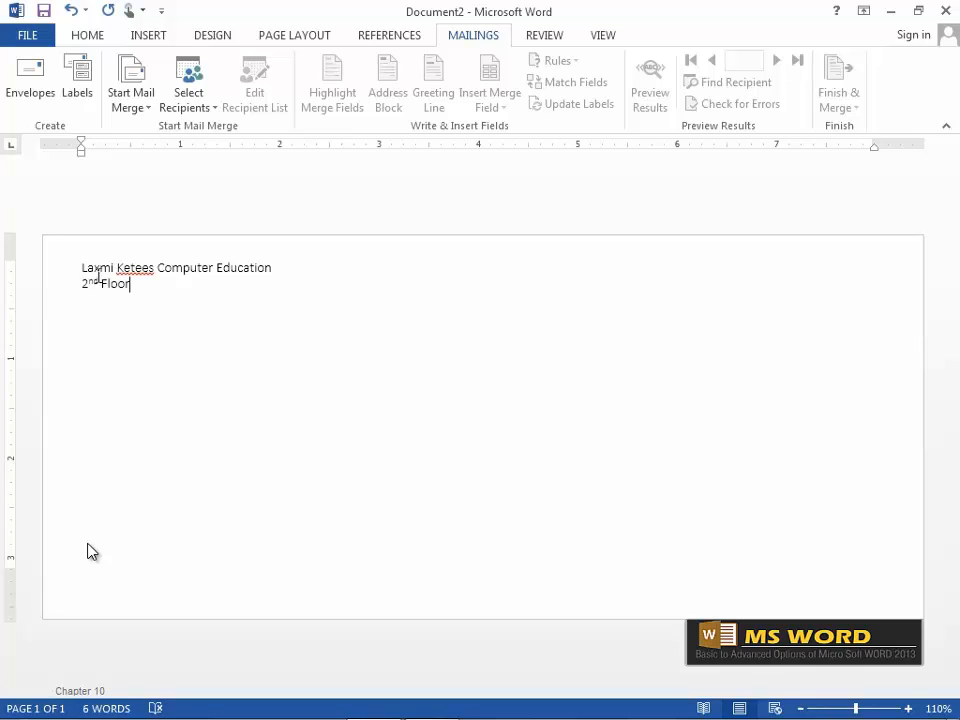
text(, Mundipal Building,)
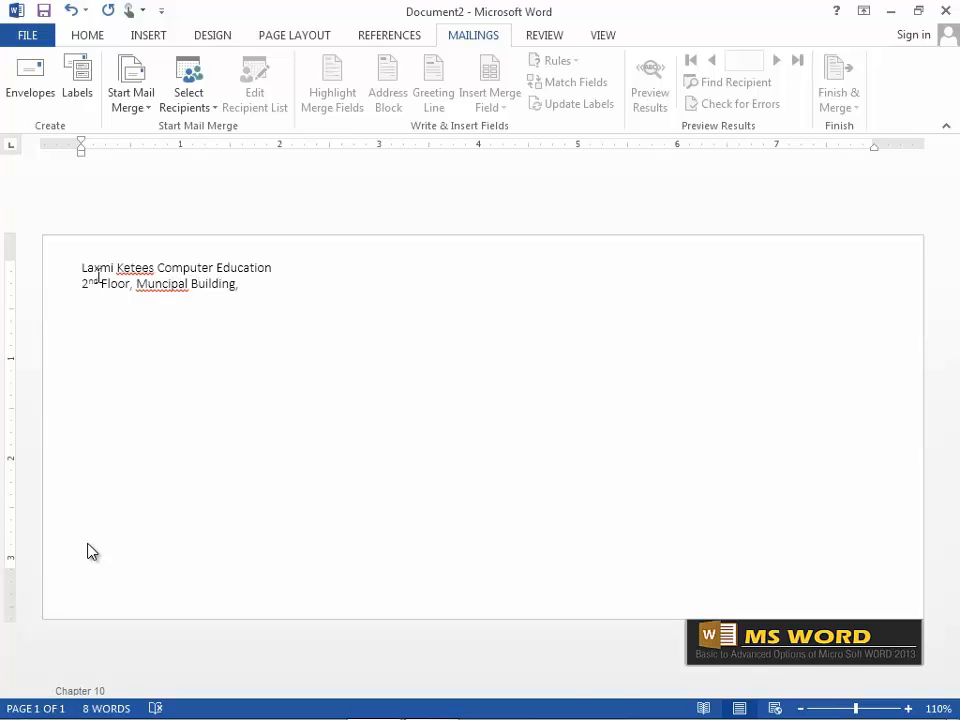
key(Return)
text(Near PVT Bus stand)
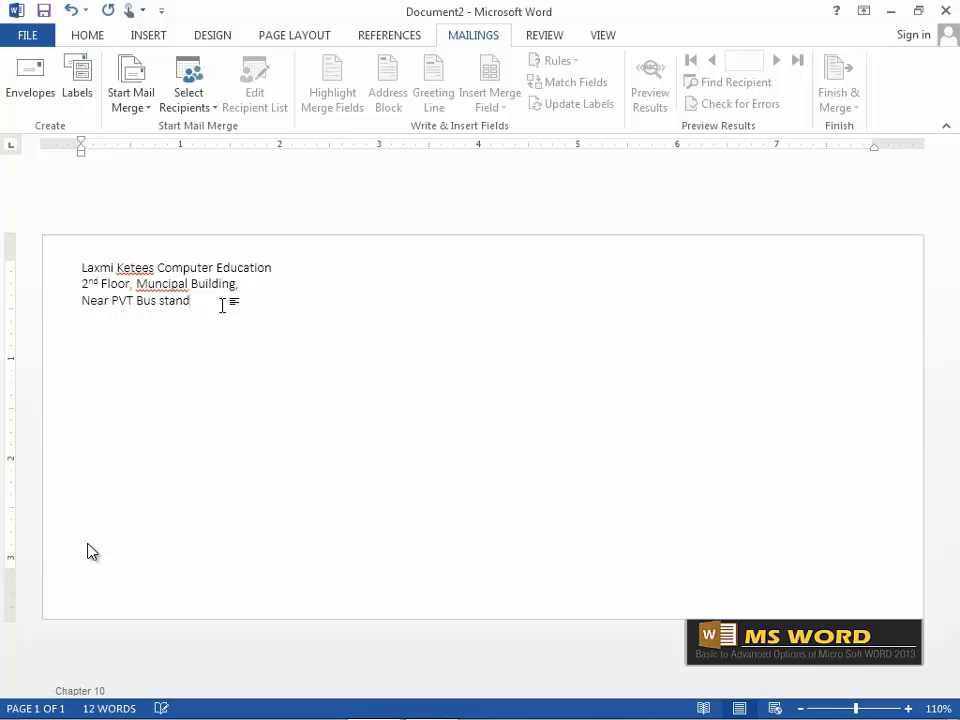
text(, N. Paravur.)
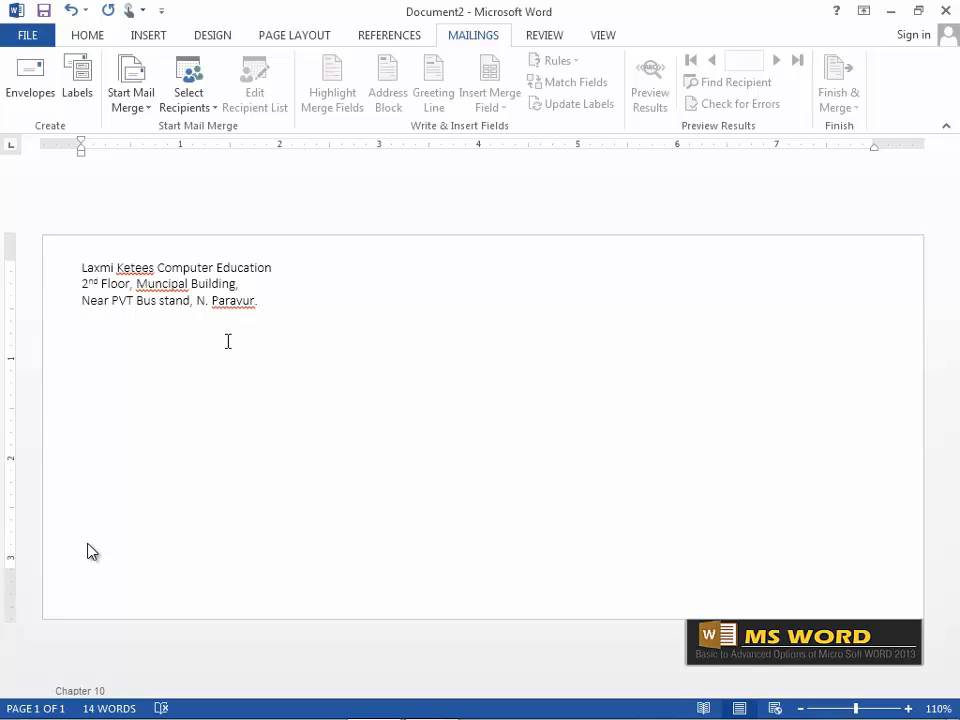
click(216, 110)
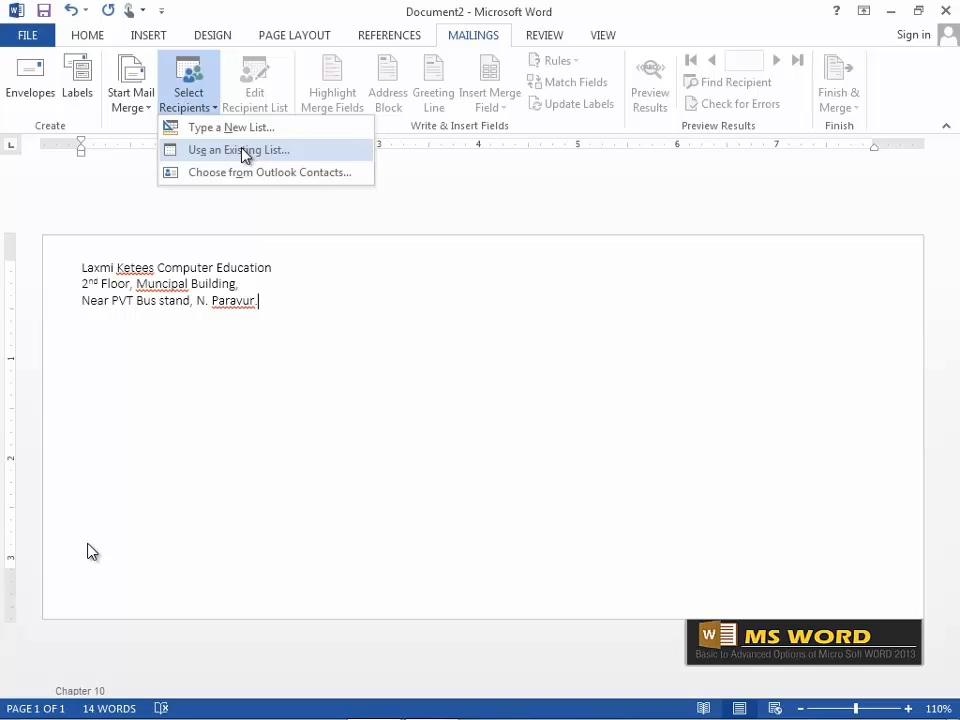
Attach the existing 'address' data file as the mail merge recipient list.
click(245, 150)
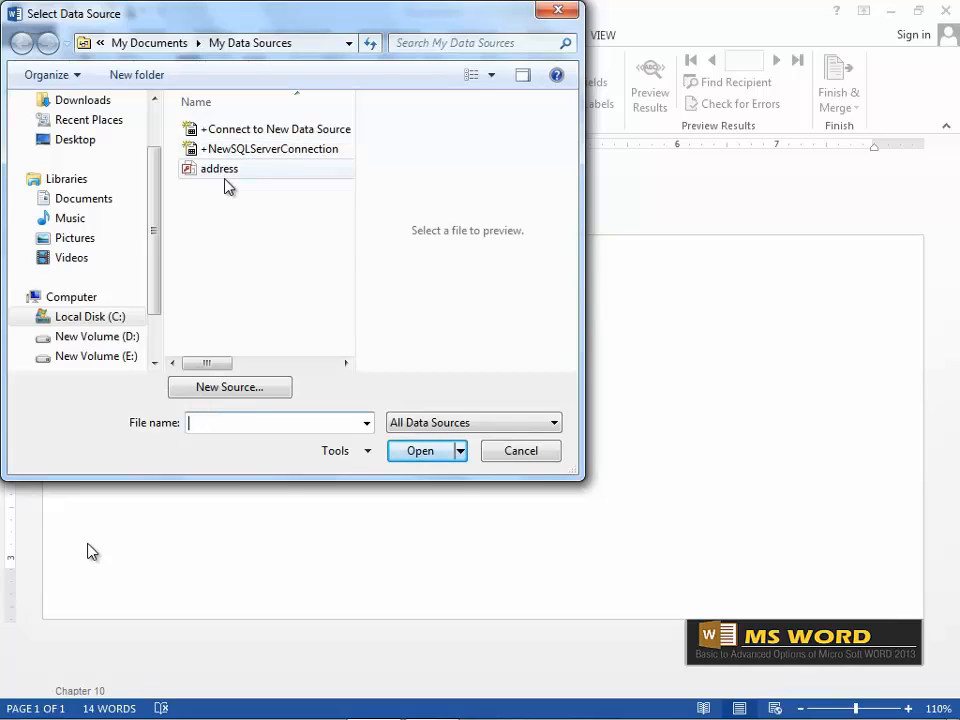
click(221, 169)
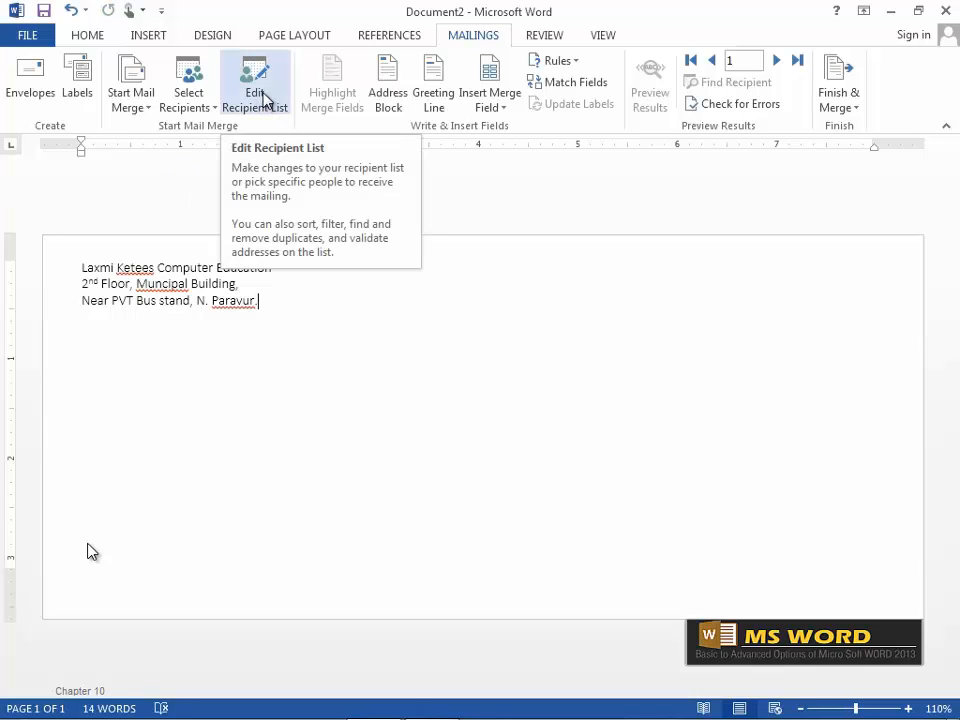
Open address.mdb for editing, add and then delete a blank recipient row.
click(263, 98)
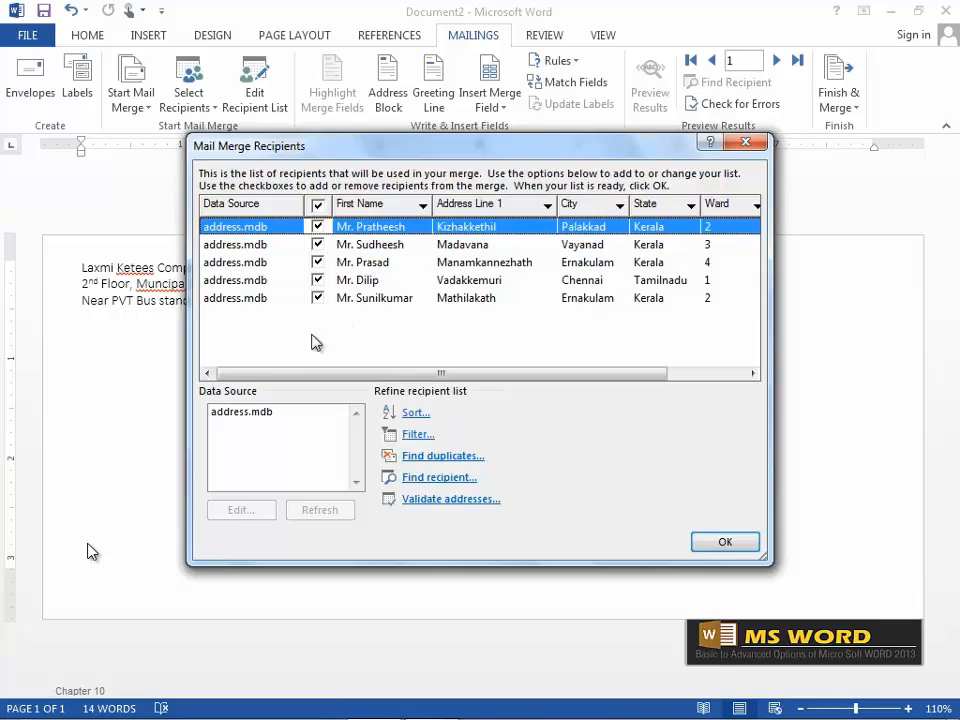
click(266, 420)
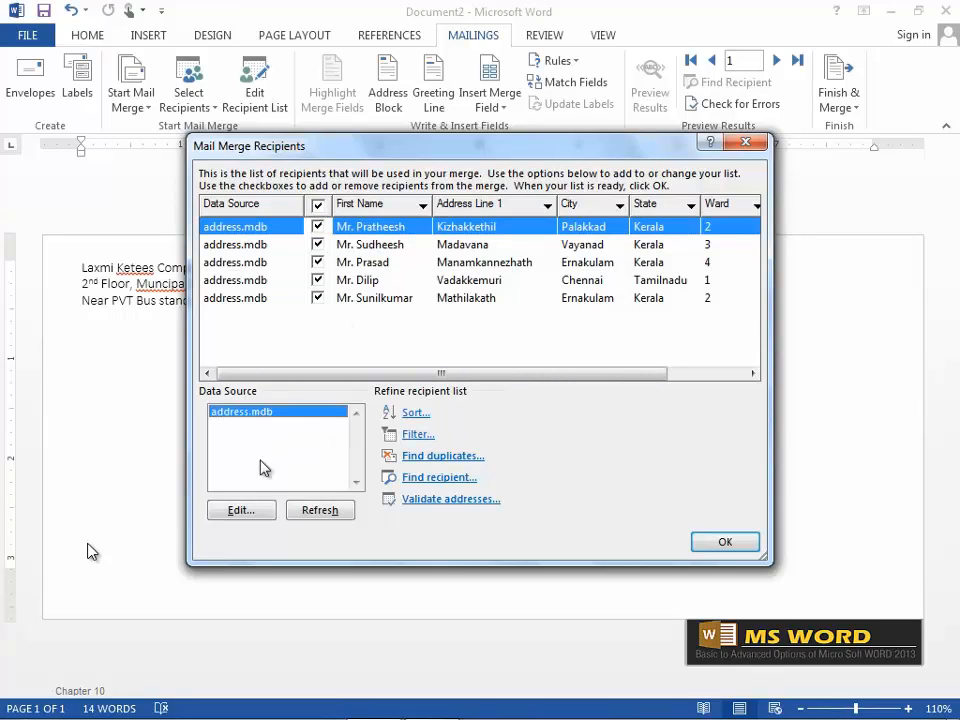
click(241, 510)
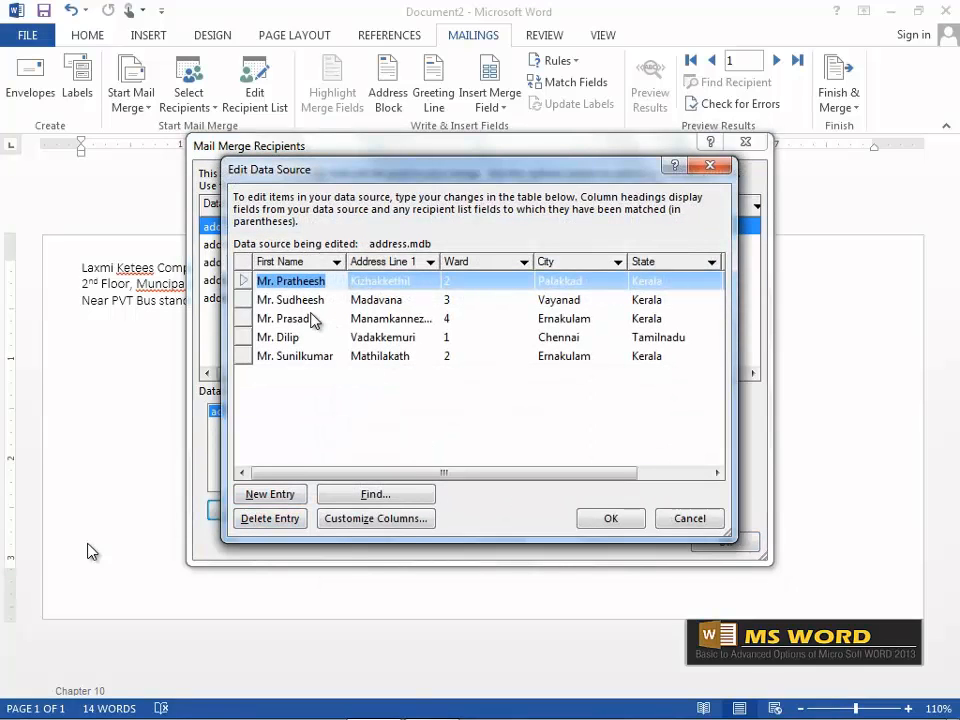
click(279, 502)
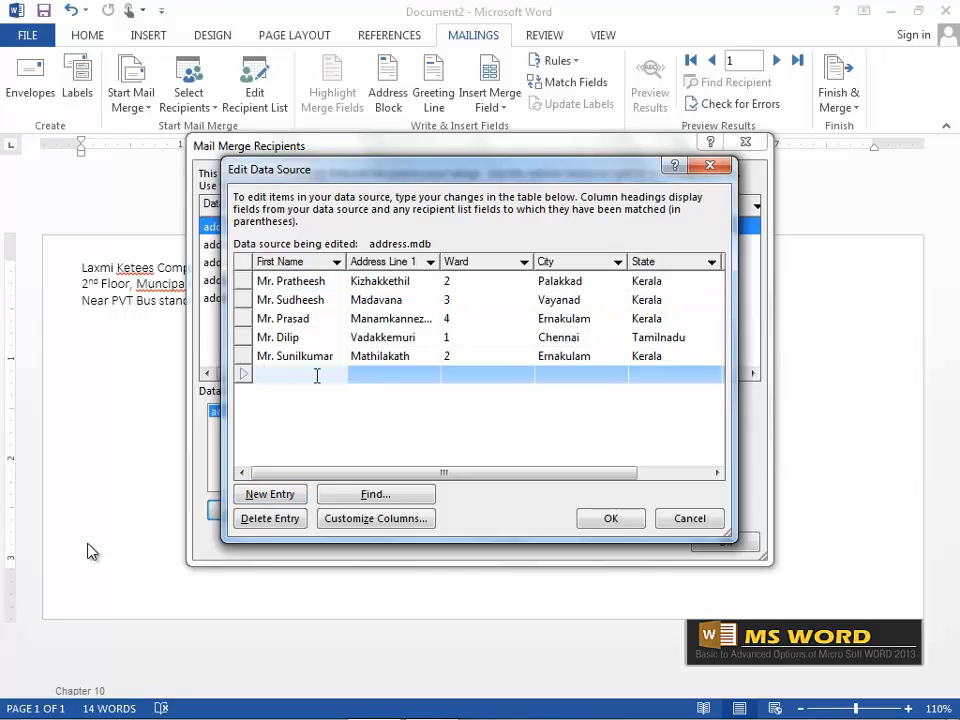
click(279, 518)
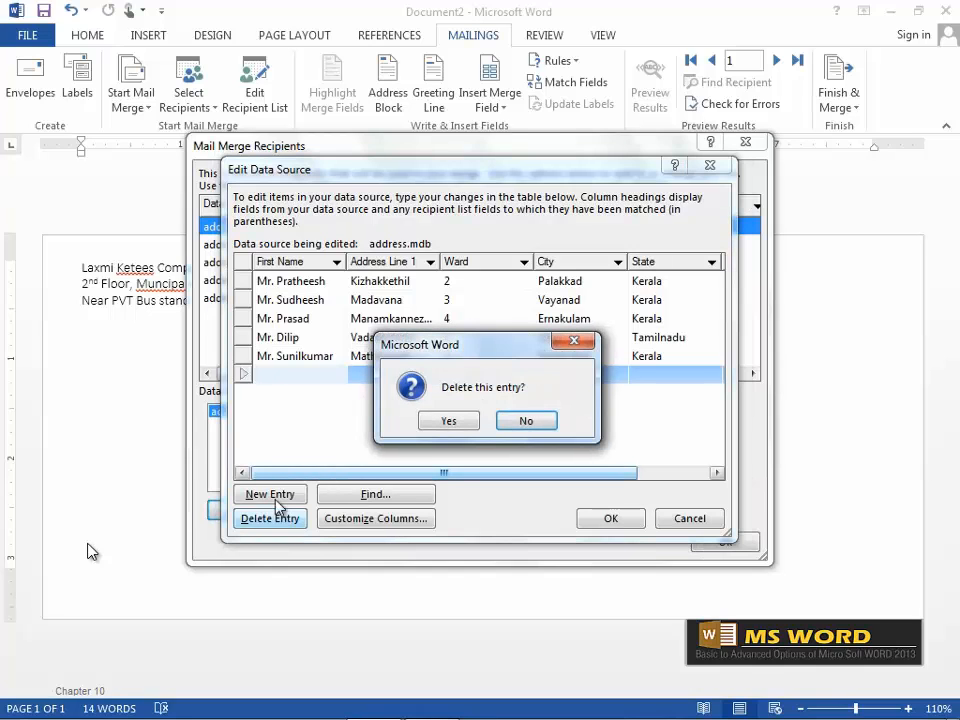
click(458, 420)
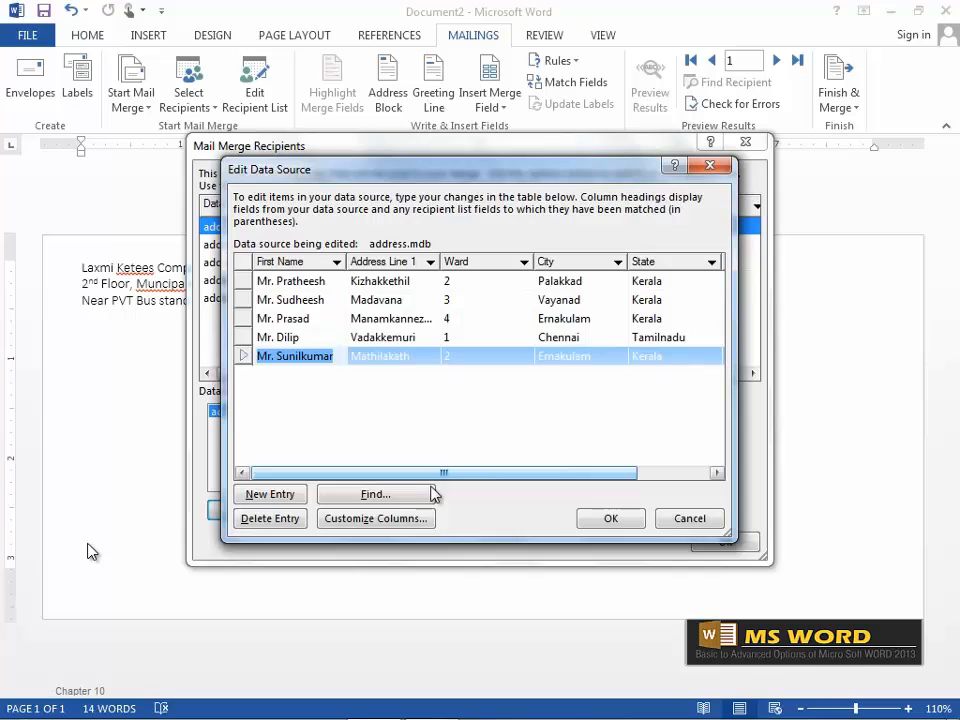
click(380, 527)
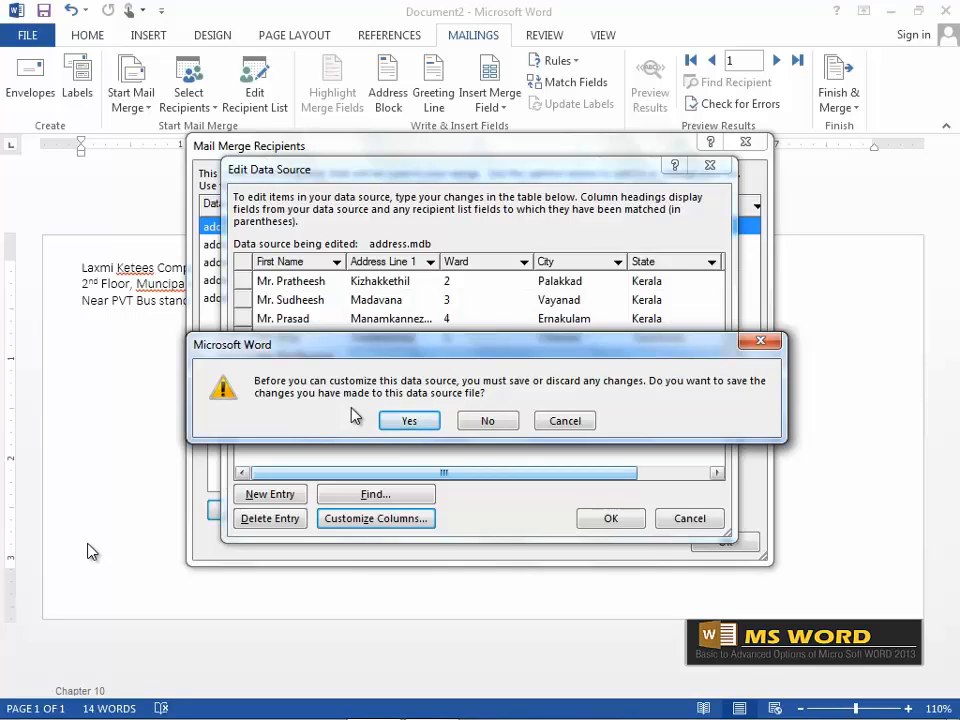
Save the address.mdb changes with the field list unchanged and close the recipient dialogs.
click(405, 420)
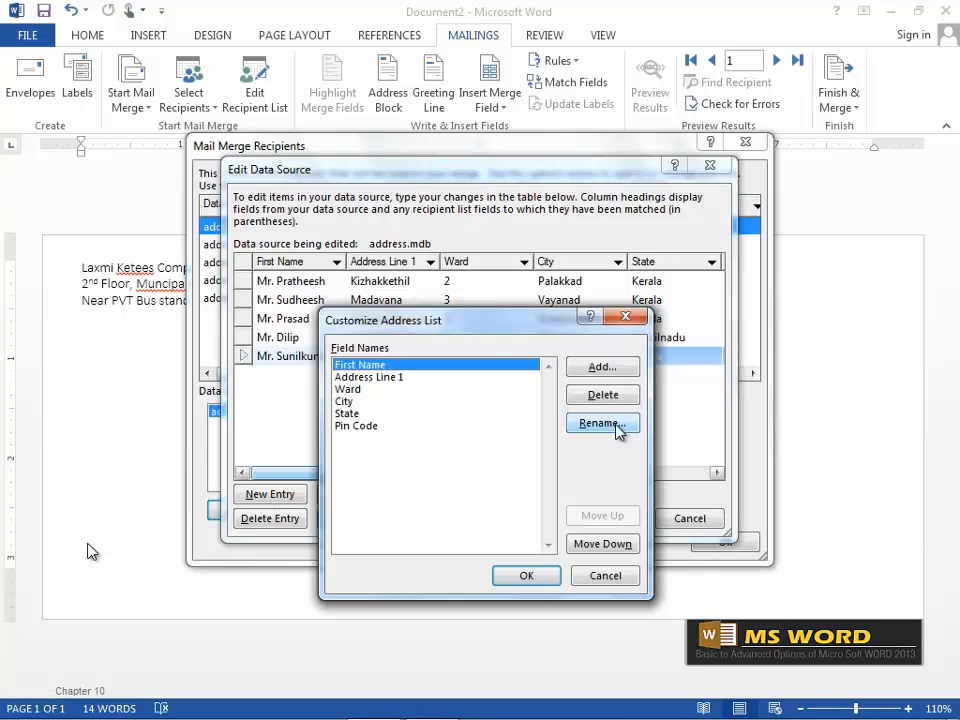
click(549, 580)
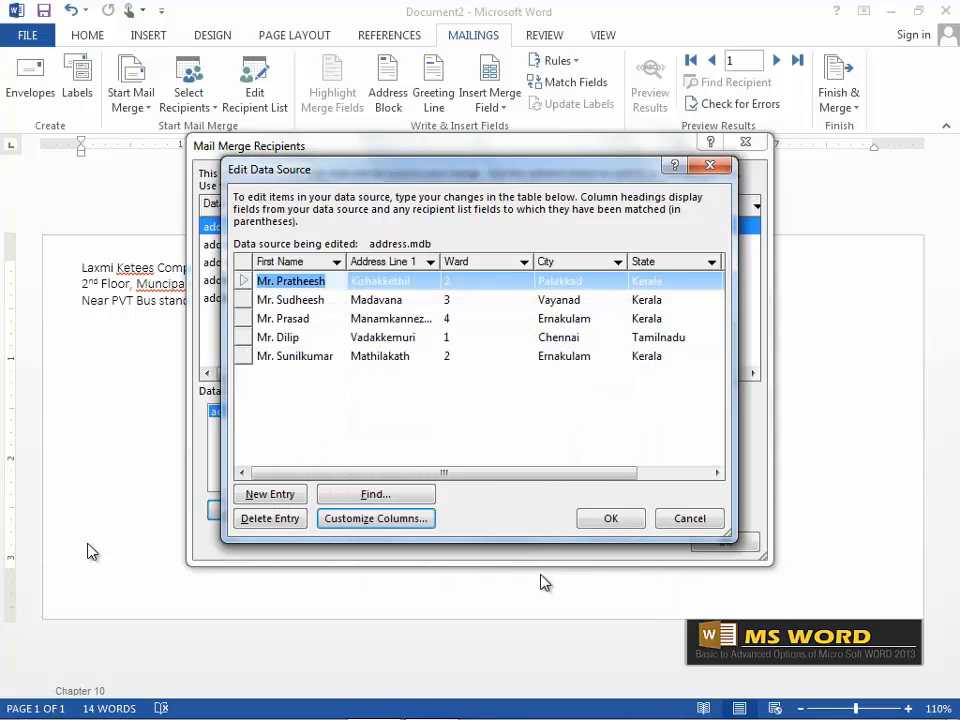
click(613, 520)
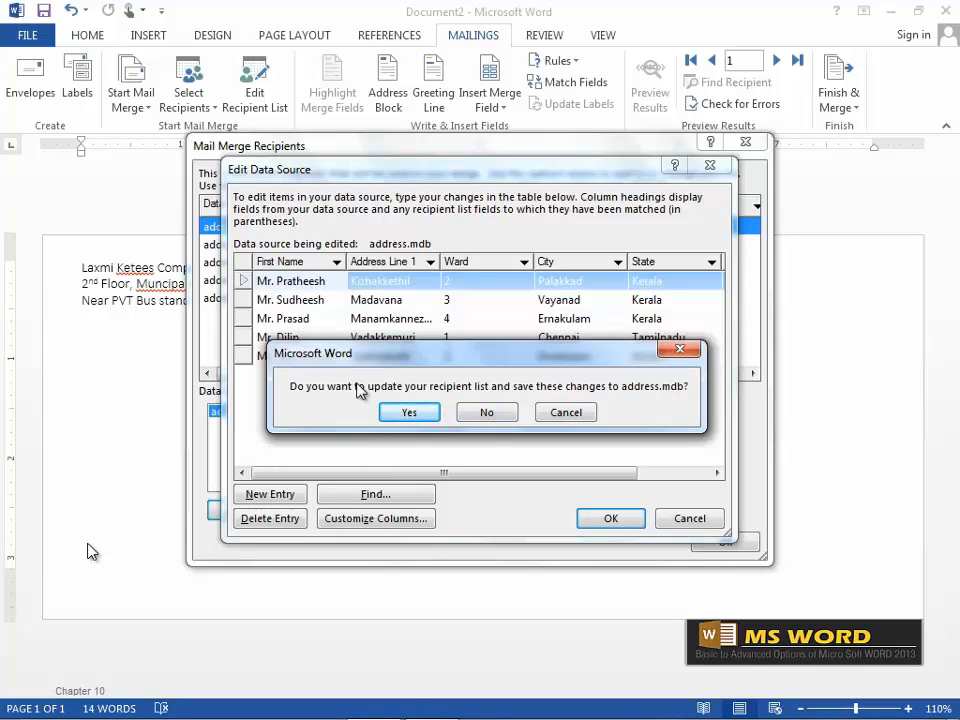
click(403, 416)
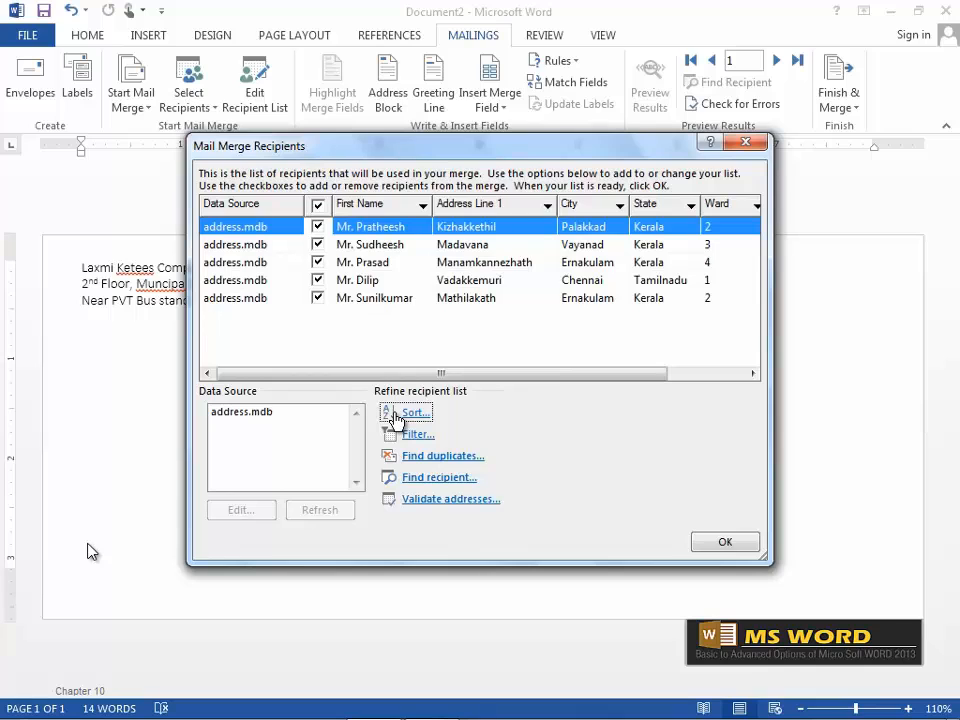
click(740, 543)
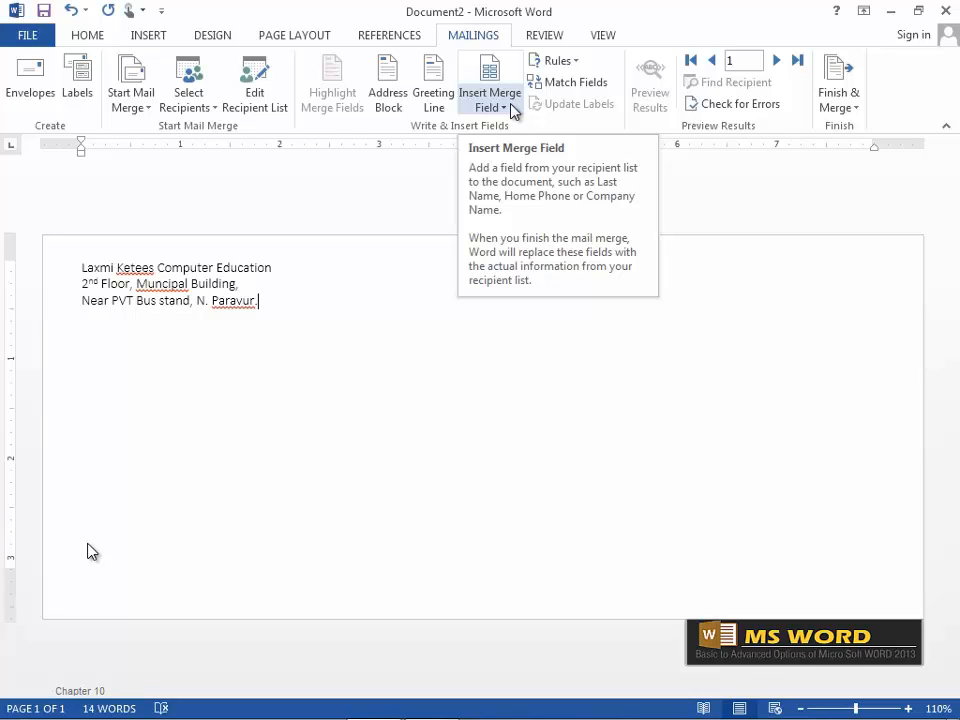
Insert «First_Name» and, on the next line, «Address_Line_1» into the delivery address box.
click(443, 478)
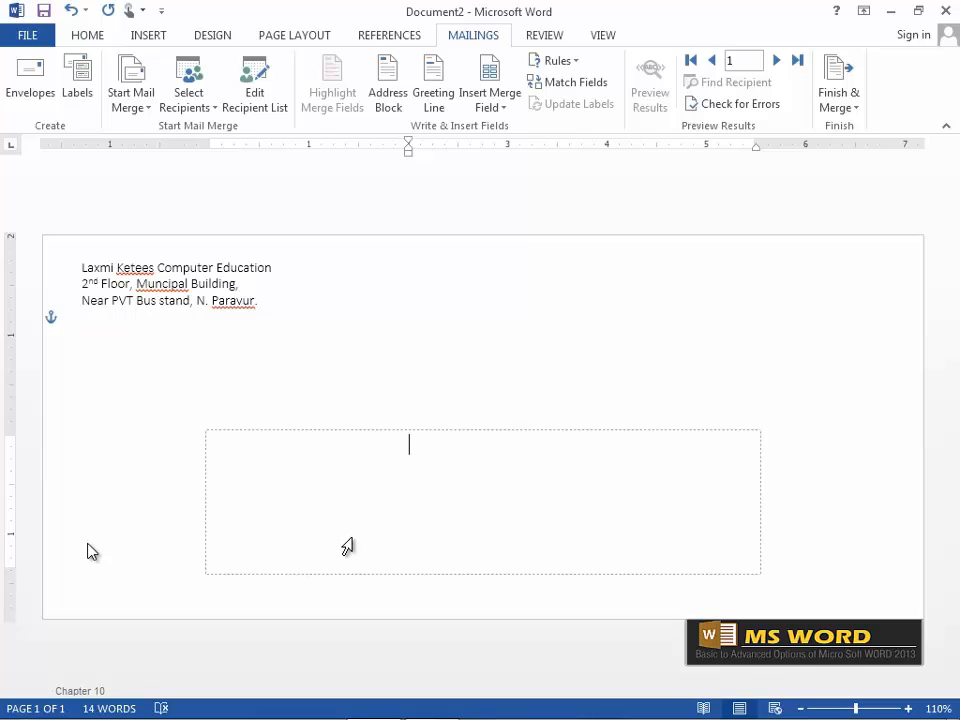
click(510, 108)
key(Escape)
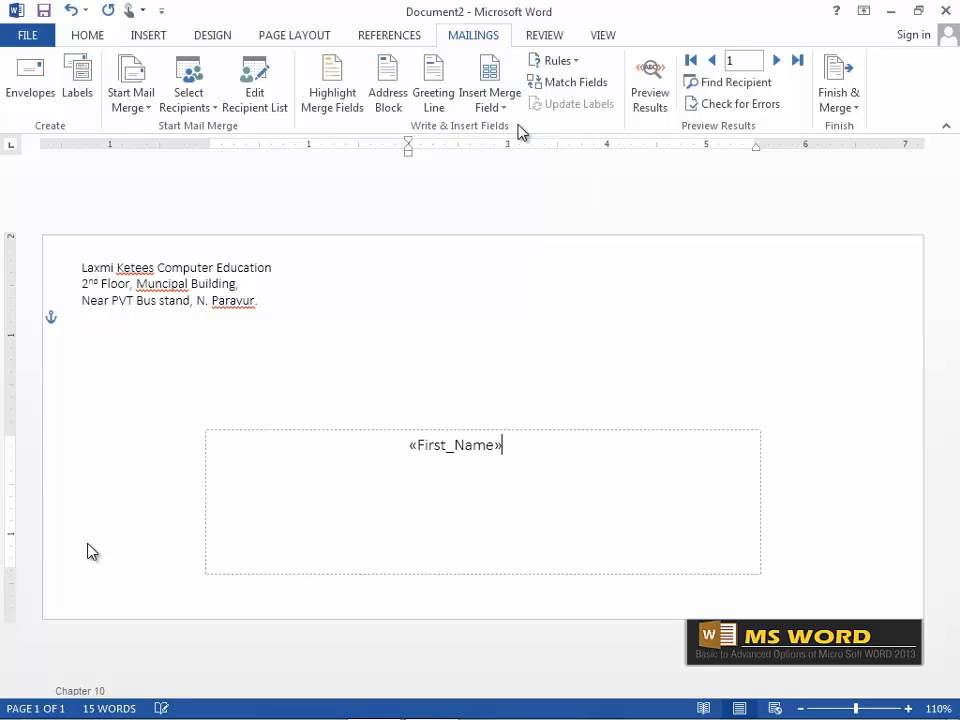
key(Return)
click(505, 106)
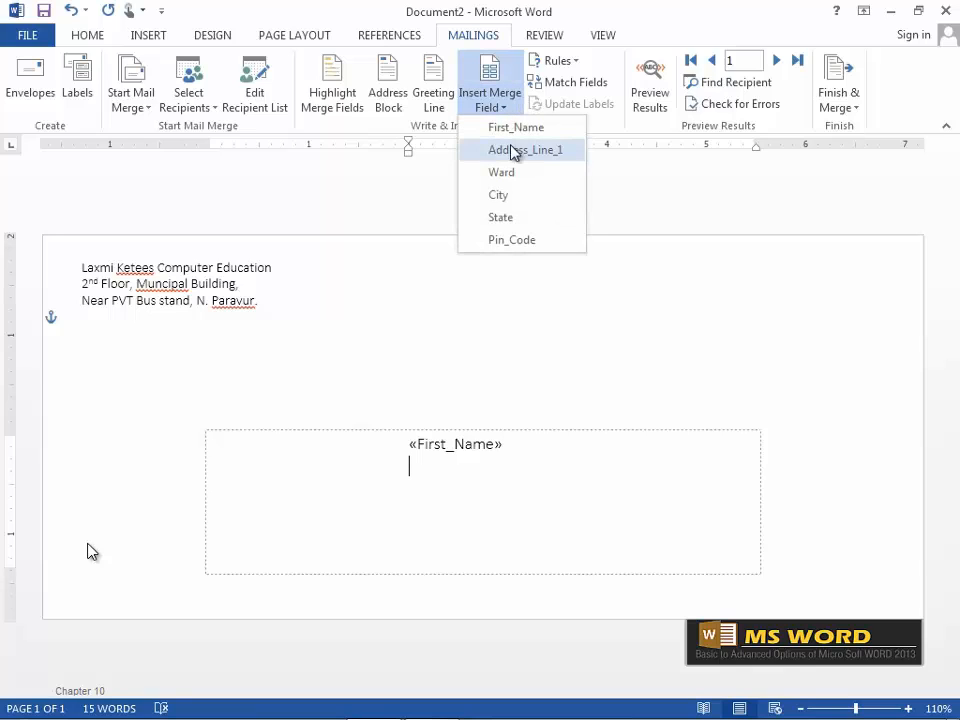
click(527, 153)
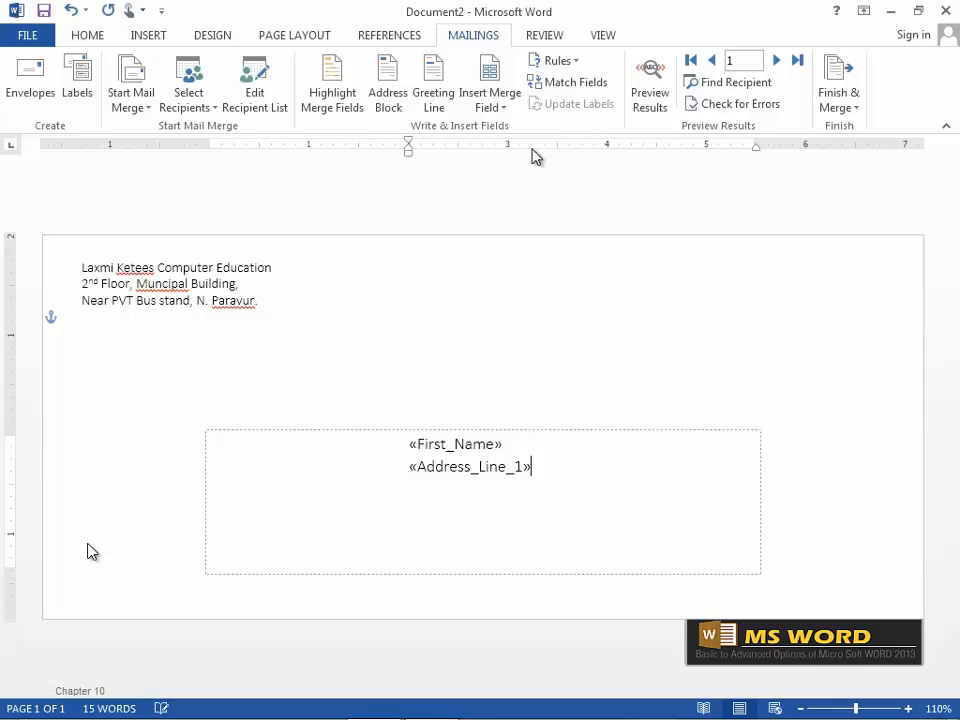
click(492, 72)
Insert the Ward, City, State and Pin_Code fields, then close the merge field dialog.
click(378, 313)
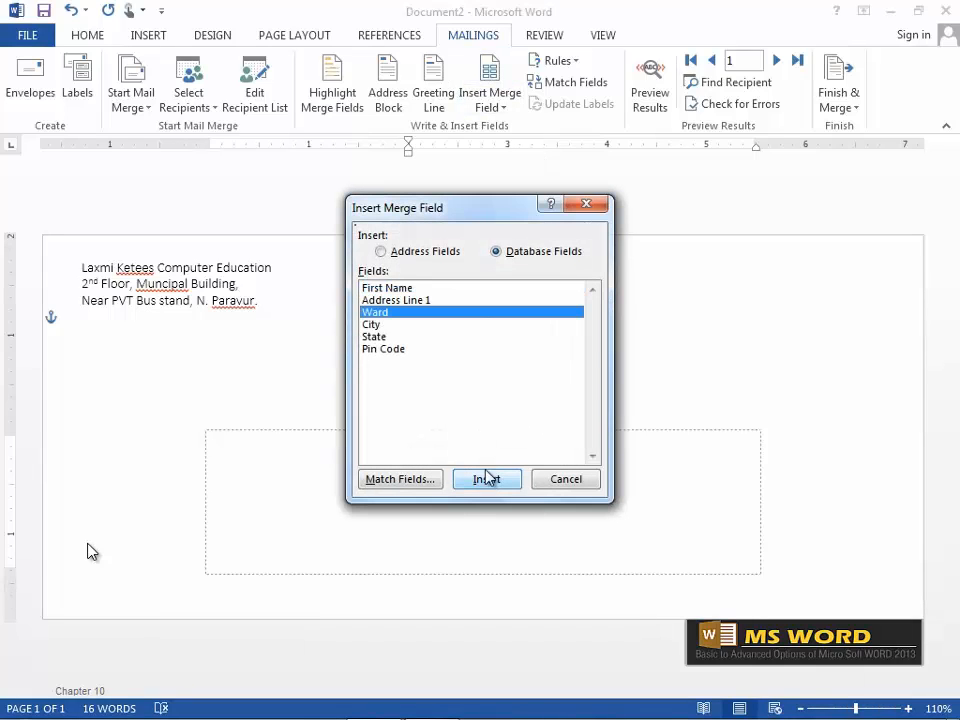
click(485, 480)
click(372, 324)
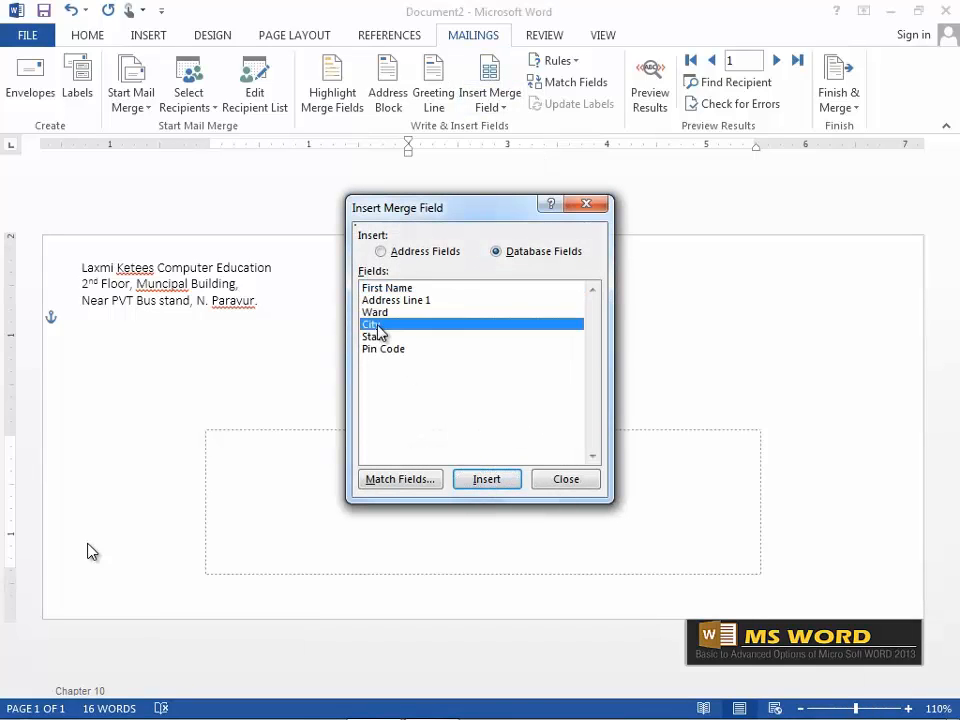
click(486, 479)
click(377, 337)
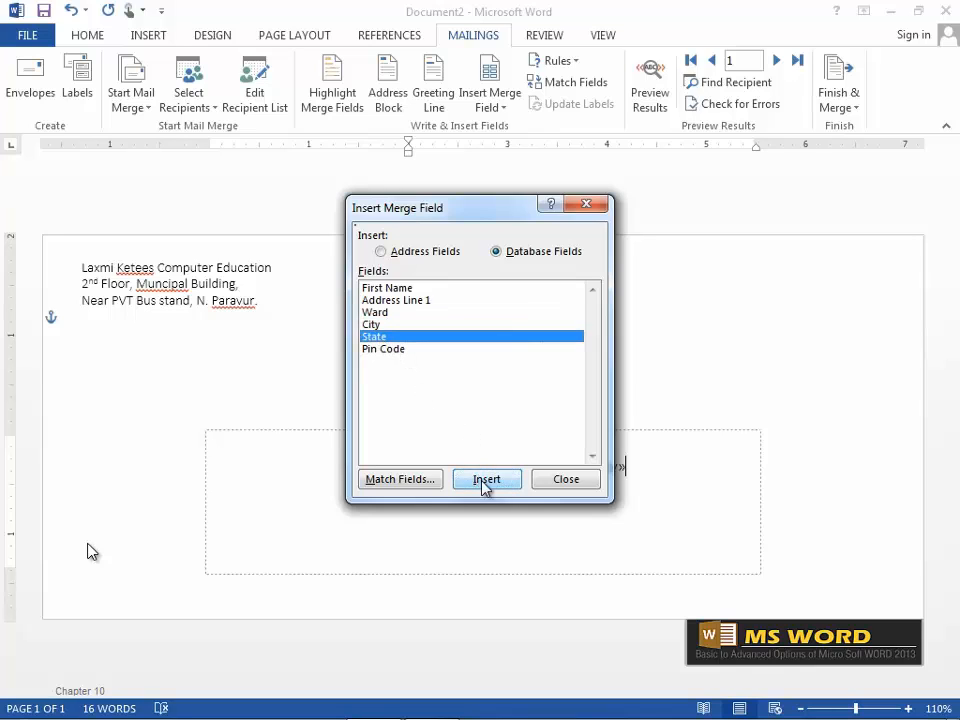
click(485, 480)
click(390, 350)
click(486, 480)
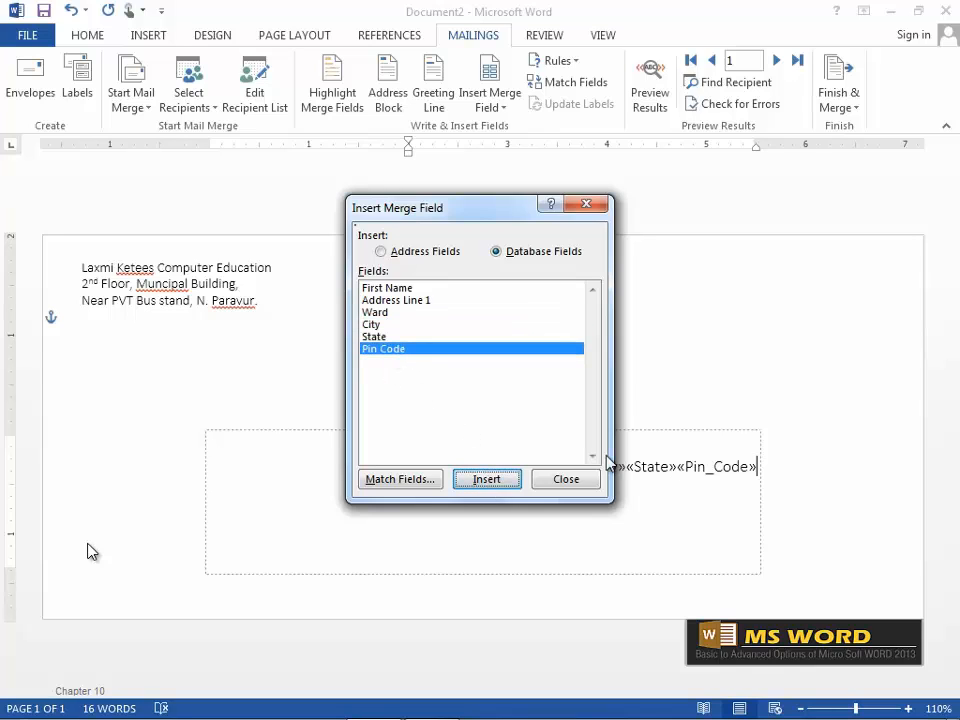
click(565, 480)
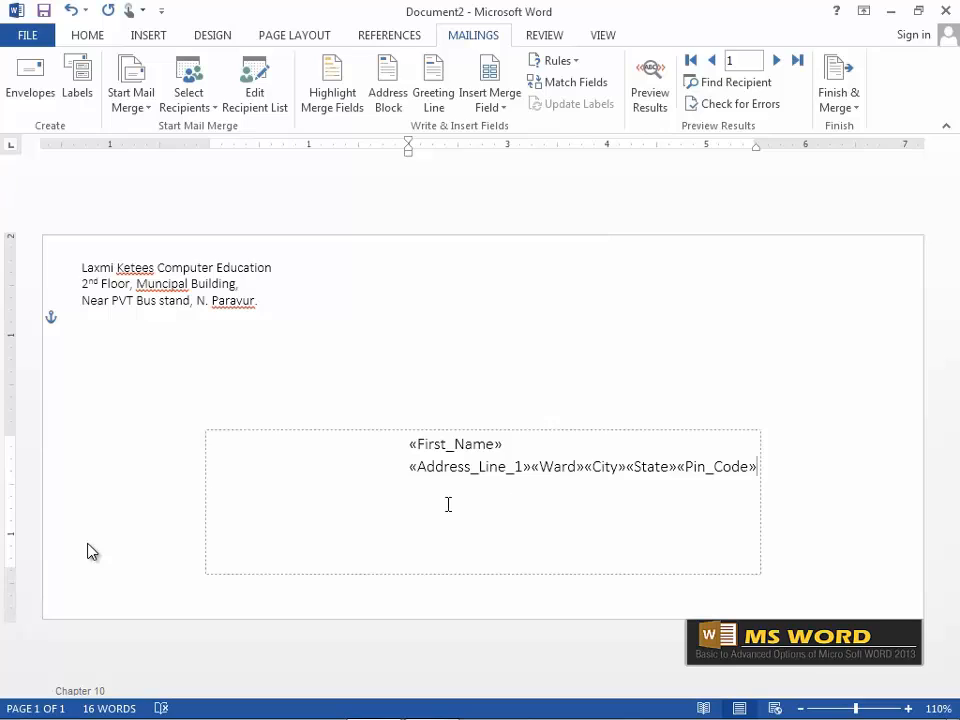
Break the address before «Ward» and «State» into four lines and nudge the frame down-right.
click(531, 466)
key(Return)
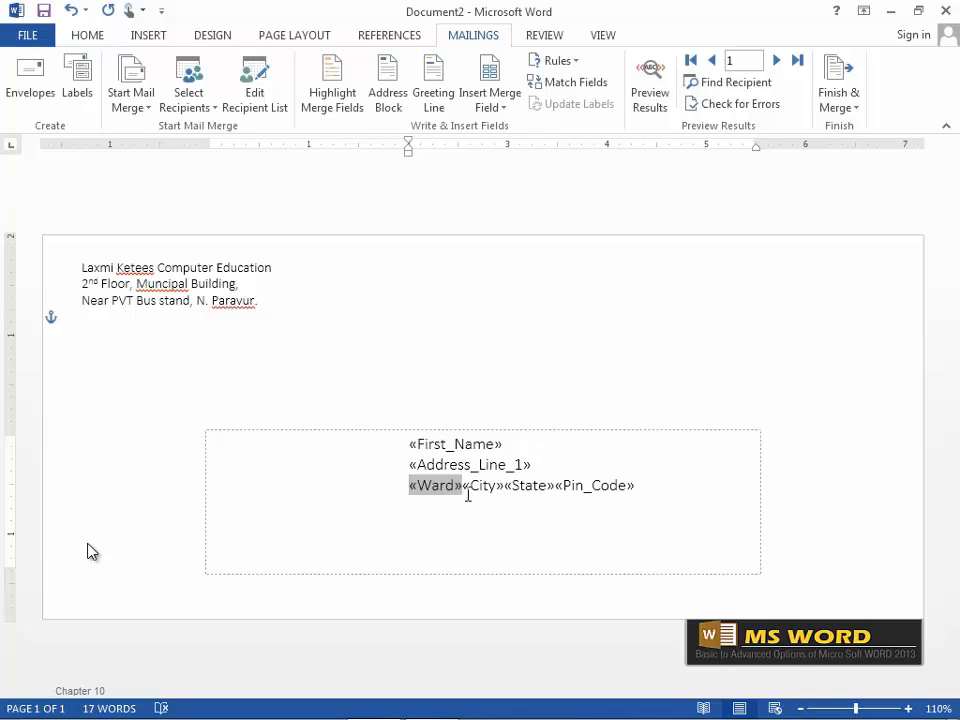
click(540, 487)
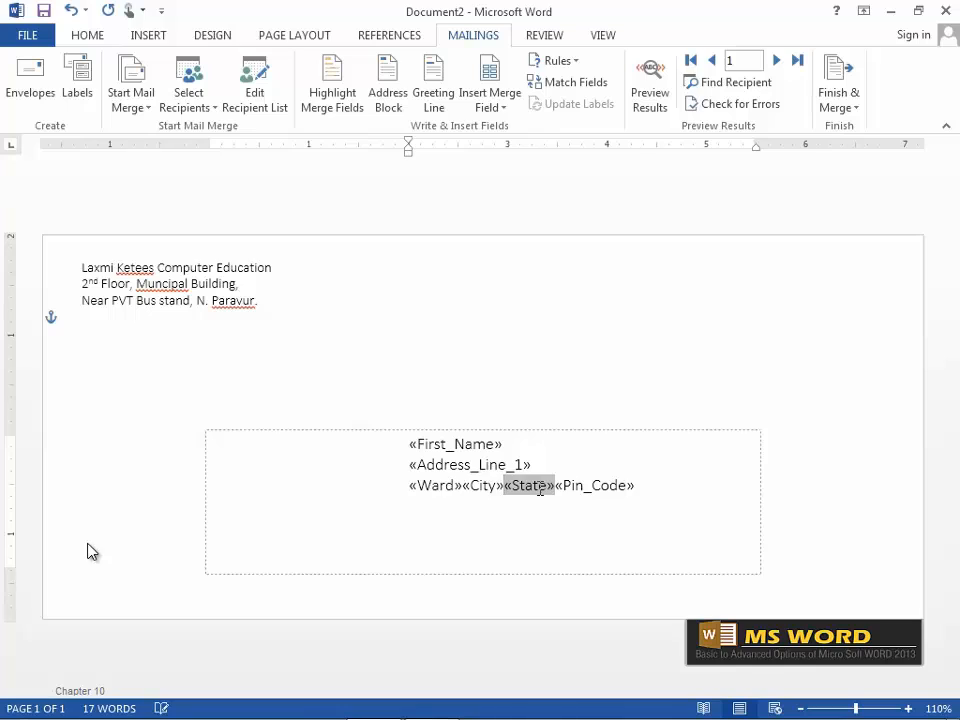
key(Return)
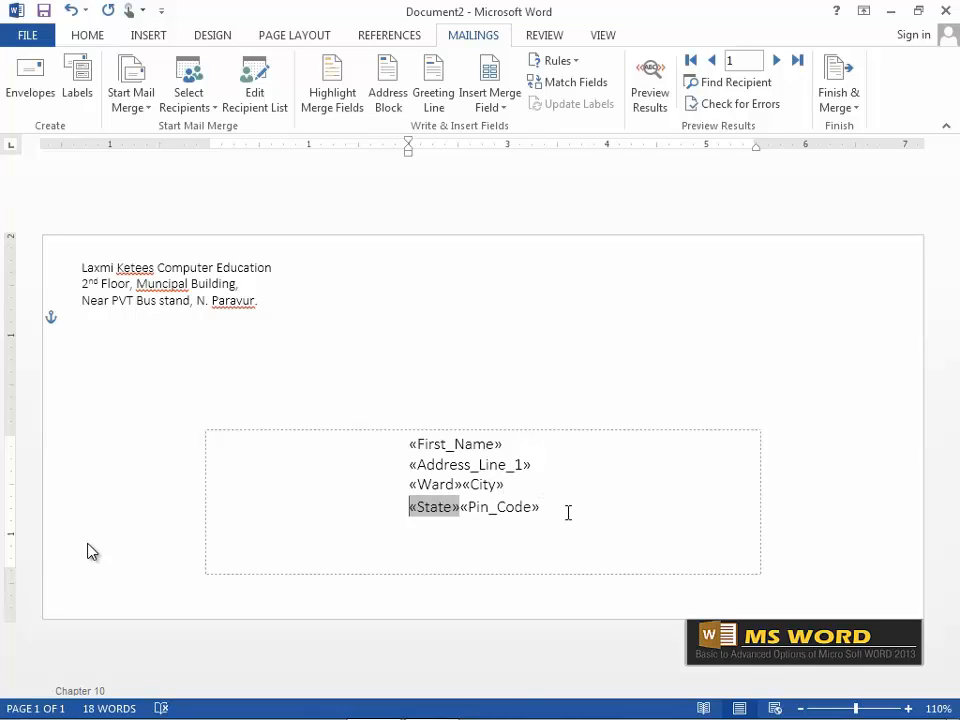
click(426, 436)
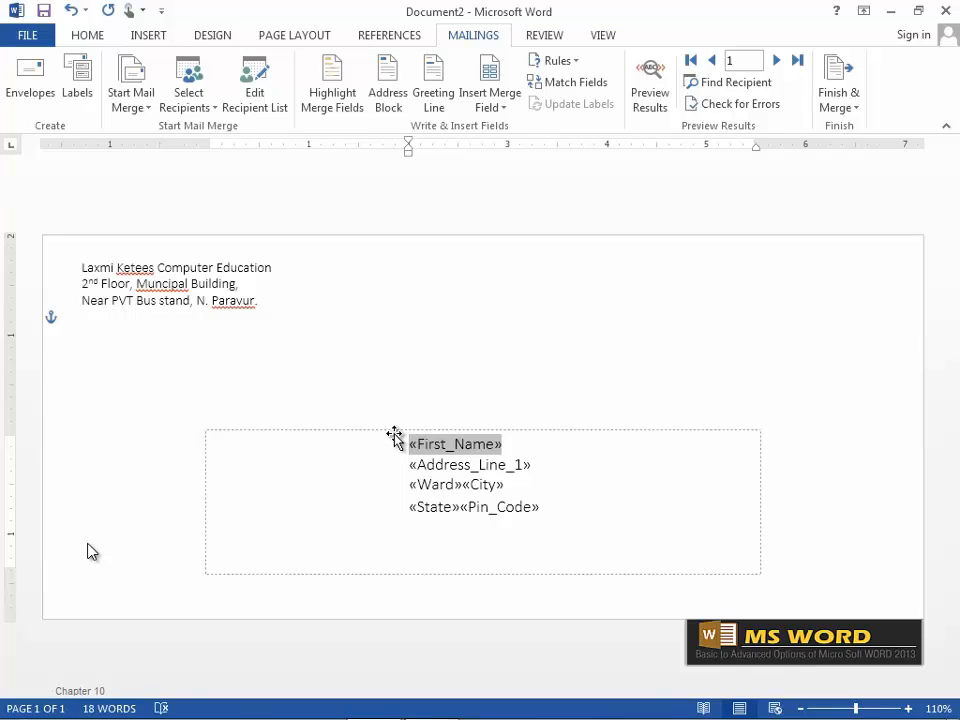
drag(394, 437, 407, 453)
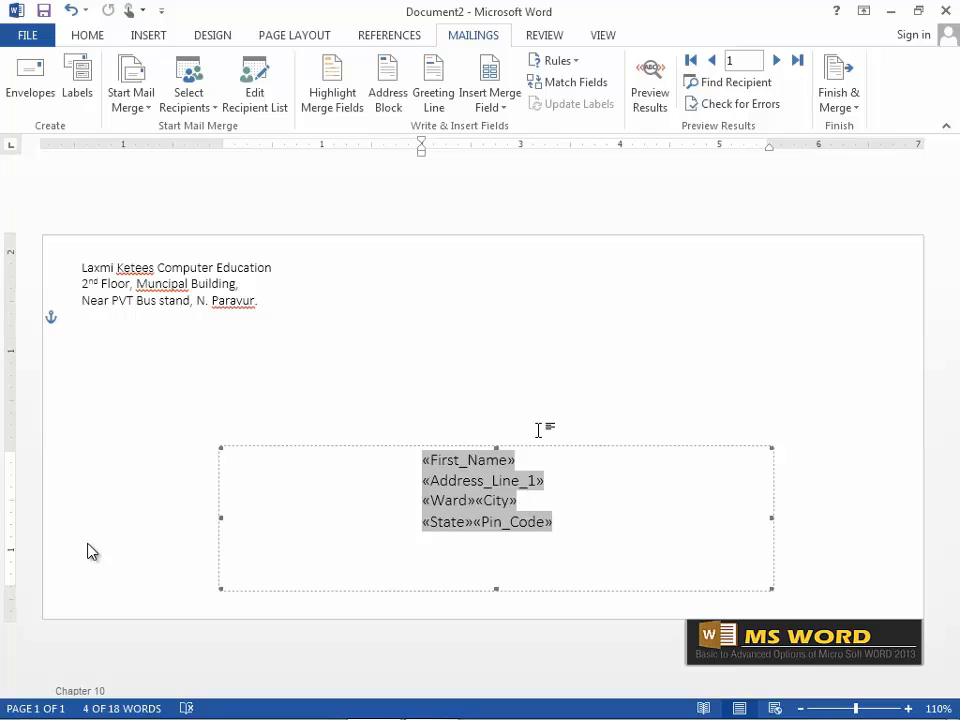
Preview the envelope with real recipient data and step through to record 5.
click(653, 108)
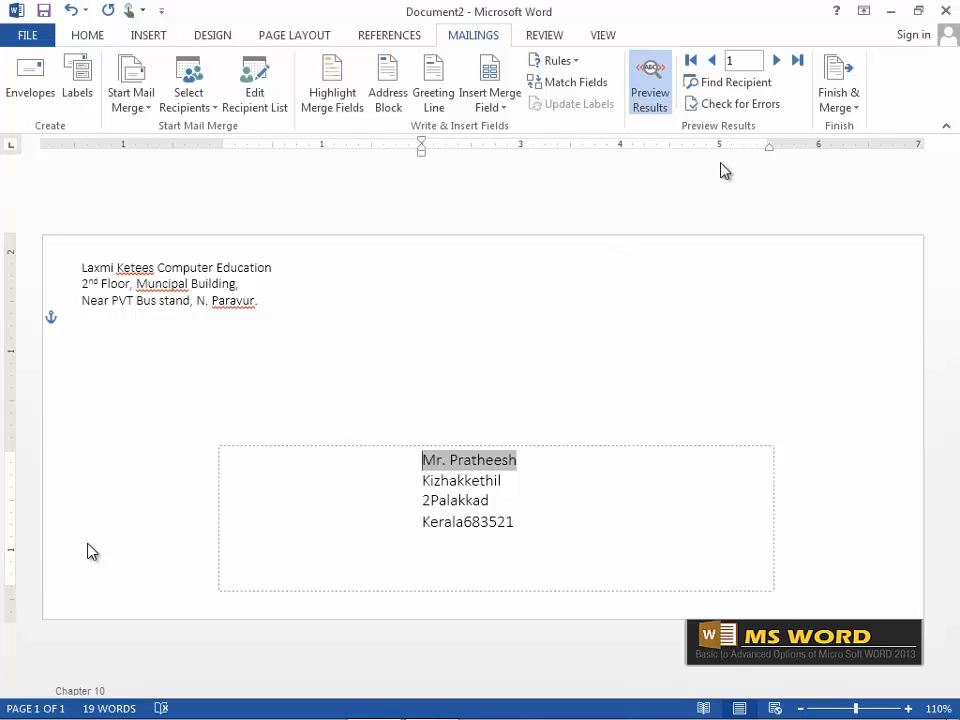
click(778, 62)
click(778, 62)
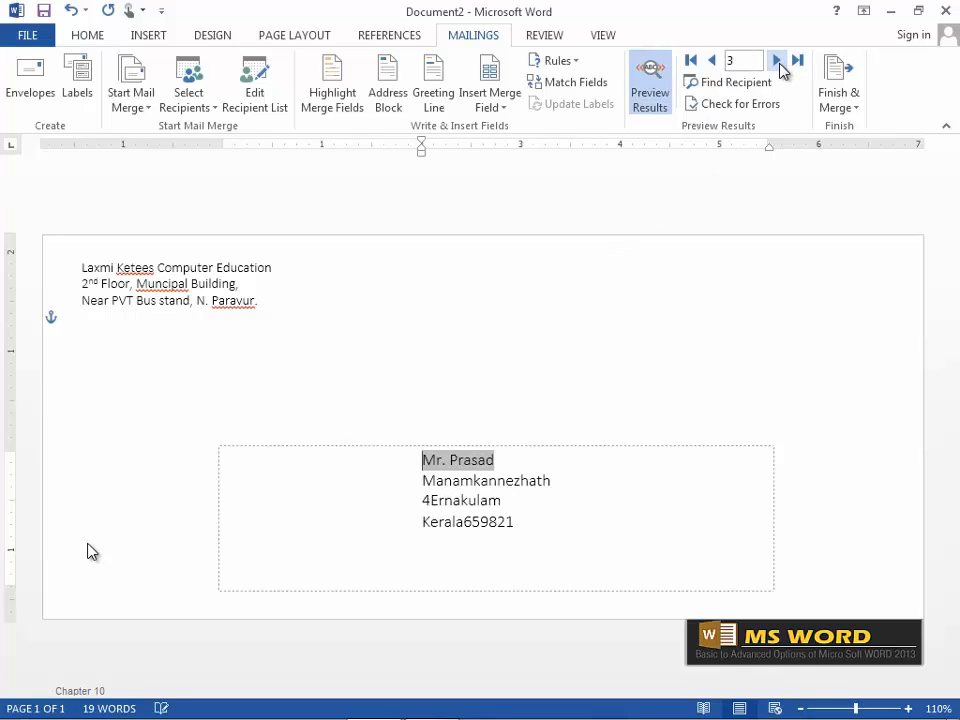
click(778, 62)
click(778, 62)
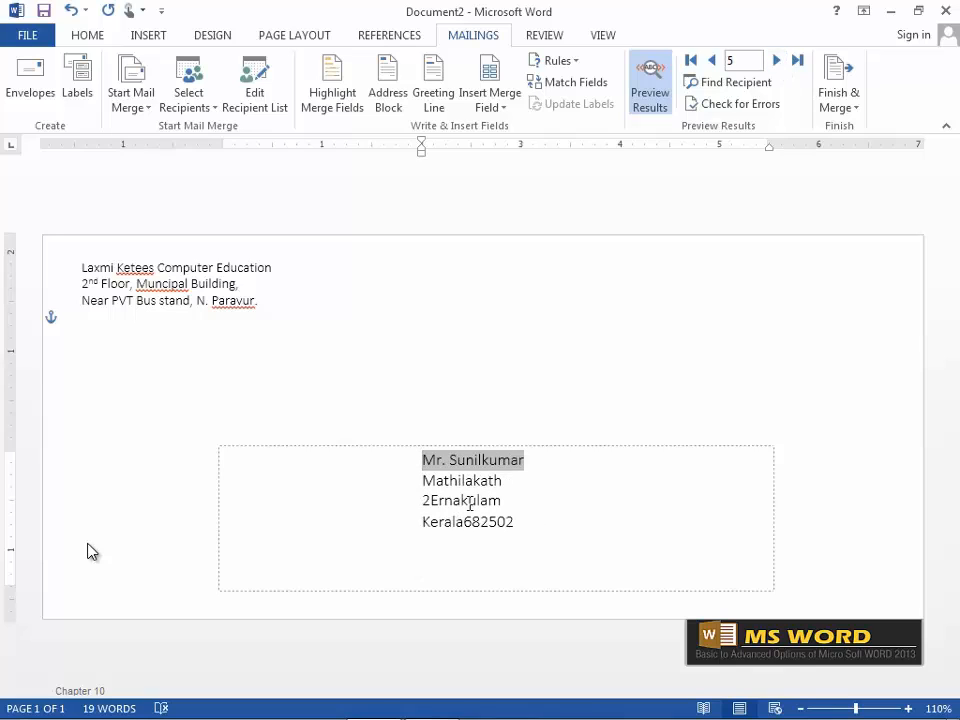
click(849, 108)
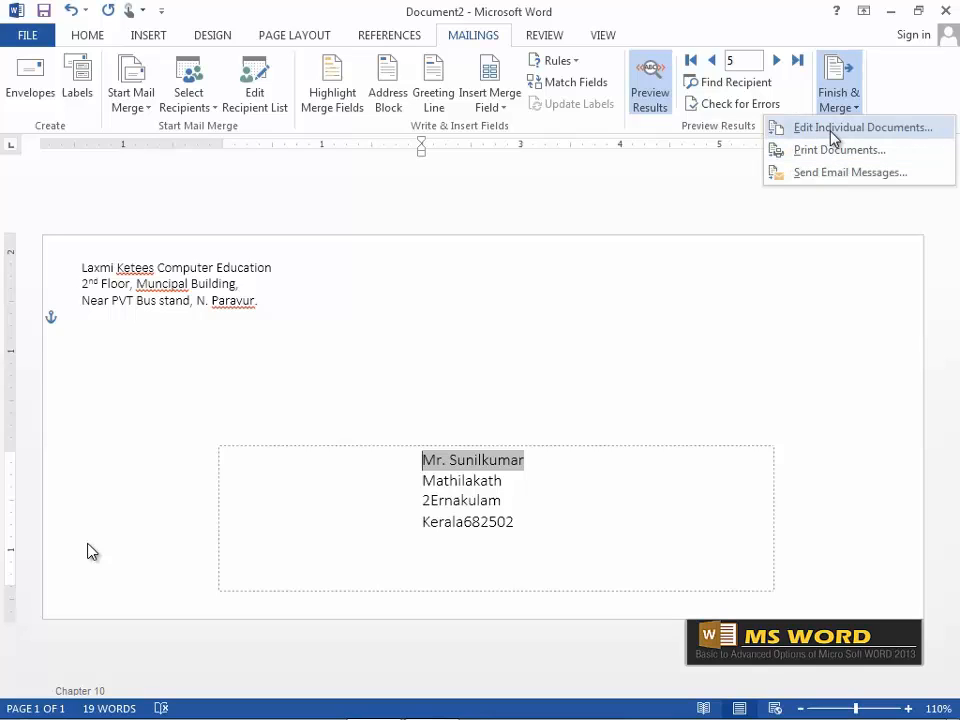
Merge all records into individual editable envelopes in a new Envelopes1 document.
click(831, 132)
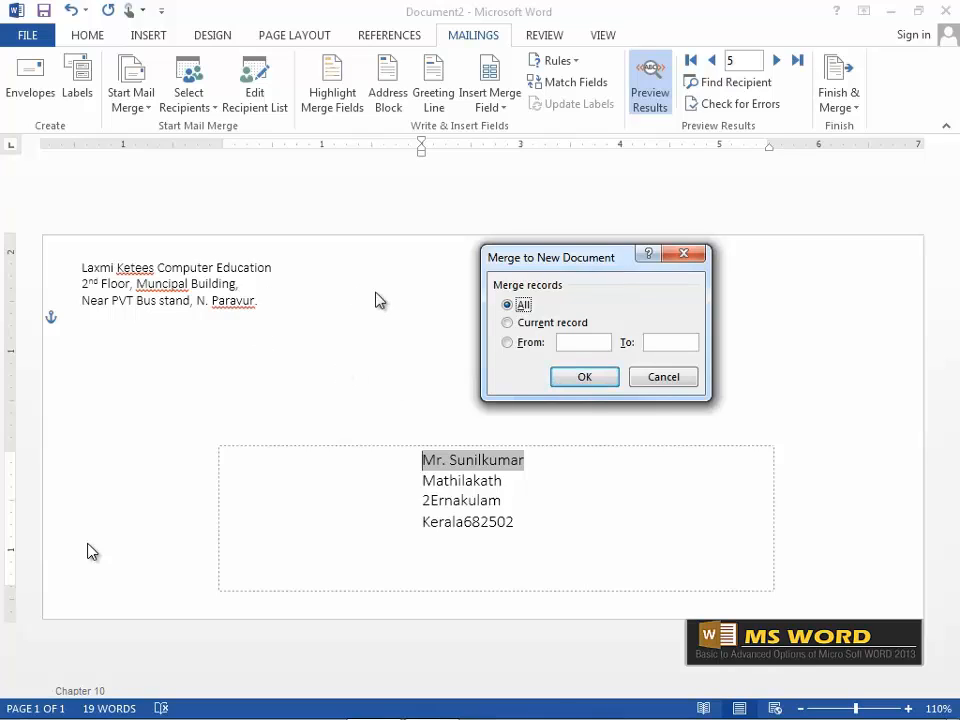
click(586, 379)
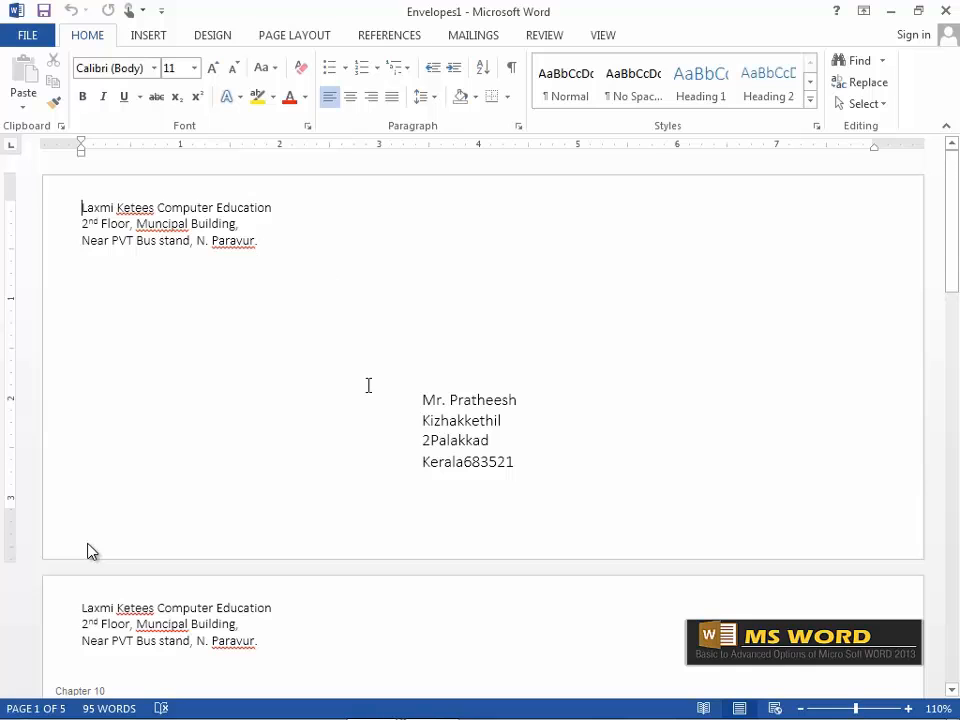
Scroll through the merged envelopes to page 4 of 5 and click into its text.
scroll(513, 384, down, 1)
scroll(513, 384, down, 3)
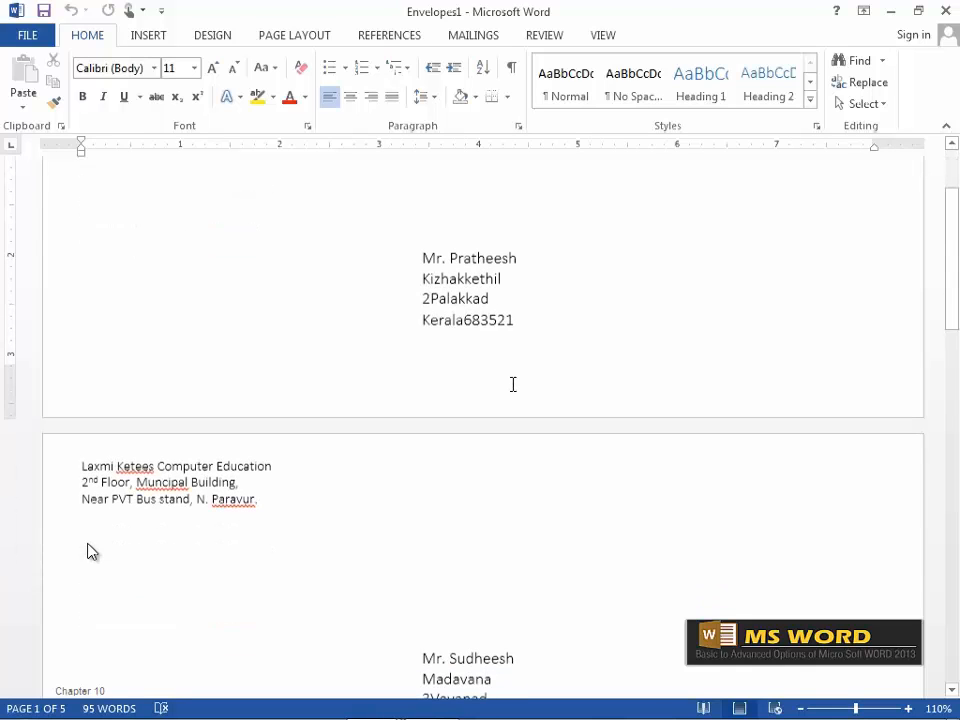
scroll(489, 574, down, 3)
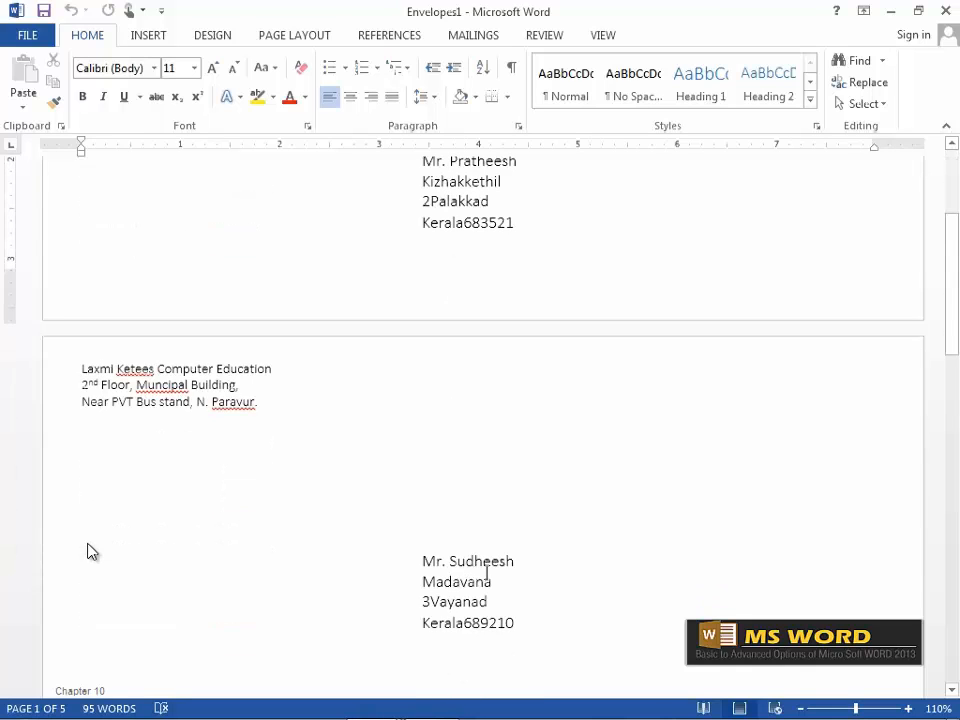
scroll(506, 574, down, 10)
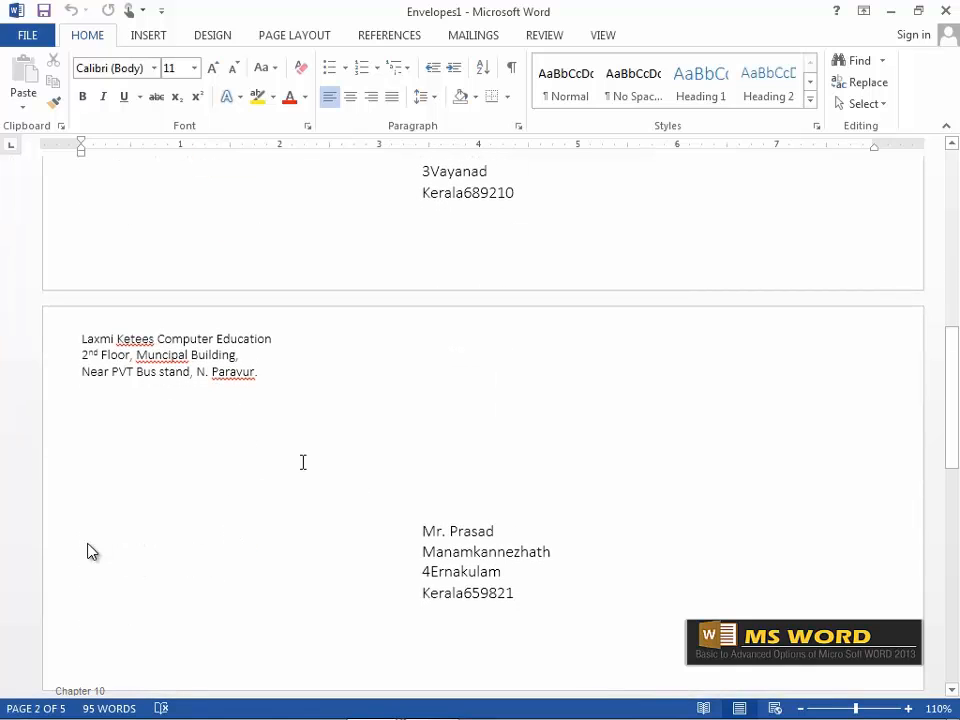
scroll(570, 546, down, 12)
scroll(569, 546, down, 8)
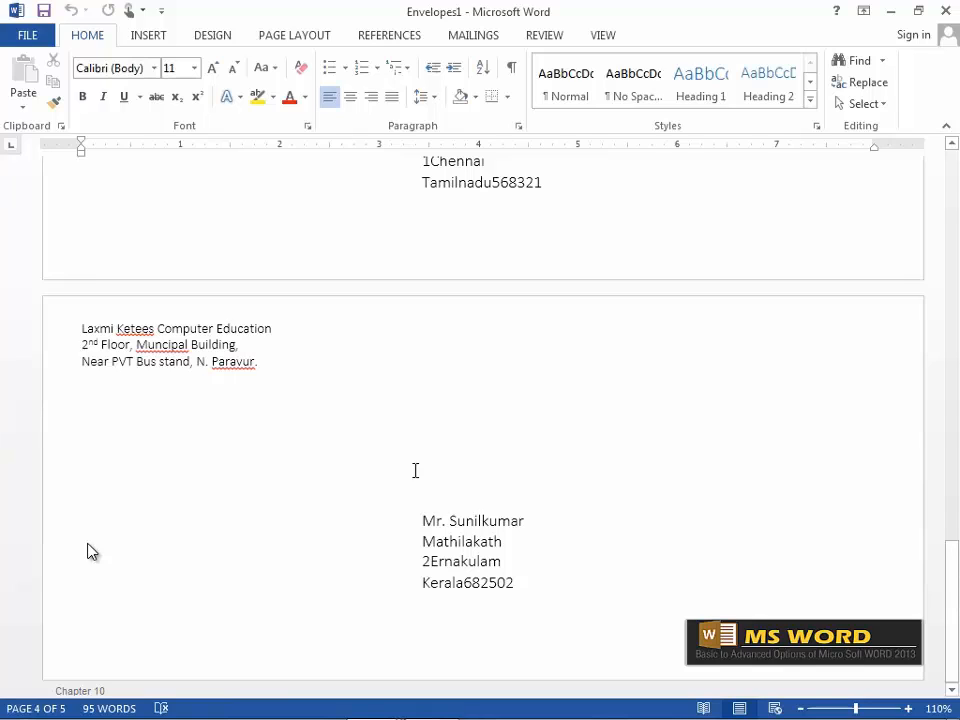
click(527, 484)
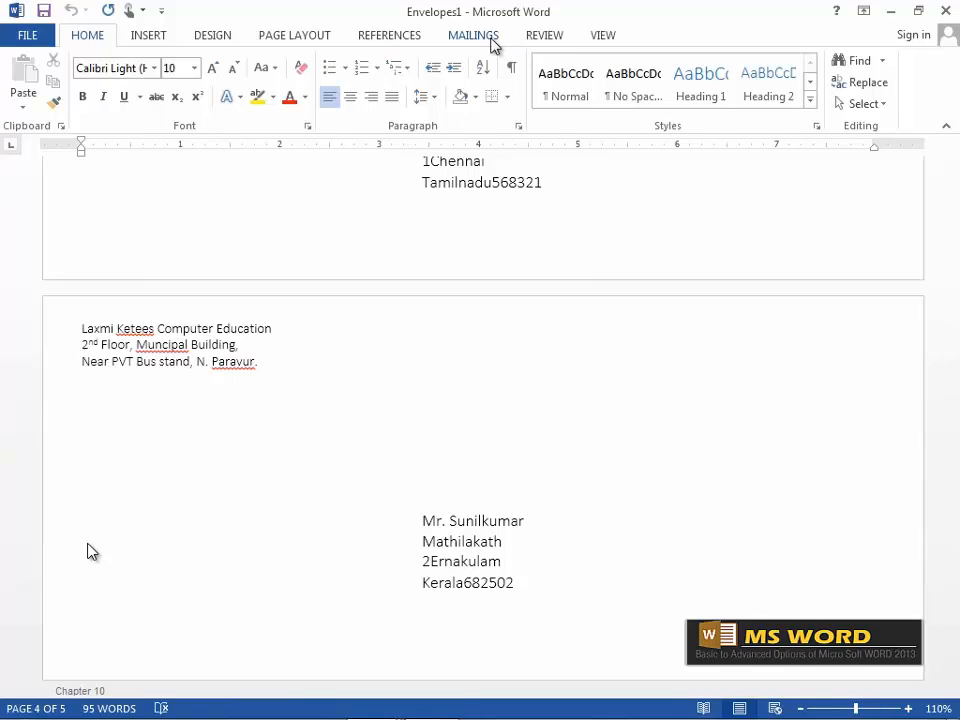
Review suggestions for Ketees without changing it, then start Spelling & Grammar.
click(543, 38)
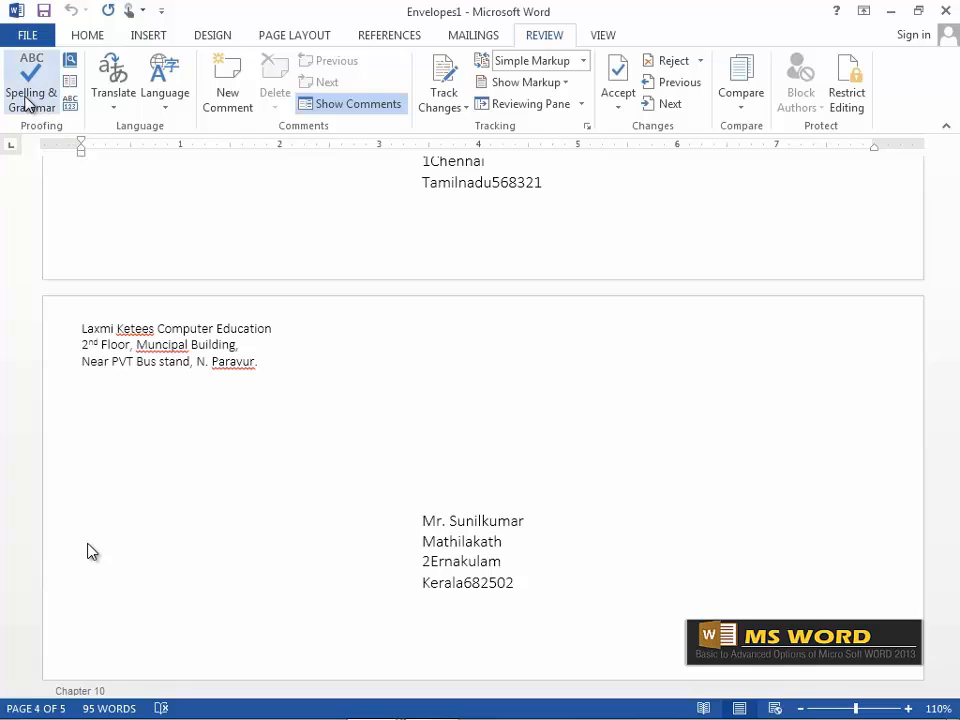
right_click(138, 334)
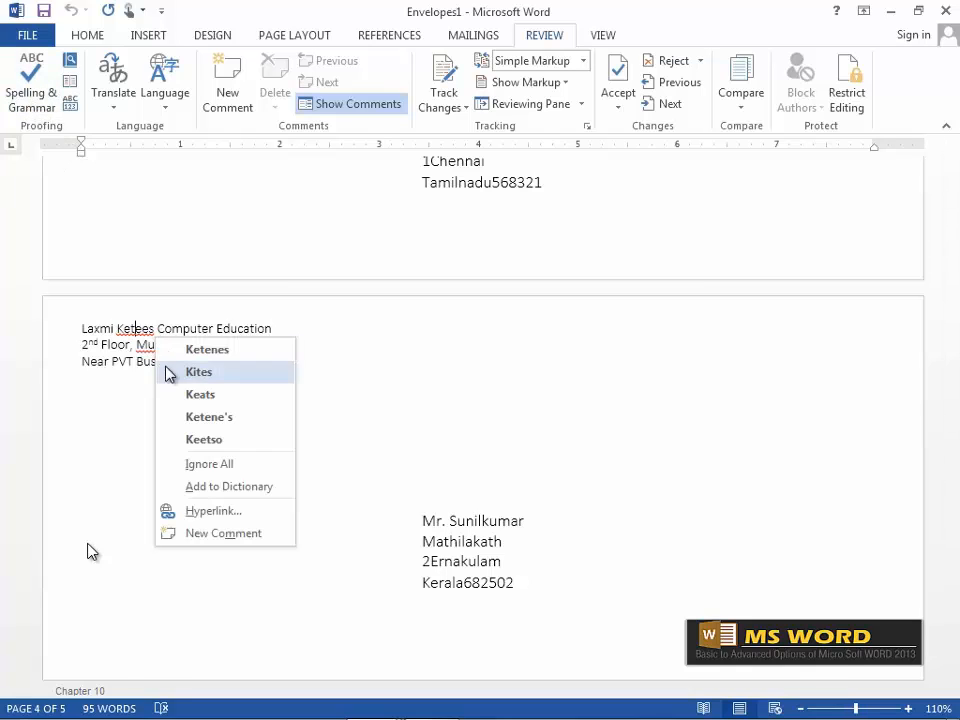
click(422, 392)
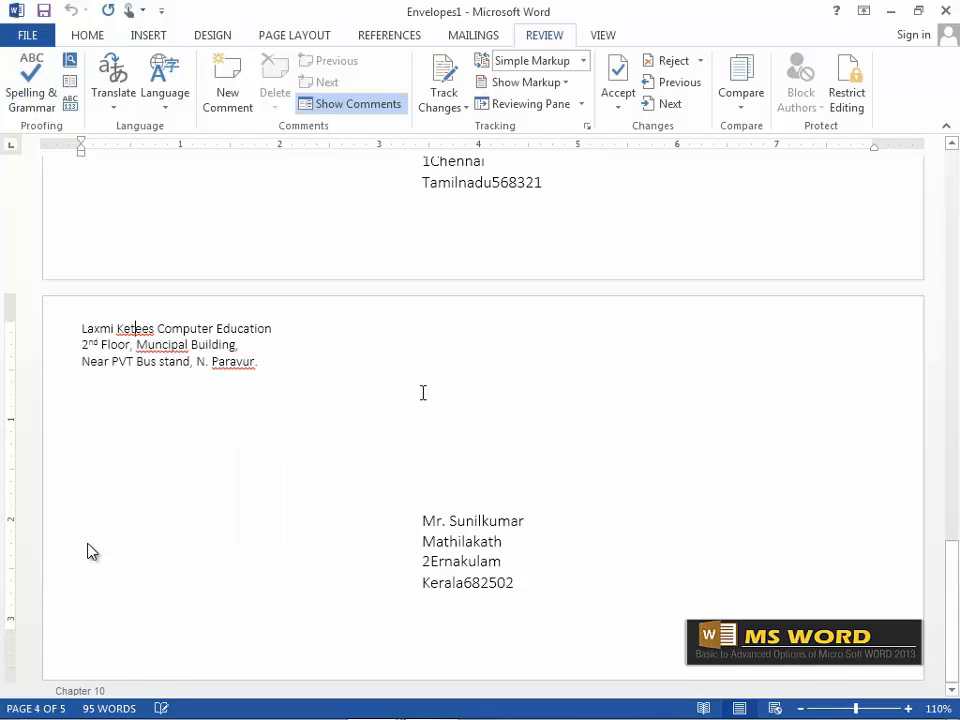
click(33, 90)
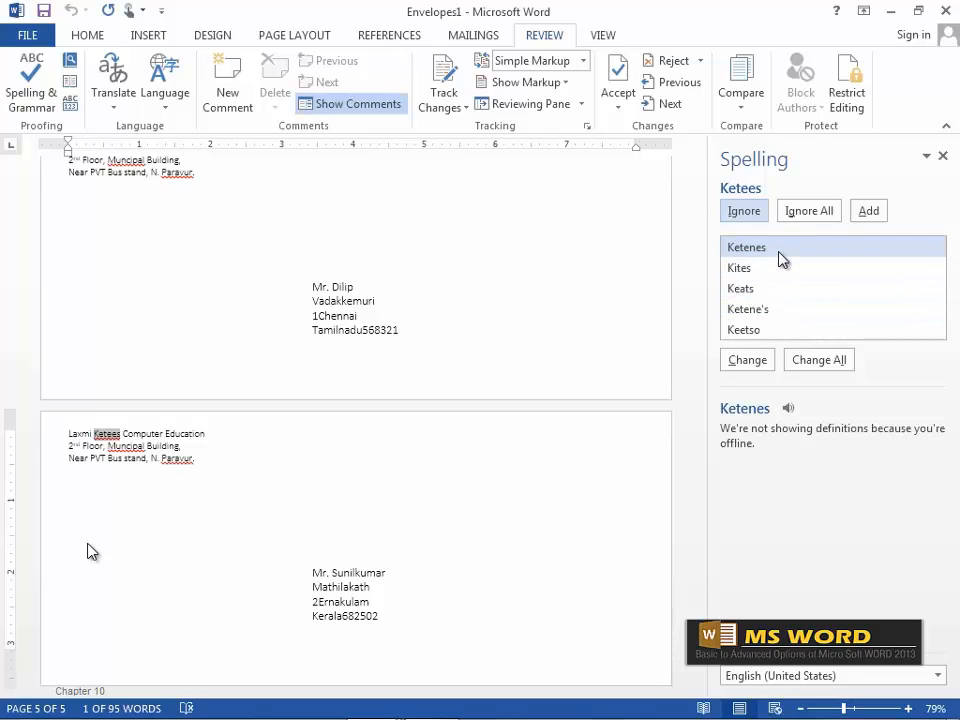
Ignore Ketees and Paravur, change Muncipal to Municipal, then close the Spelling pane.
click(765, 290)
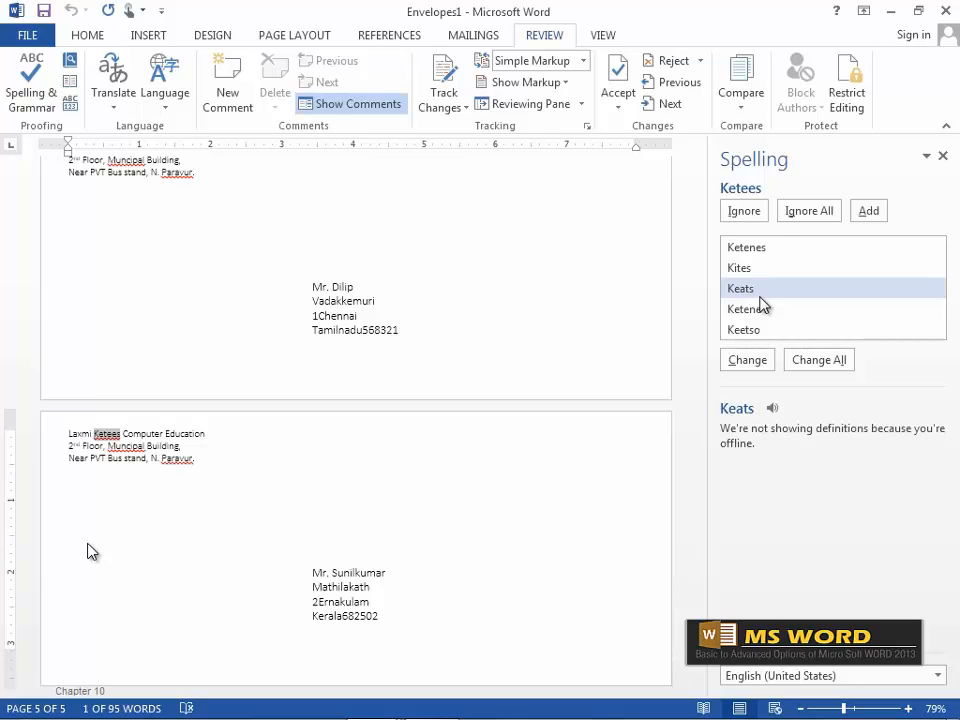
click(747, 359)
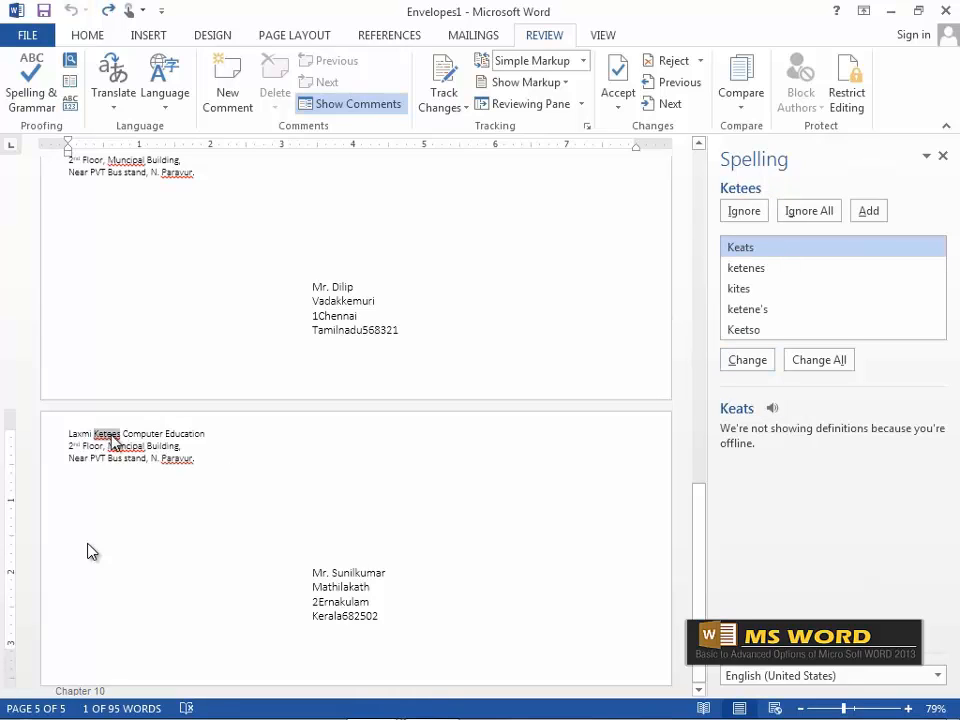
click(744, 211)
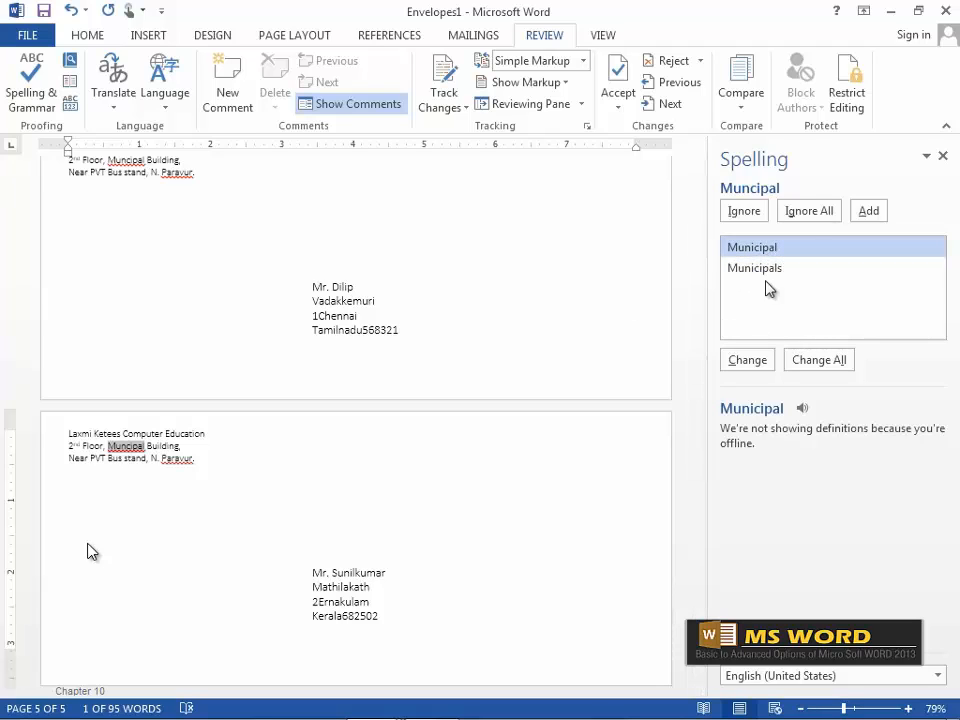
click(756, 366)
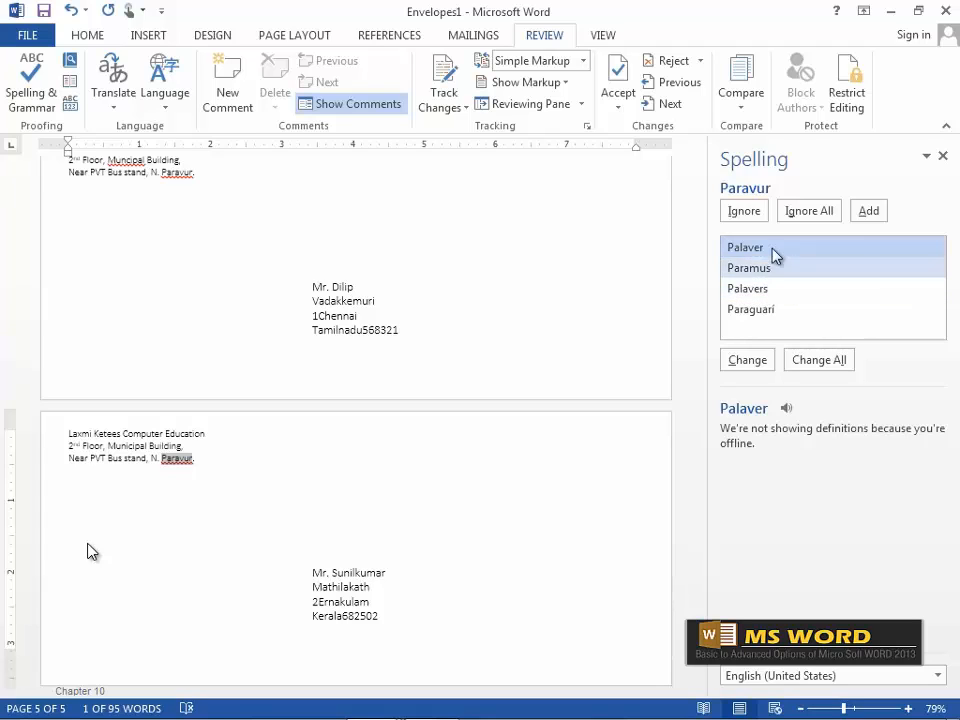
click(778, 289)
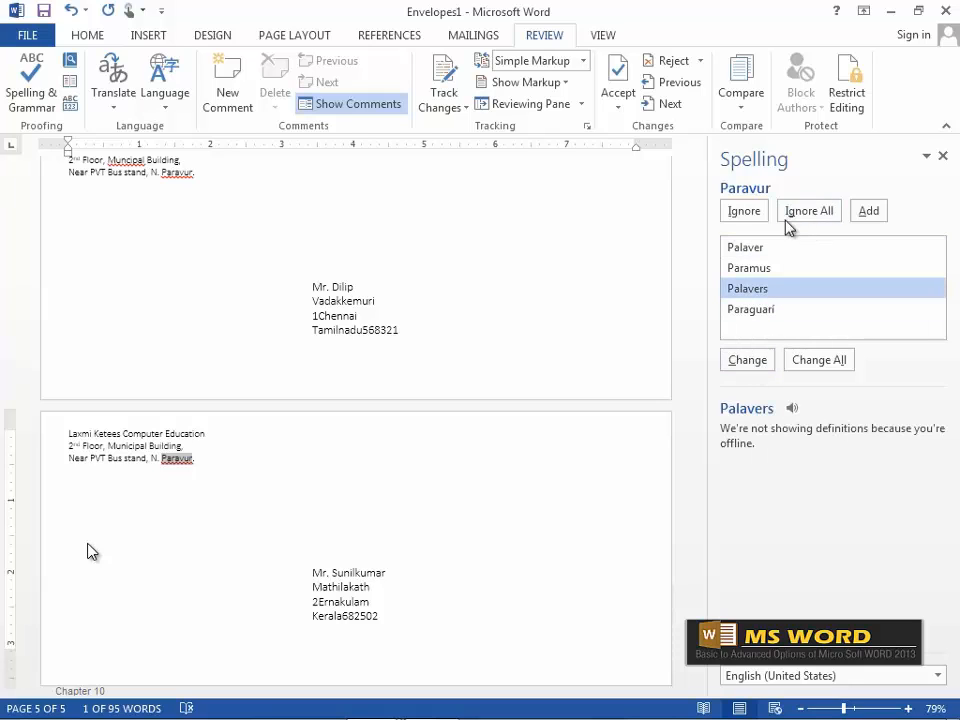
click(750, 211)
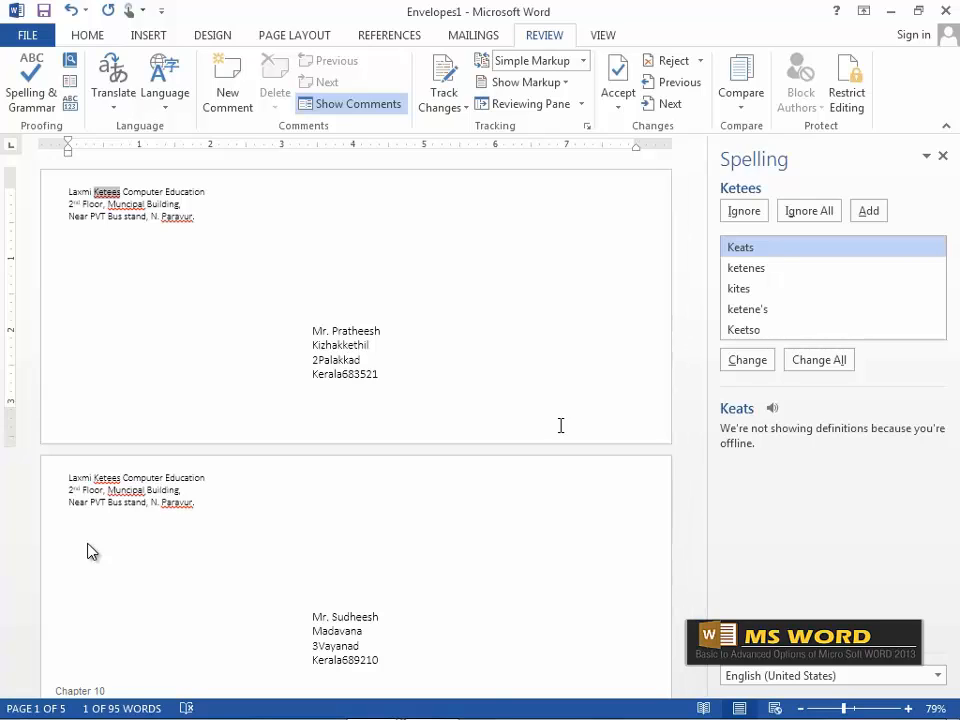
click(943, 157)
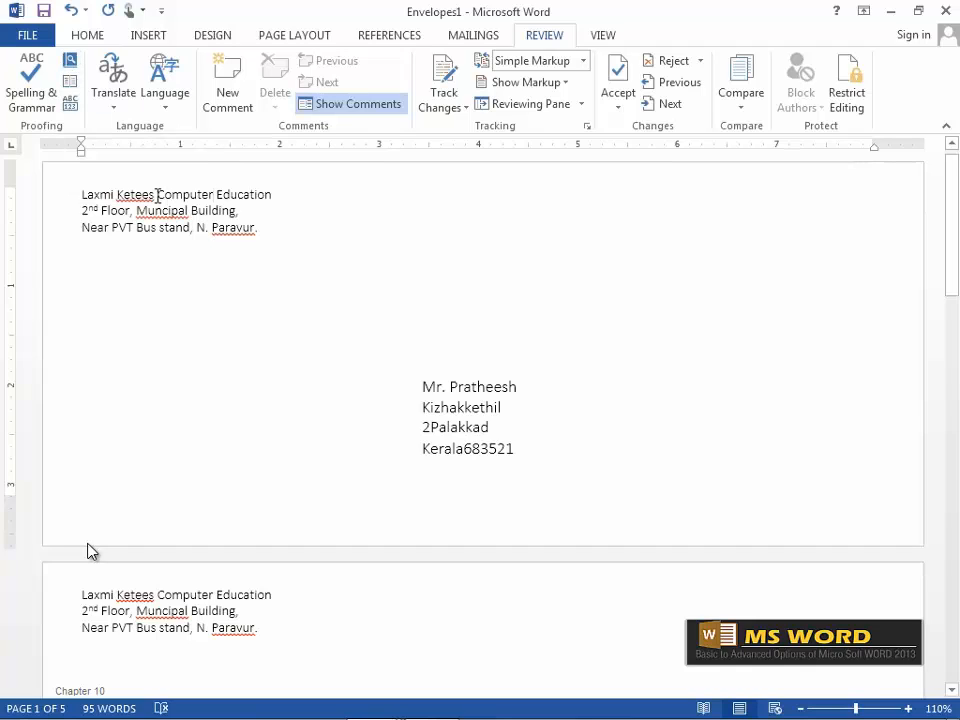
Look up the definition of Computer from the return address, then close the dictionary.
drag(156, 194, 221, 187)
click(69, 60)
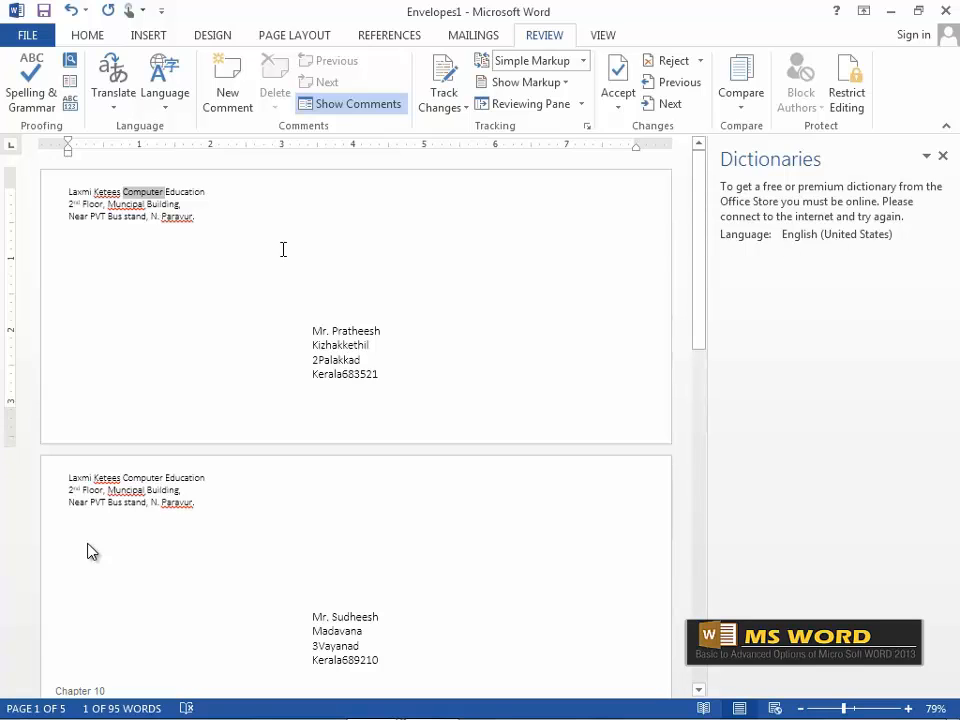
click(941, 157)
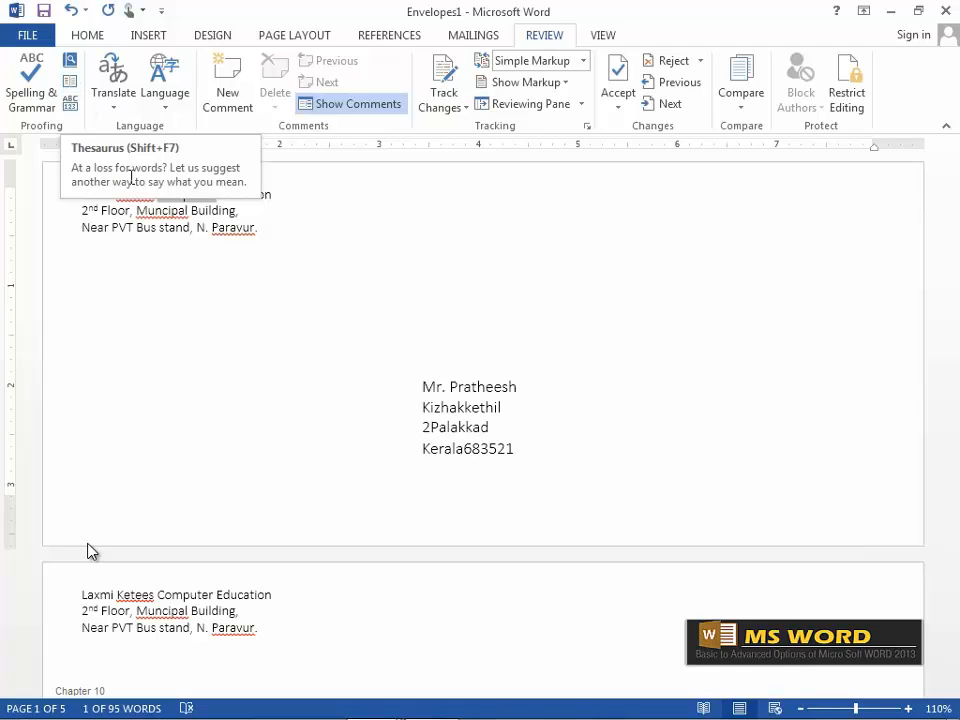
Select Education in the return address and open the Thesaurus for it.
click(229, 207)
drag(218, 193, 276, 193)
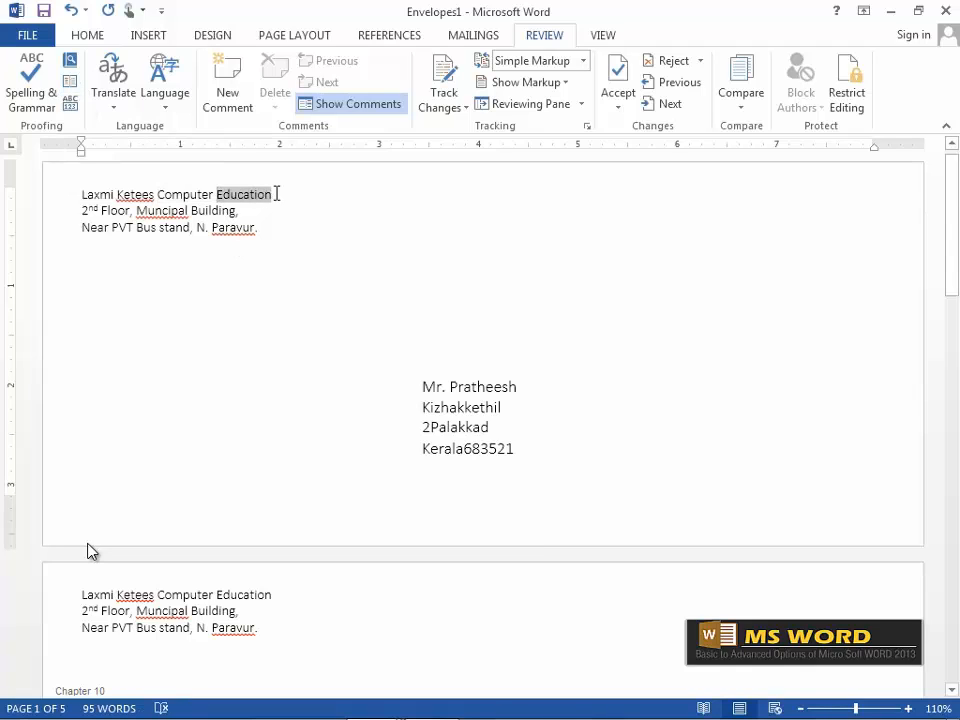
click(70, 83)
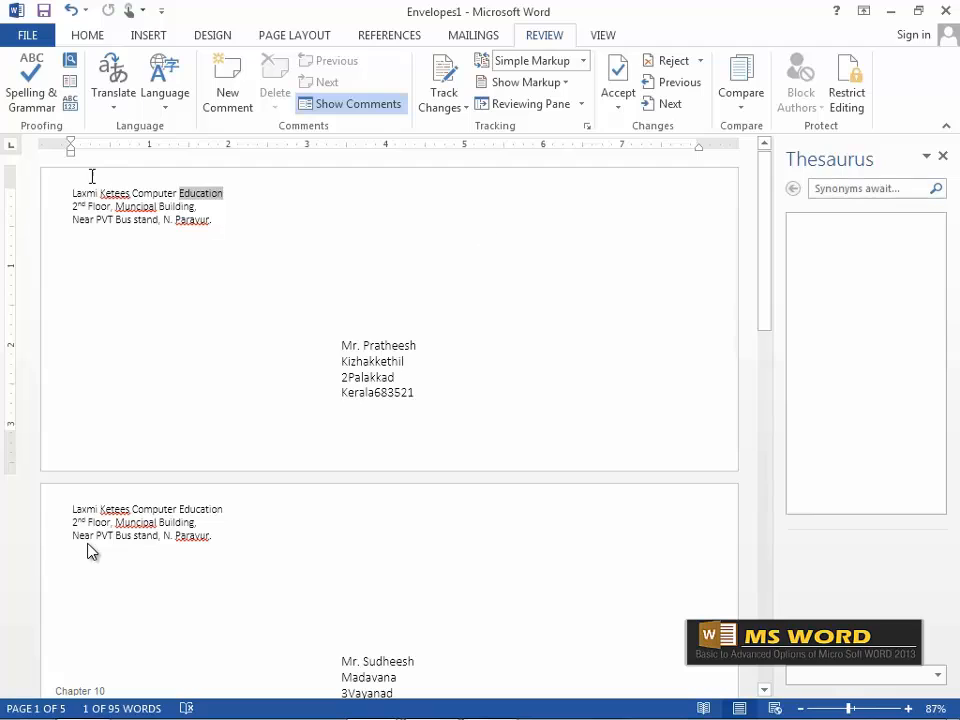
Check Word Count for Education, then for the whole document: 5 pages, 95 words, 40 lines.
click(73, 118)
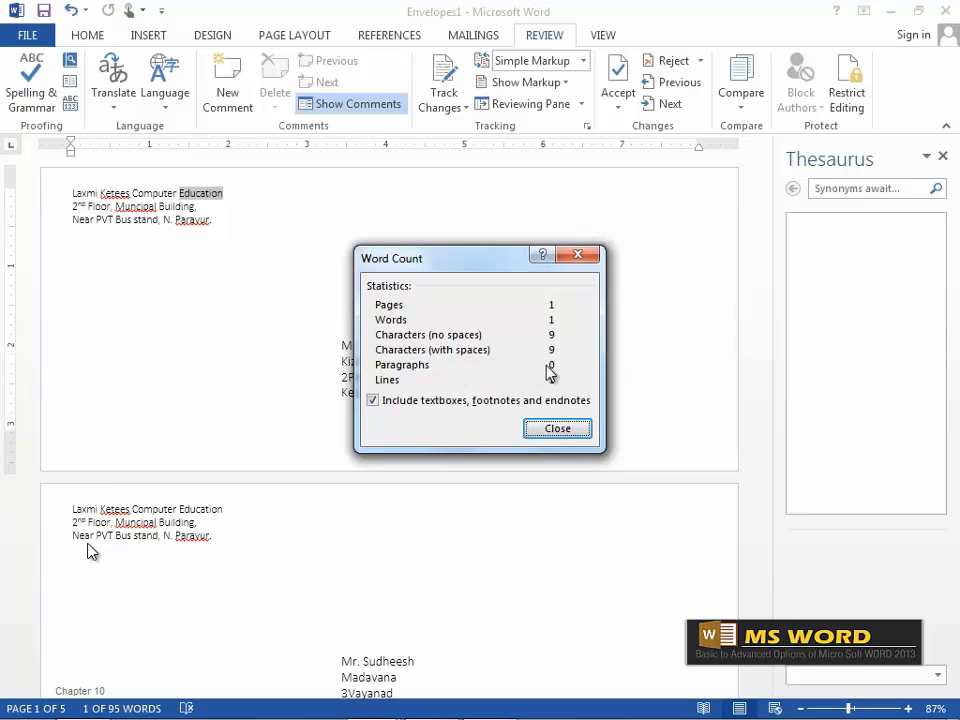
click(555, 430)
click(240, 199)
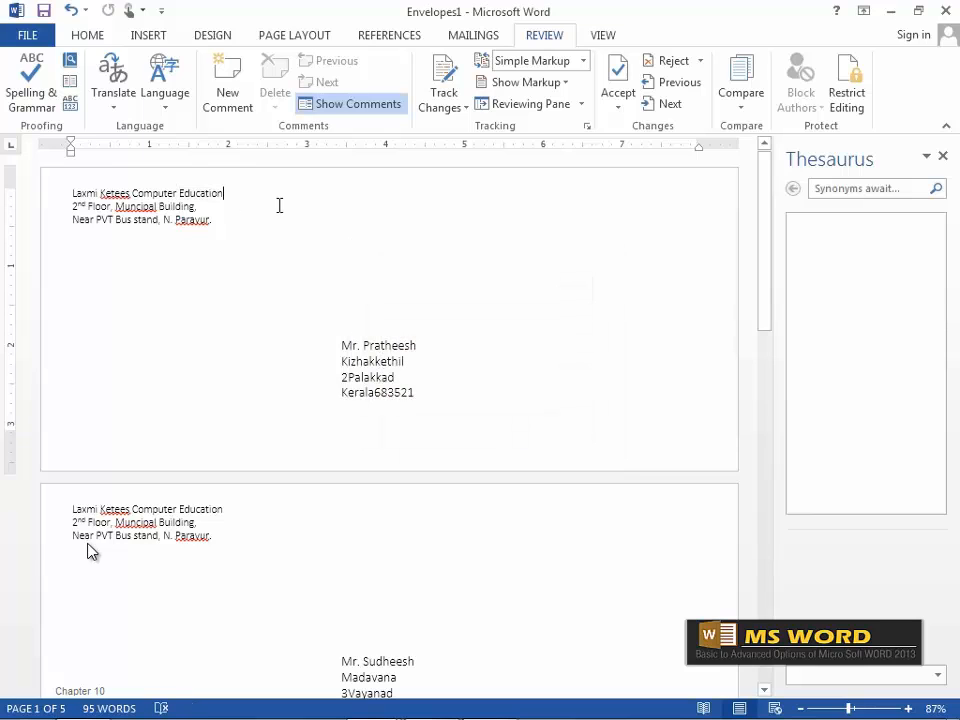
click(70, 103)
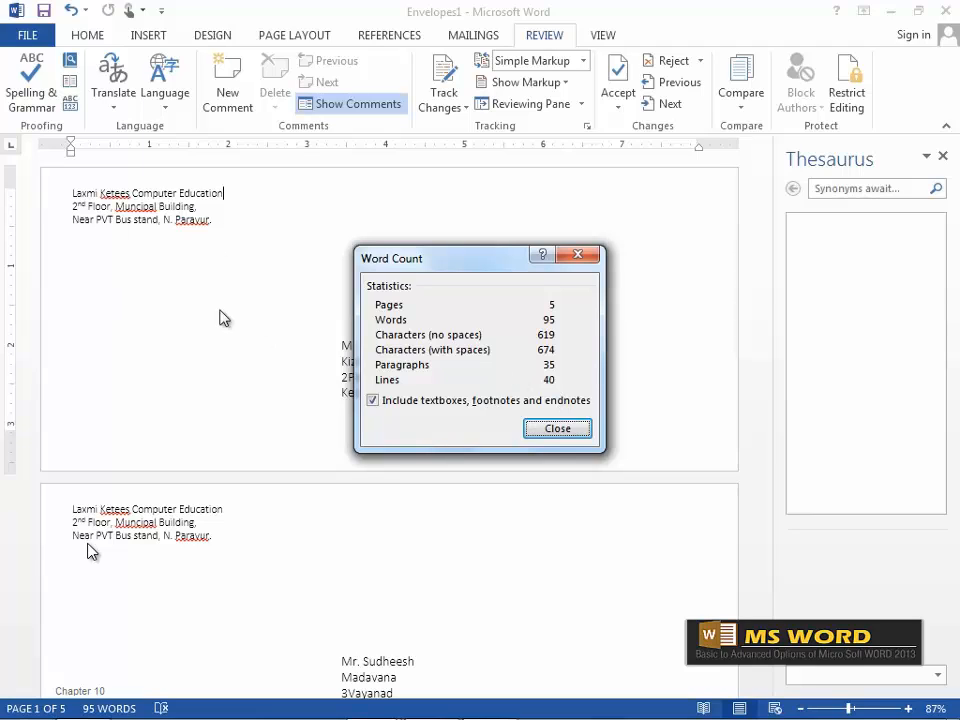
Close Word Count, view the Translate options, and select Education in the first return address.
click(575, 429)
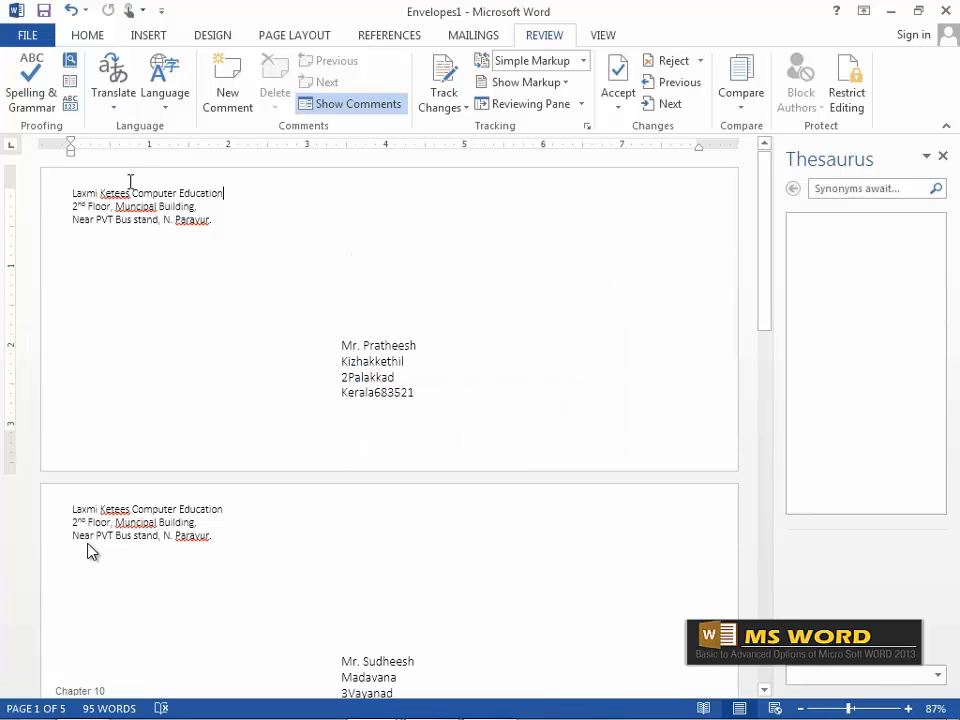
click(113, 103)
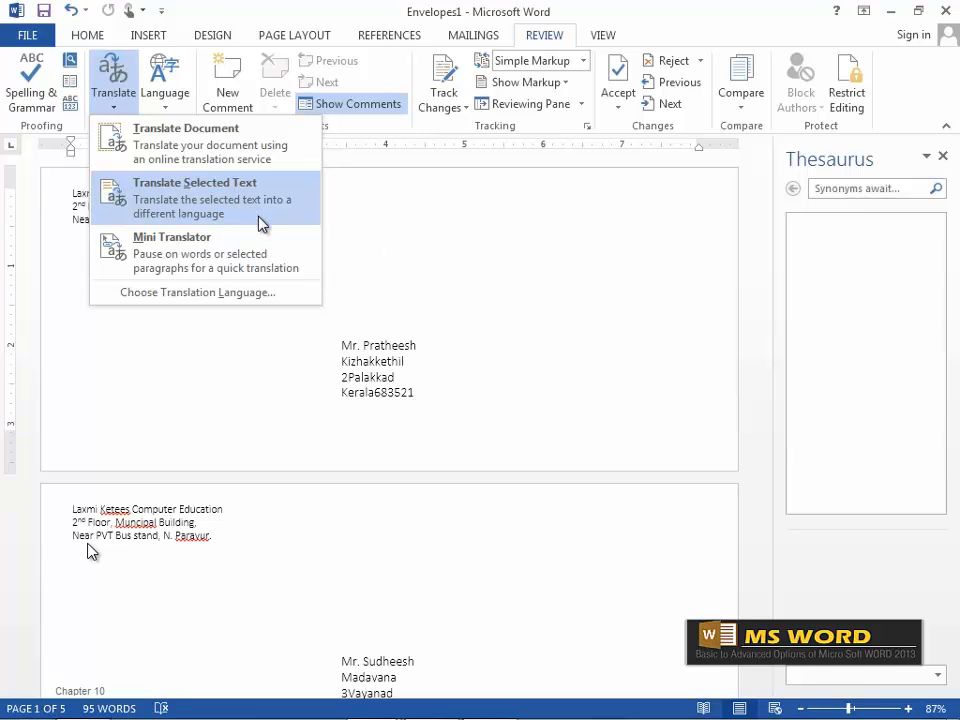
click(355, 225)
click(247, 99)
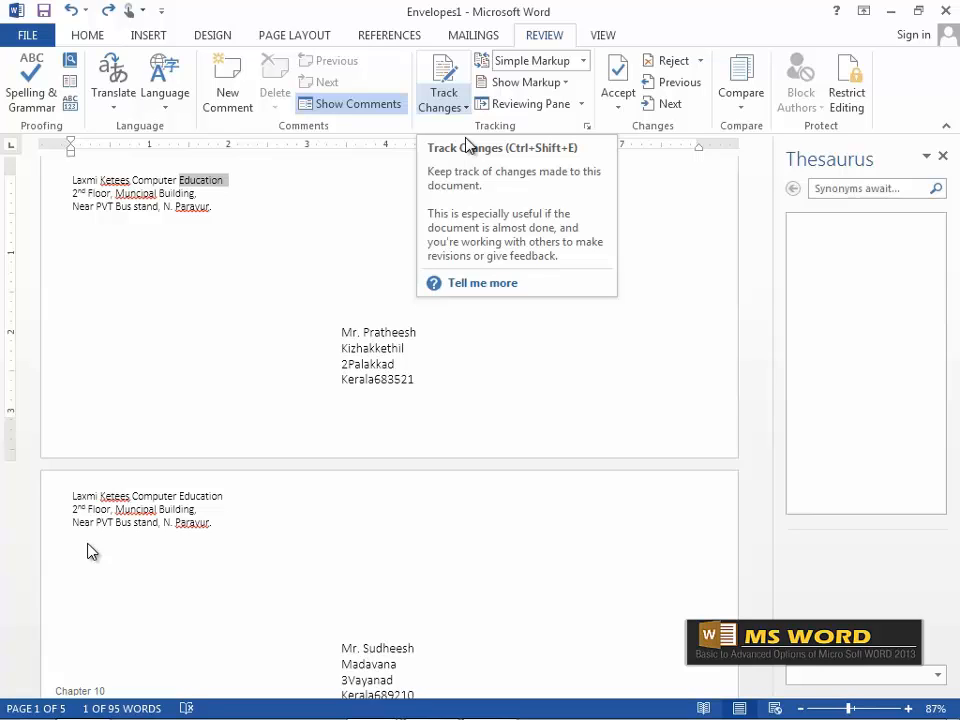
Turn on Track Changes, delete Education from the return address, and add a Pin code line.
click(457, 105)
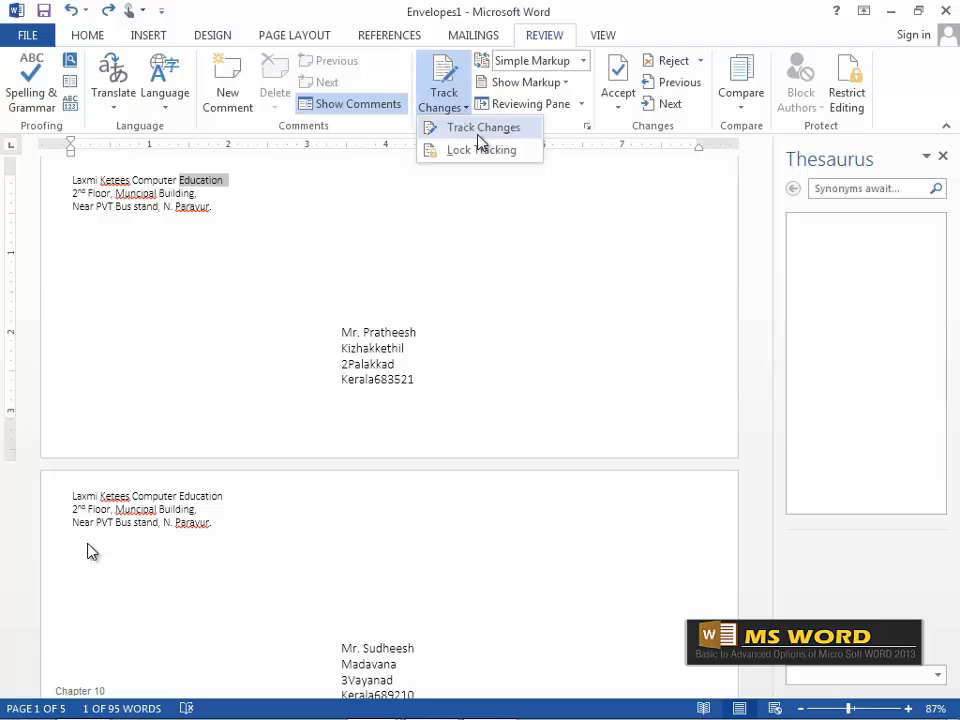
click(488, 133)
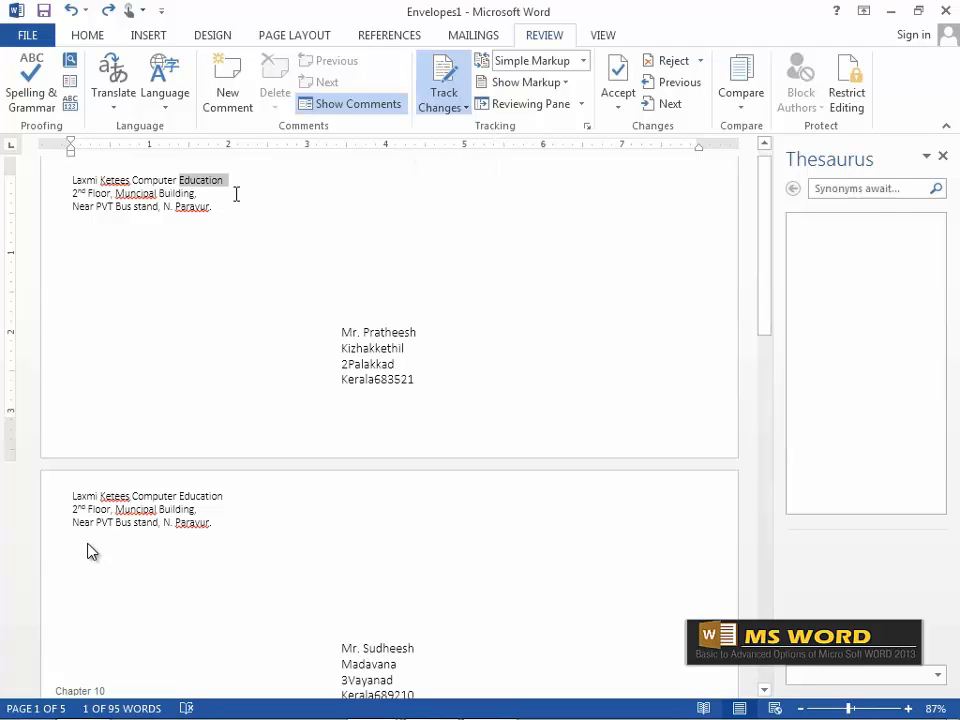
key(Delete)
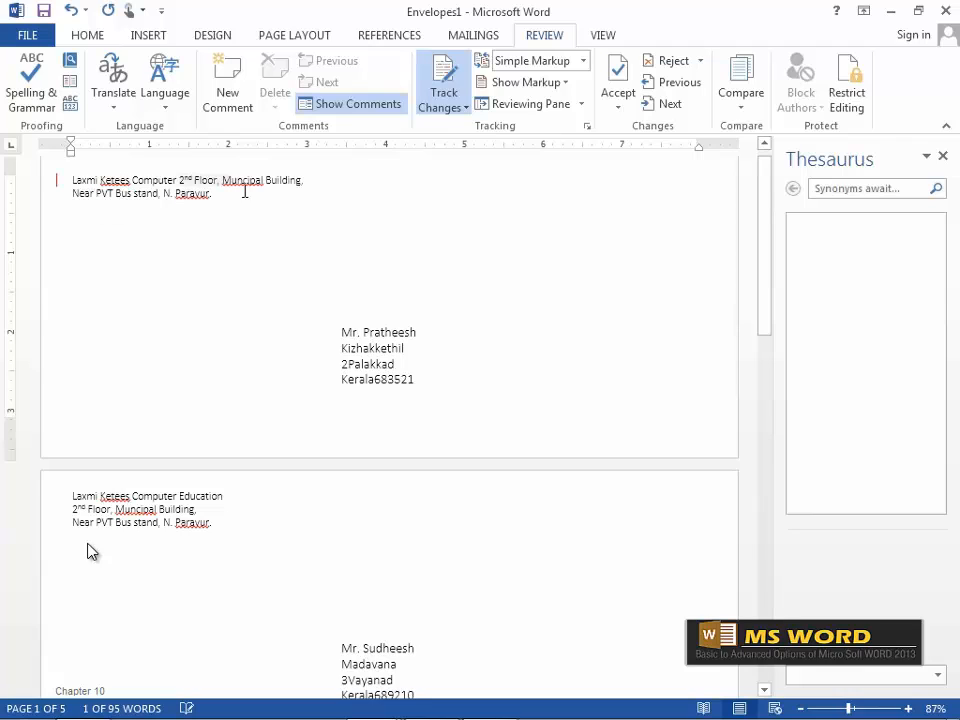
key(Return)
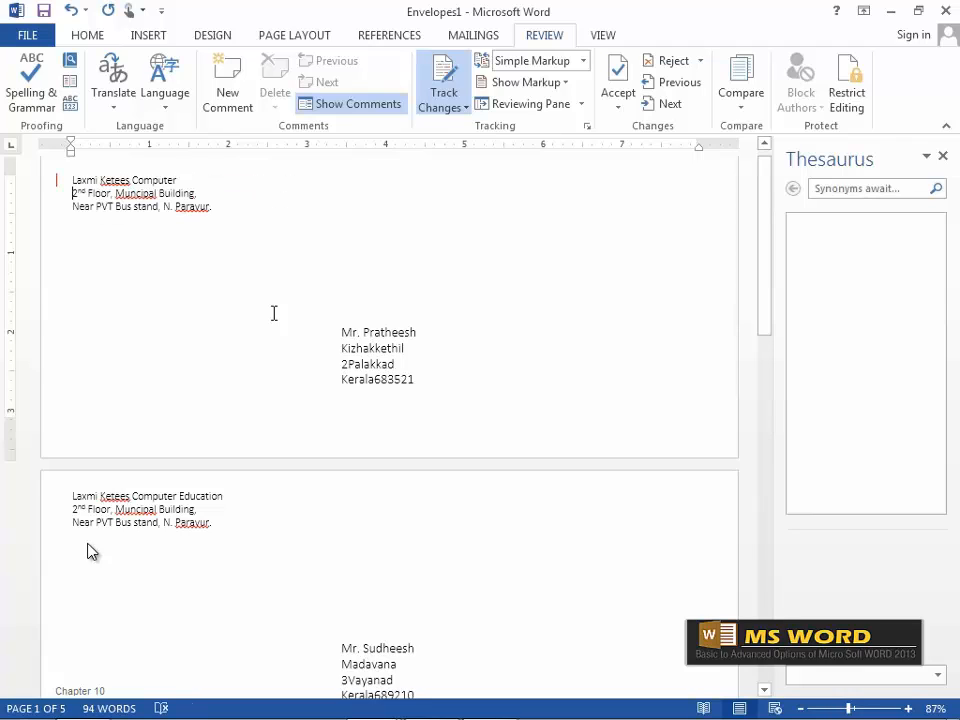
click(234, 205)
key(Return)
text(Pin )
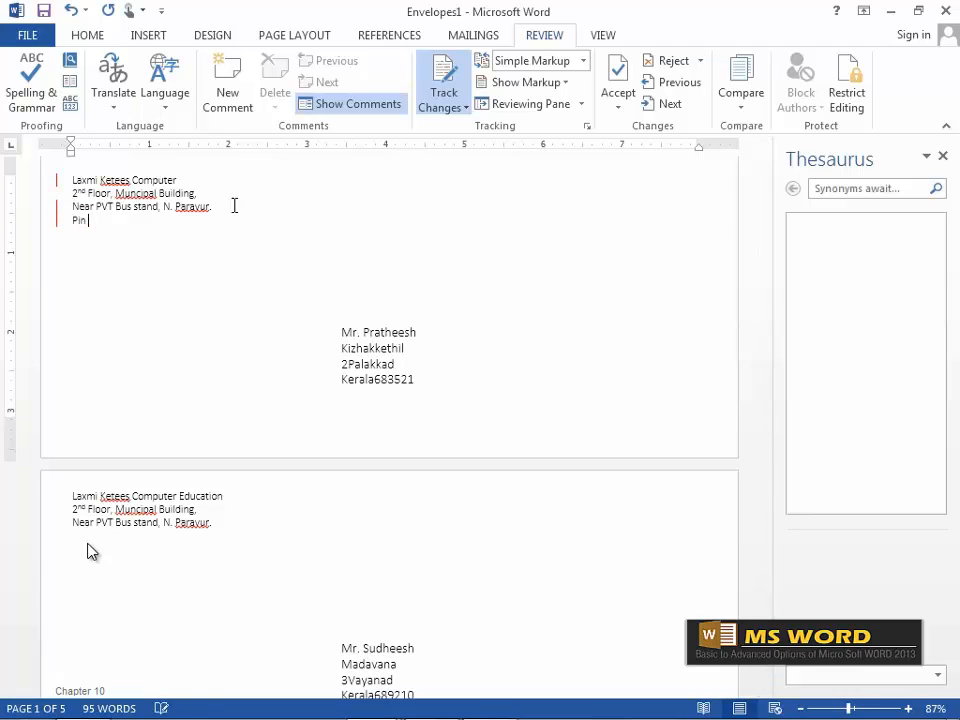
text(683514.)
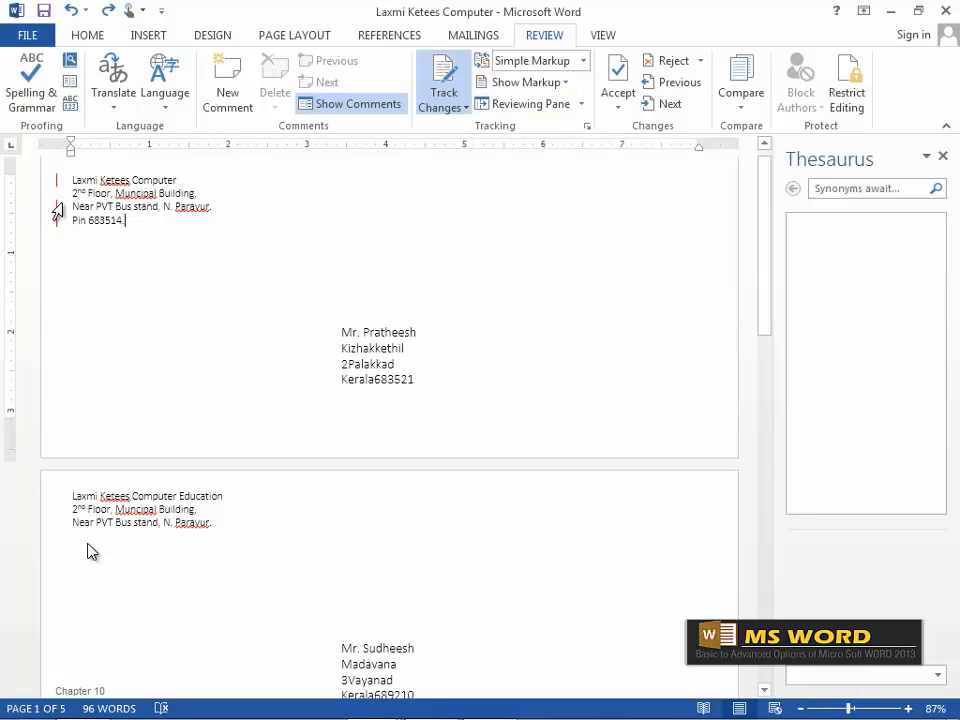
Close the Thesaurus pane.
click(580, 63)
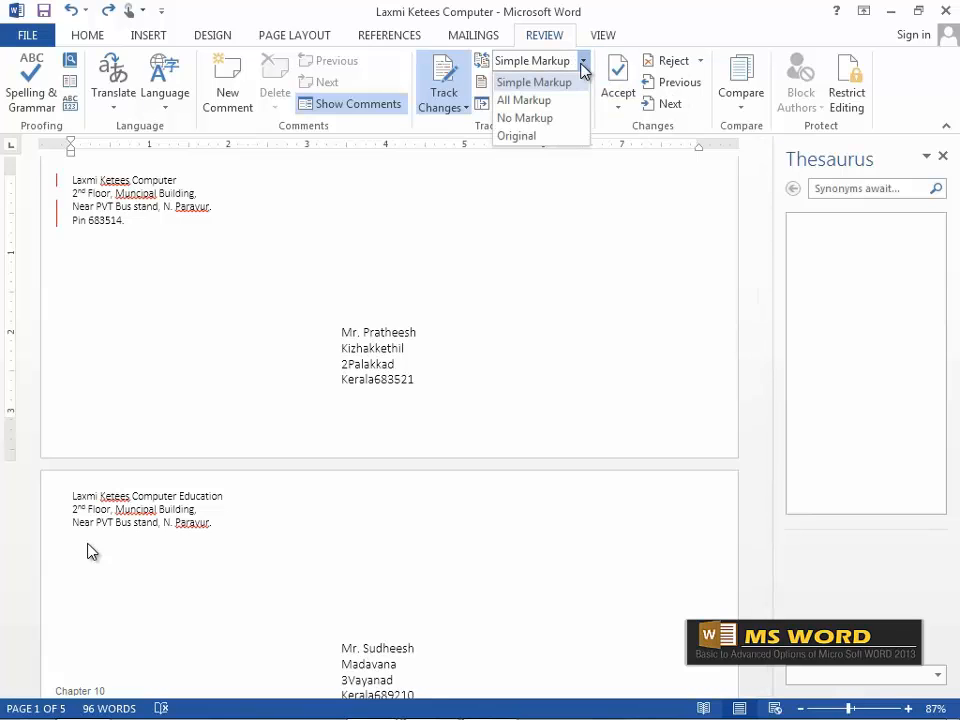
key(Escape)
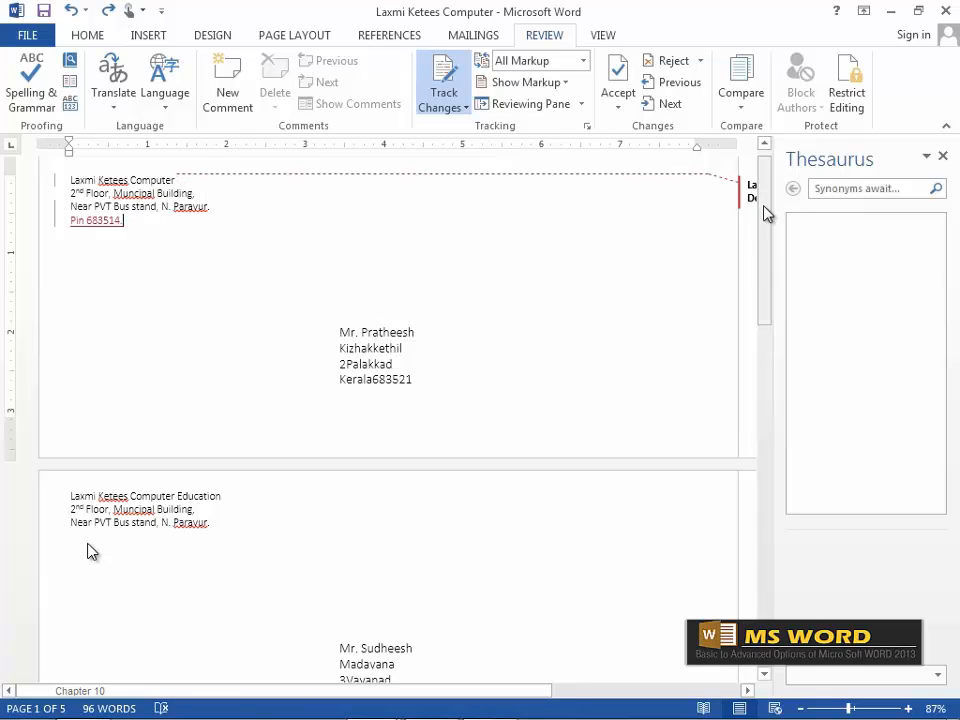
click(942, 156)
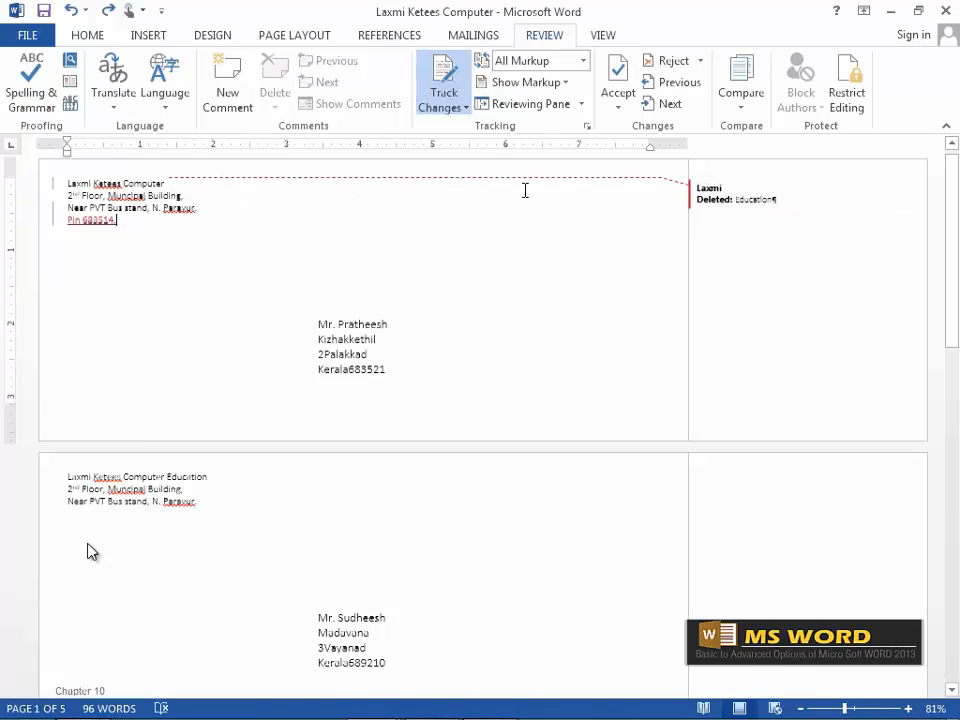
Compare No Markup and Original views, then return to Simple Markup.
click(581, 62)
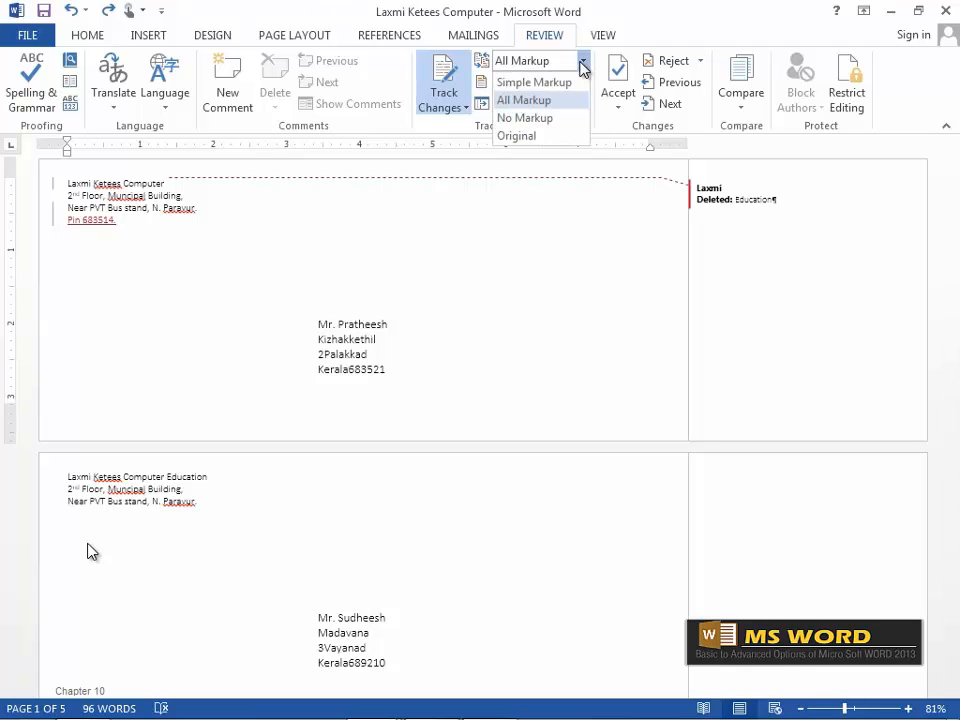
click(551, 119)
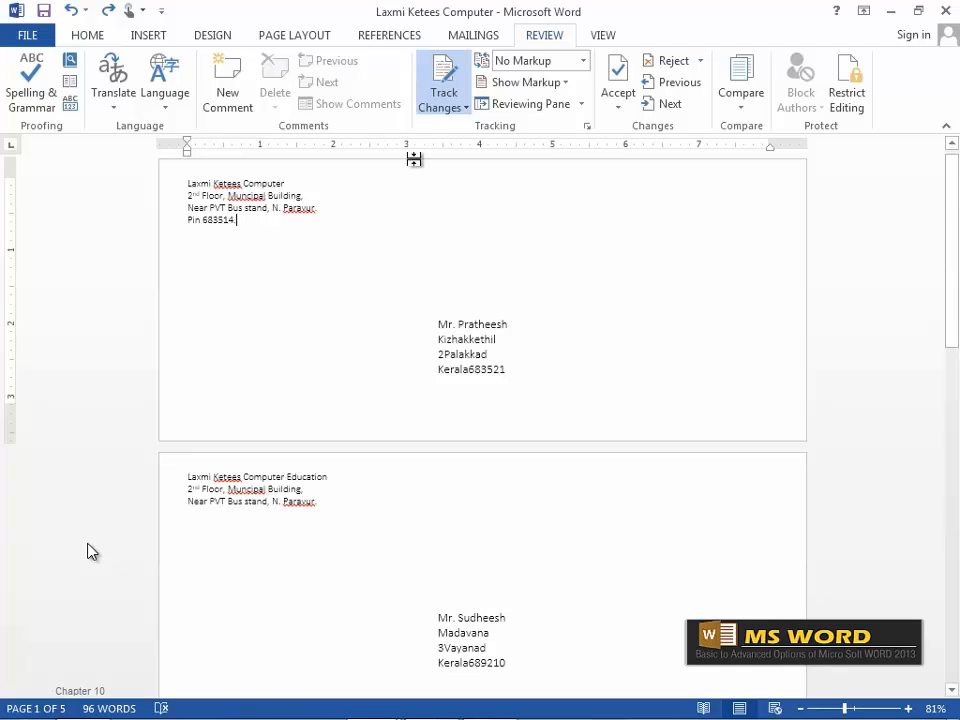
click(583, 62)
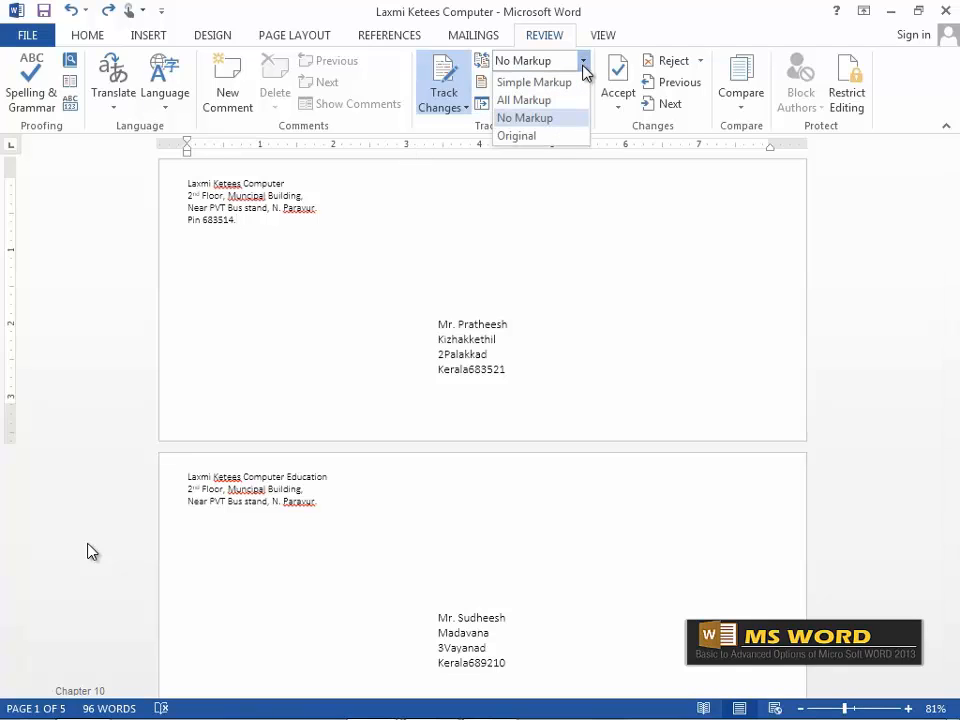
click(564, 139)
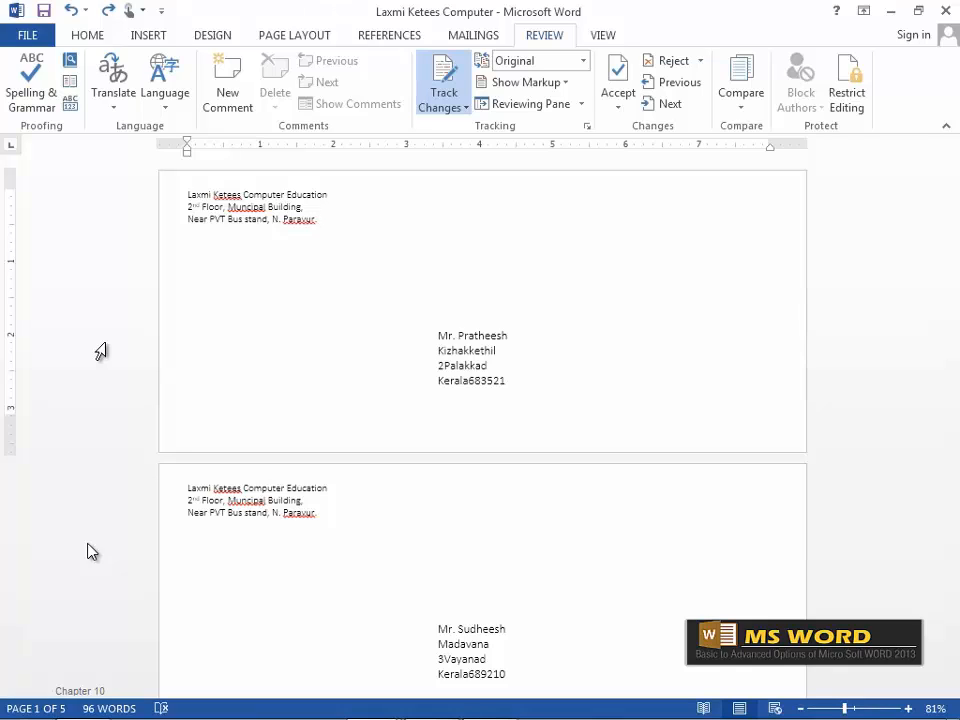
click(582, 62)
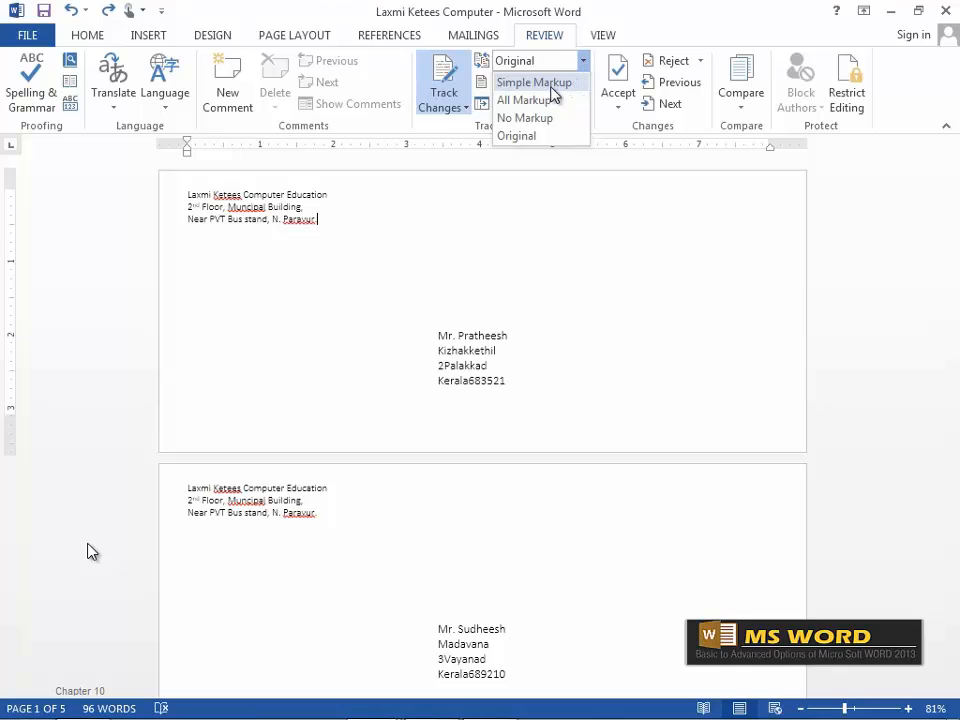
click(551, 86)
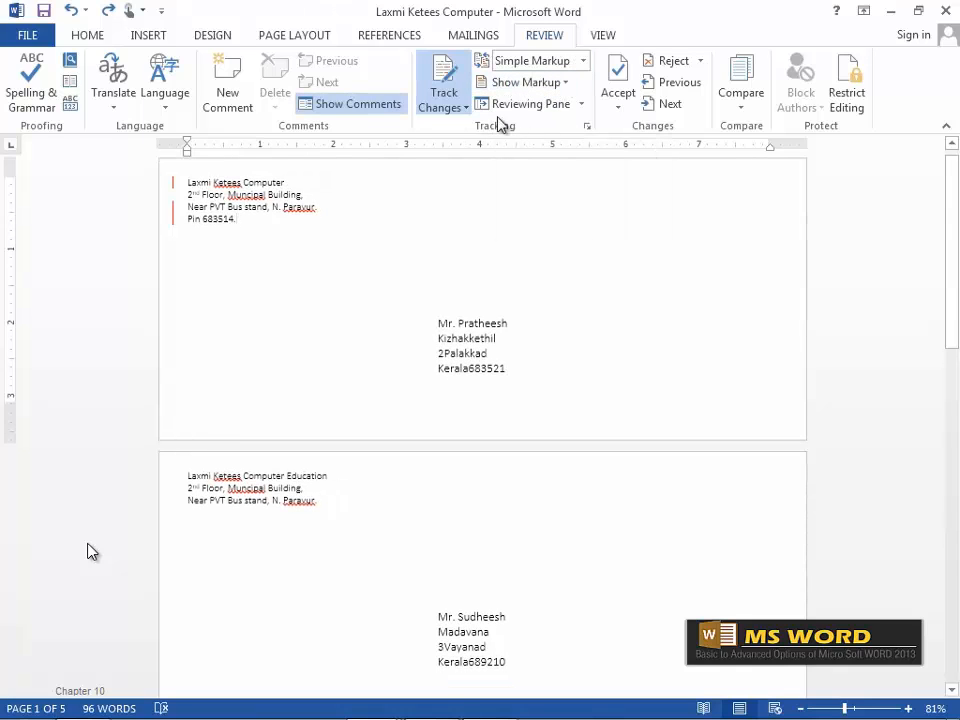
Browse the Show Markup options on the Review tab, then bring up the Reviewing Pane layout choices.
click(566, 85)
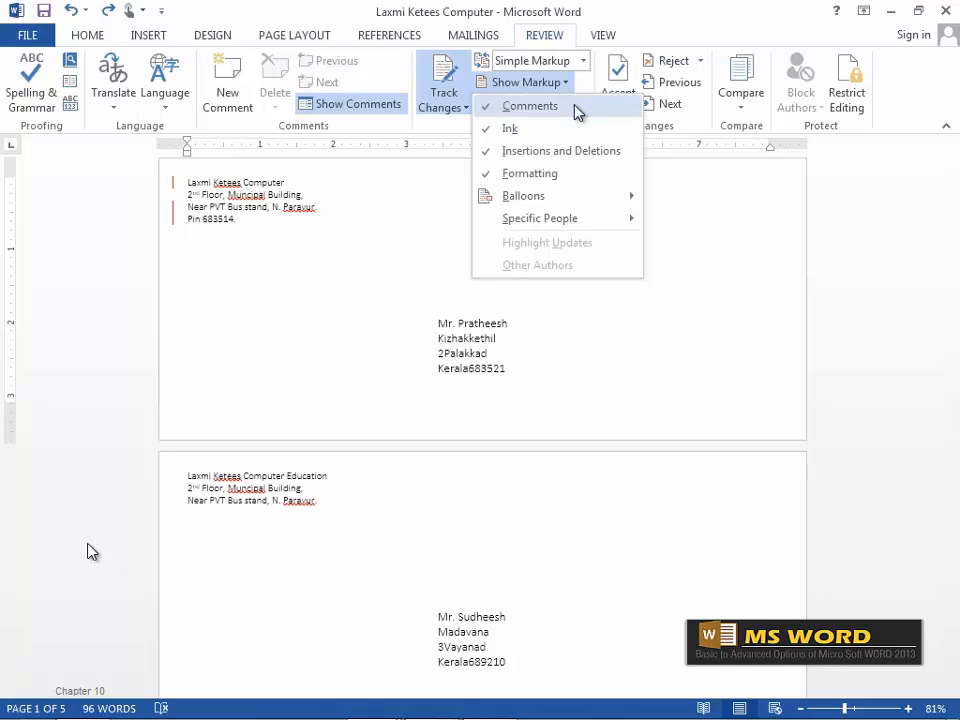
click(533, 134)
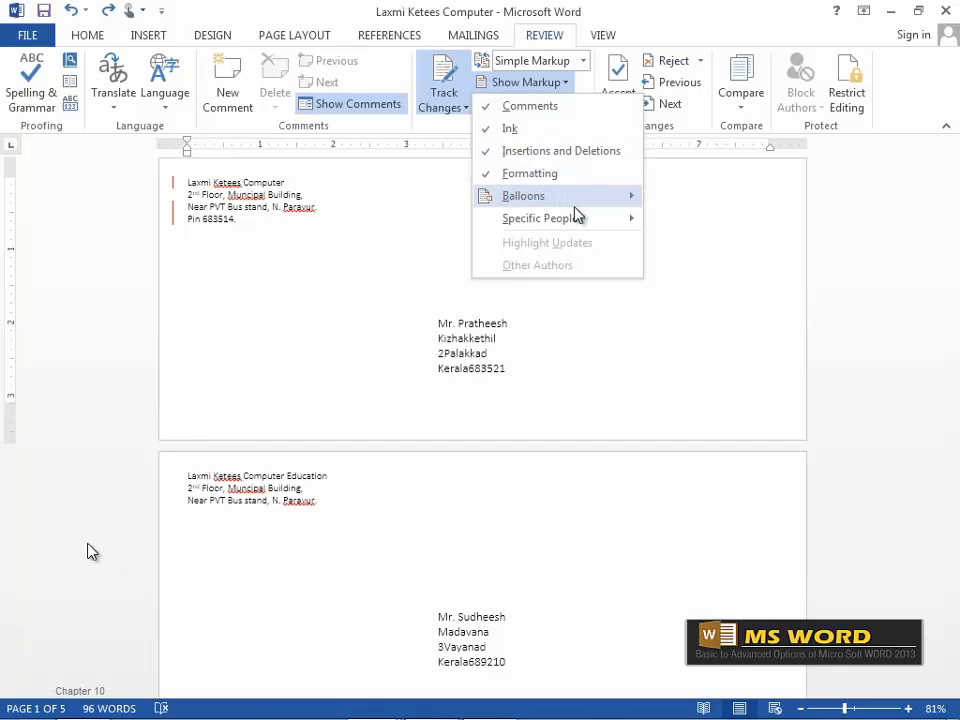
mouse_move(615, 226)
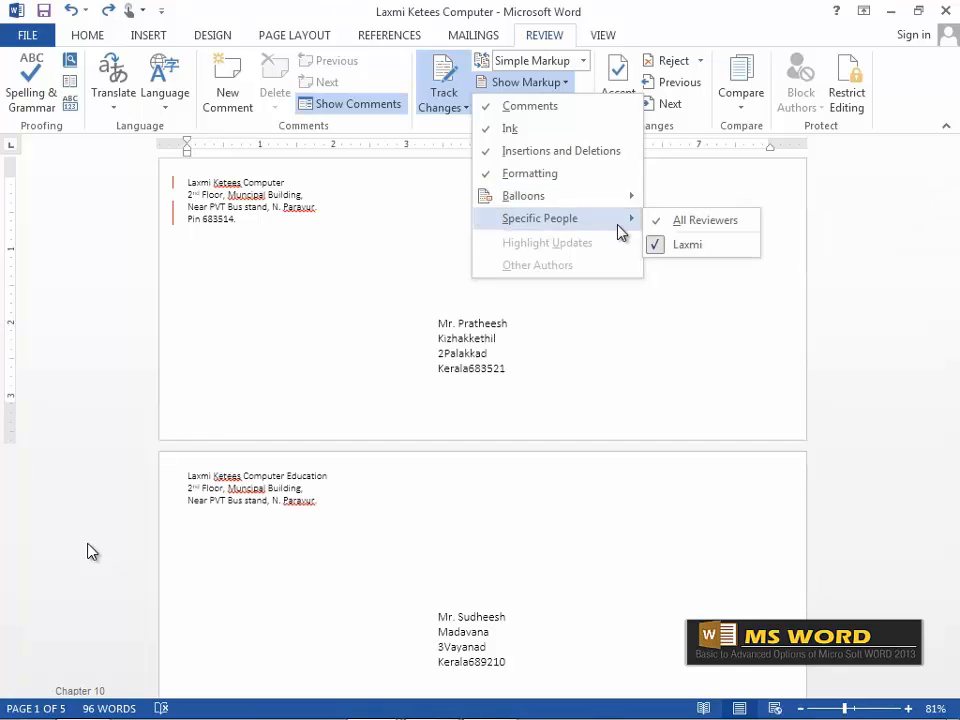
click(402, 213)
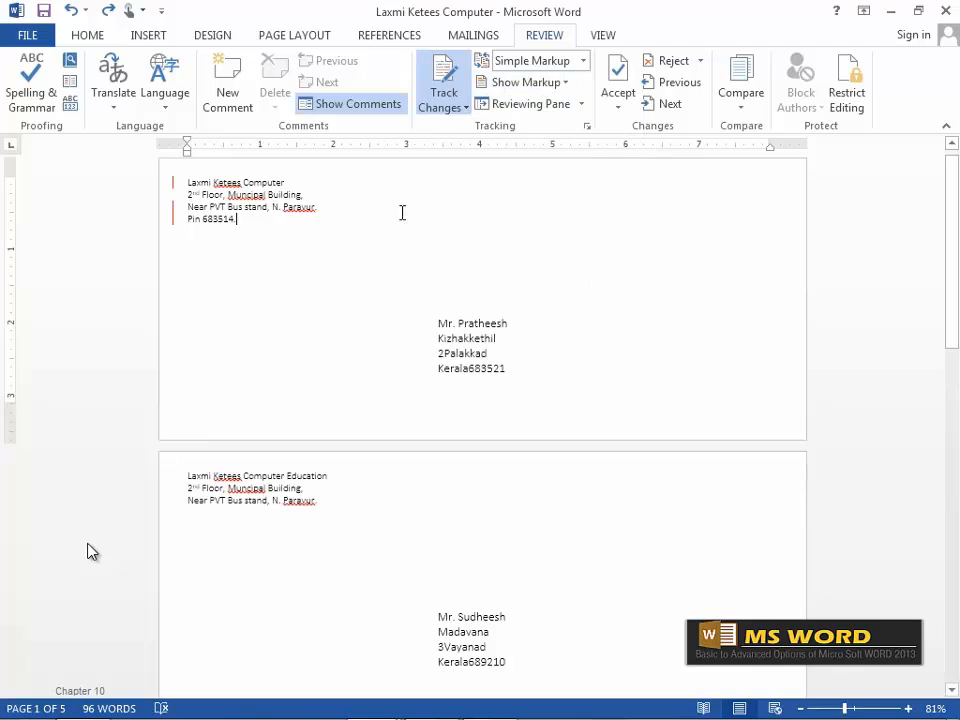
click(581, 106)
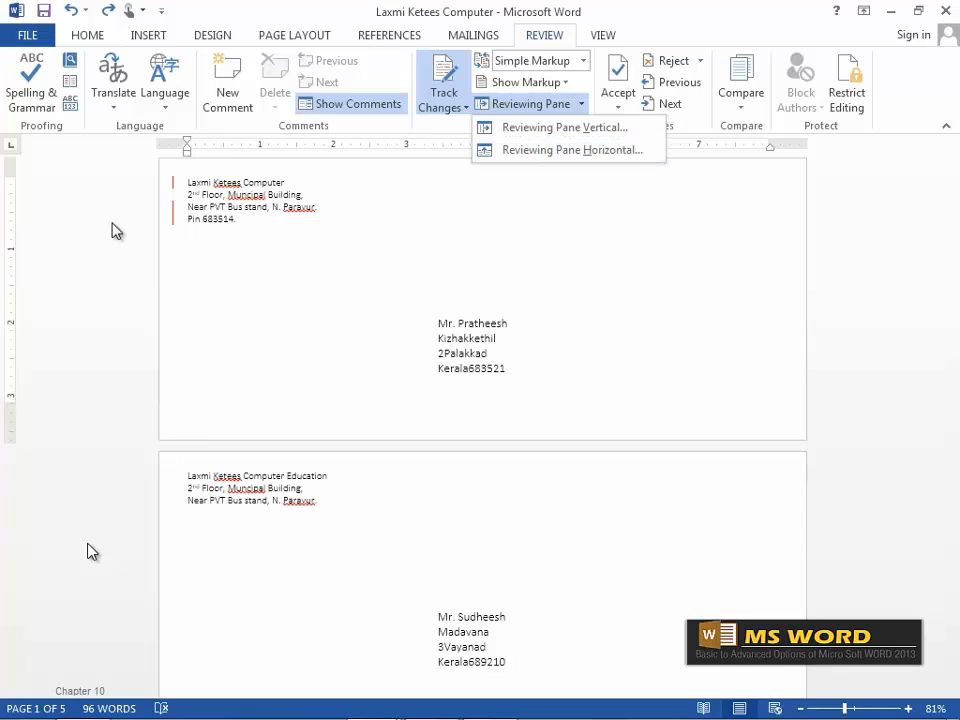
View the 3 revisions in the vertical Reviewing Pane, then the horizontal one, closing each.
click(592, 129)
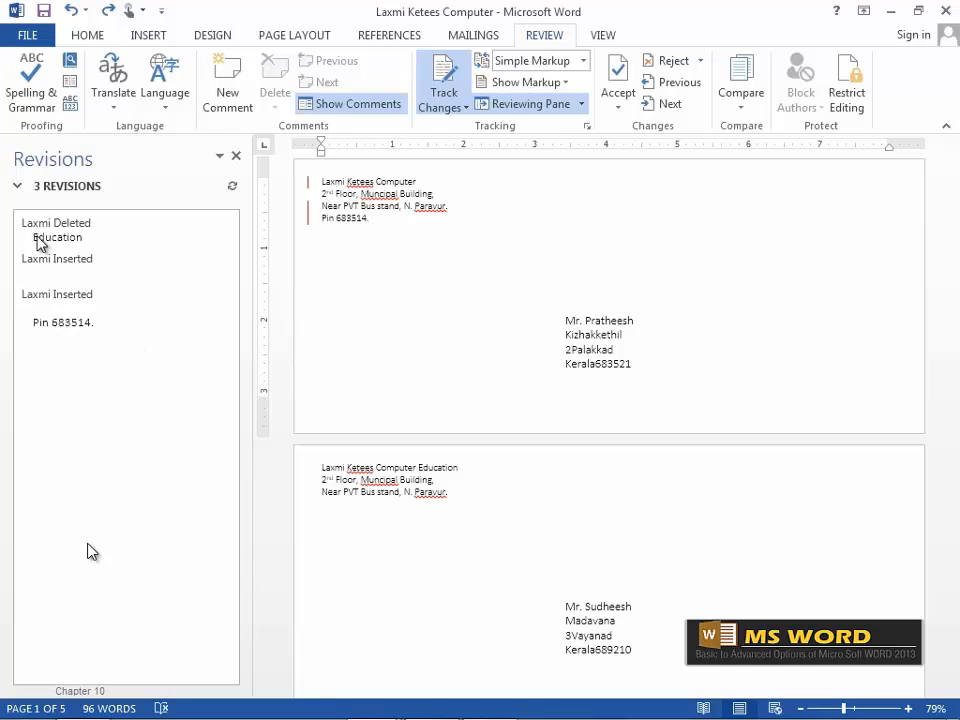
click(236, 157)
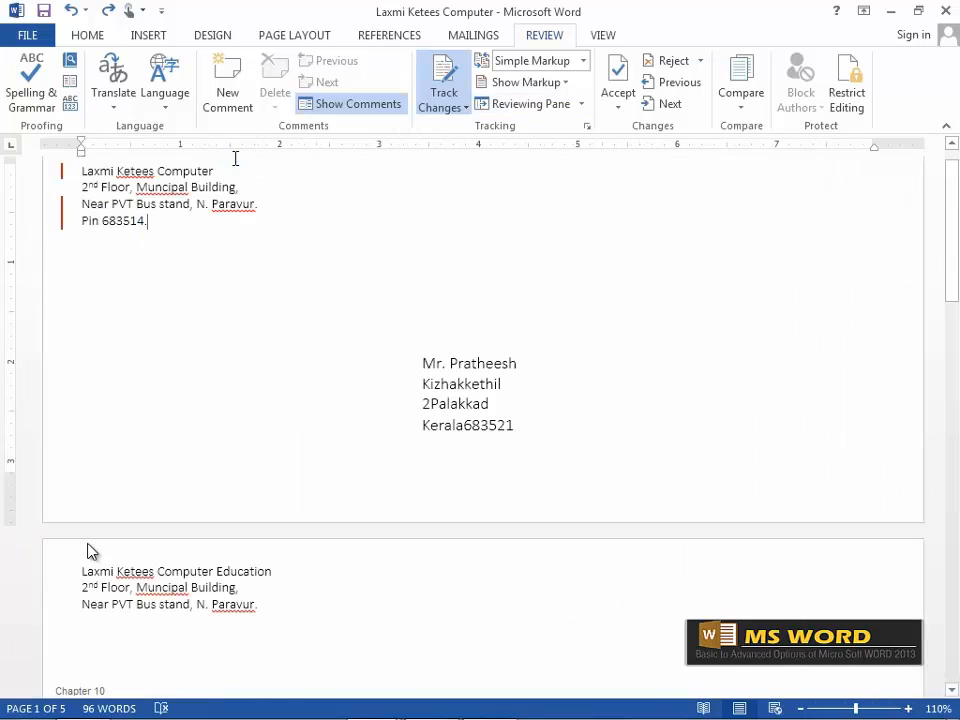
click(581, 104)
click(583, 153)
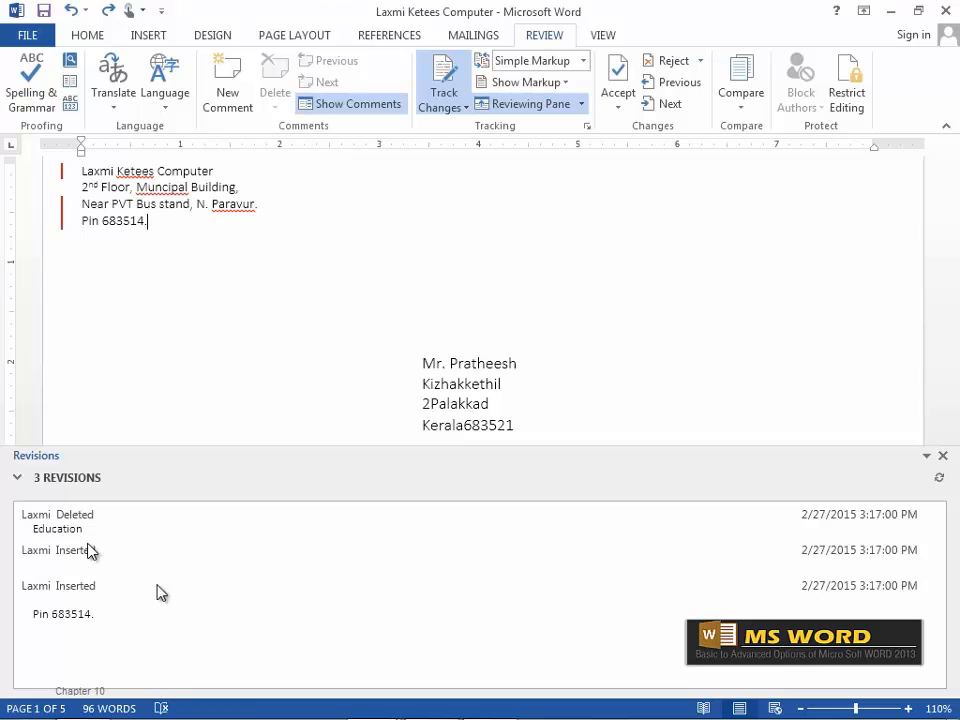
click(942, 455)
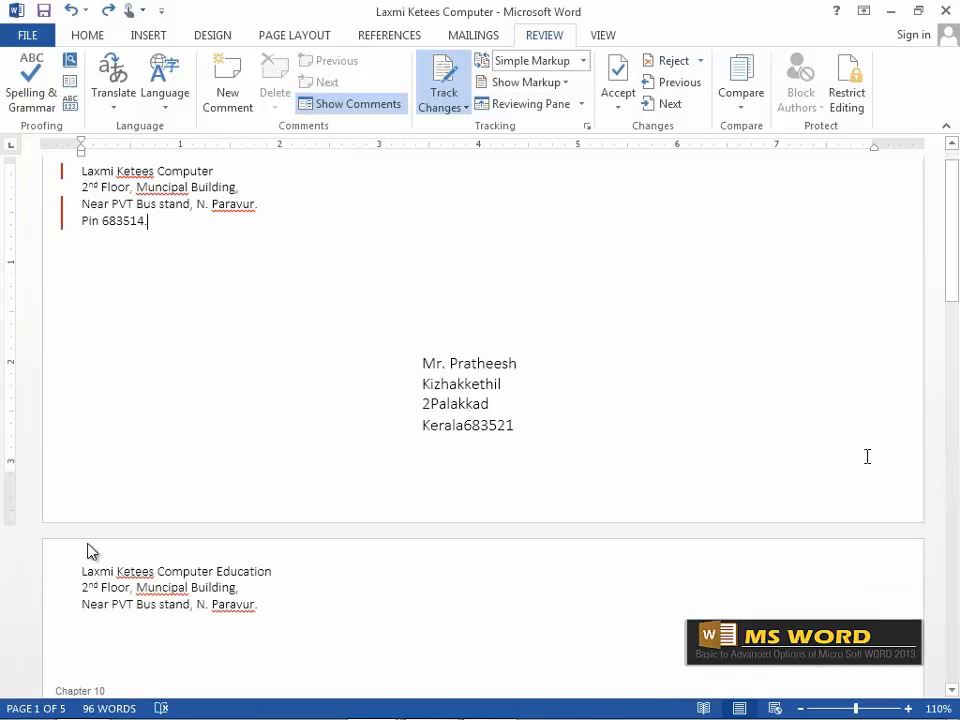
Set Display for Review to All Markup and place the cursor after Pin 683514.
click(583, 61)
click(551, 100)
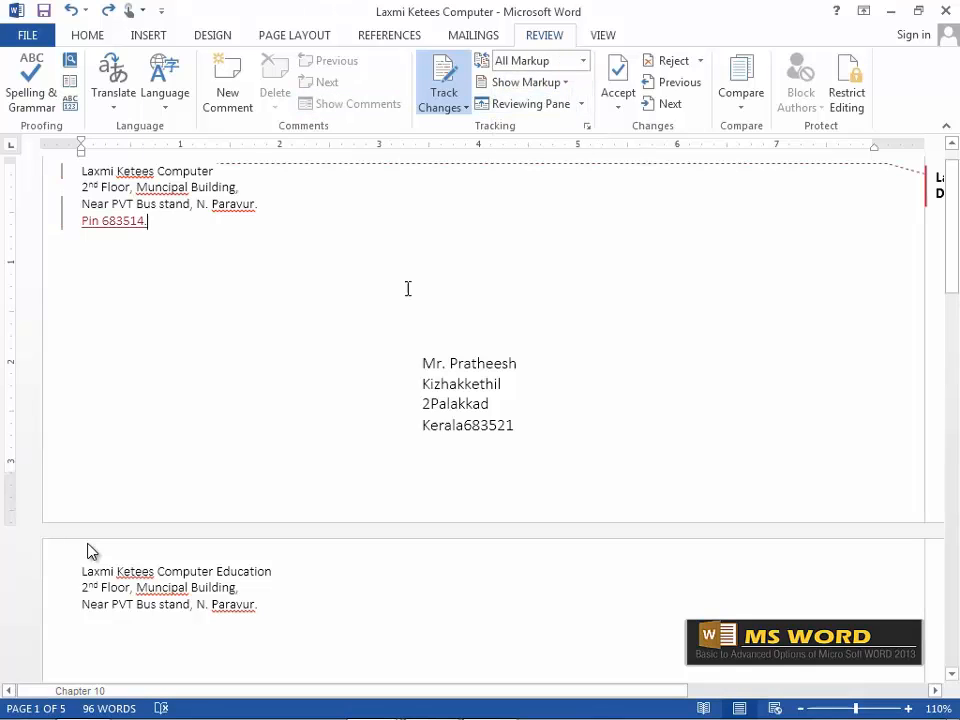
scroll(688, 365, up, 1)
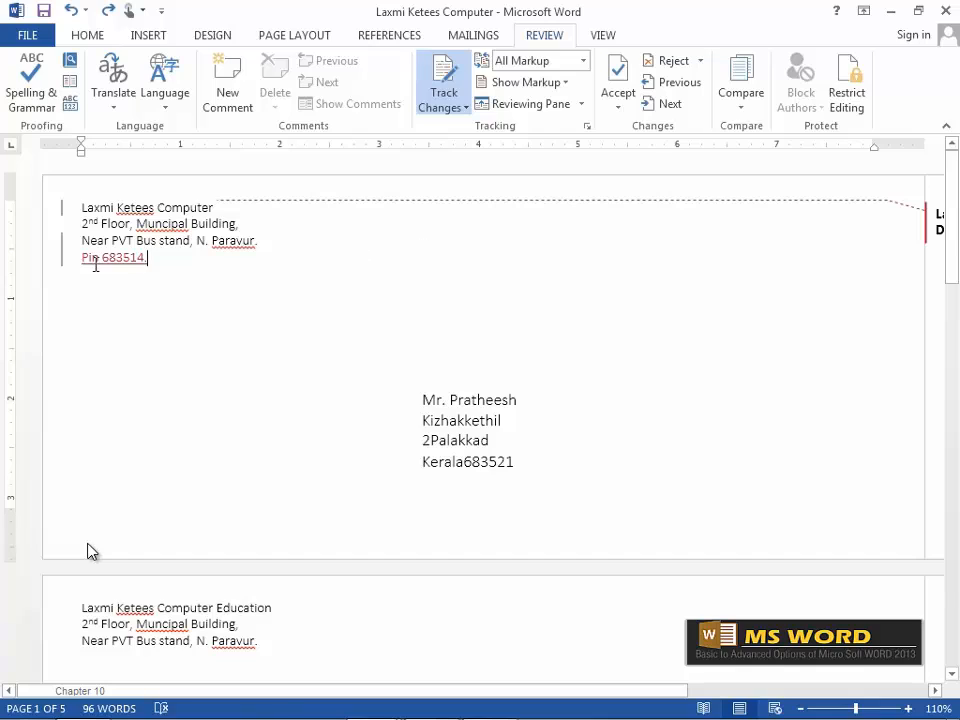
click(146, 264)
In Advanced Track Changes Options, mark insertions Bold in Yellow, keep deletions Strikethrough, and confirm.
click(588, 130)
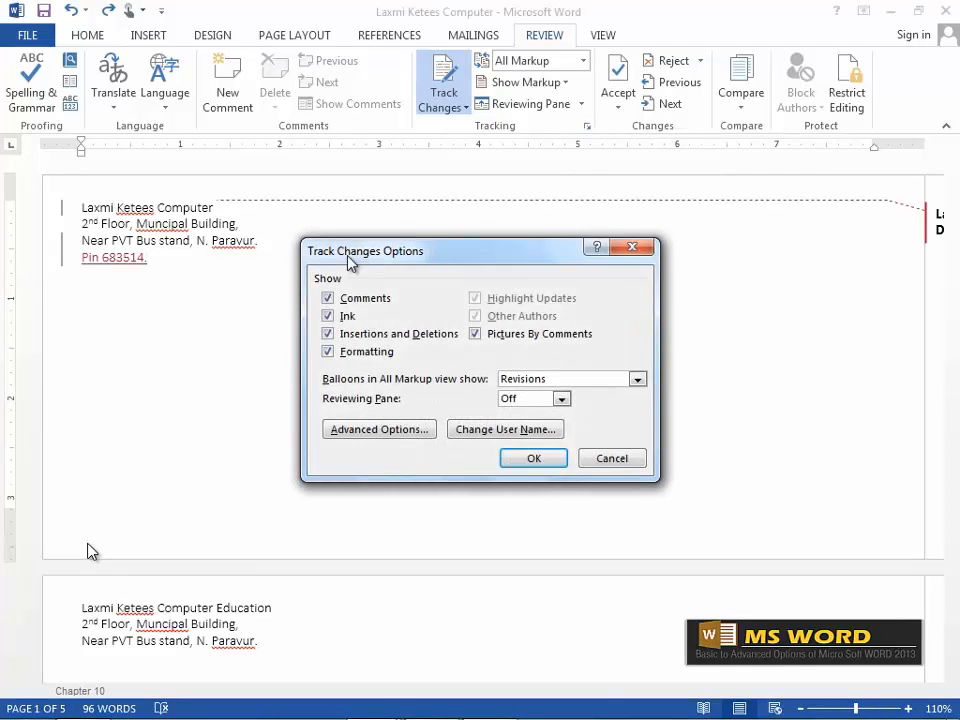
click(393, 431)
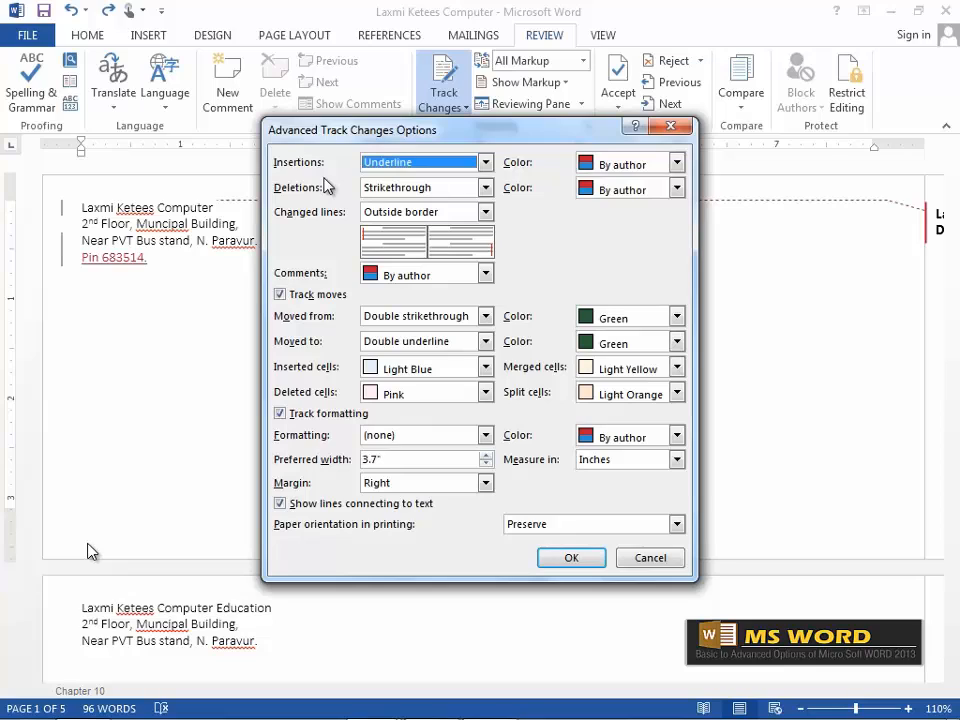
click(485, 162)
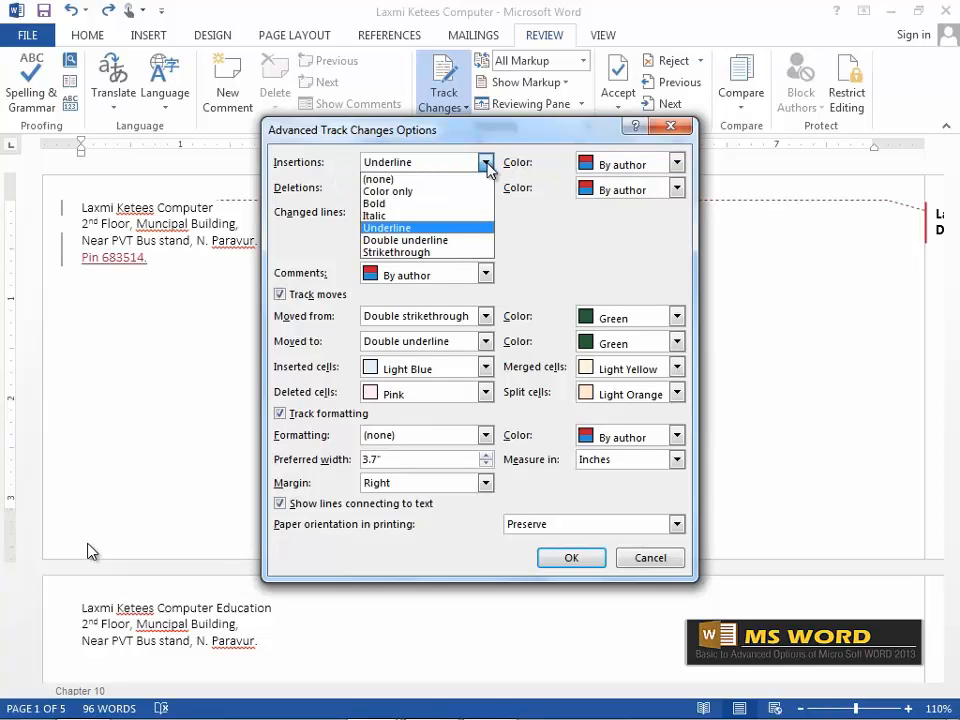
click(400, 204)
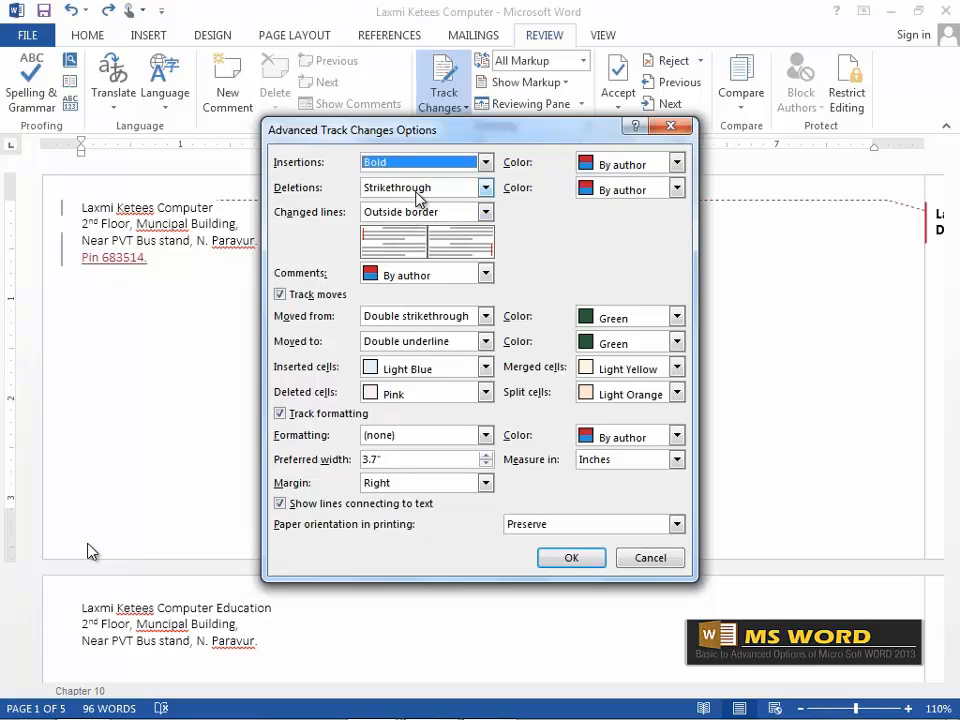
click(485, 188)
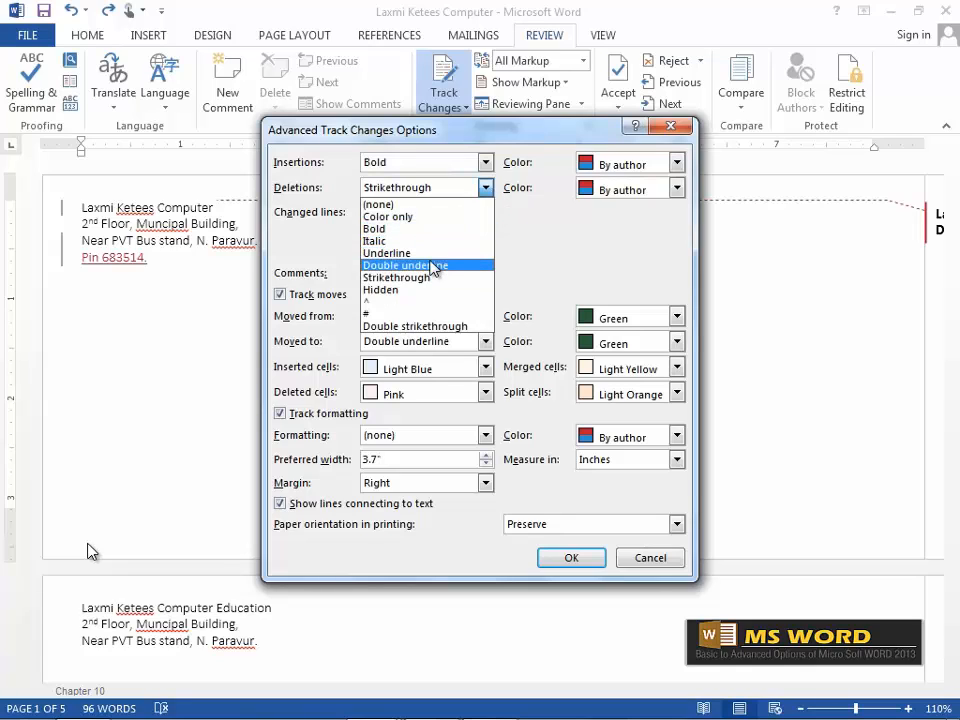
click(571, 247)
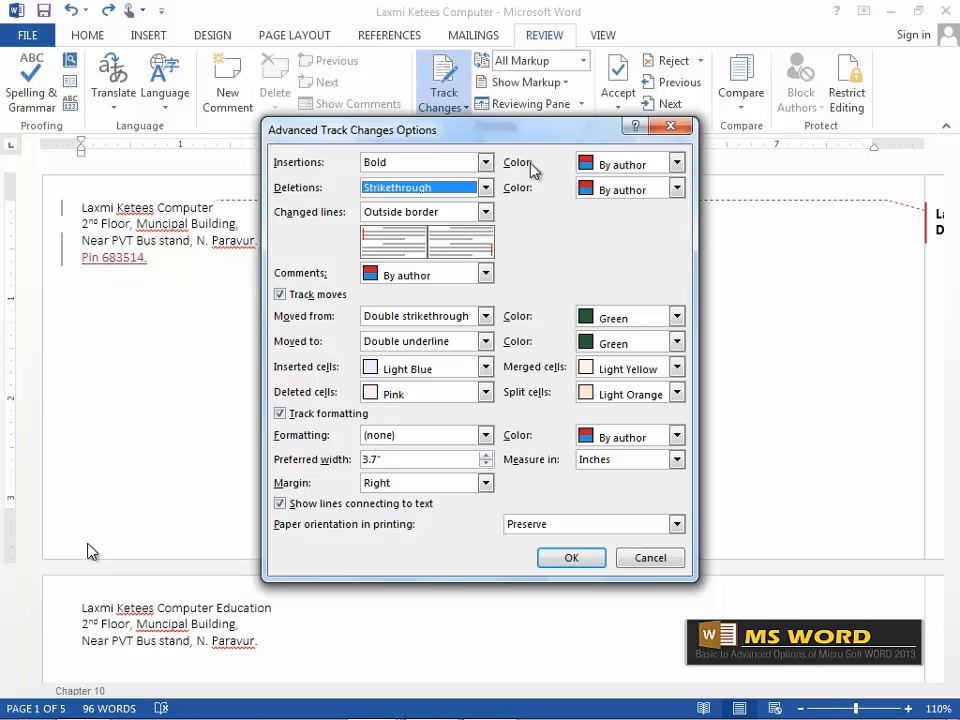
click(678, 164)
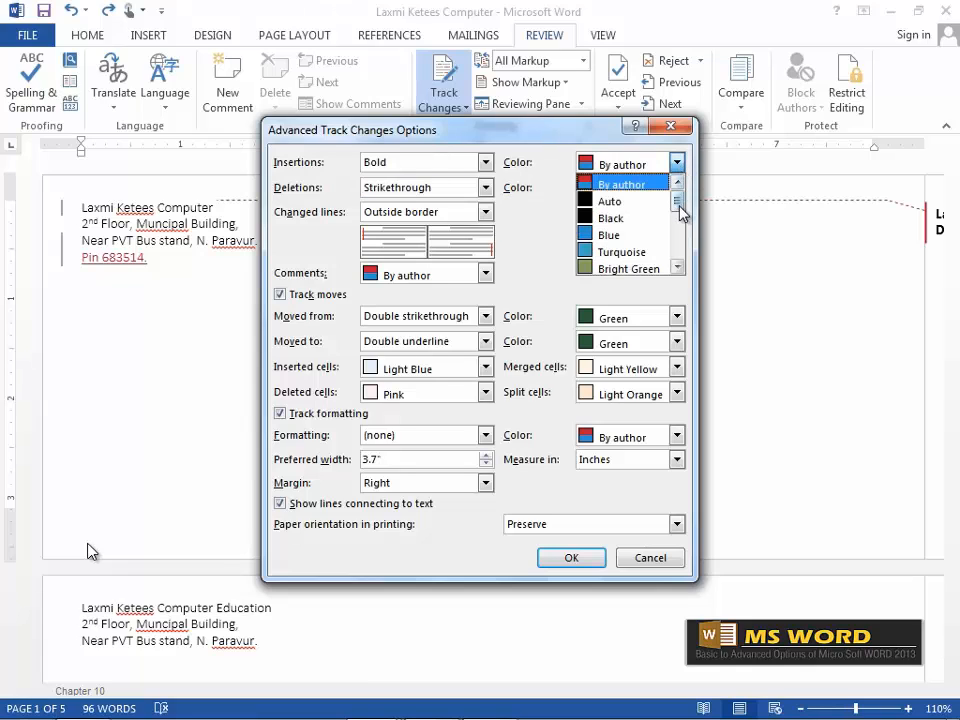
drag(679, 208, 677, 221)
click(621, 218)
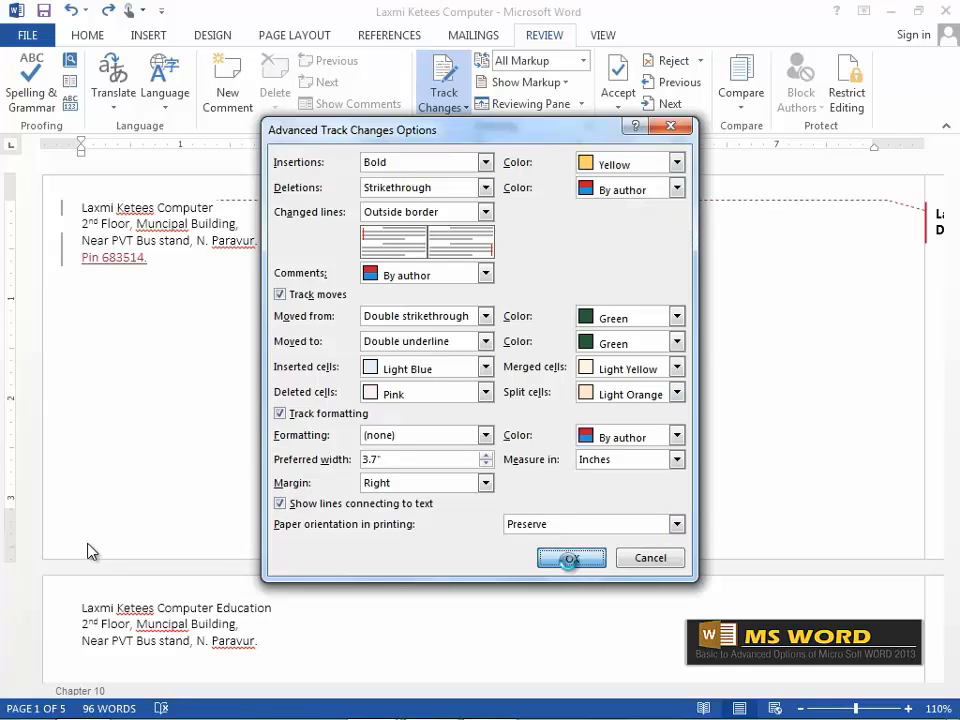
click(571, 557)
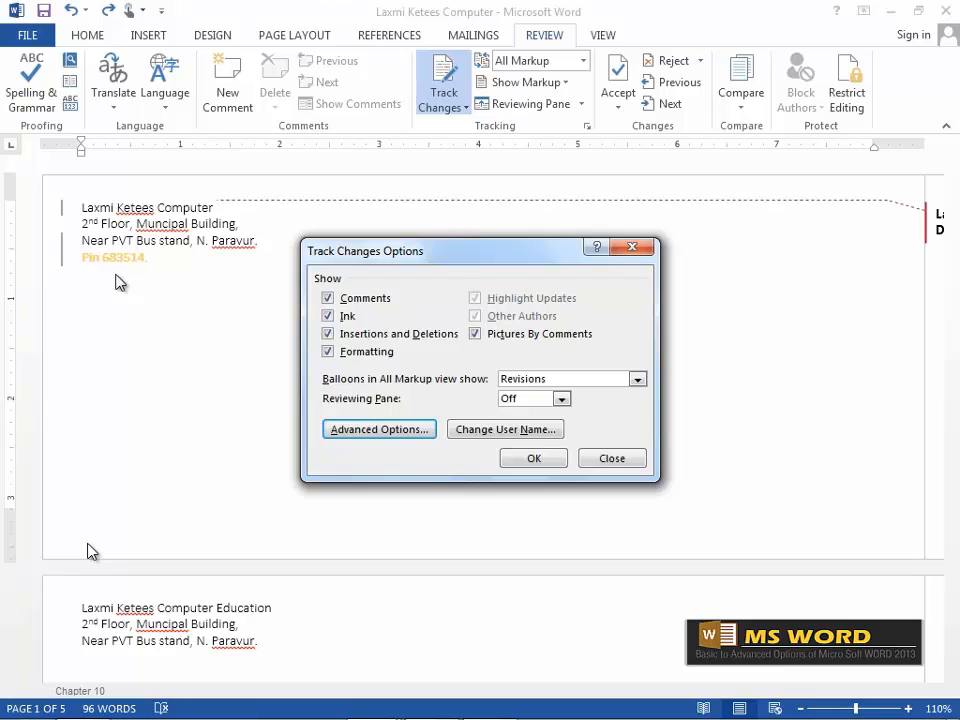
click(543, 460)
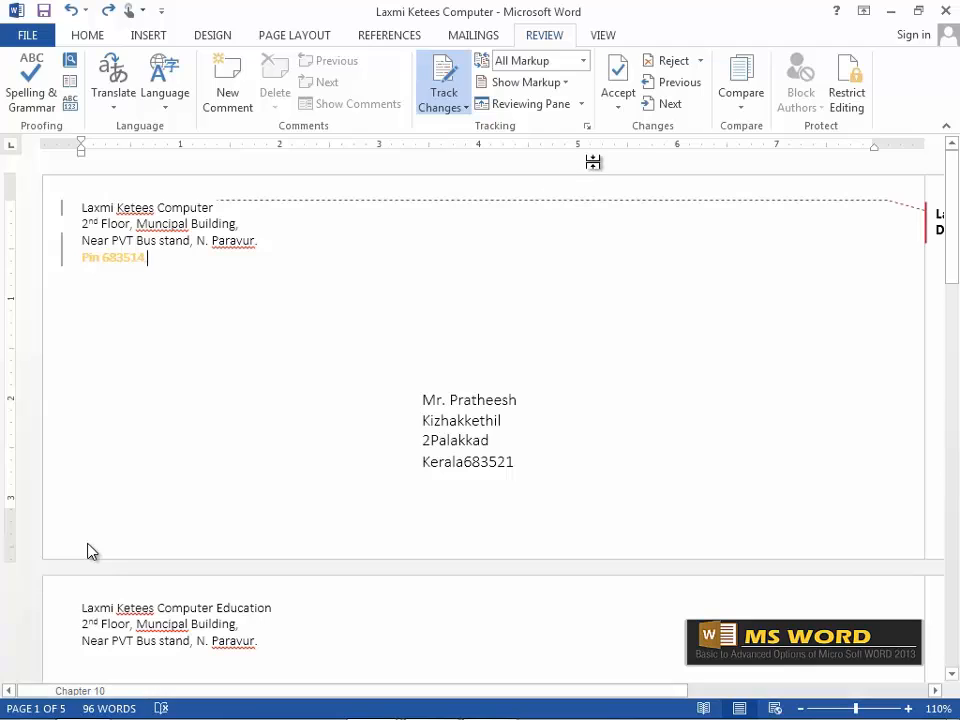
Accept all changes, check the vertical Reviewing Pane, then undo with Ctrl+Z to restore the tracked edits.
click(618, 108)
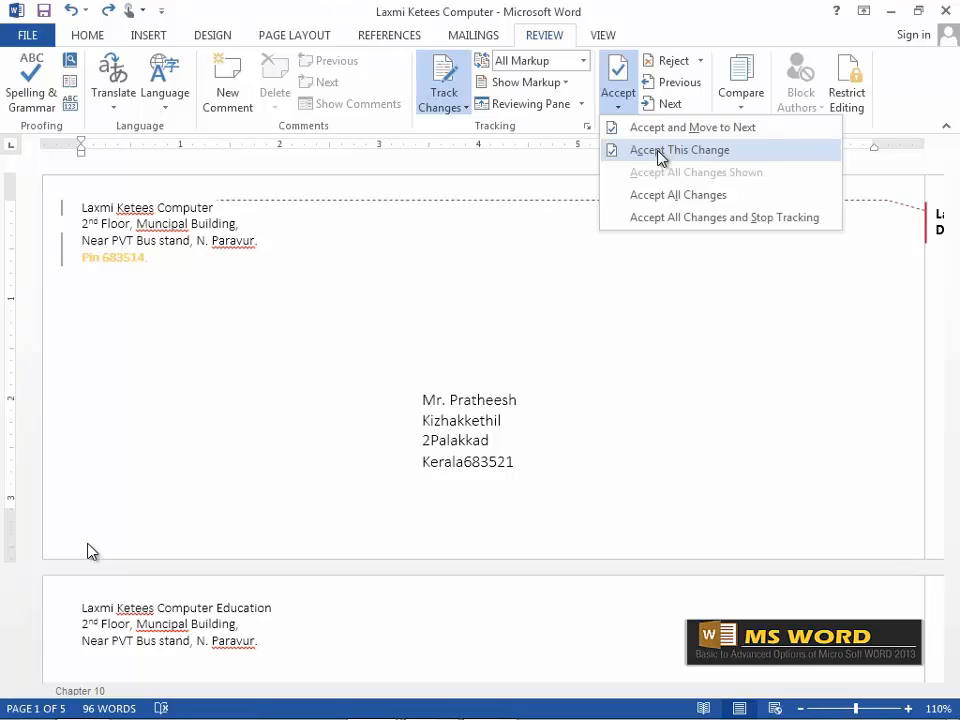
click(709, 204)
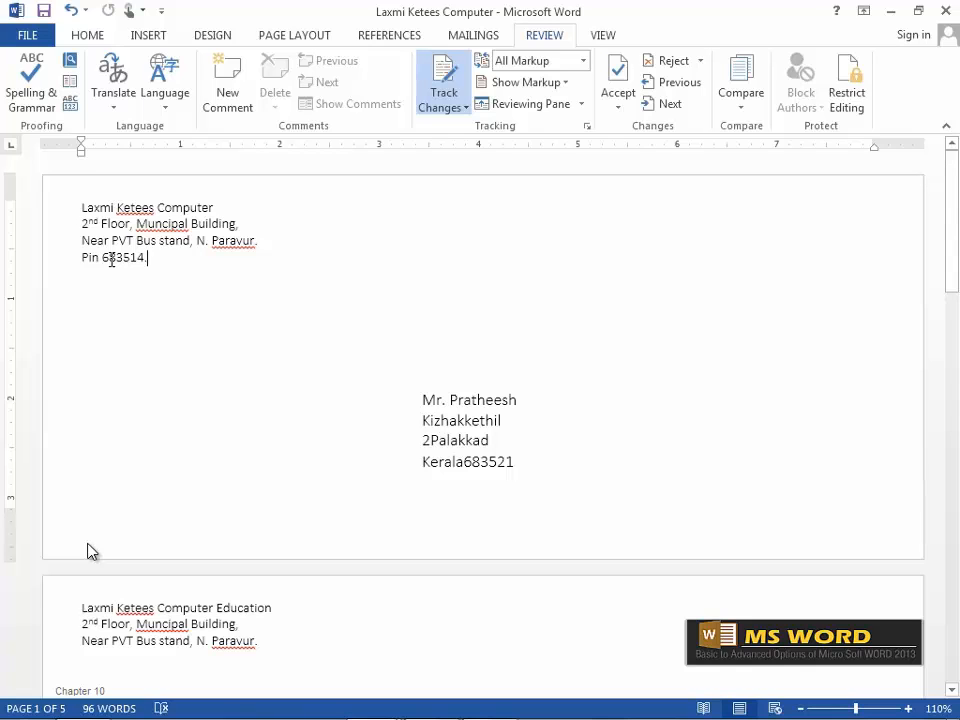
click(581, 105)
click(589, 128)
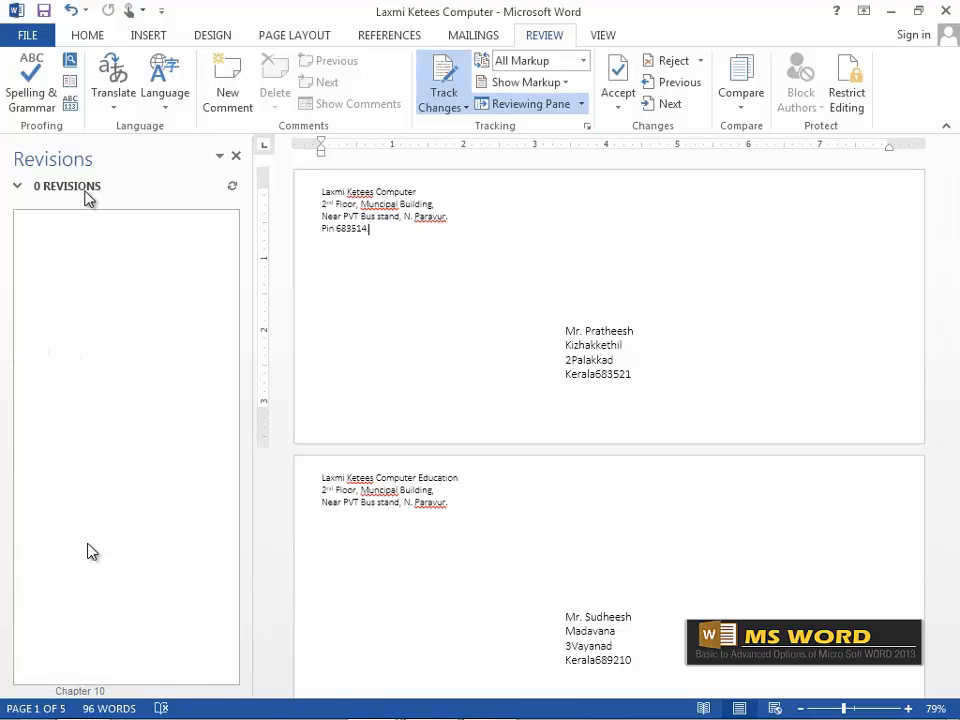
click(236, 156)
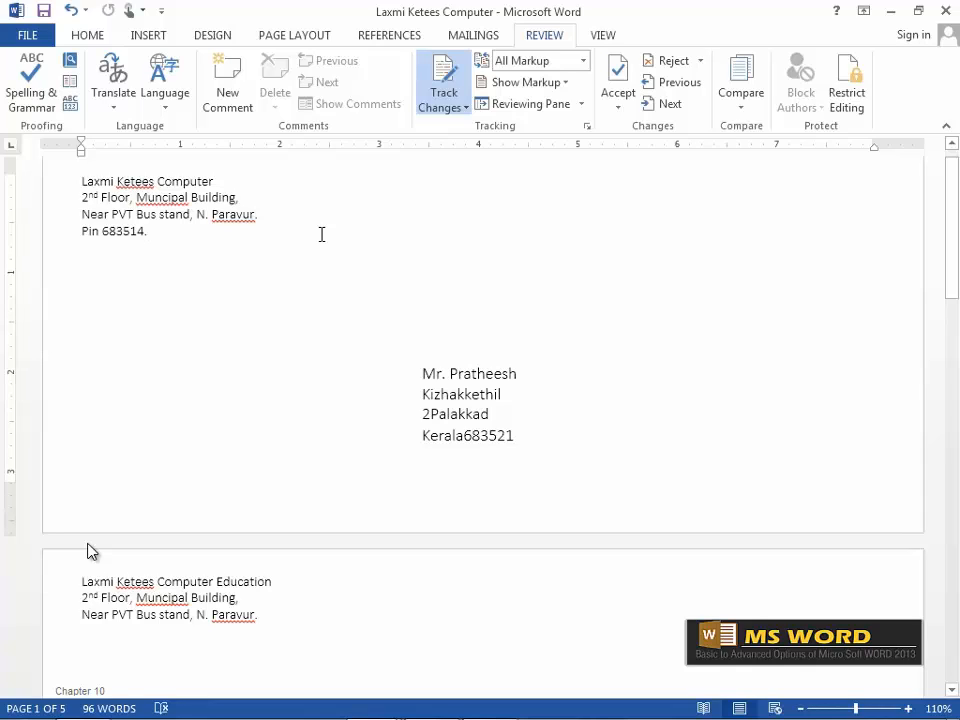
key(ctrl+z)
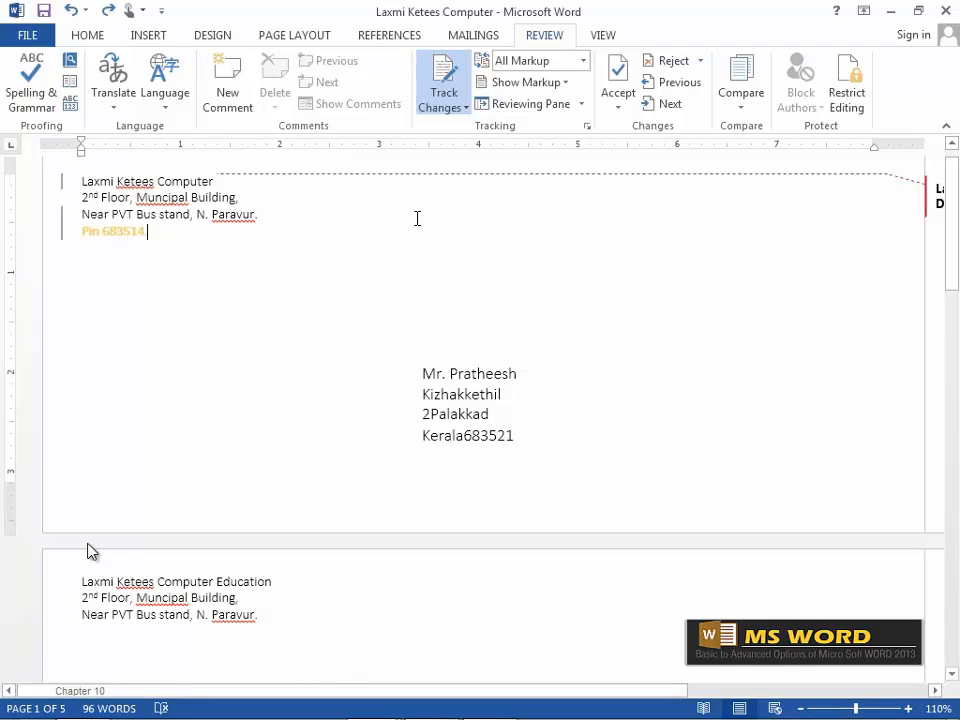
click(701, 62)
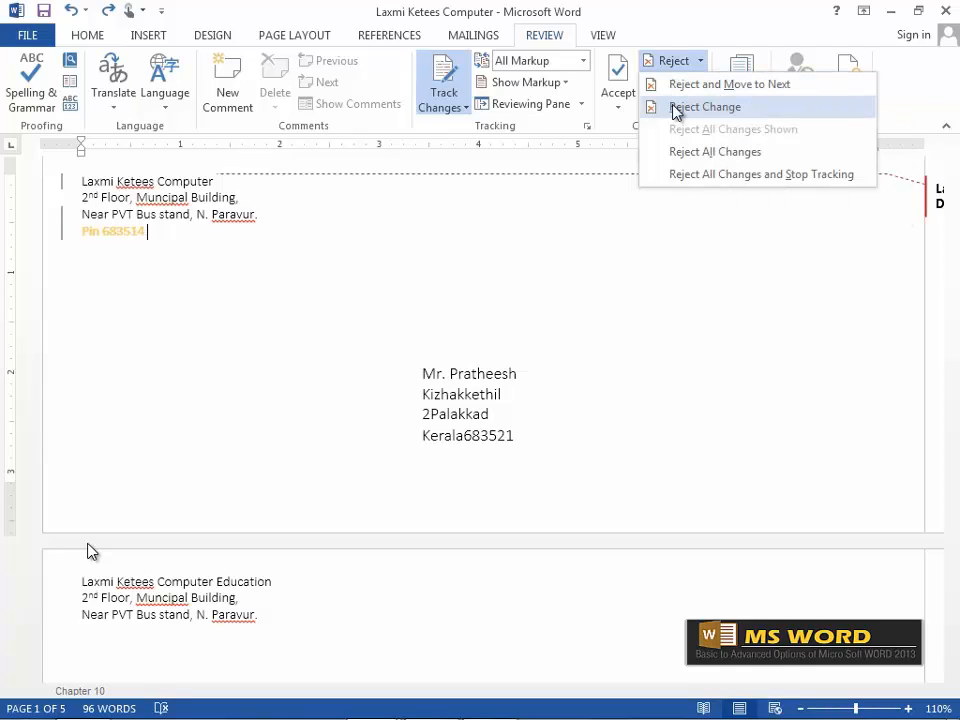
Reject All Changes so the first return address drops its Pin 683514 line.
click(735, 165)
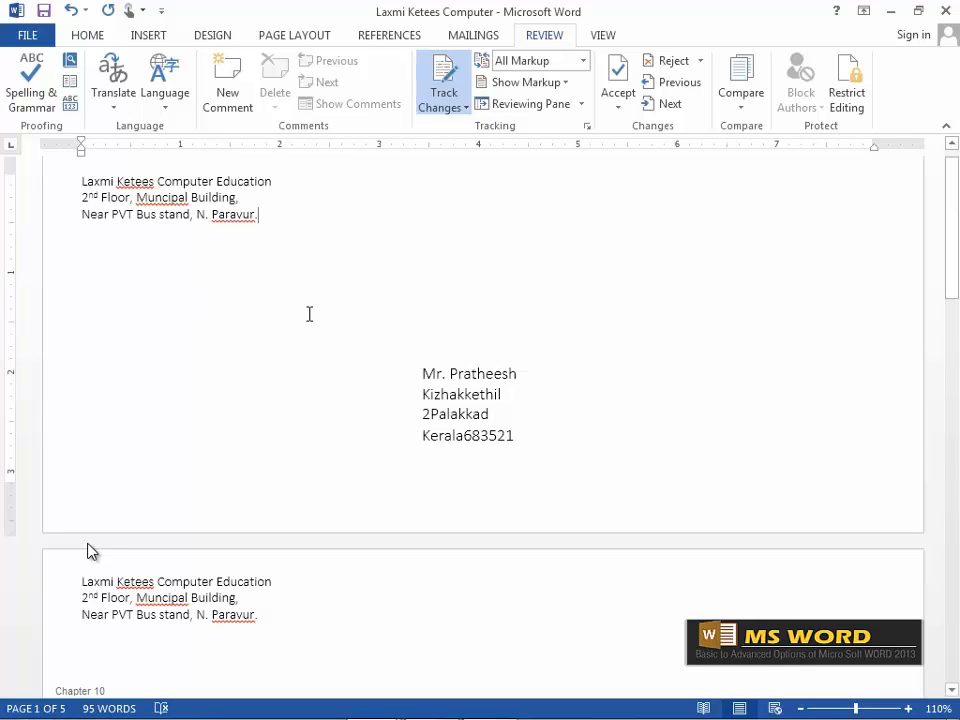
Enforce No changes (Read only) protection on Envelopes1, entering and confirming a password.
click(855, 90)
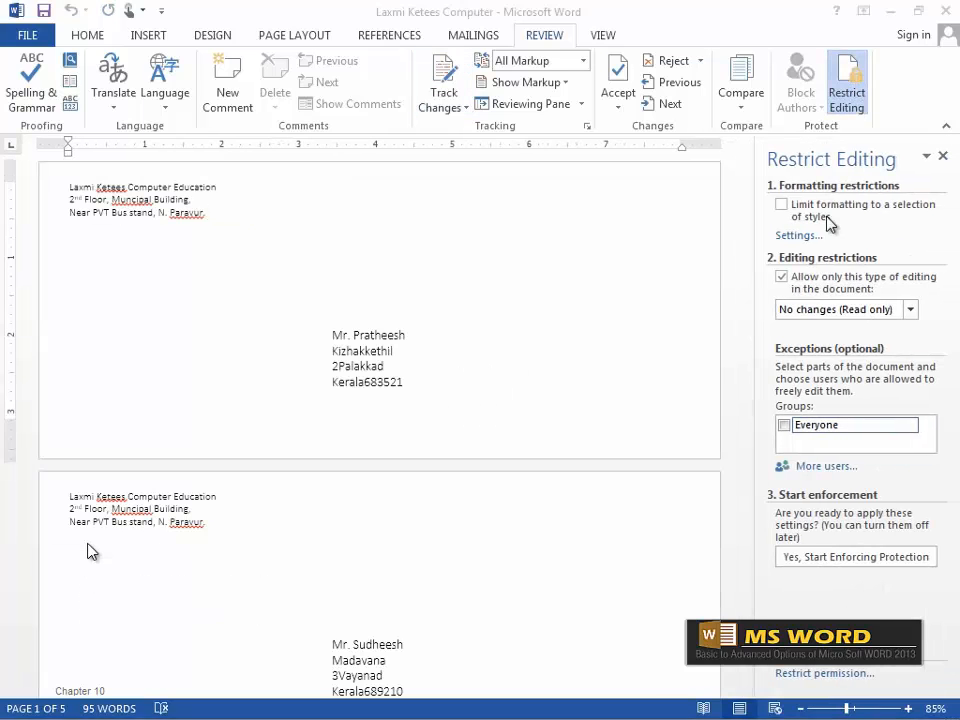
click(838, 560)
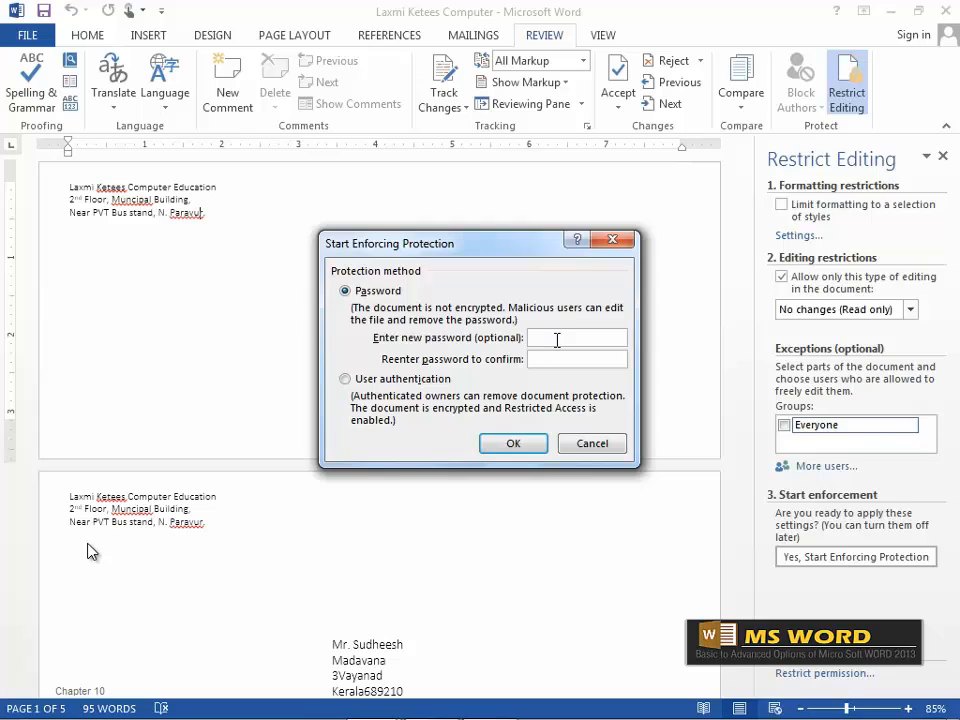
text(12)
click(547, 361)
text(12)
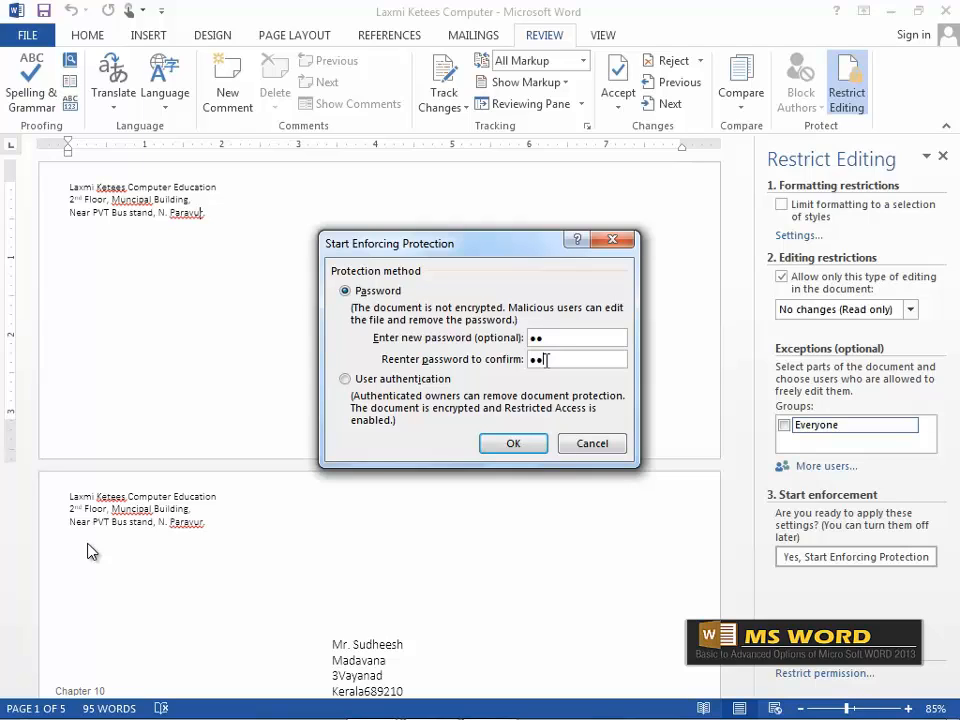
click(512, 444)
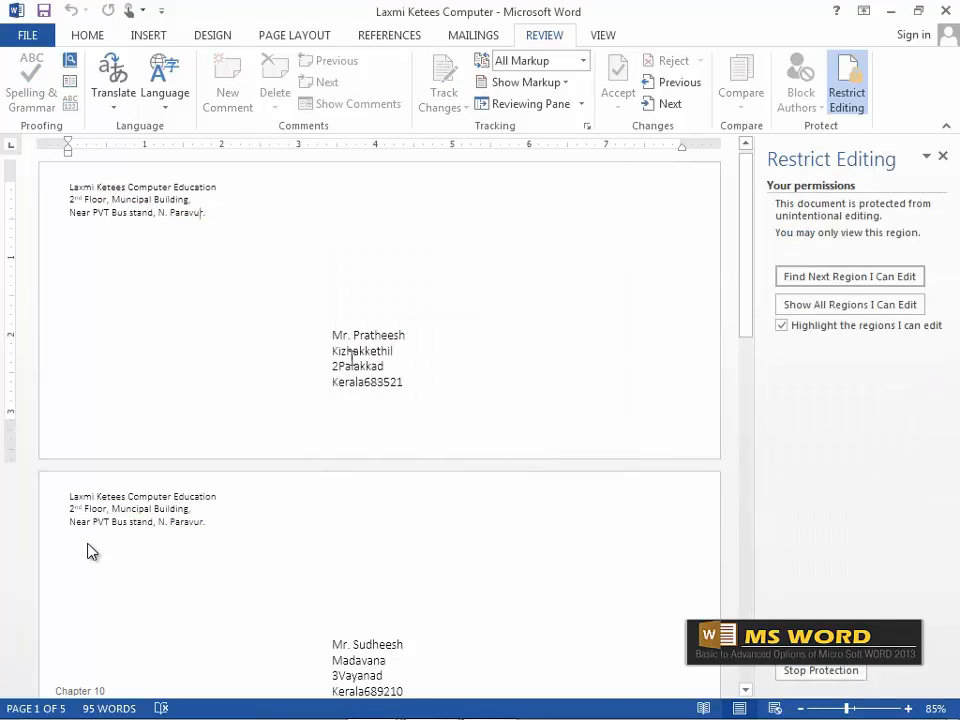
Confirm deleting return-address and recipient text is blocked, then choose Stop Protection.
drag(149, 199, 208, 213)
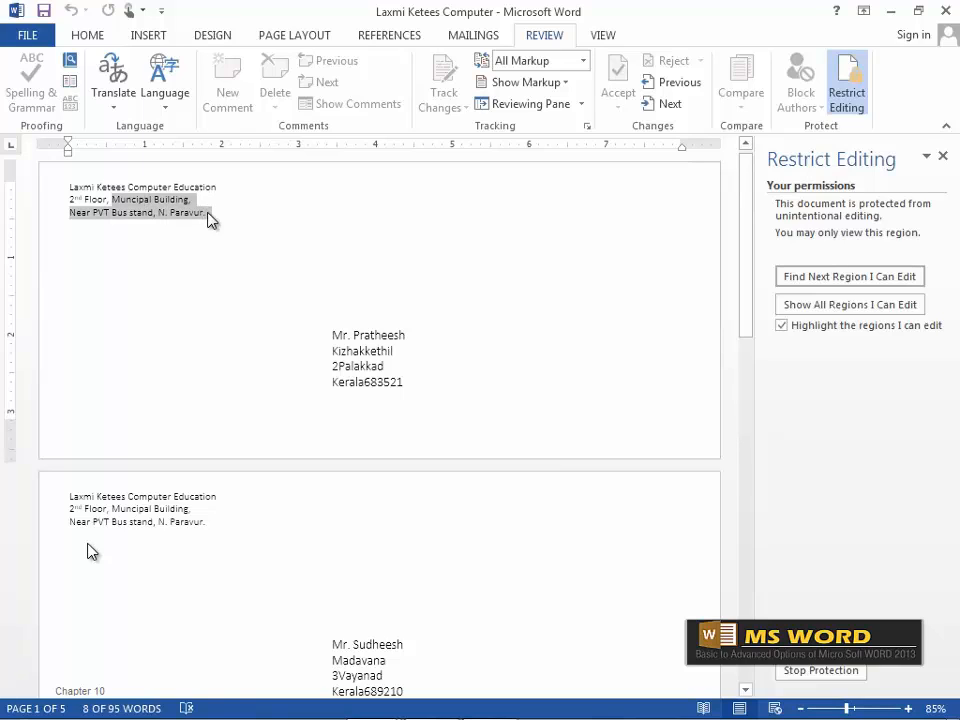
key(Delete)
drag(341, 340, 409, 380)
key(Delete)
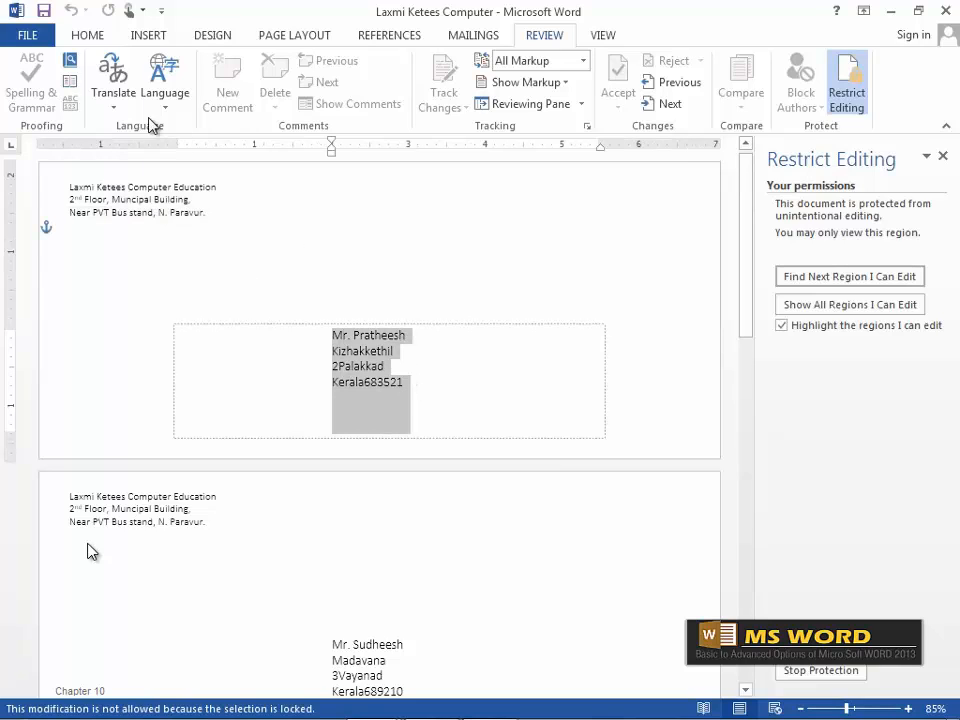
click(100, 33)
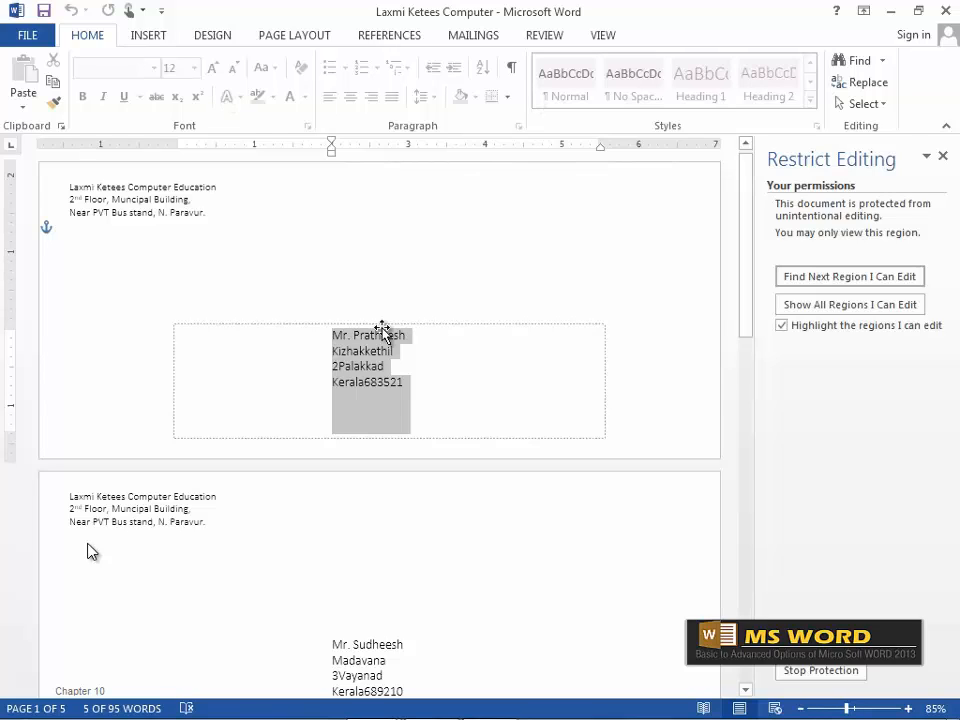
click(820, 670)
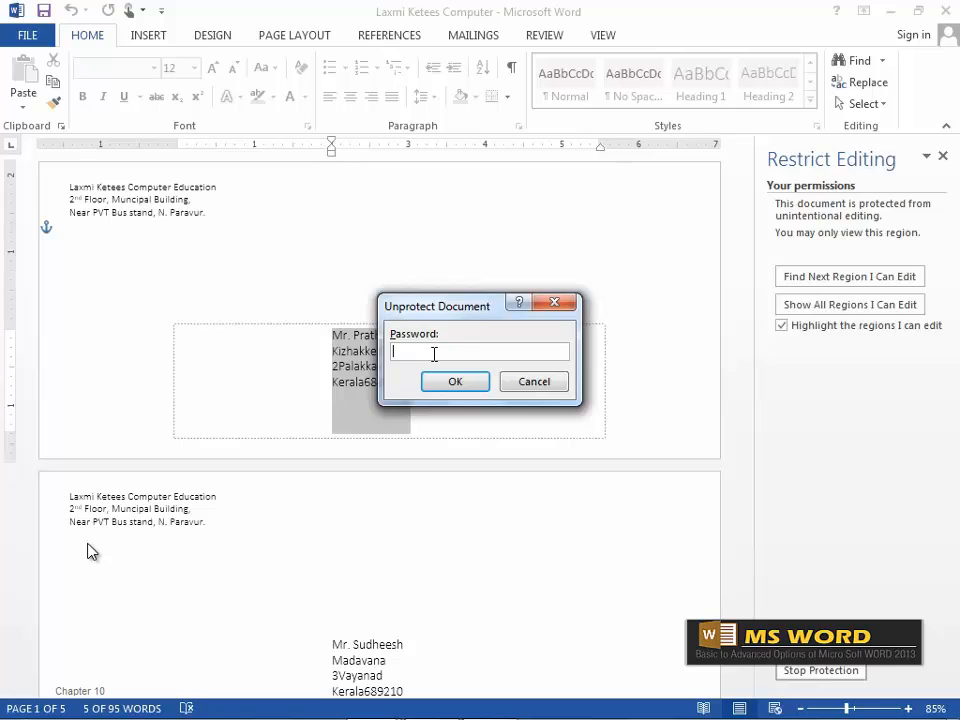
Unlock the document with its password, then test deleting and restoring the first address's last two lines.
text(12)
click(425, 386)
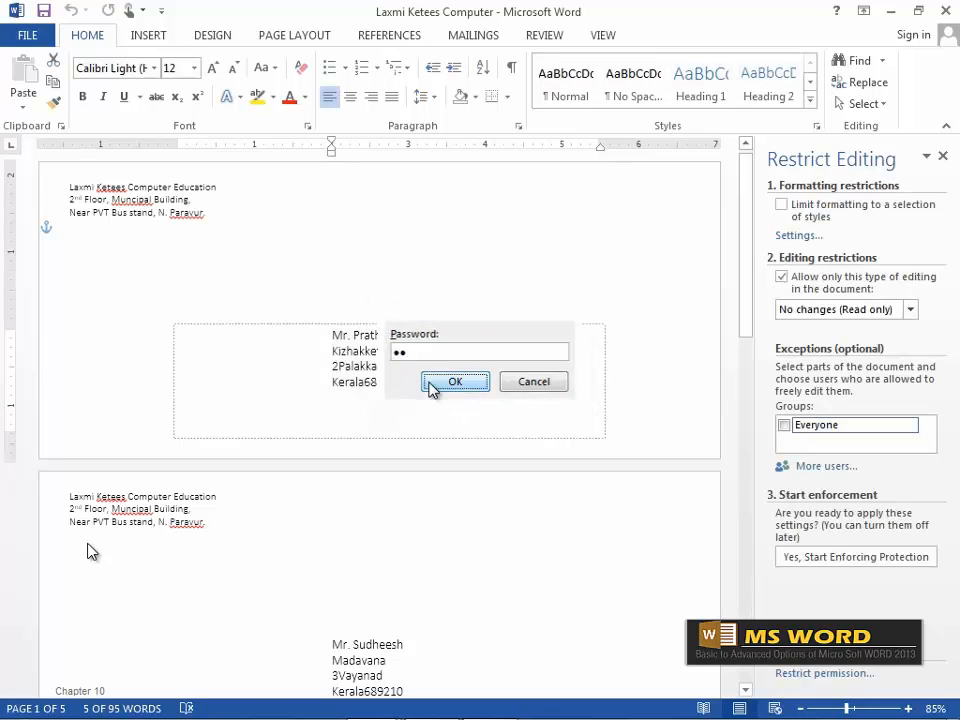
click(366, 373)
drag(370, 368, 403, 387)
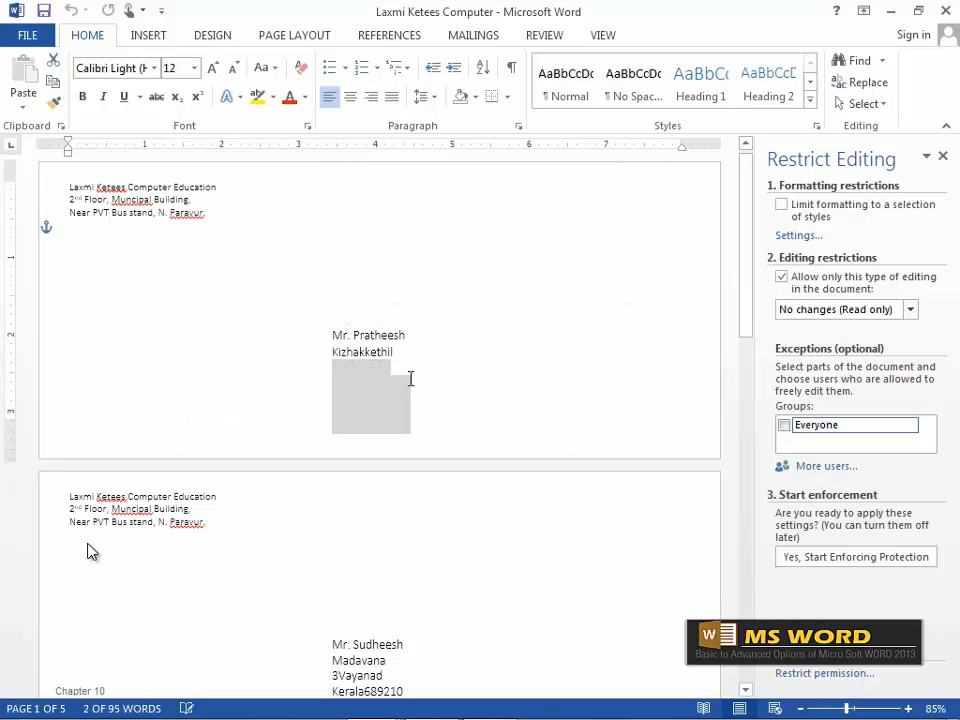
key(Delete)
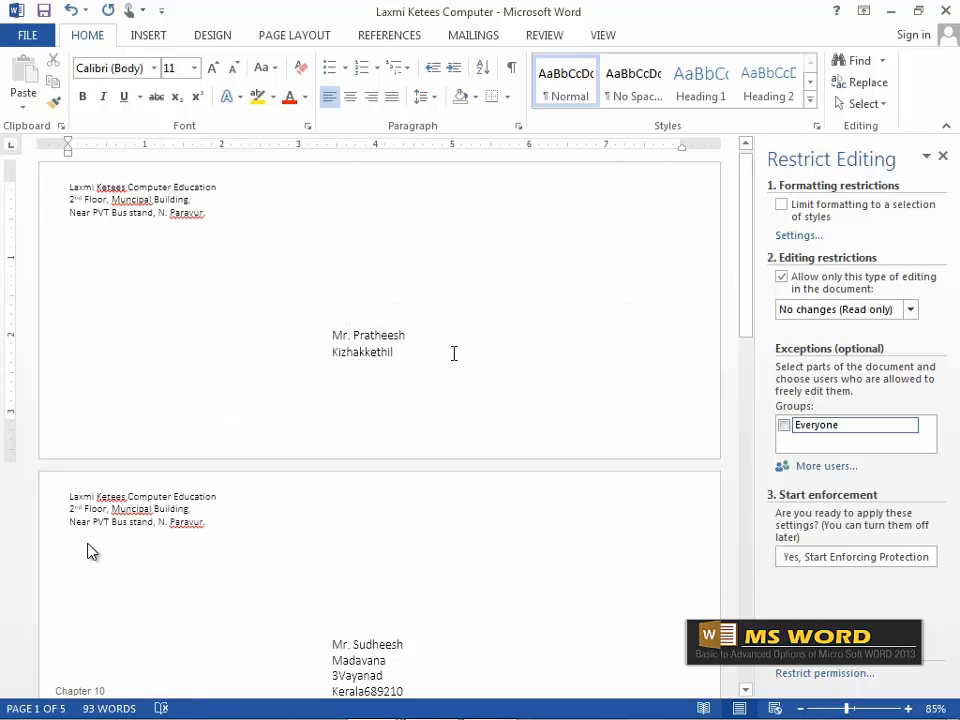
key(ctrl+z)
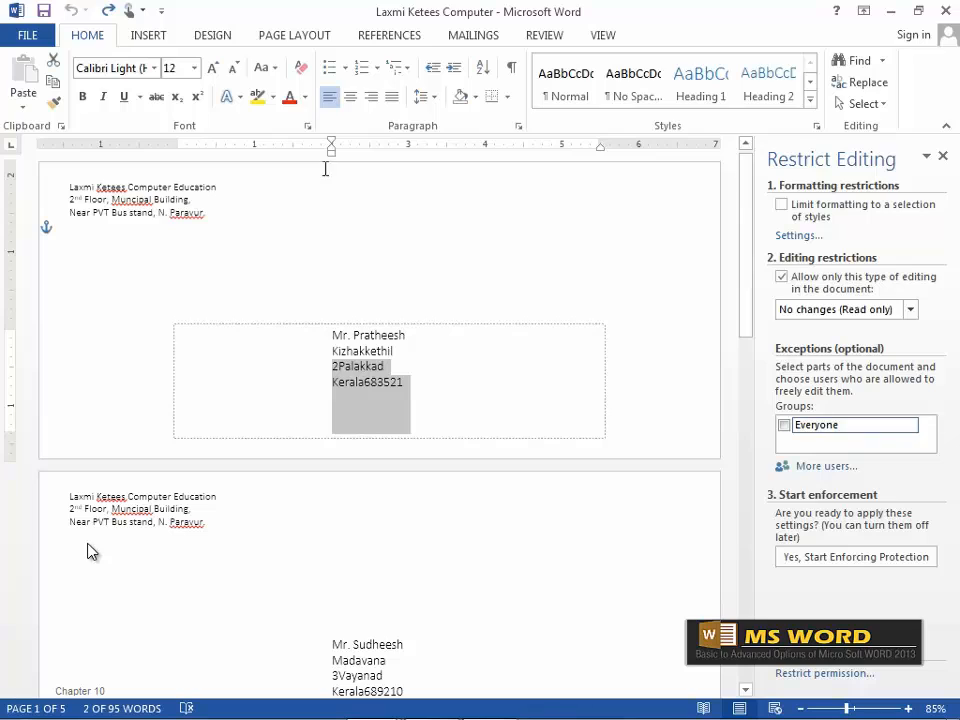
Colour those two address lines red and close the Restrict Editing pane.
click(294, 99)
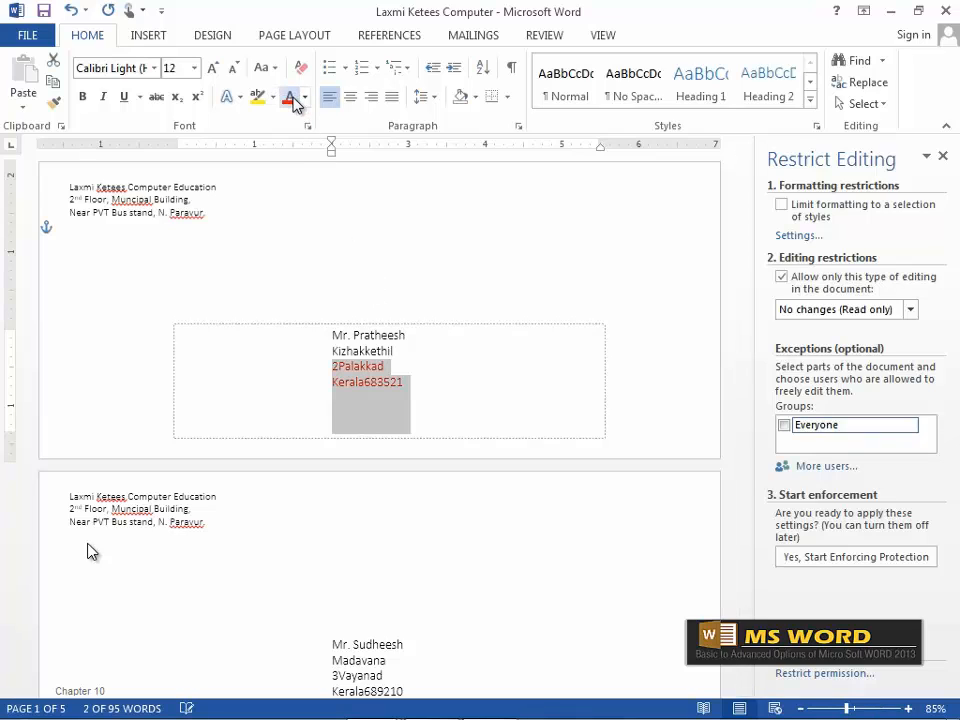
click(465, 382)
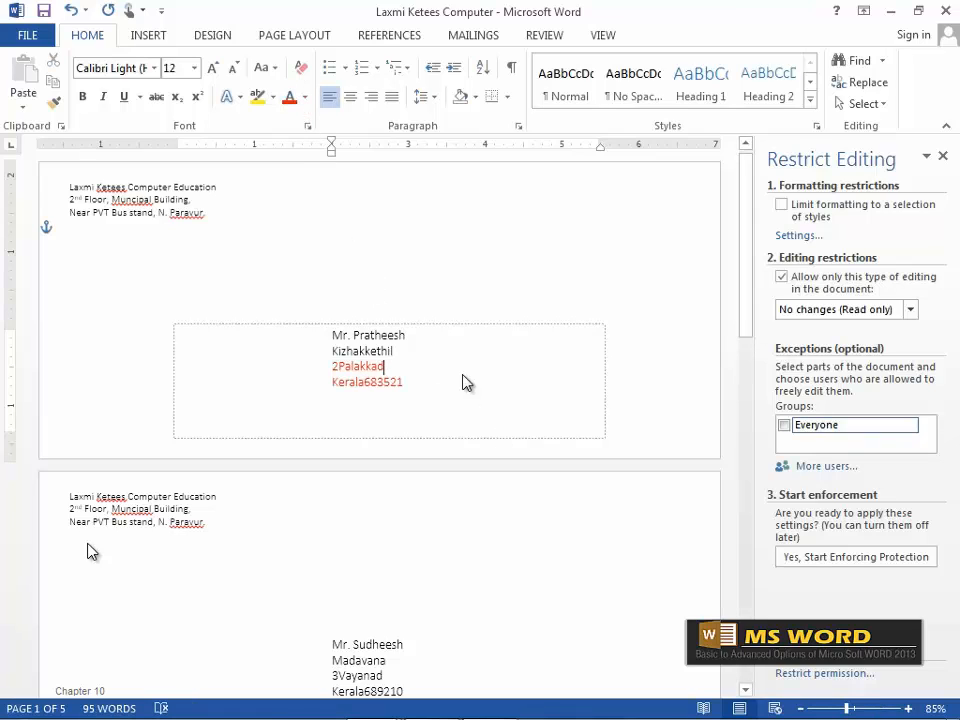
click(942, 156)
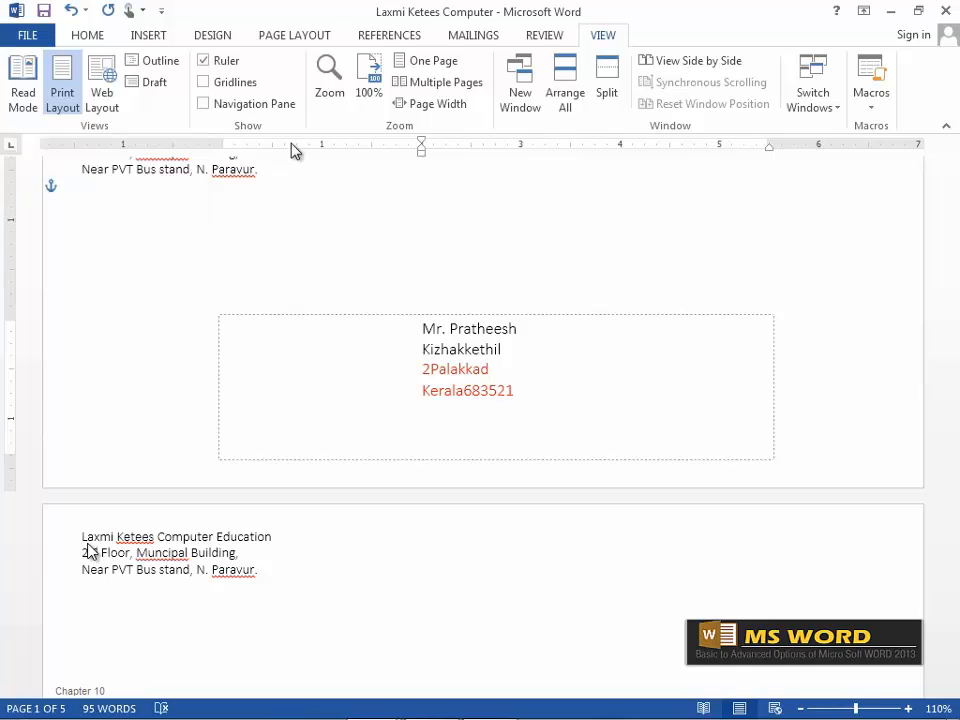
Page through all five envelopes in Read Mode, toggle toolbar auto-hide, then switch to Web Layout.
click(18, 104)
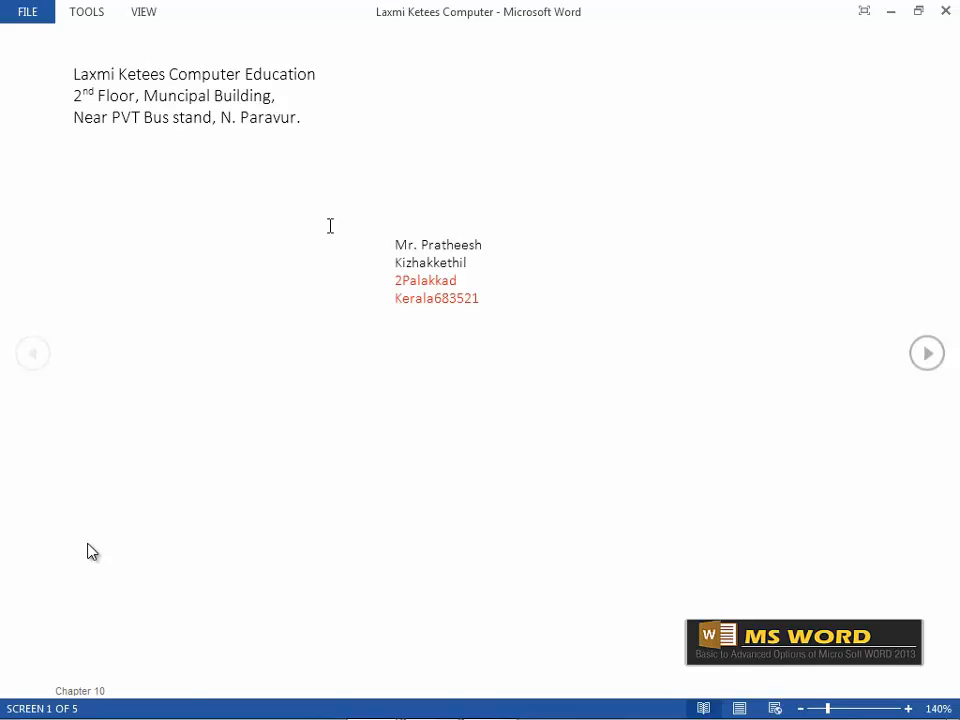
click(927, 354)
click(927, 354)
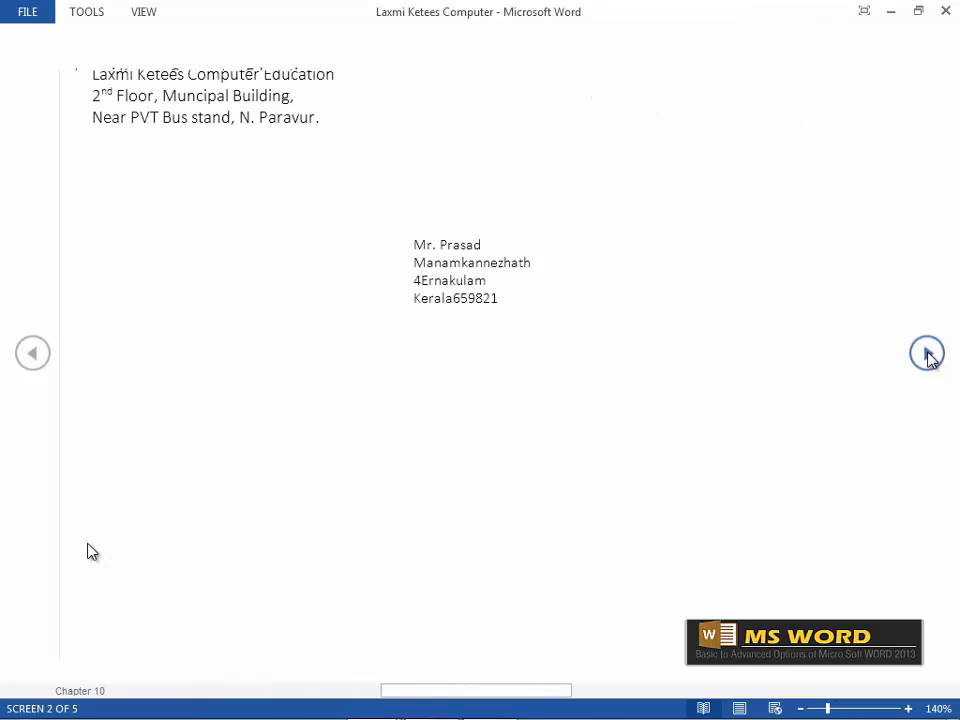
click(927, 354)
click(927, 354)
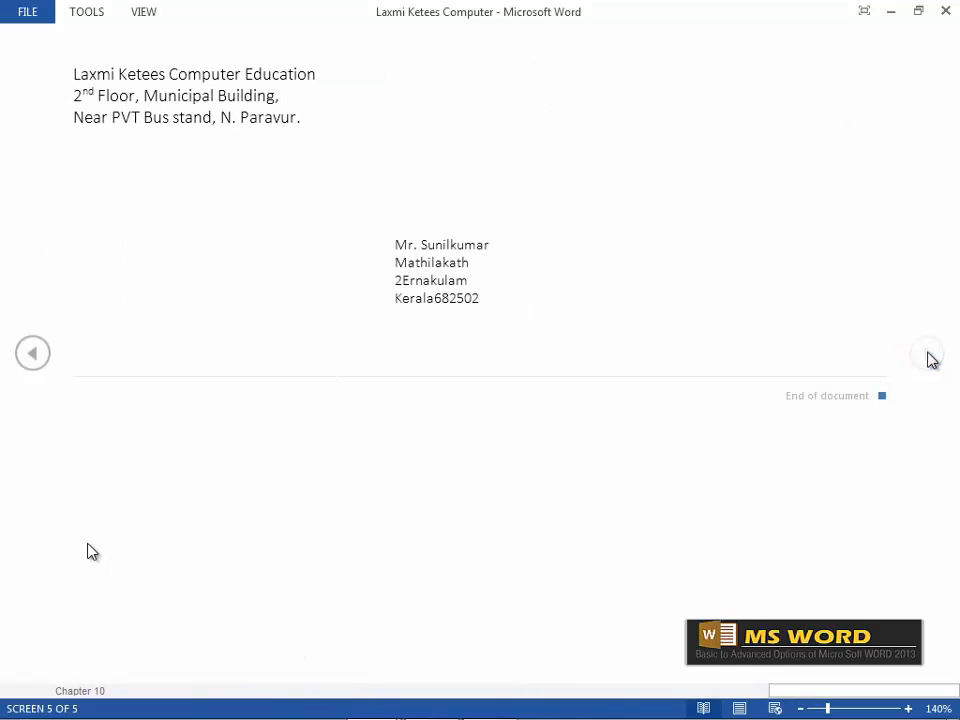
click(866, 12)
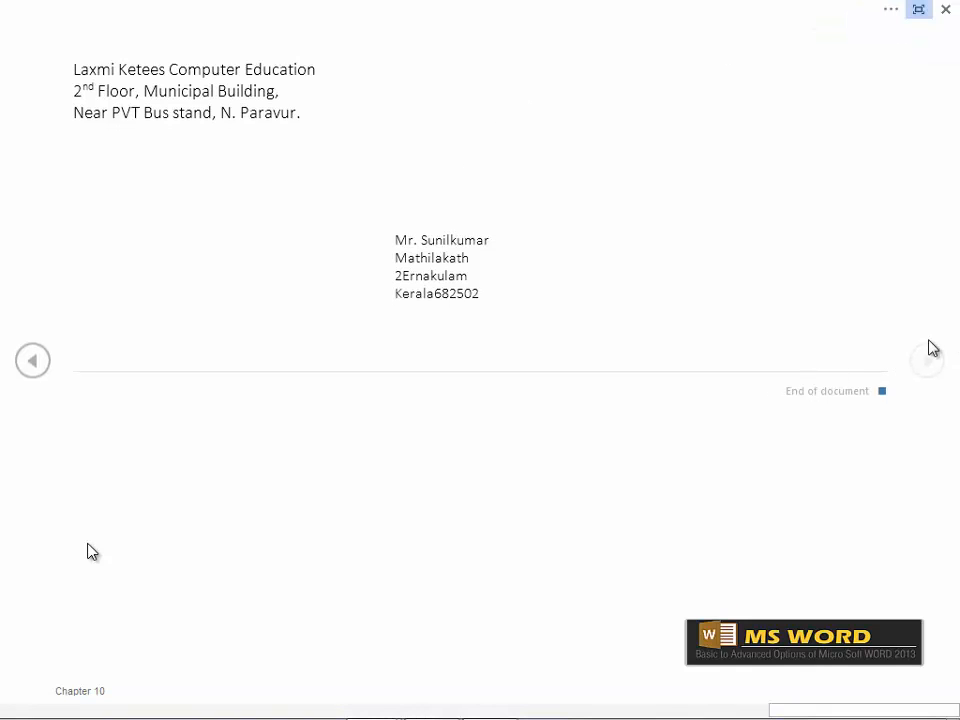
click(919, 10)
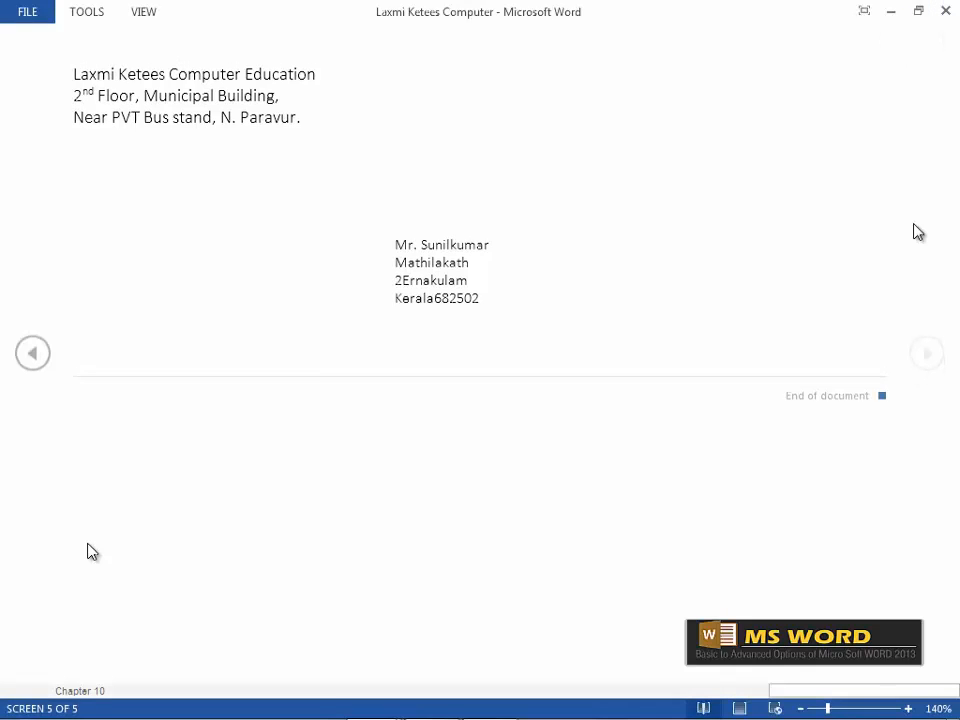
key(Escape)
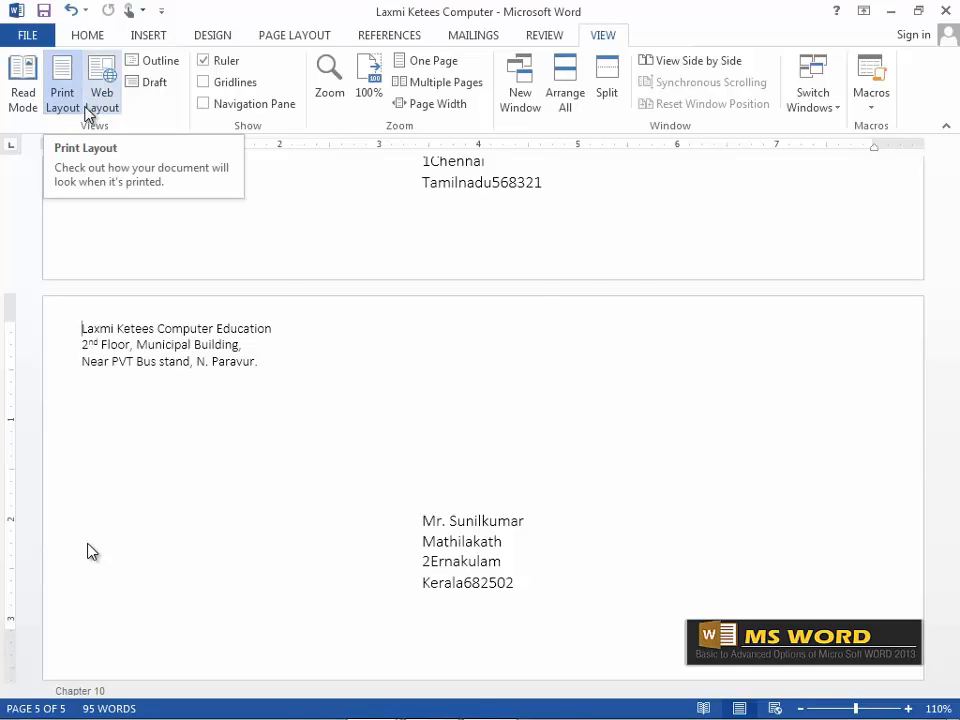
click(99, 100)
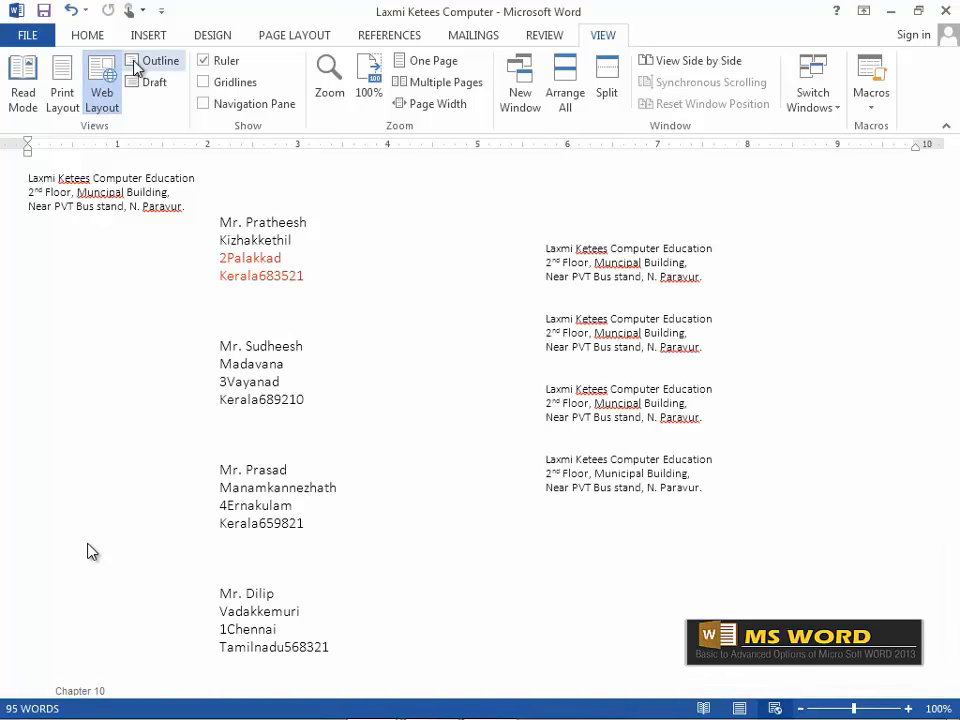
Switch to Outline view and select the first return-address and recipient lines in turn.
click(136, 65)
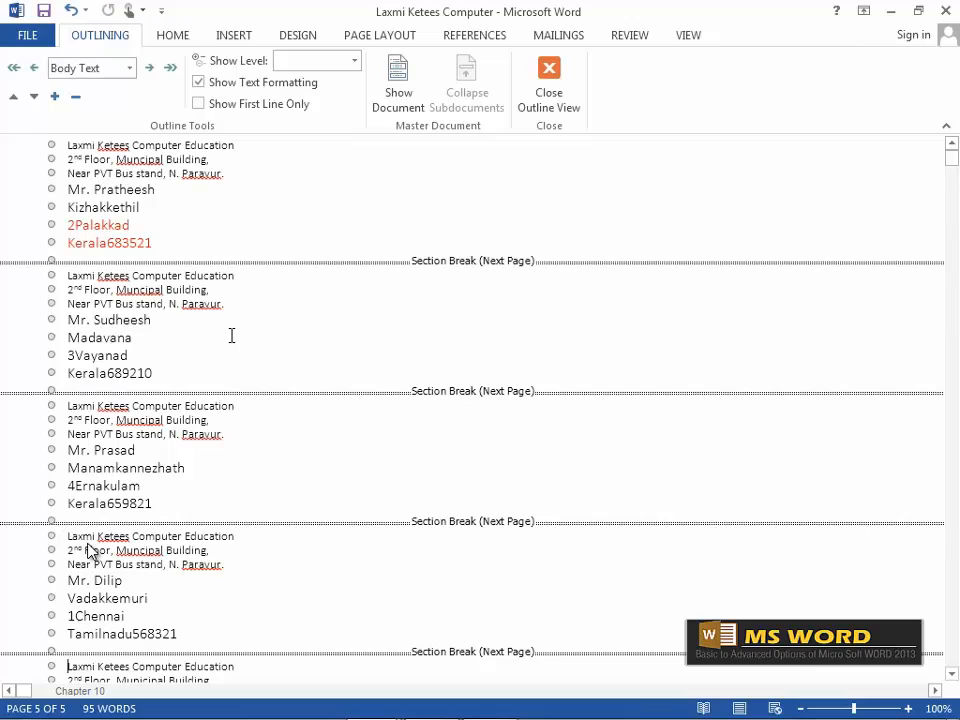
click(49, 145)
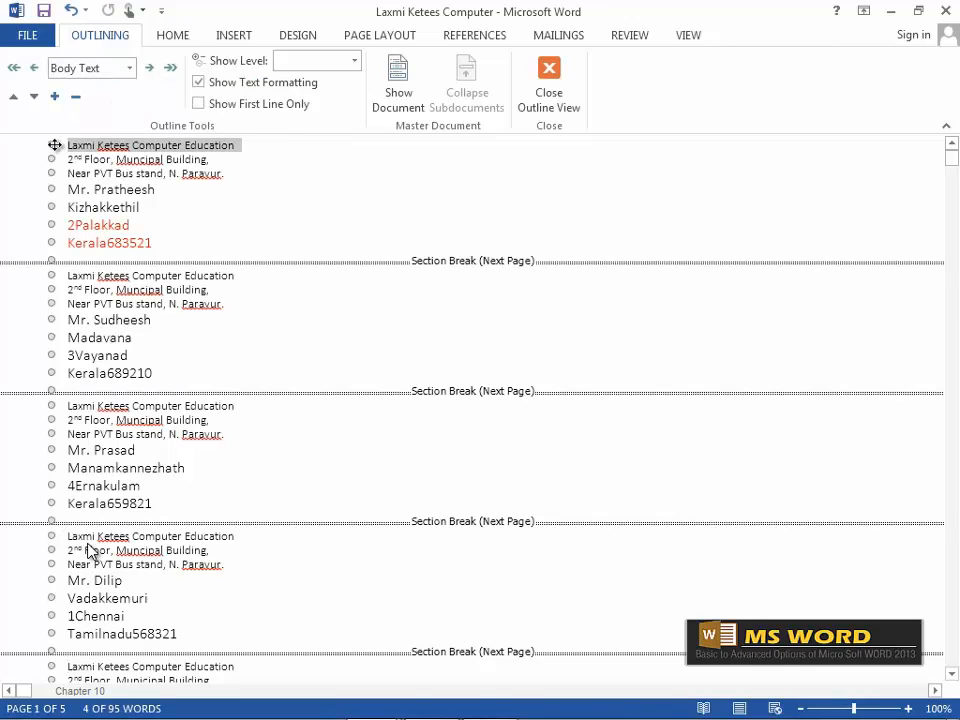
click(49, 159)
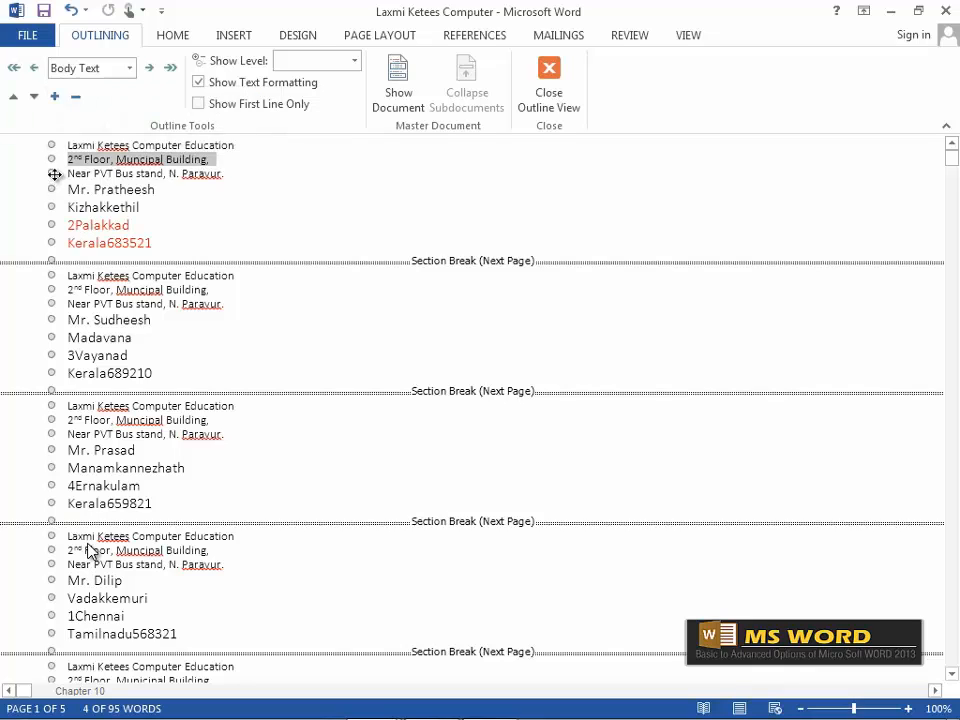
click(51, 173)
click(51, 189)
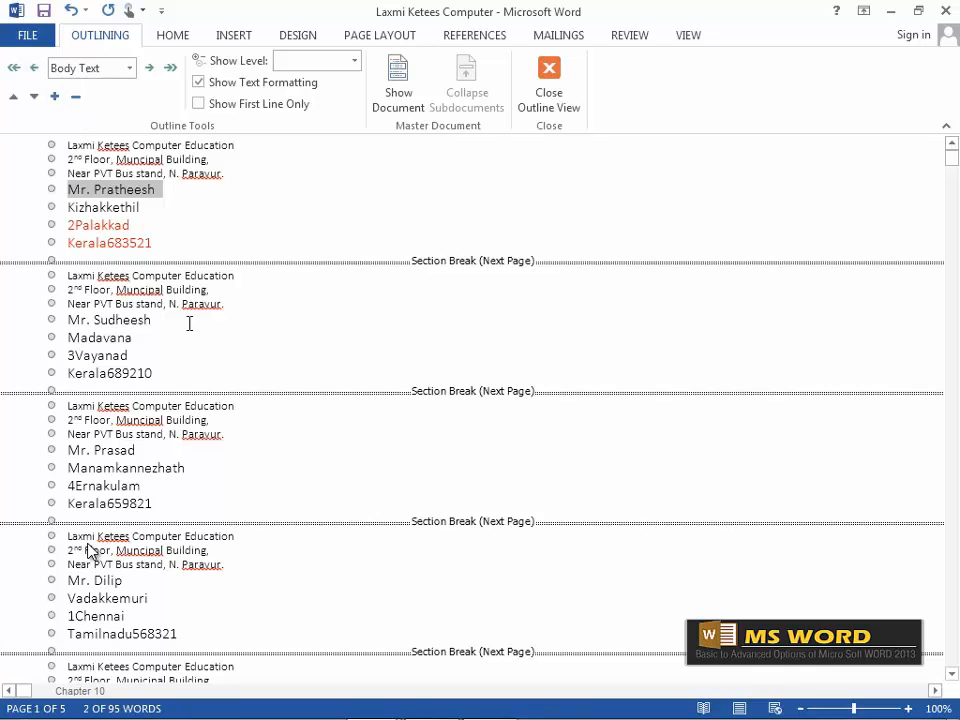
scroll(125, 345, down, 3)
scroll(125, 343, up, 3)
Move the second envelope's organisation name down and back, promote then demote it to Level 2, and close Outline View.
click(166, 369)
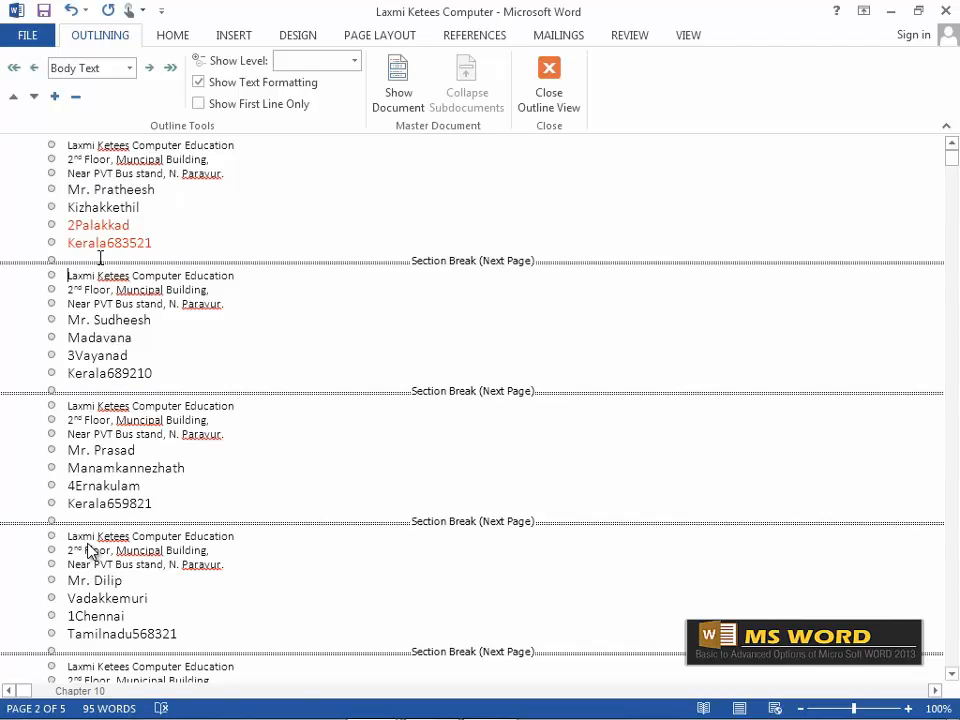
click(33, 97)
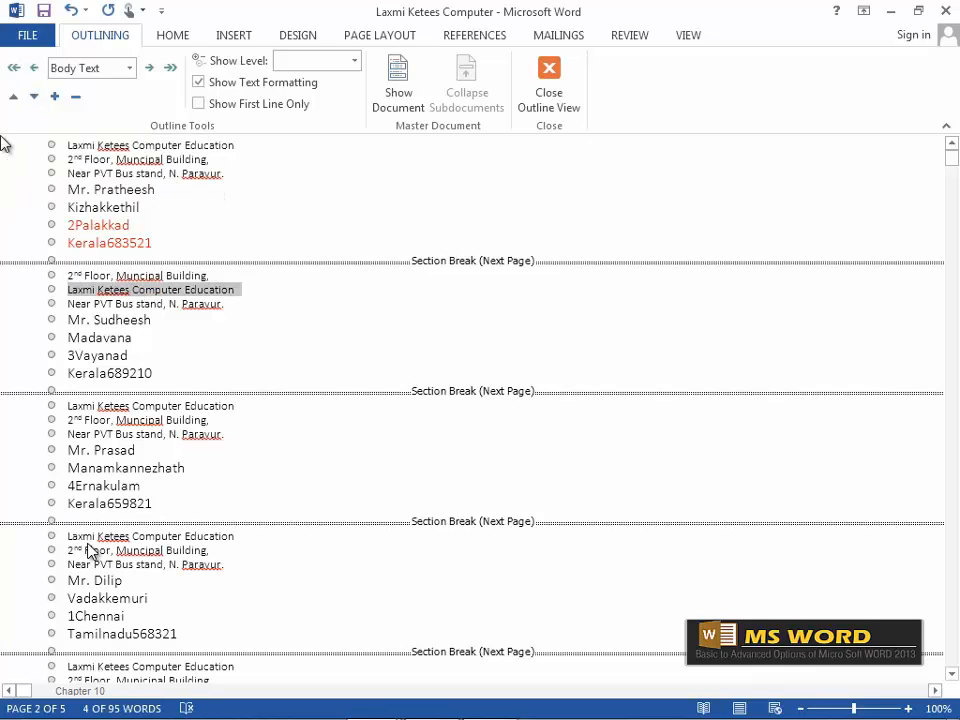
click(14, 97)
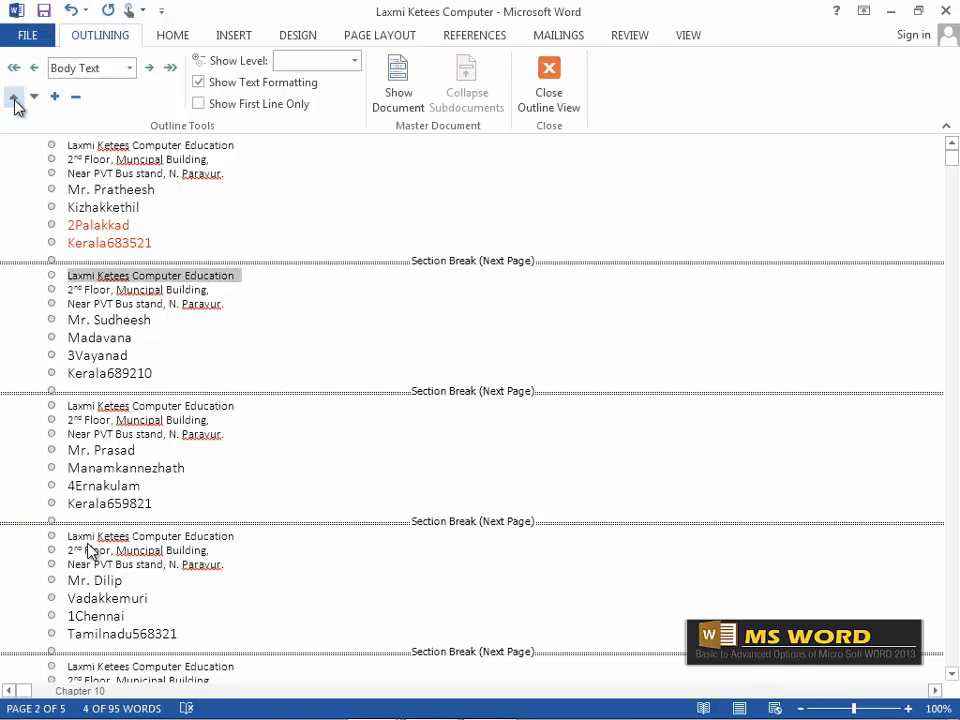
click(34, 68)
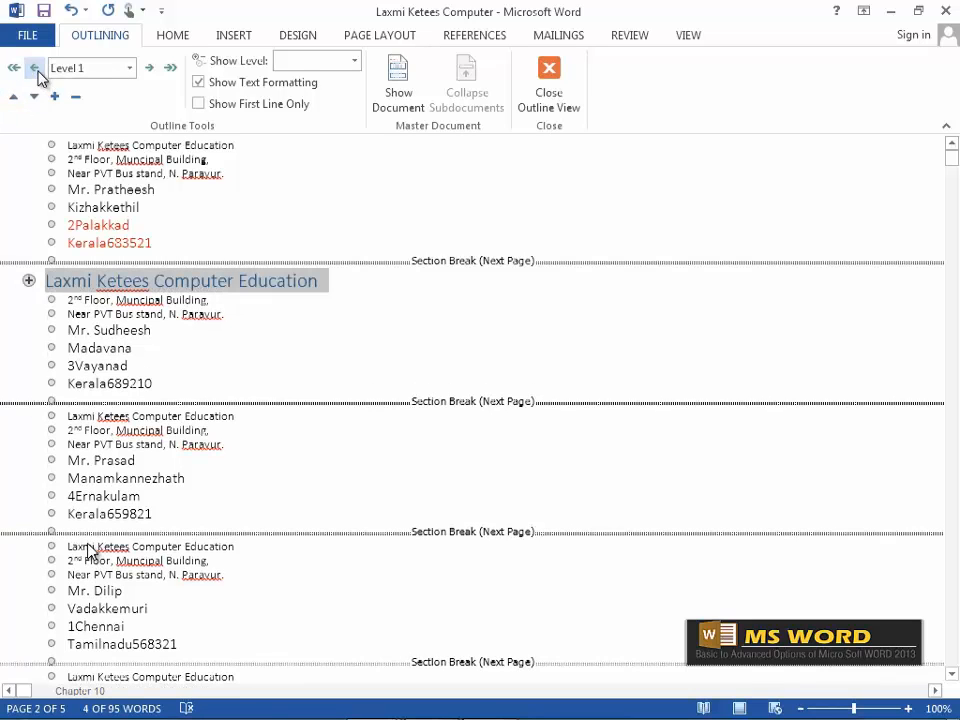
click(30, 281)
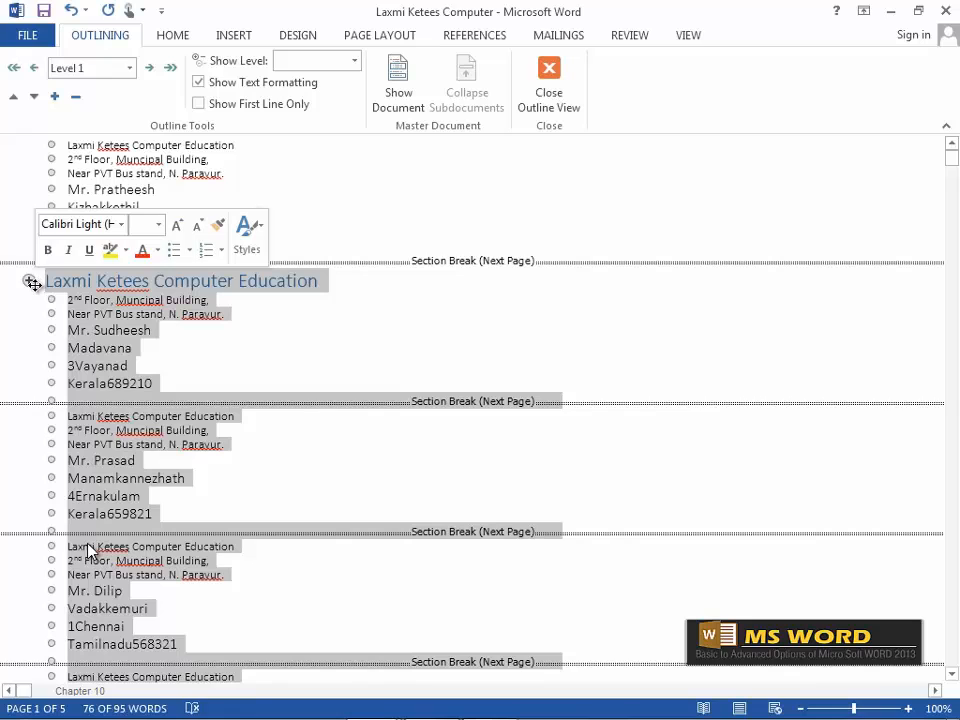
click(62, 281)
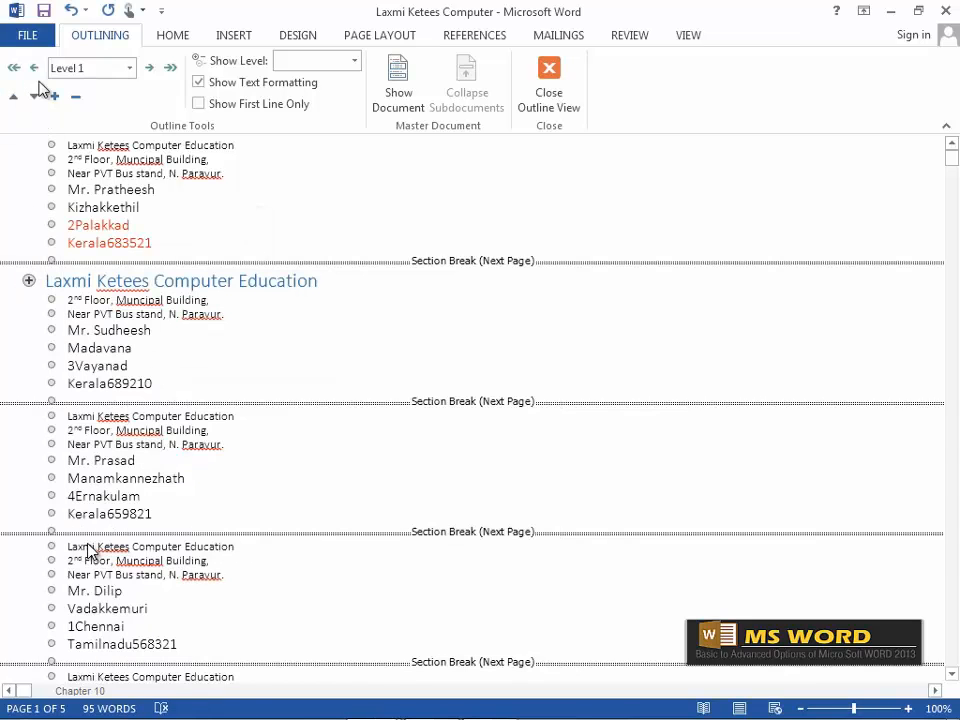
click(149, 68)
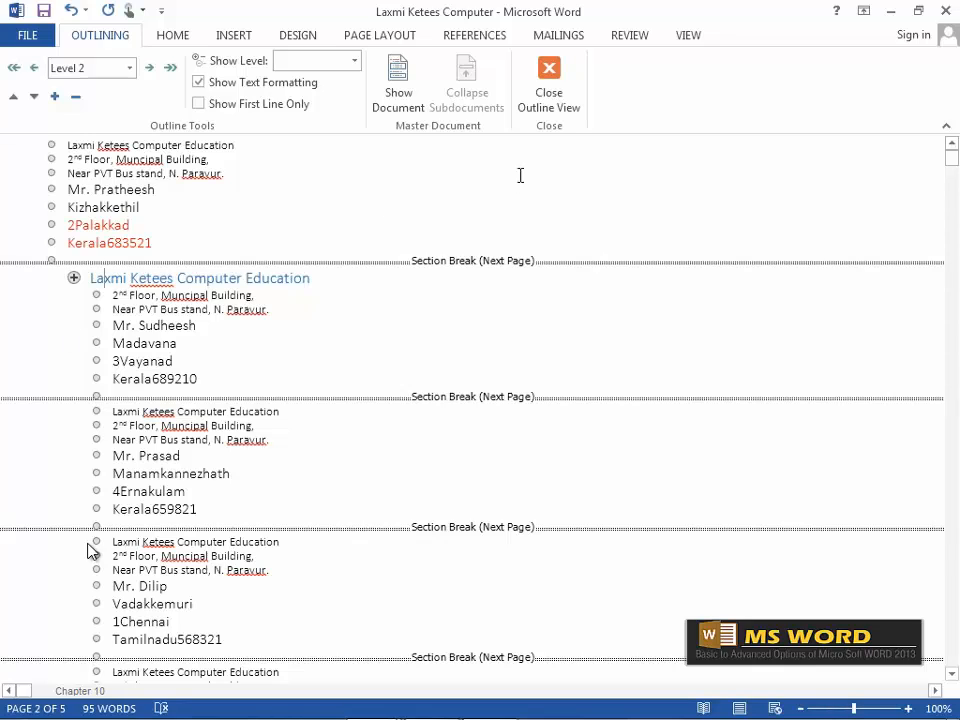
click(558, 80)
click(606, 40)
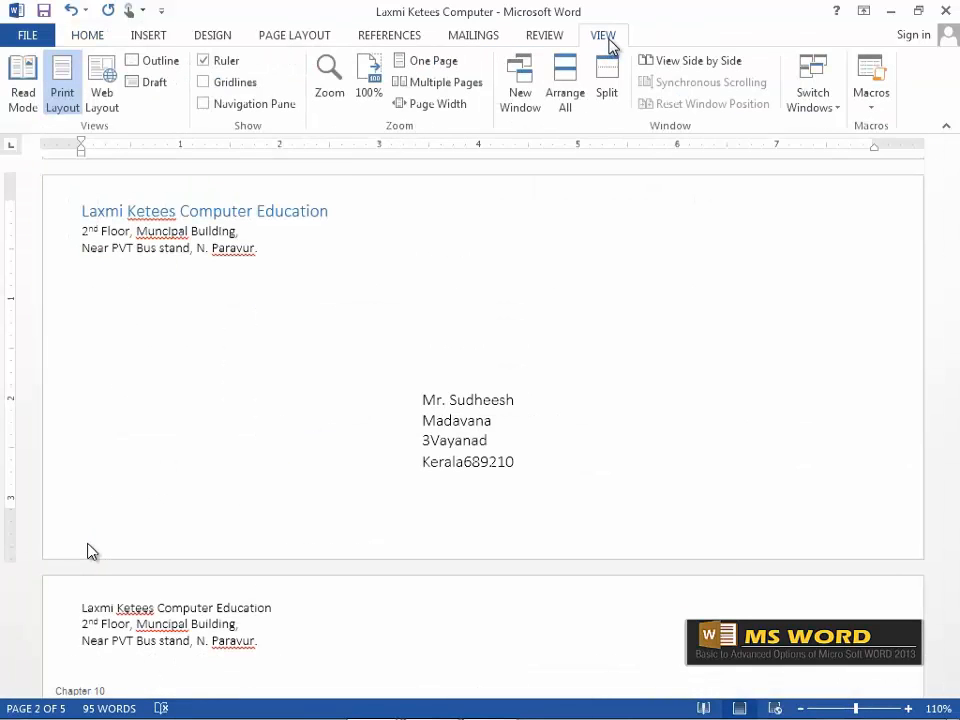
click(153, 83)
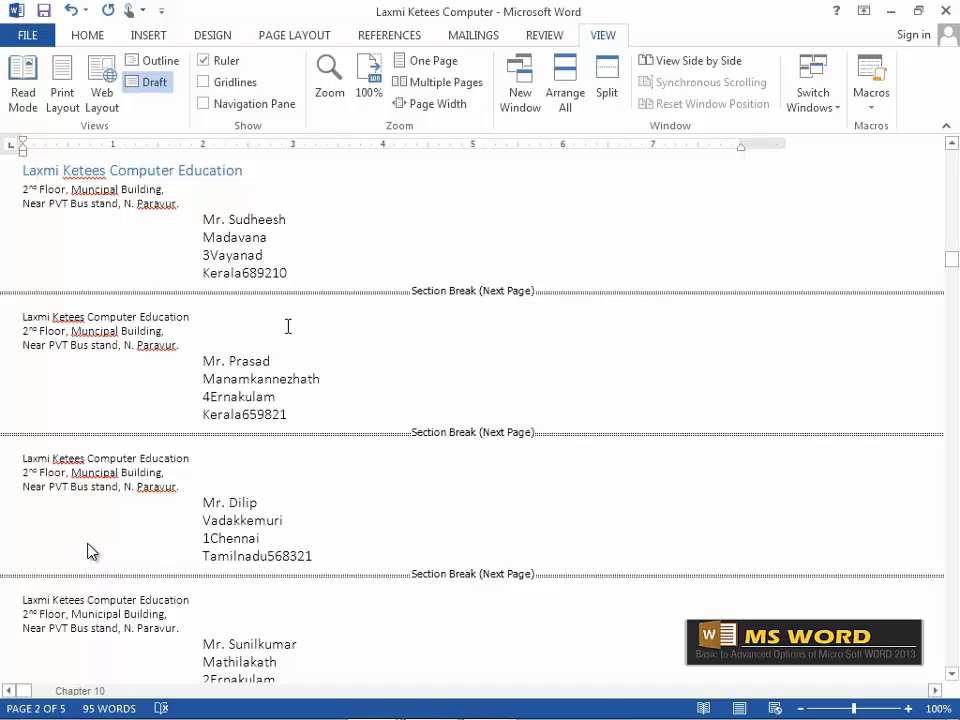
click(62, 100)
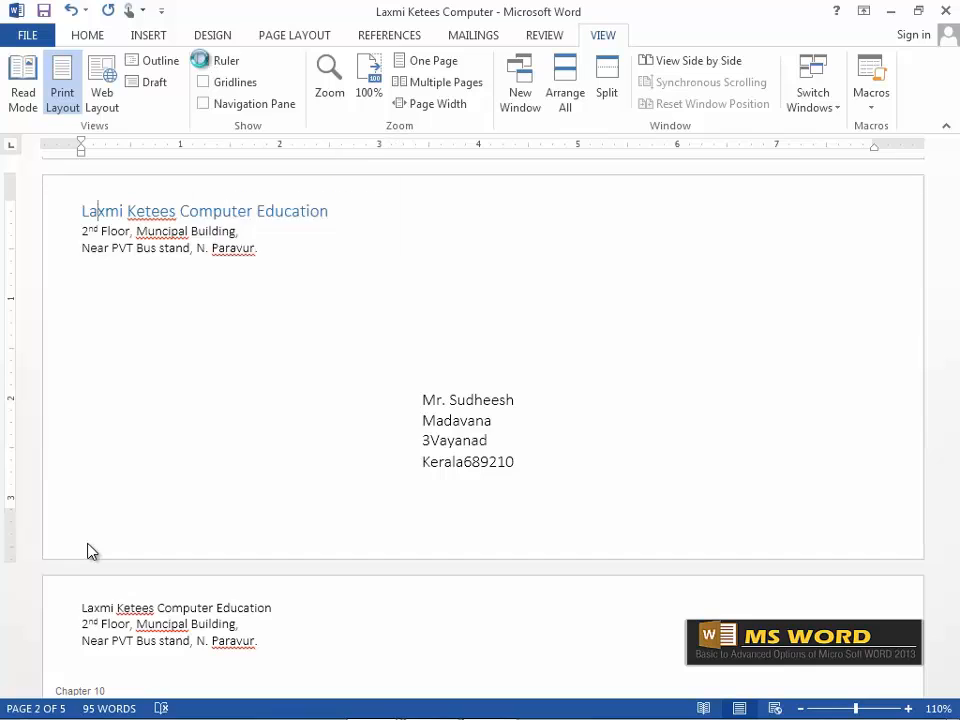
Hide and reshow the rulers, then turn the page gridlines on and off.
click(203, 61)
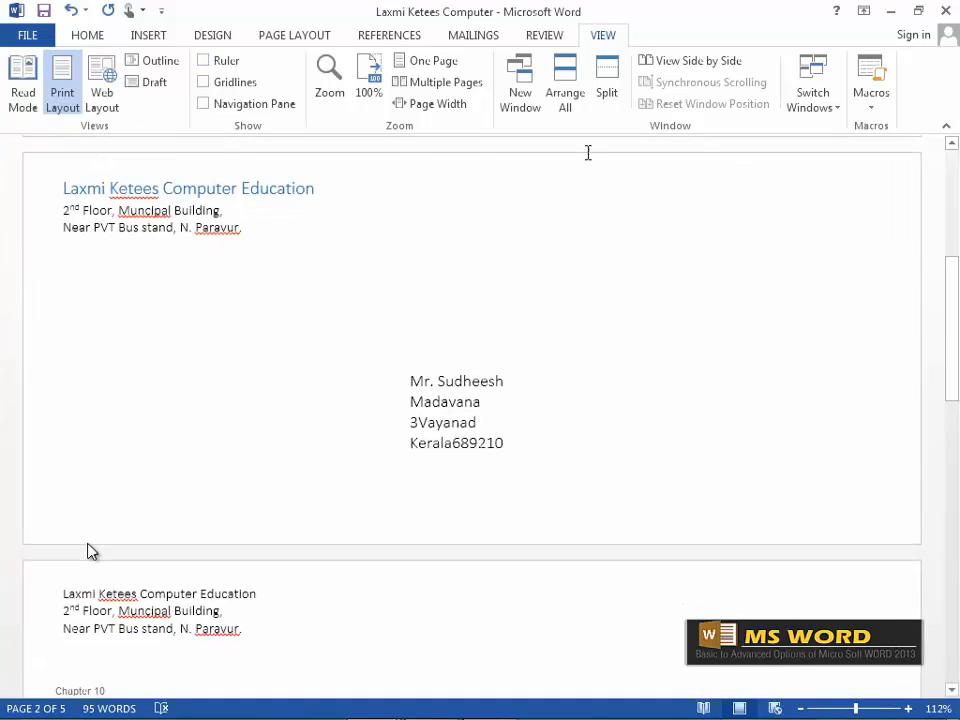
click(203, 61)
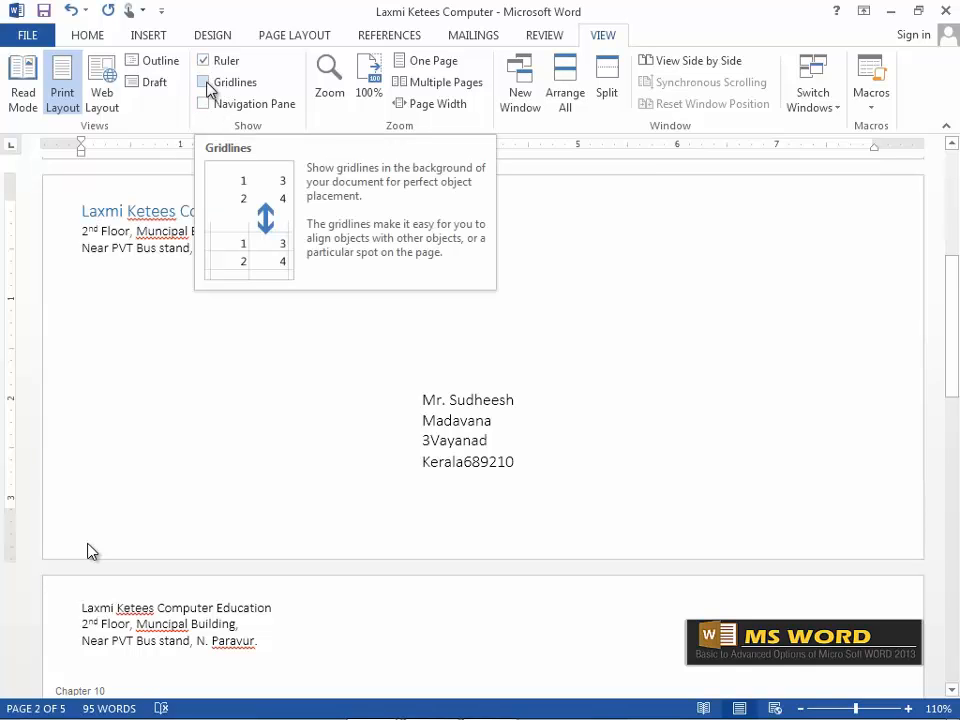
click(205, 84)
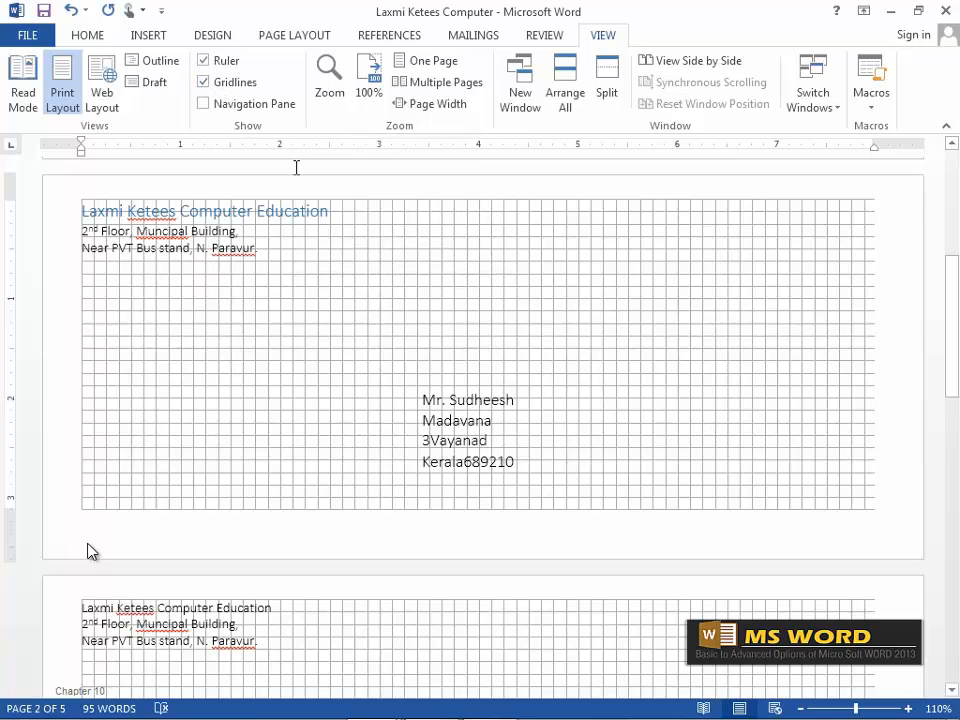
click(204, 84)
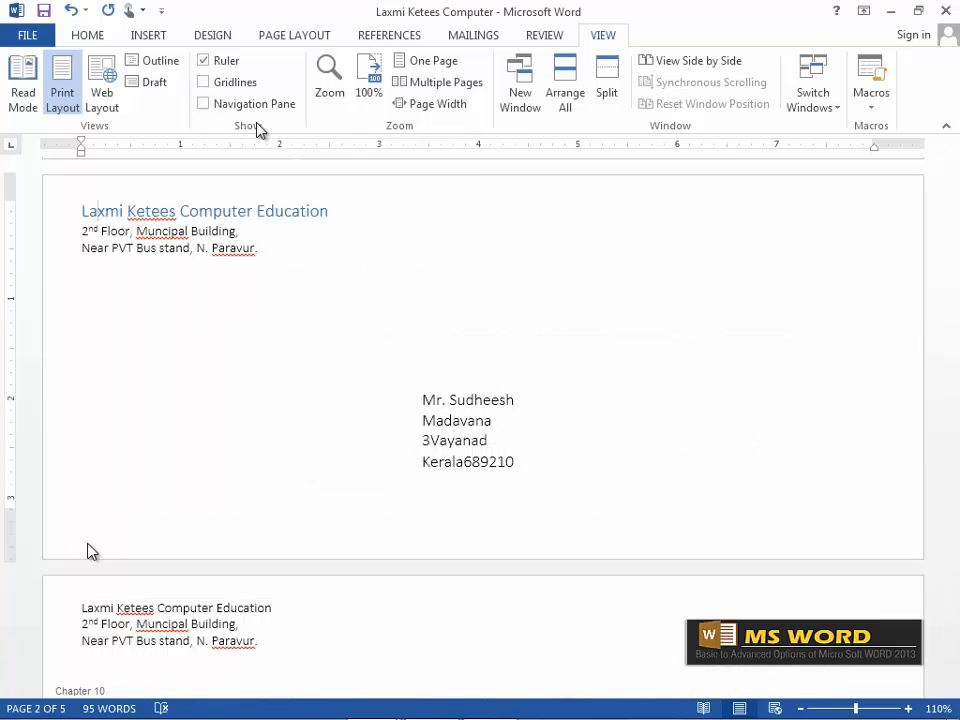
Open the Navigation pane and use page thumbnails to jump through to page 5.
click(206, 104)
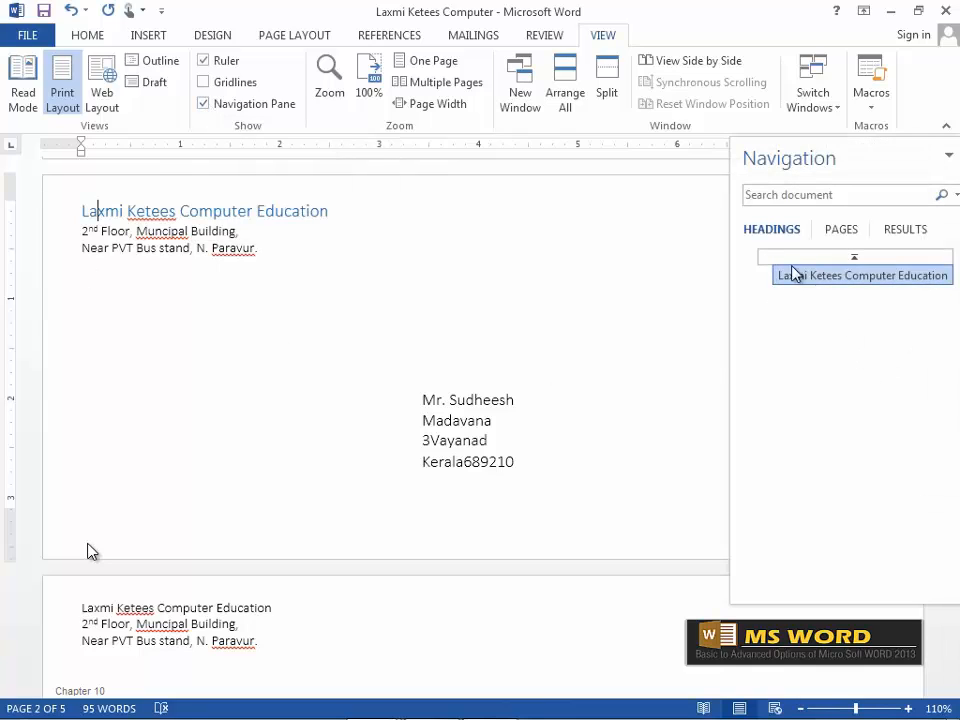
click(842, 230)
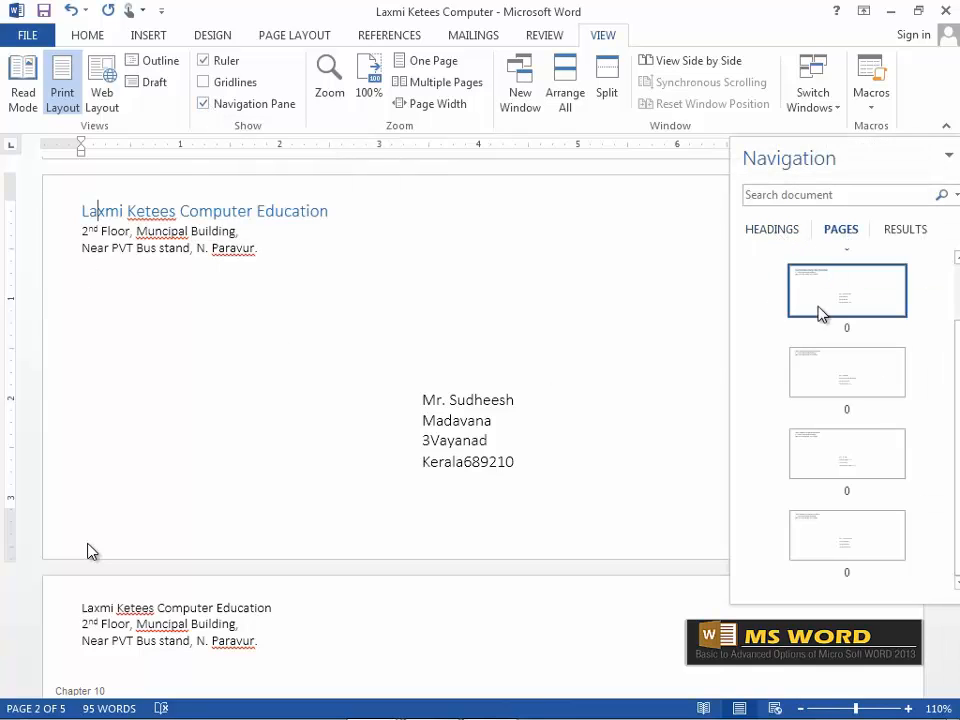
click(848, 385)
click(838, 458)
click(836, 542)
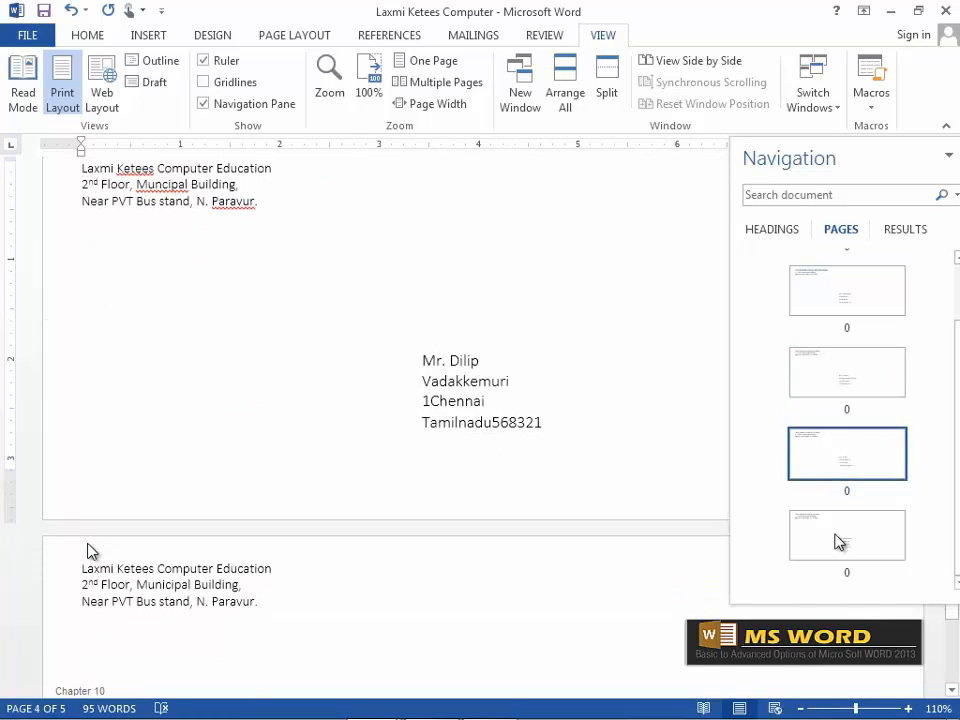
View the pane's Headings and Results lists, undock it, then close it.
click(778, 231)
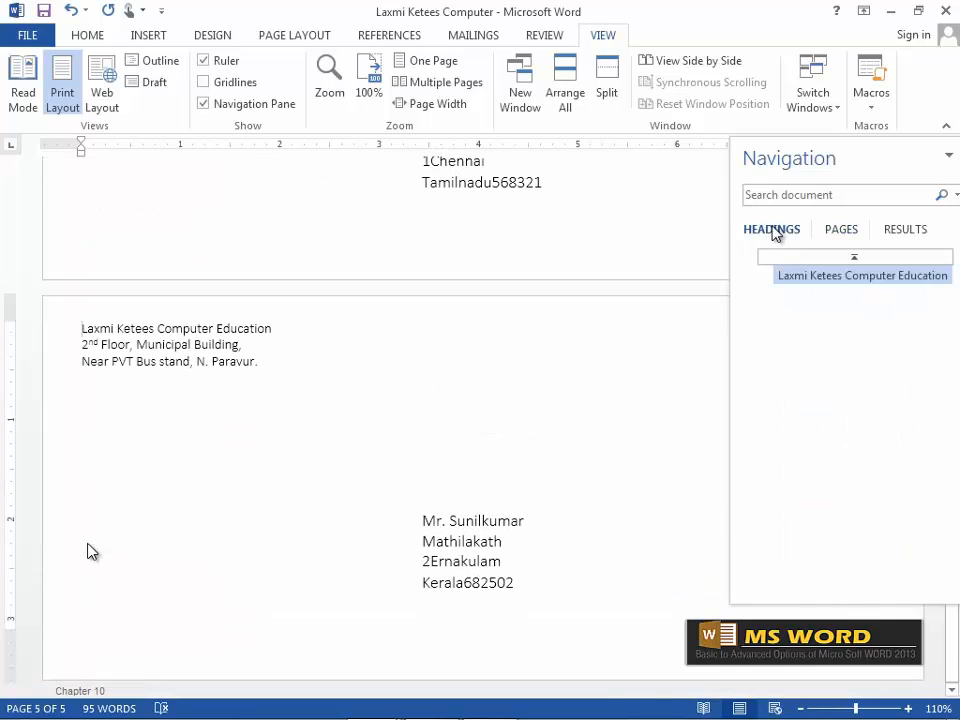
click(912, 233)
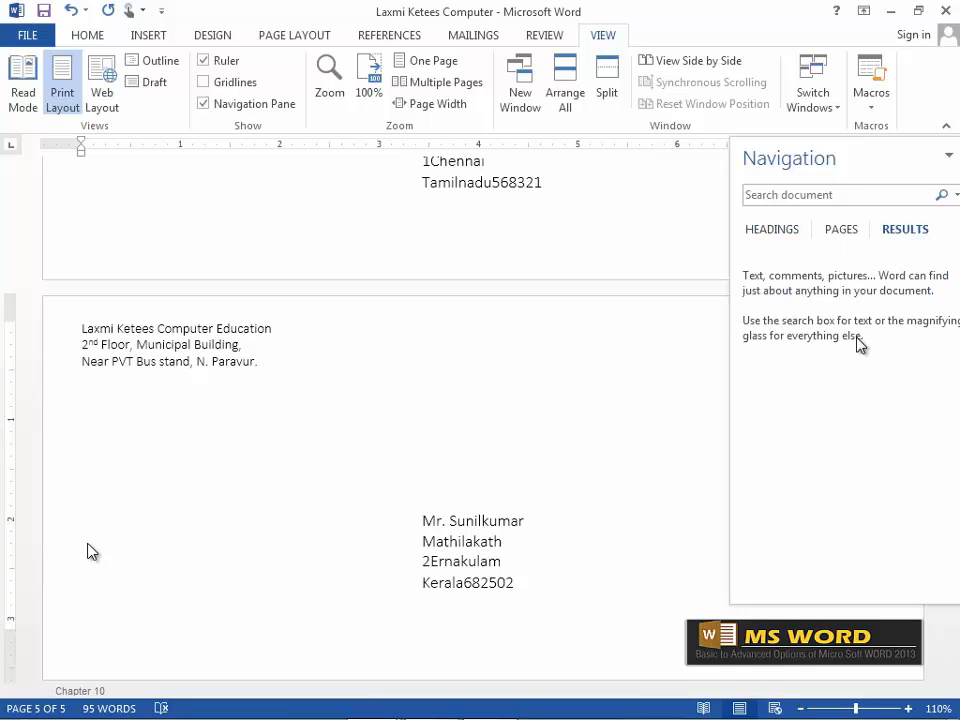
drag(947, 156, 840, 221)
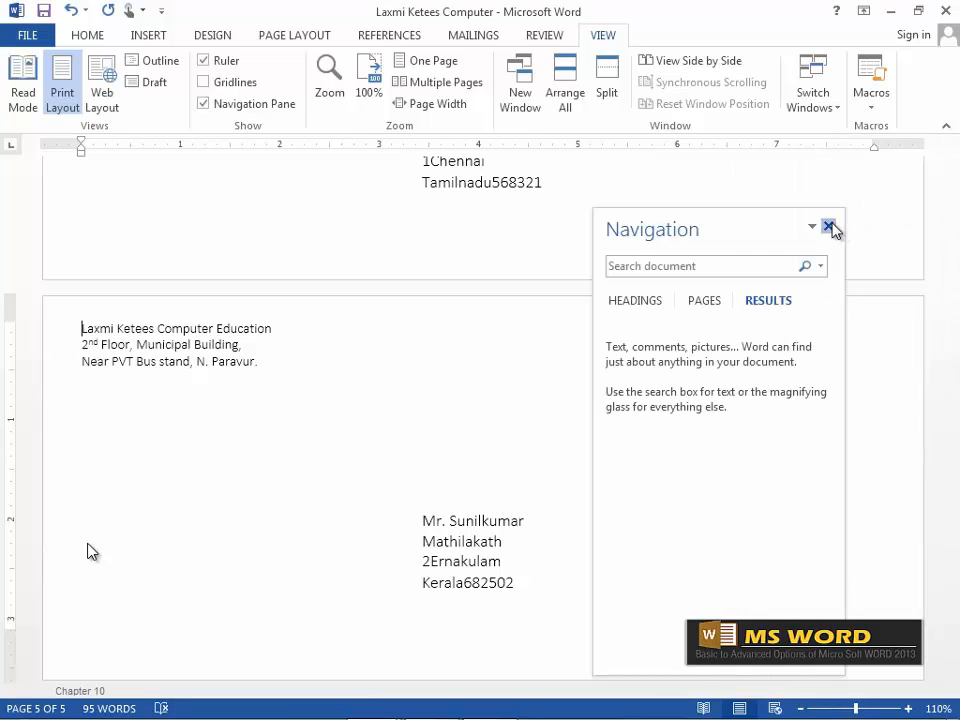
click(828, 227)
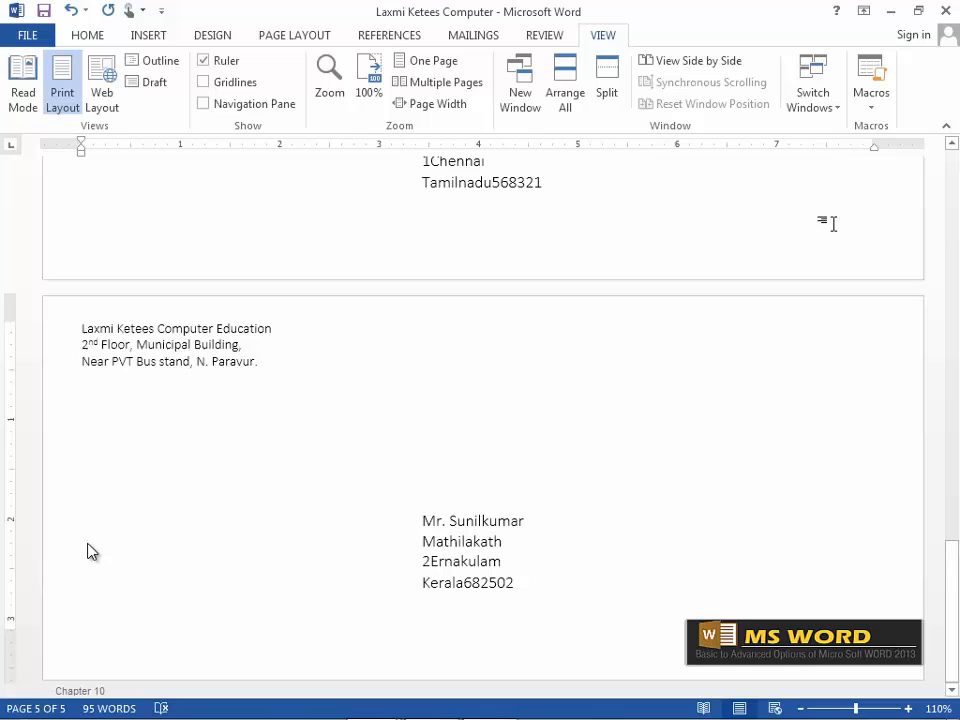
In the Zoom dialog, preview 200%, 100%, 75%, Page width, Text width and Whole page.
click(327, 95)
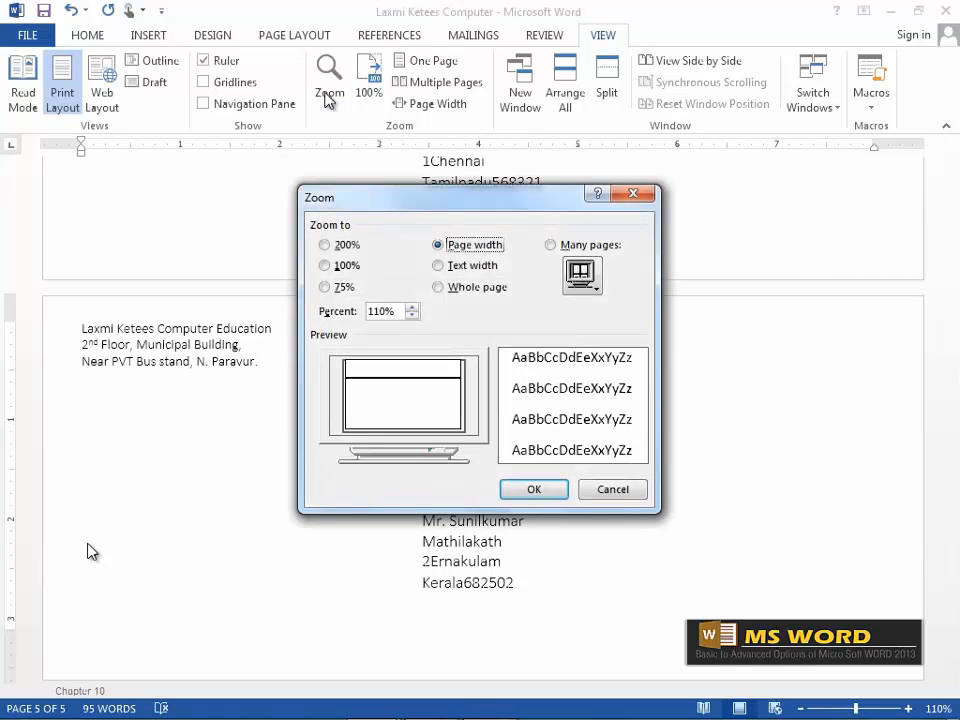
drag(369, 200, 316, 165)
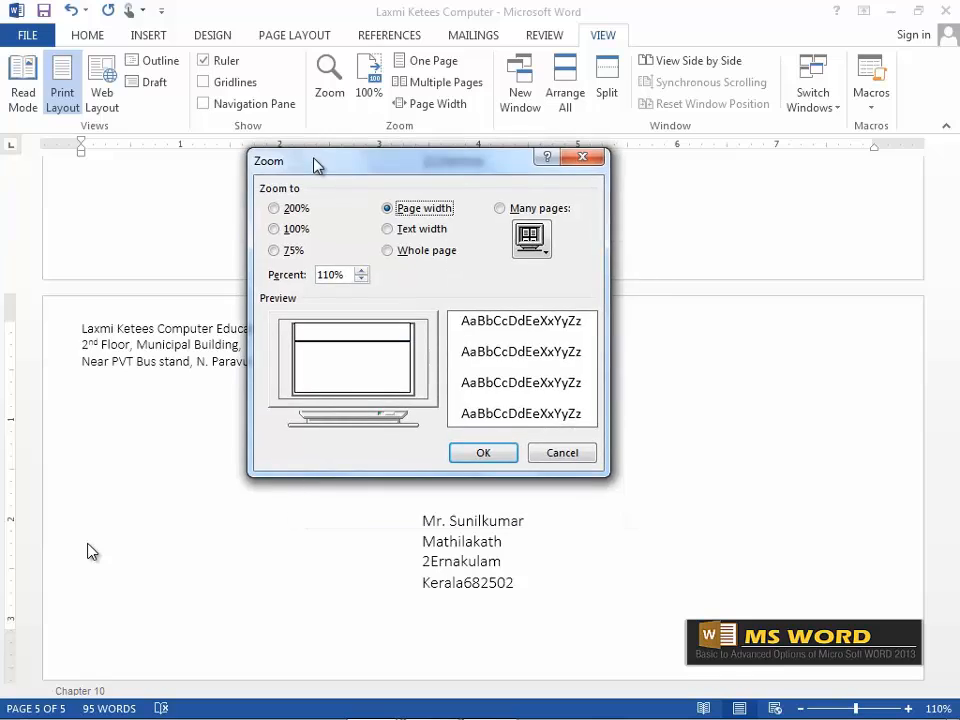
click(275, 211)
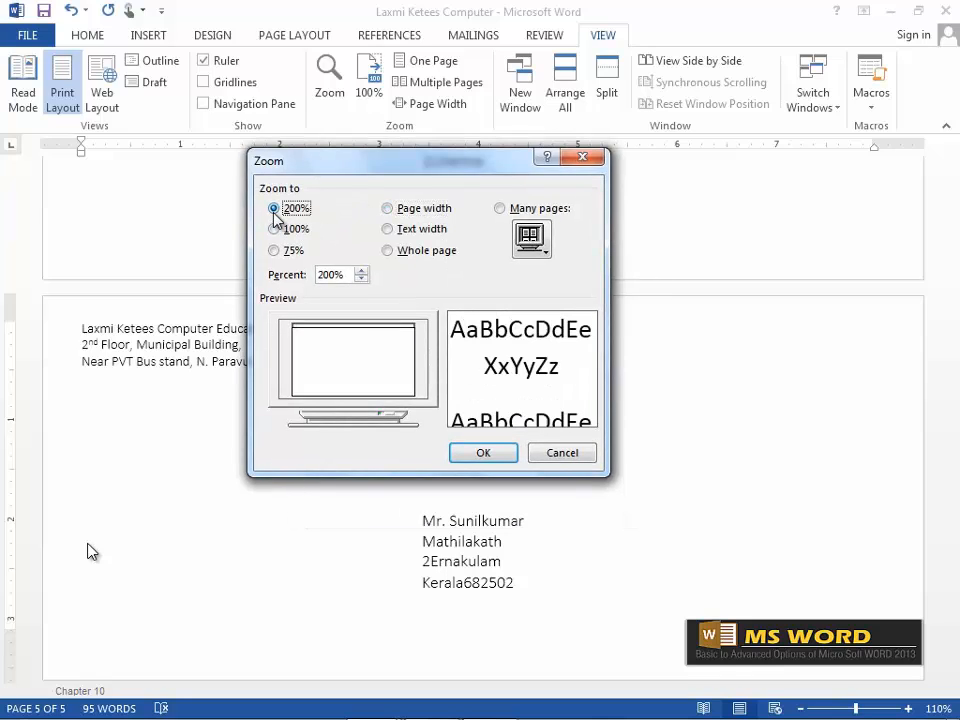
click(275, 230)
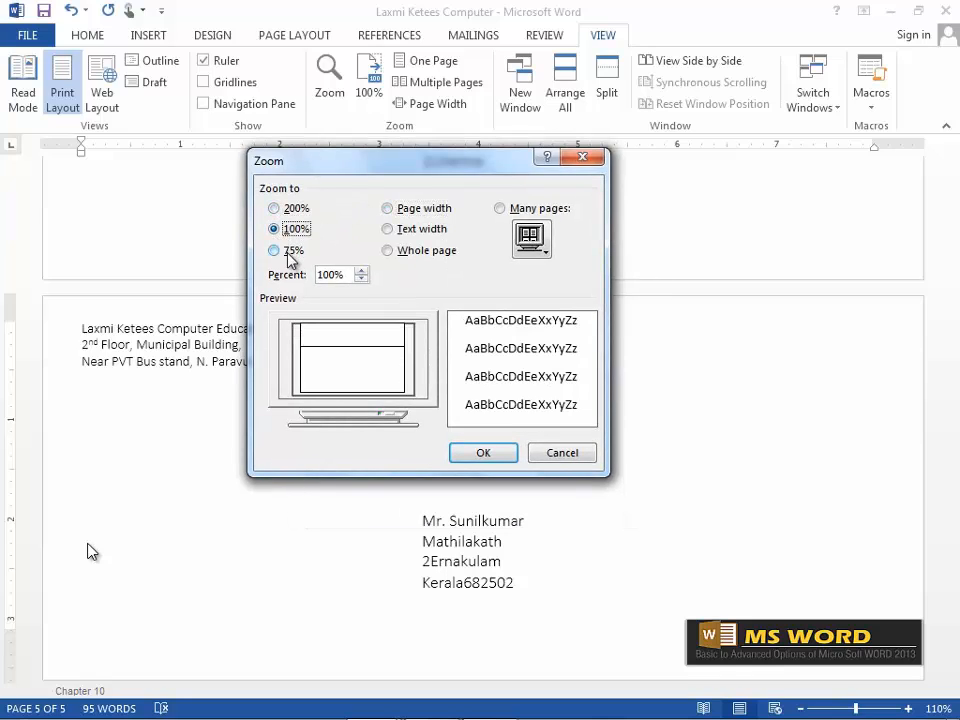
click(275, 251)
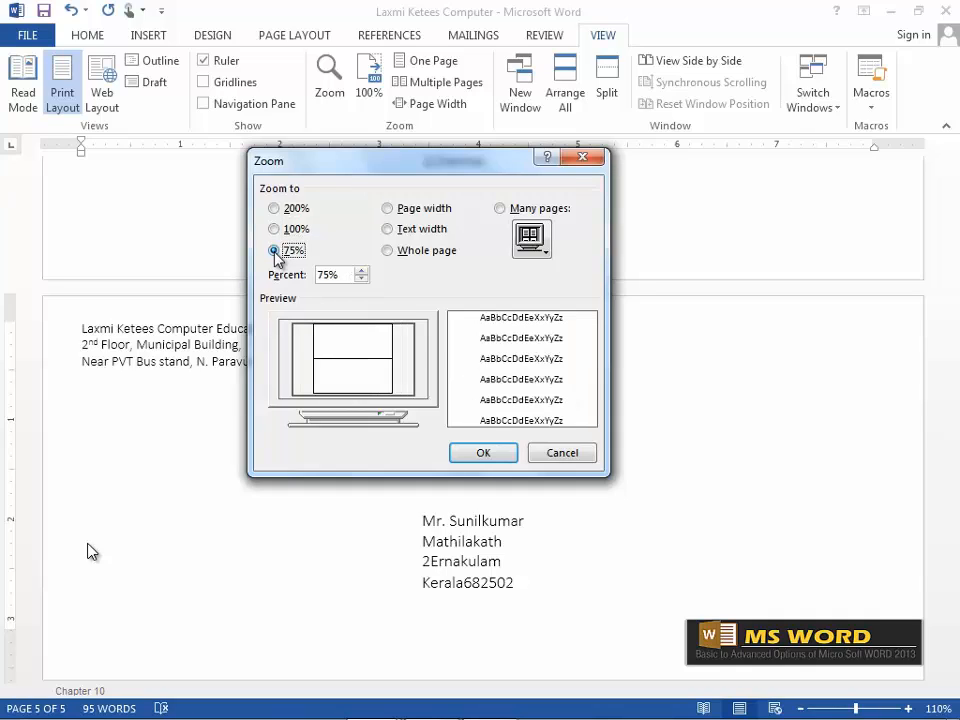
click(389, 209)
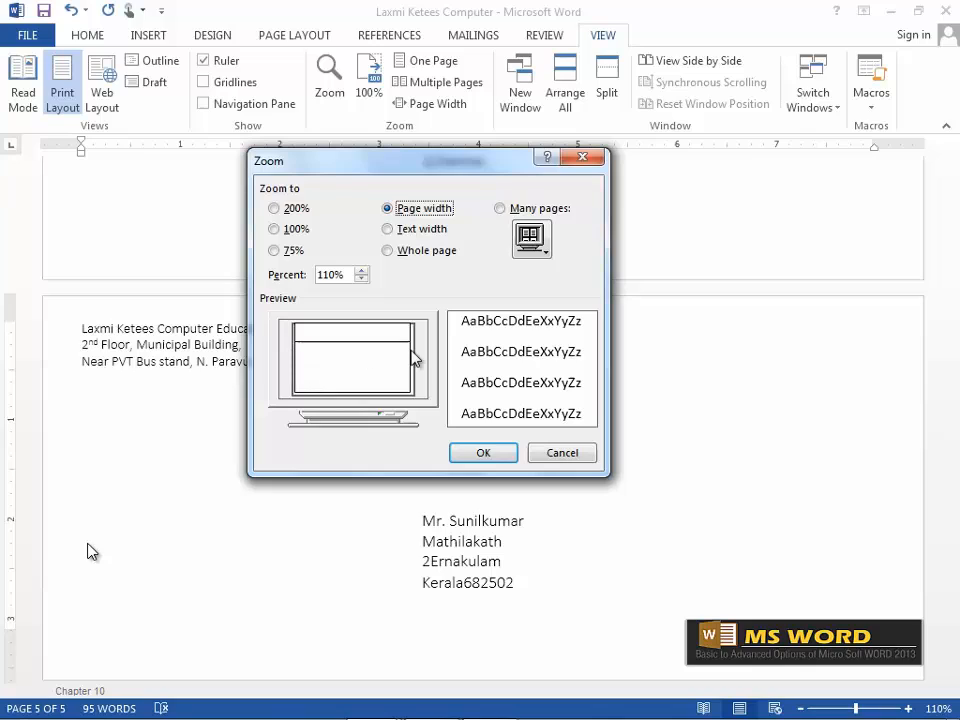
click(388, 229)
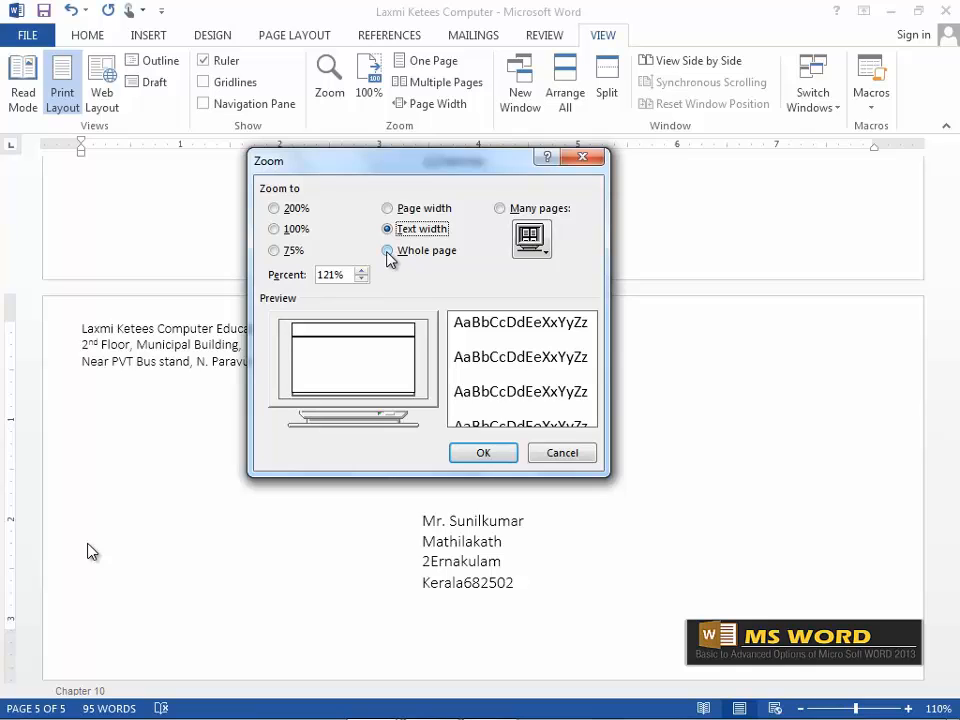
click(387, 250)
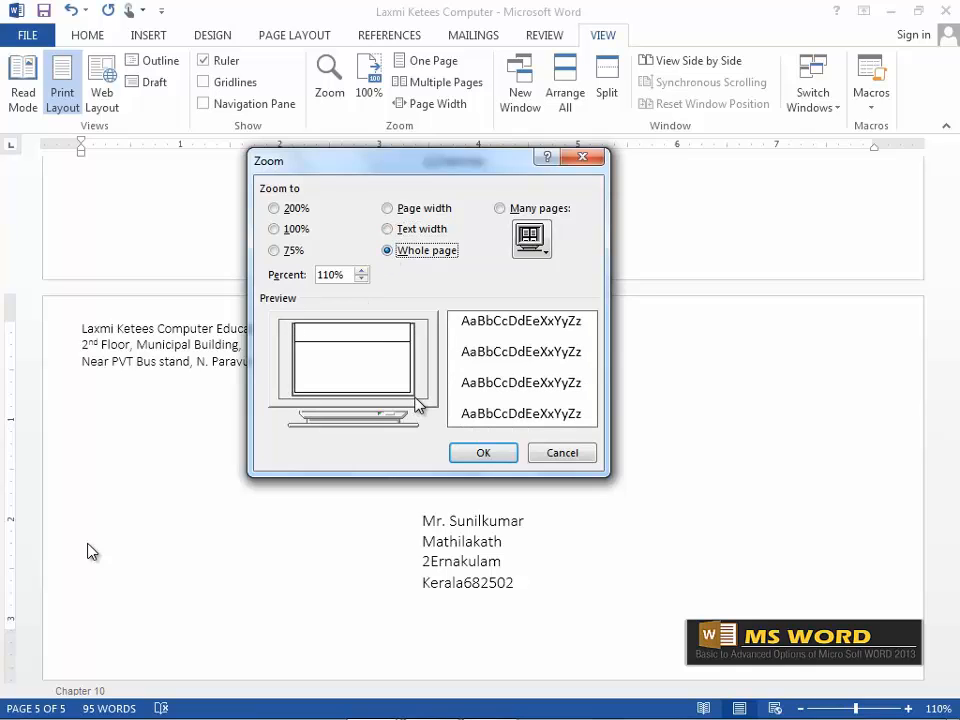
Preview the Many pages zoom, then apply 100% zoom to the envelopes.
click(499, 208)
click(545, 254)
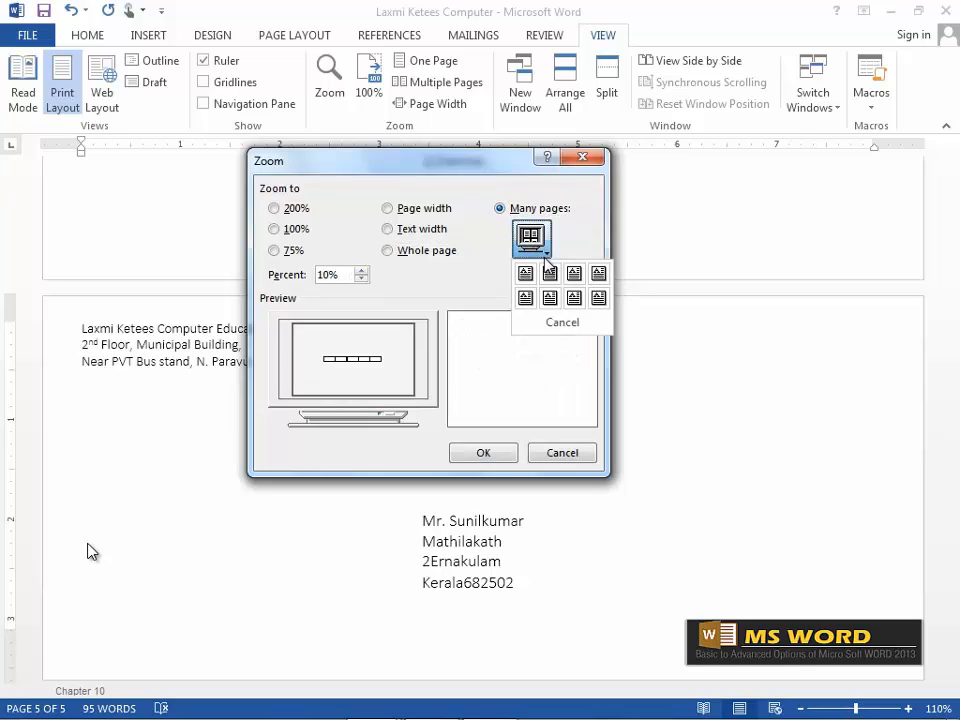
click(478, 262)
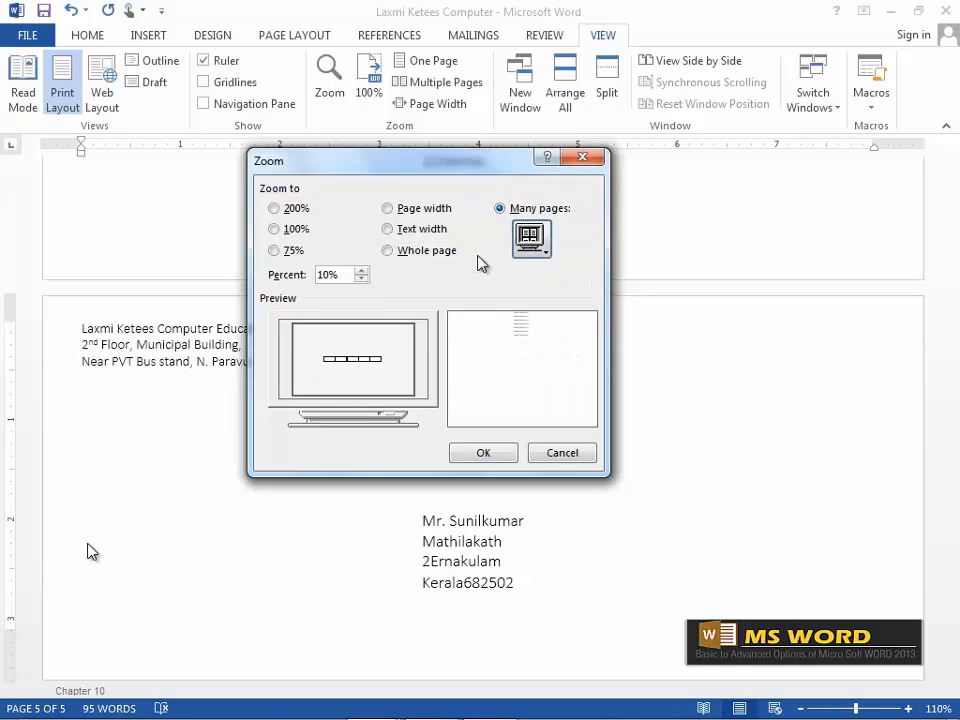
click(274, 229)
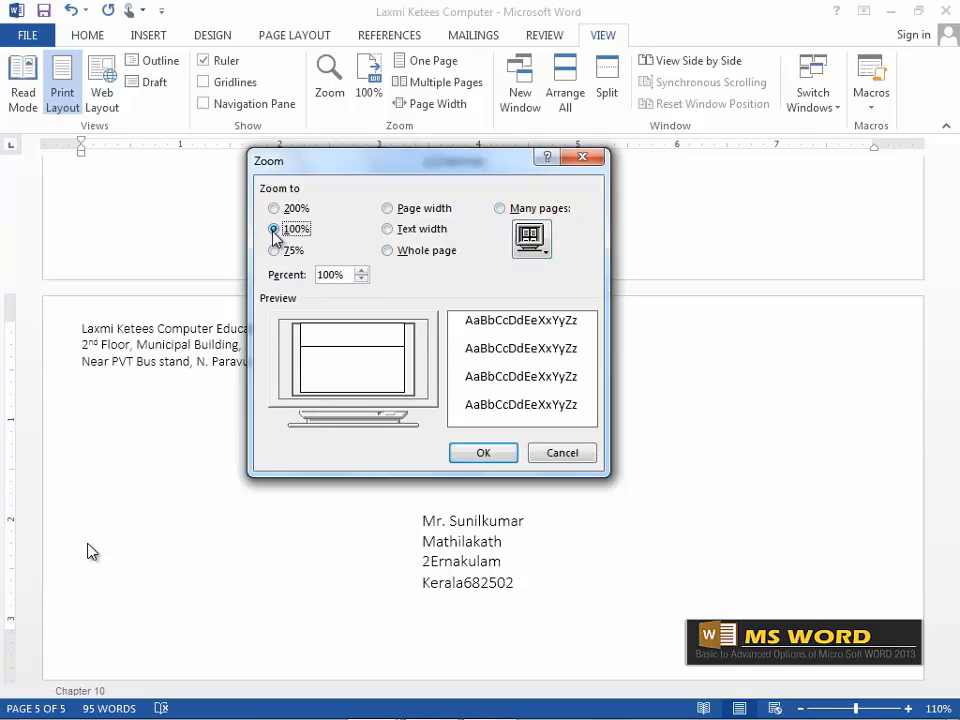
click(483, 451)
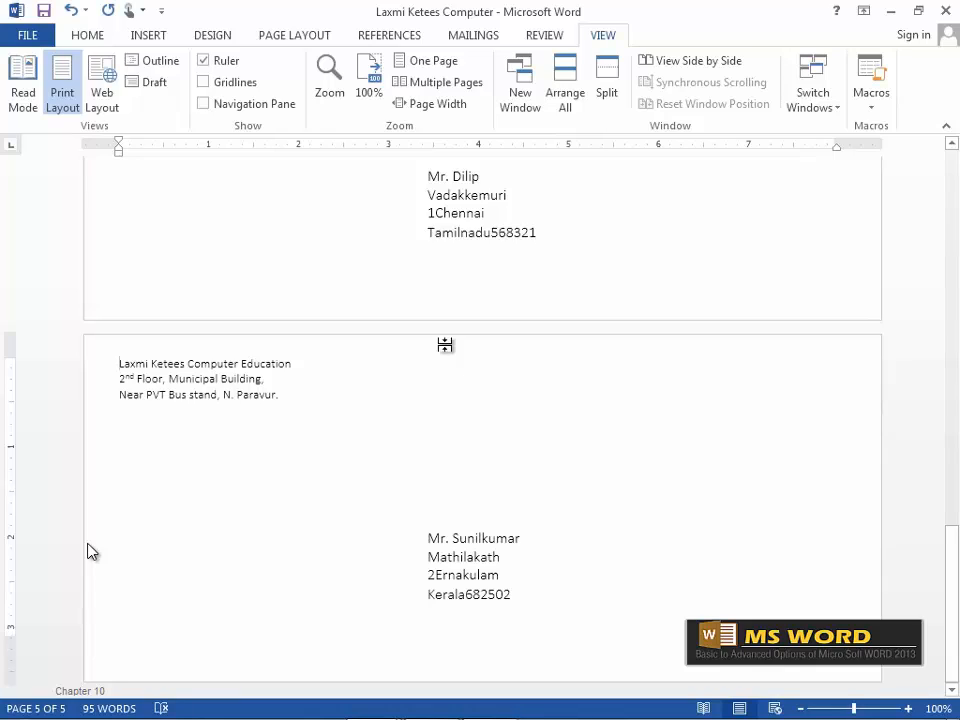
Set the envelopes to 100%, then to 200% magnification through the Zoom dialog.
click(379, 70)
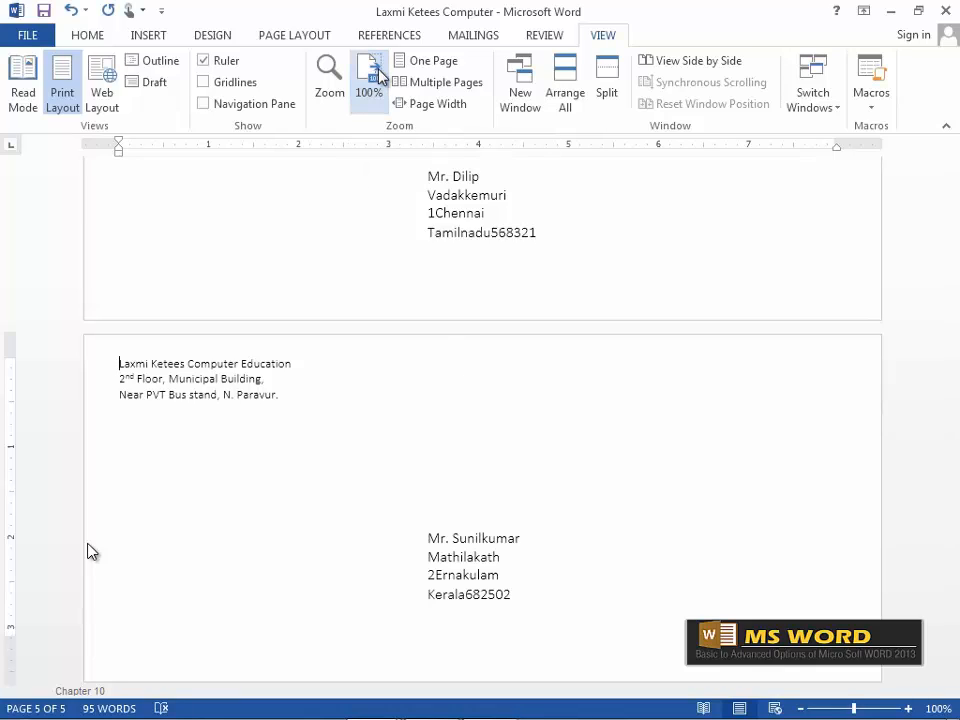
click(331, 78)
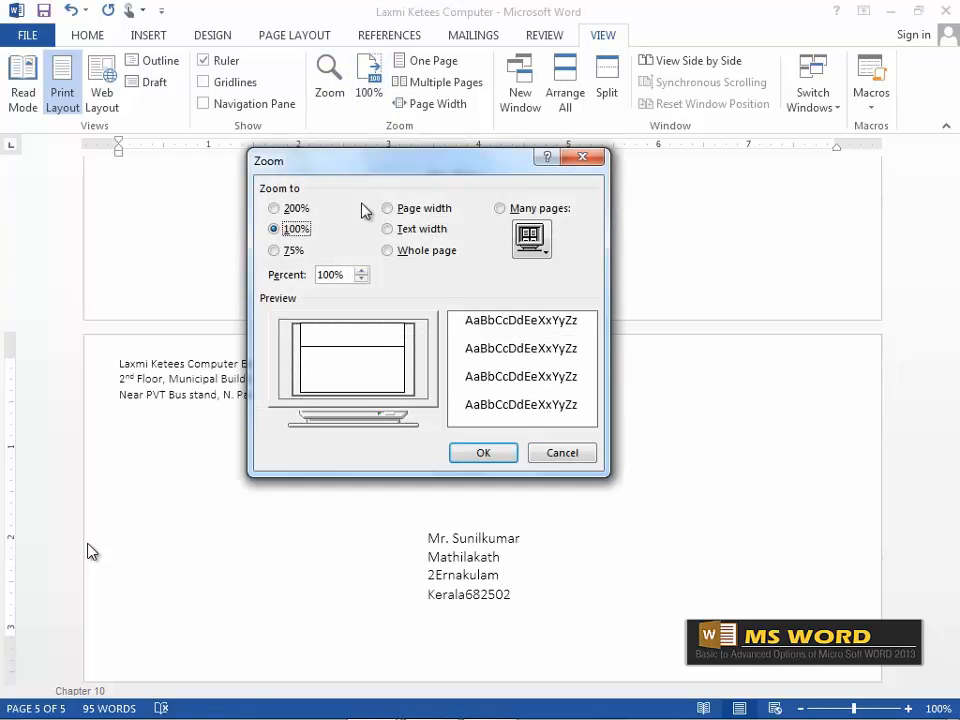
click(273, 208)
click(483, 453)
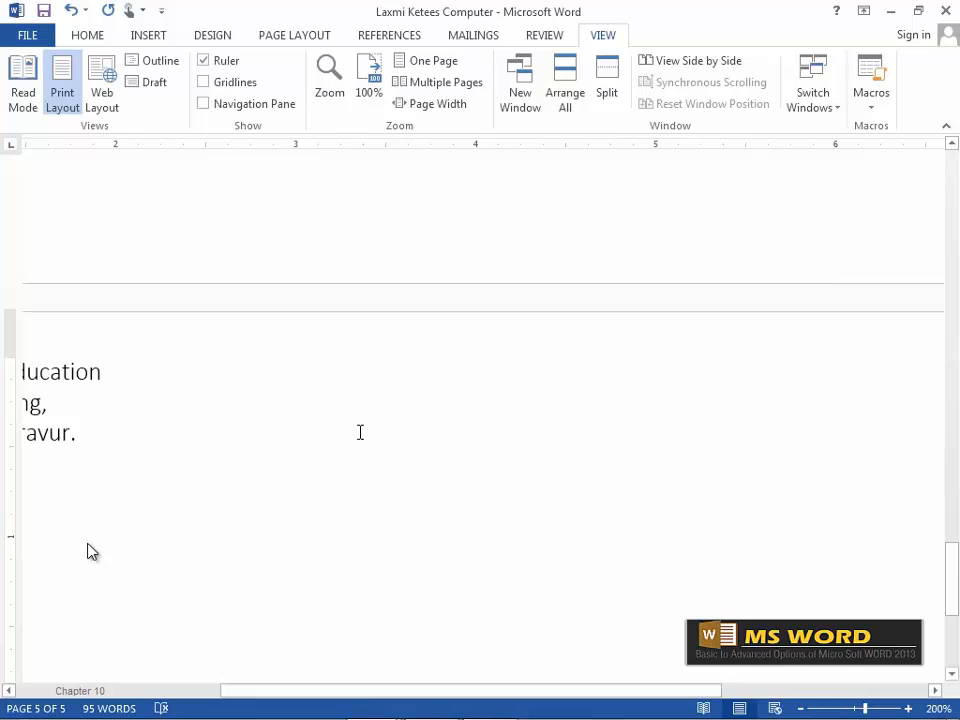
Switch through 100%, One Page, Multiple Pages and finally Page Width zoom.
click(374, 70)
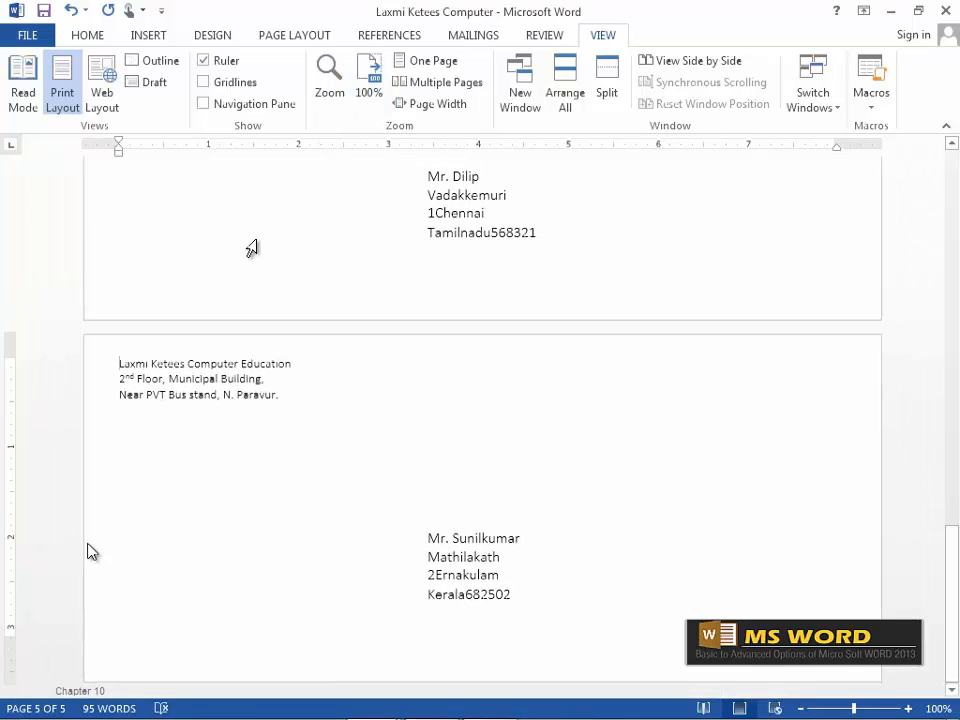
click(403, 62)
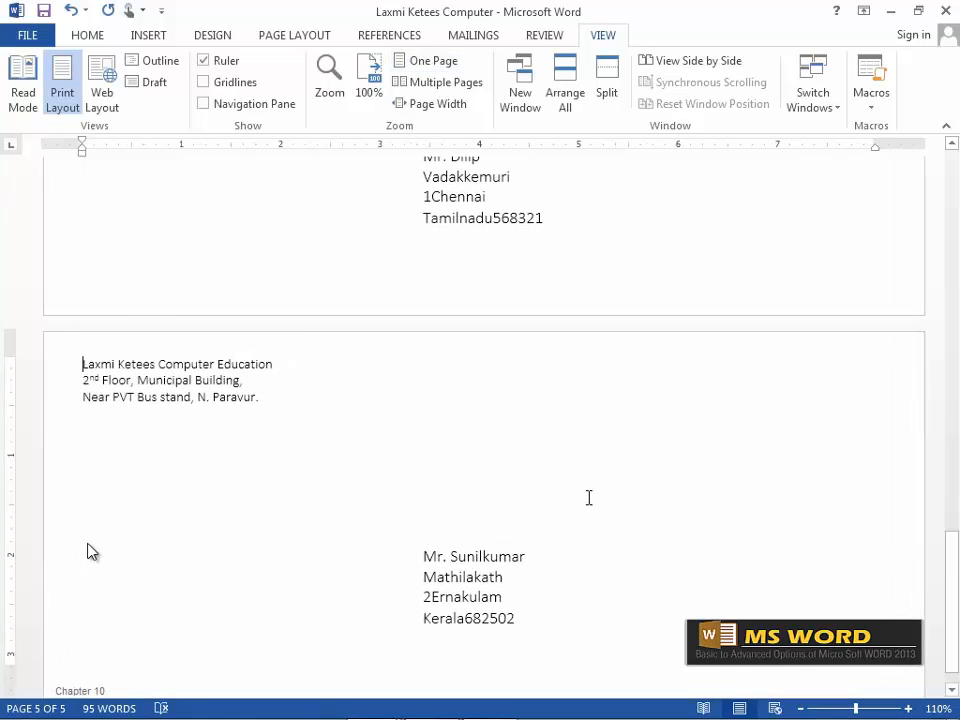
click(420, 82)
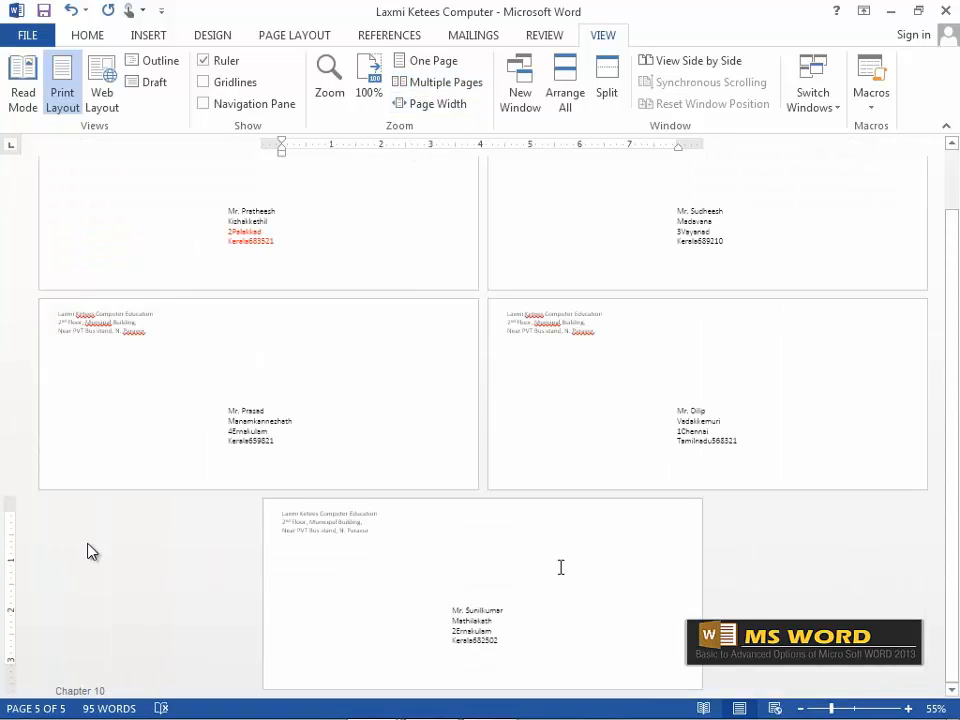
click(420, 104)
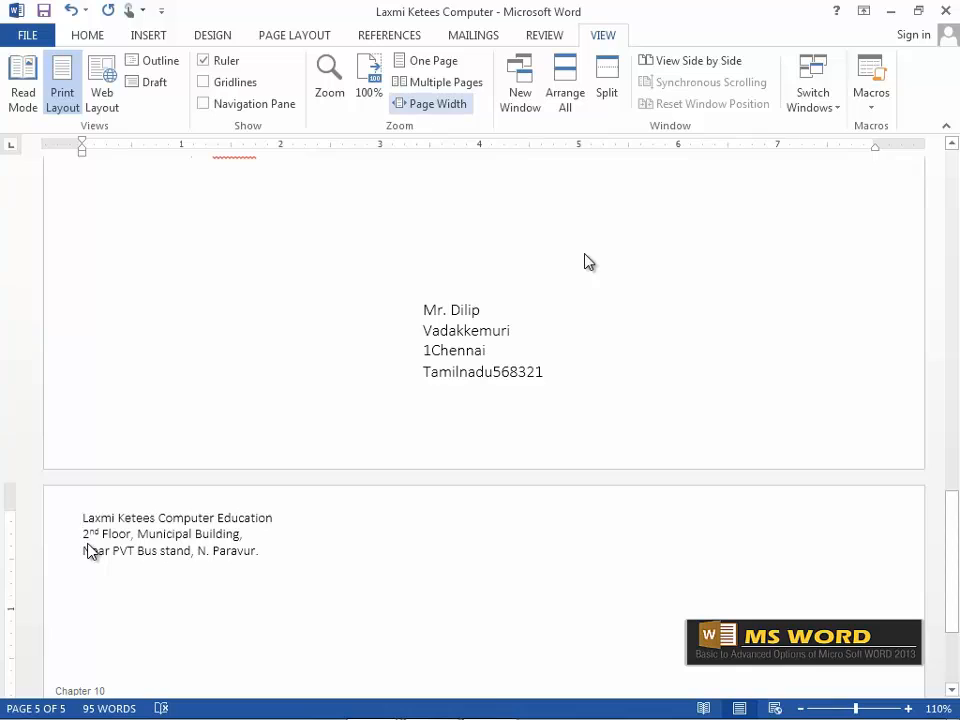
Open a second window of the envelope document and bring window :2 forward.
click(530, 106)
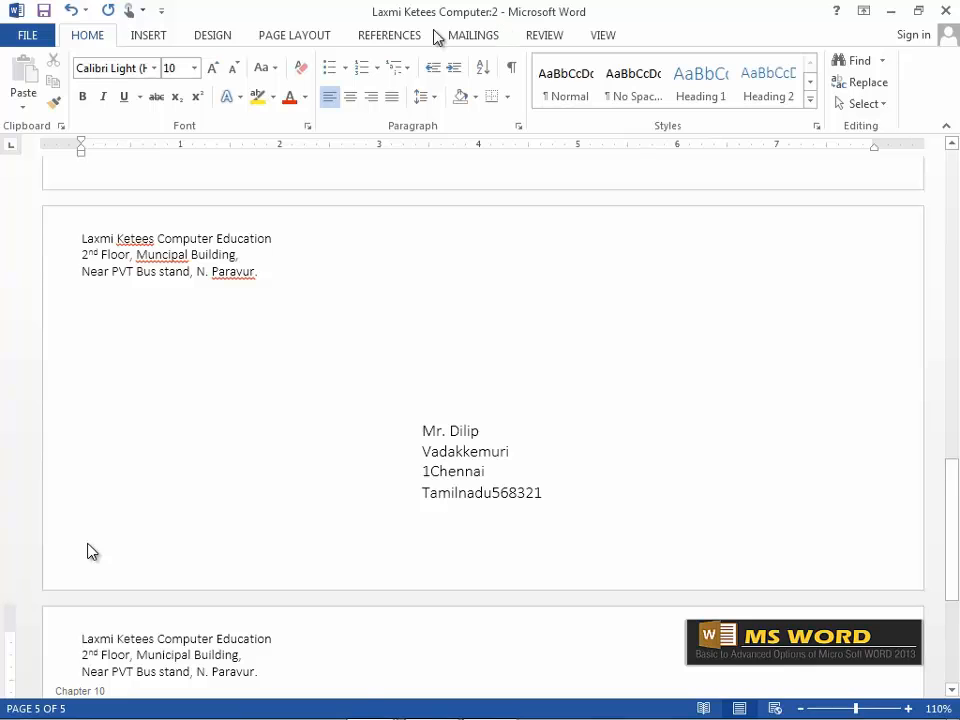
mouse_move(383, 712)
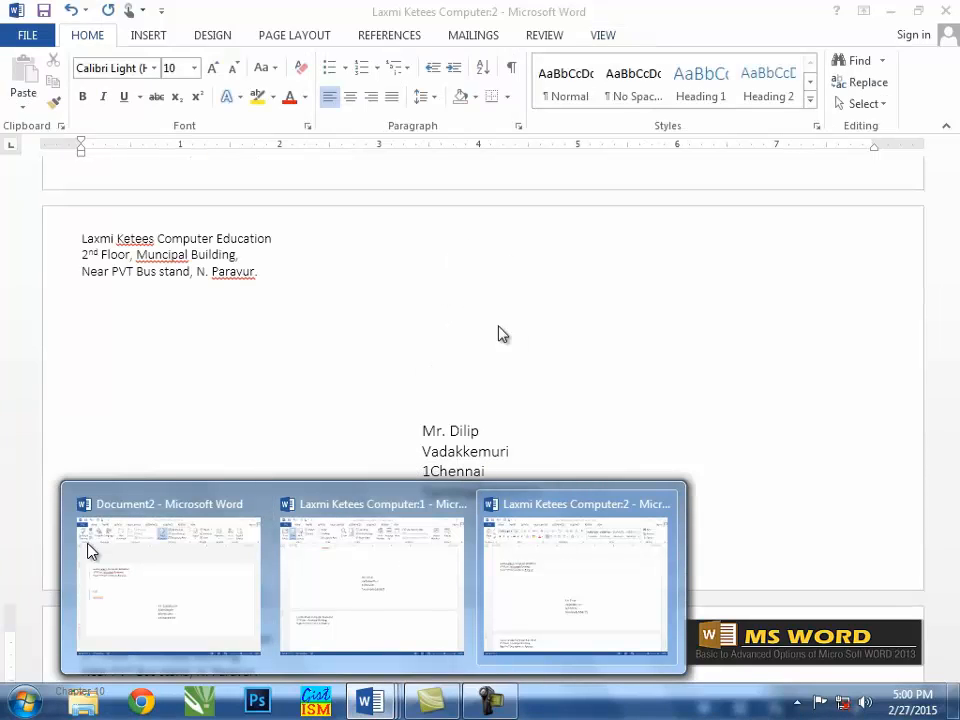
click(617, 564)
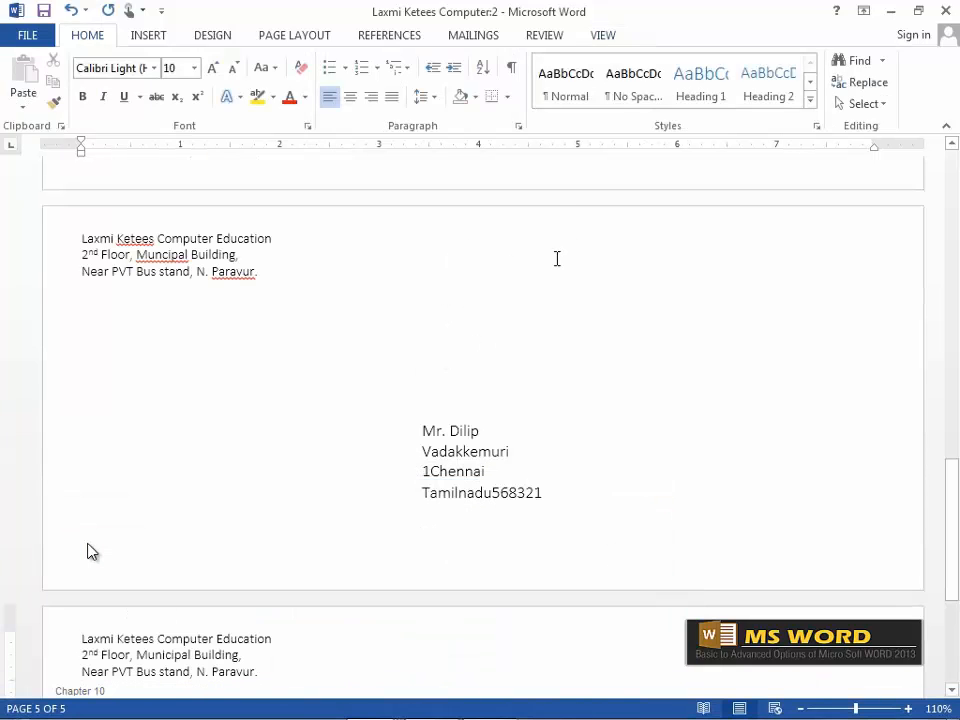
Tile windows :1 and :2 one above the other with Arrange All.
click(613, 38)
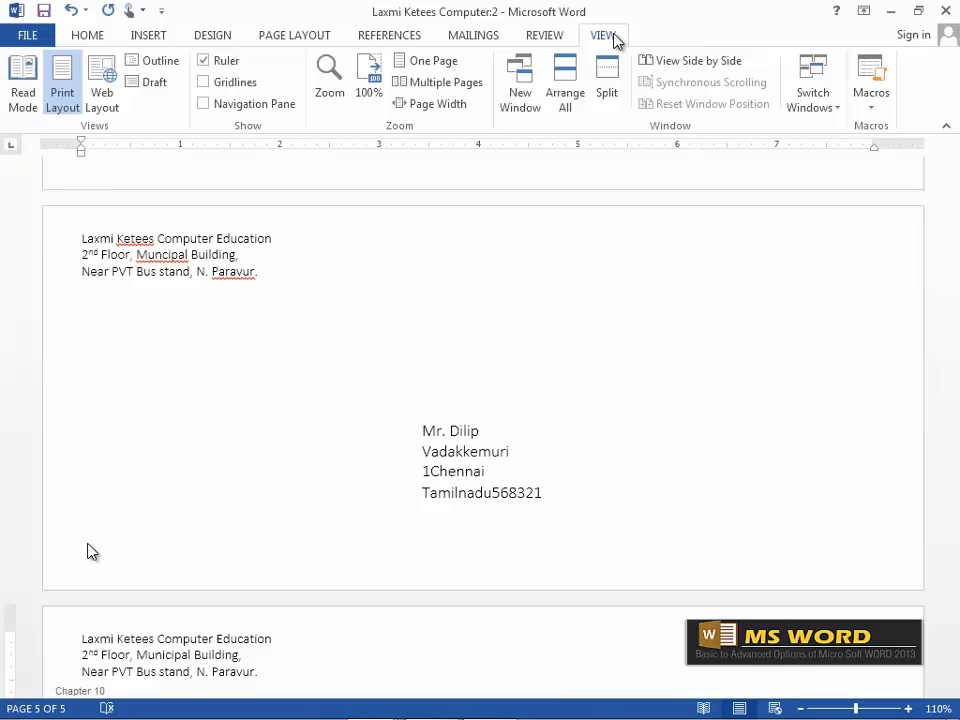
click(565, 92)
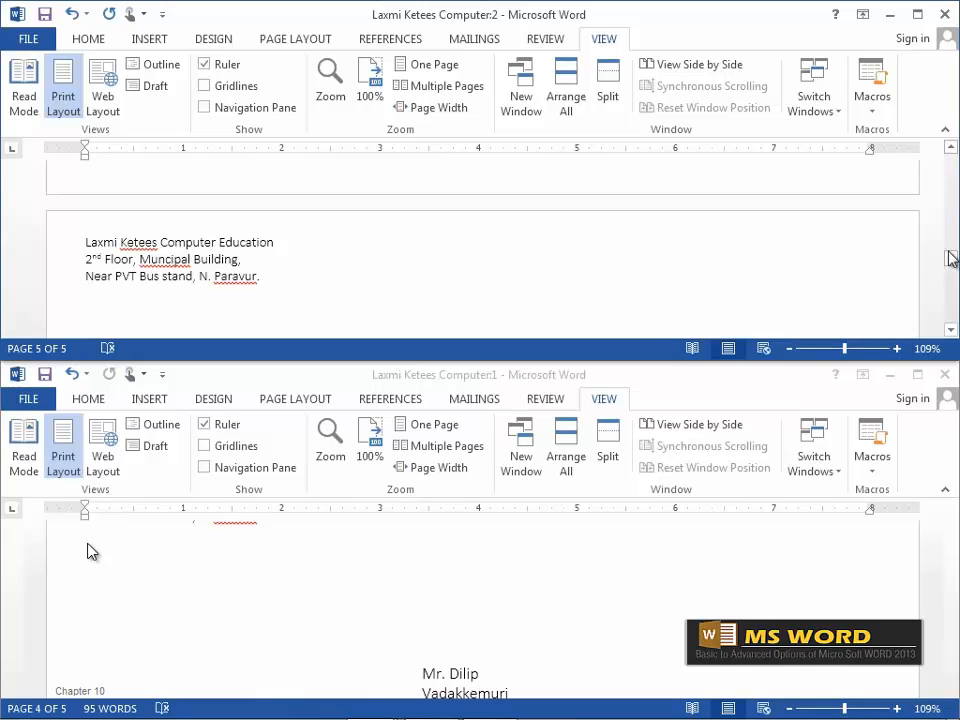
scroll(437, 300, down, 2)
scroll(439, 244, up, 2)
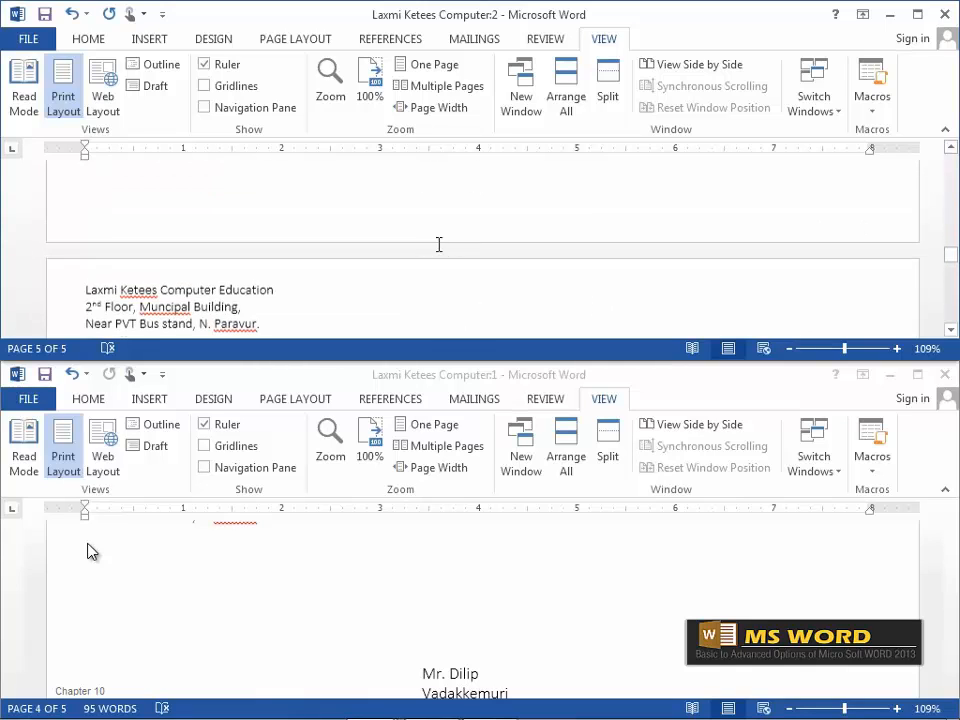
scroll(439, 242, down, 2)
scroll(581, 598, down, 3)
scroll(578, 553, up, 3)
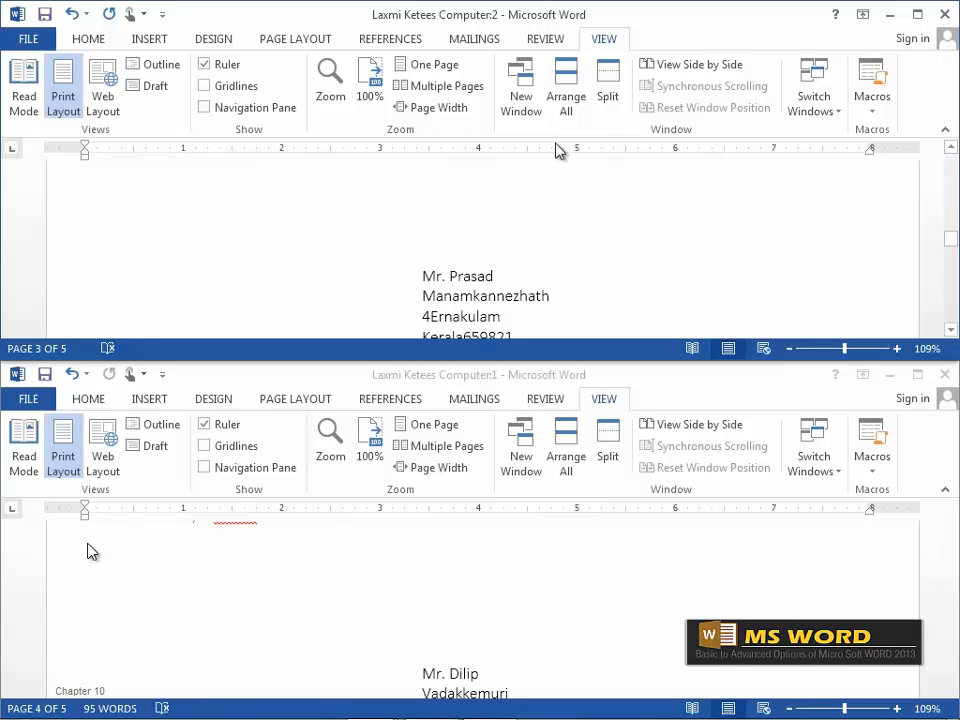
Close the second window, maximise the remaining one, and split it into two panes.
click(944, 374)
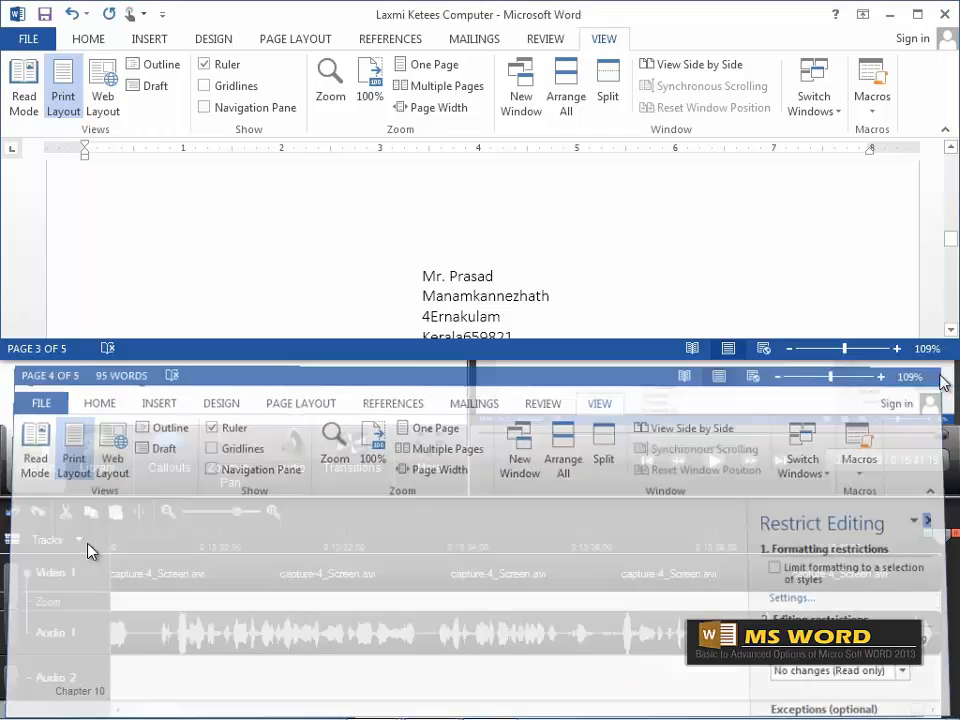
click(917, 14)
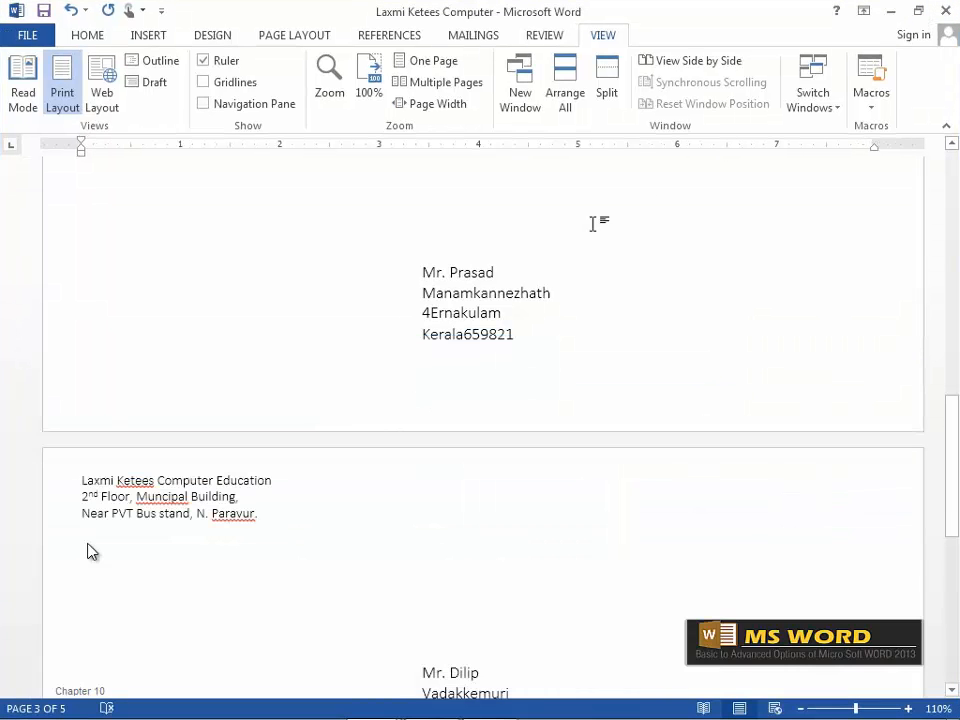
click(608, 92)
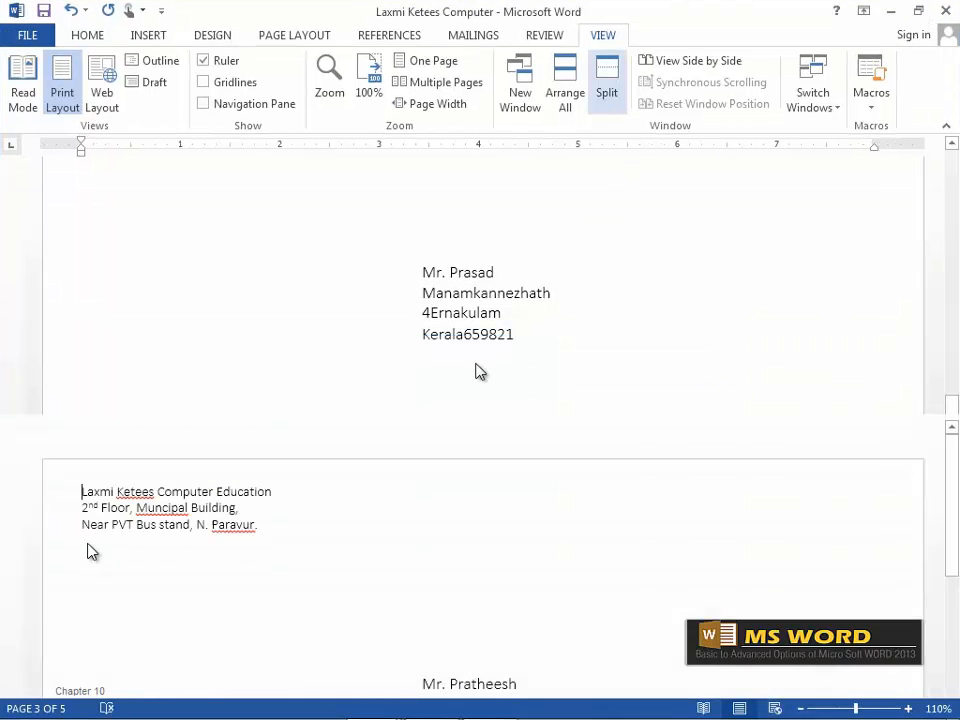
Scroll through the split panes, then remove the split.
scroll(384, 442, down, 1)
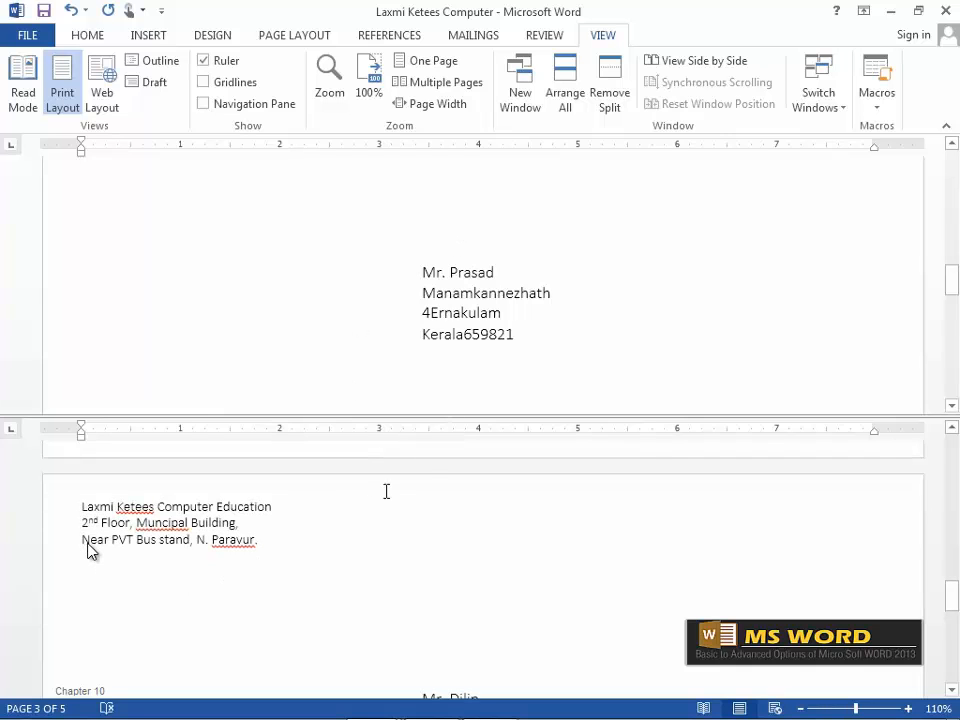
scroll(392, 471, down, 2)
scroll(392, 471, up, 9)
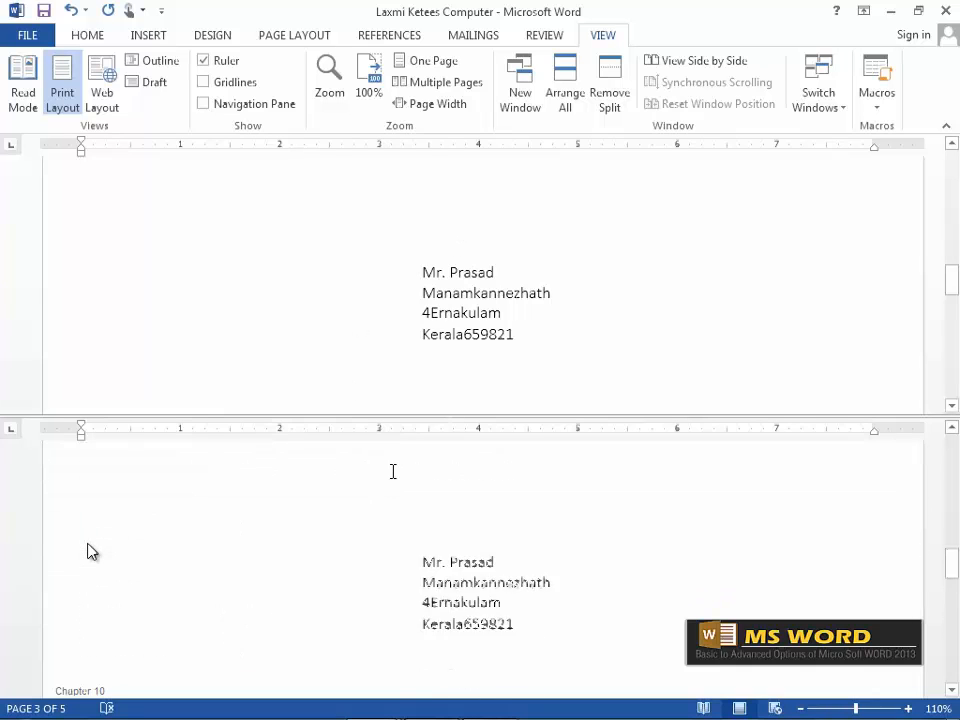
scroll(450, 311, down, 10)
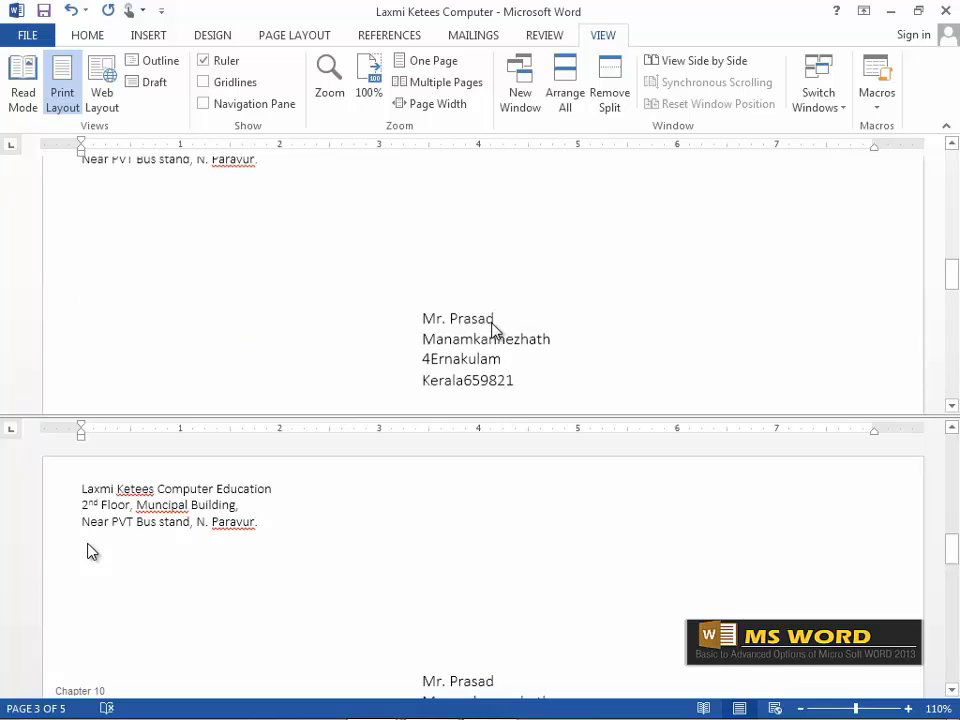
click(618, 95)
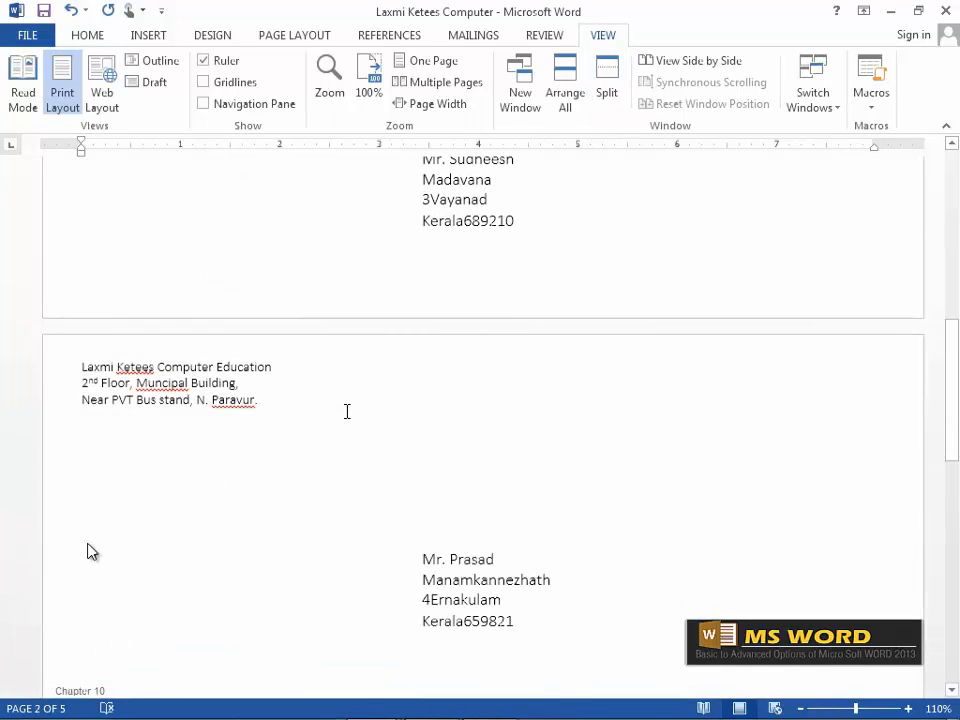
scroll(354, 441, up, 6)
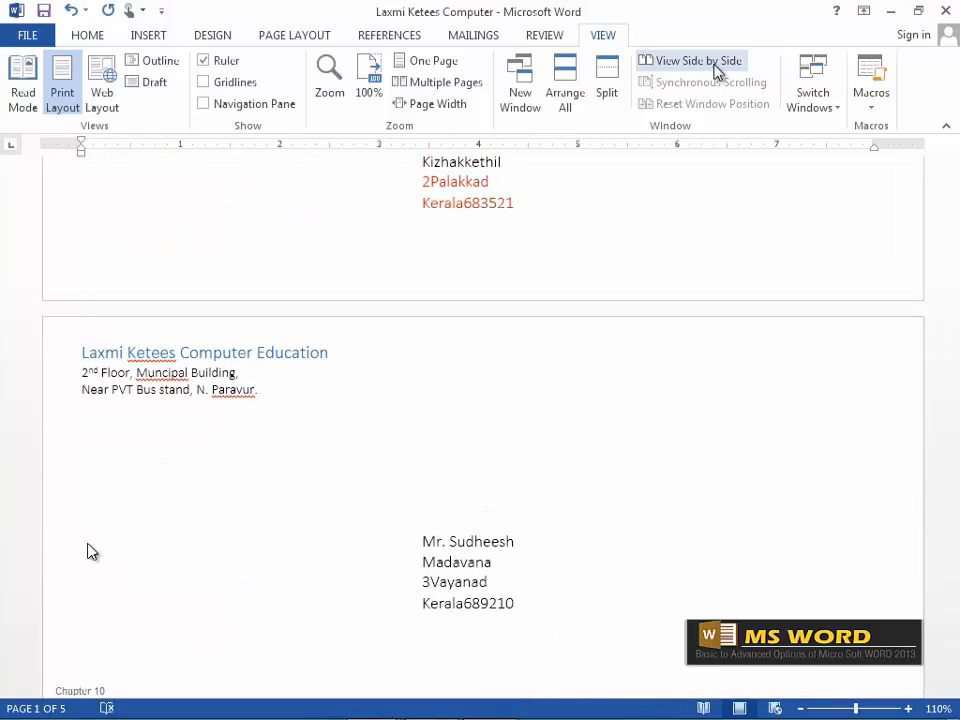
Compare the envelopes side by side with Document2, then maximise the envelope window.
click(716, 72)
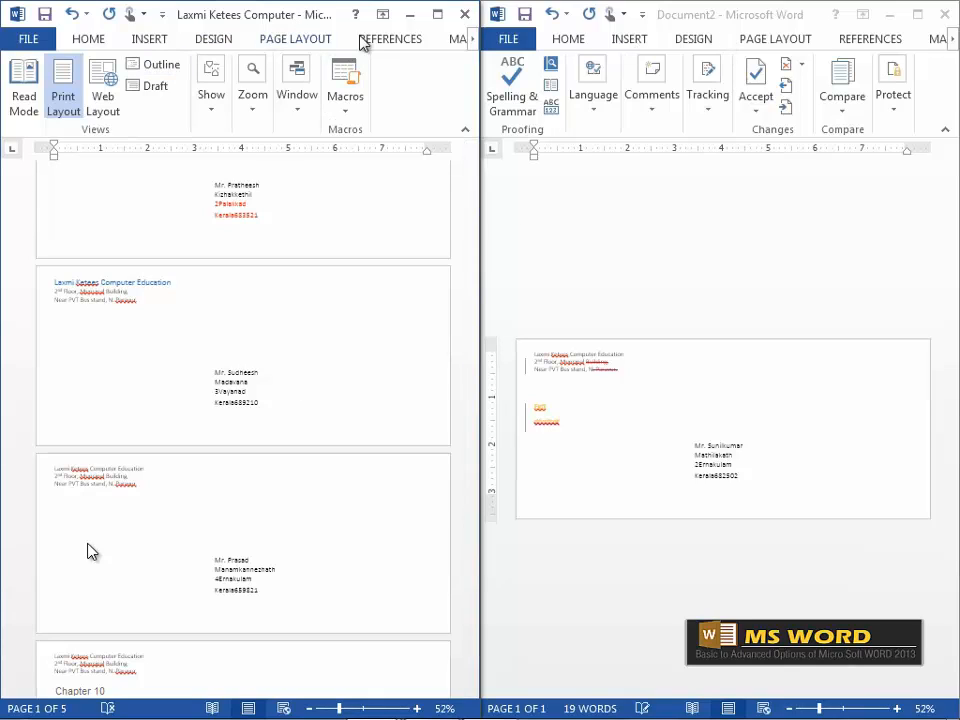
scroll(385, 480, down, 2)
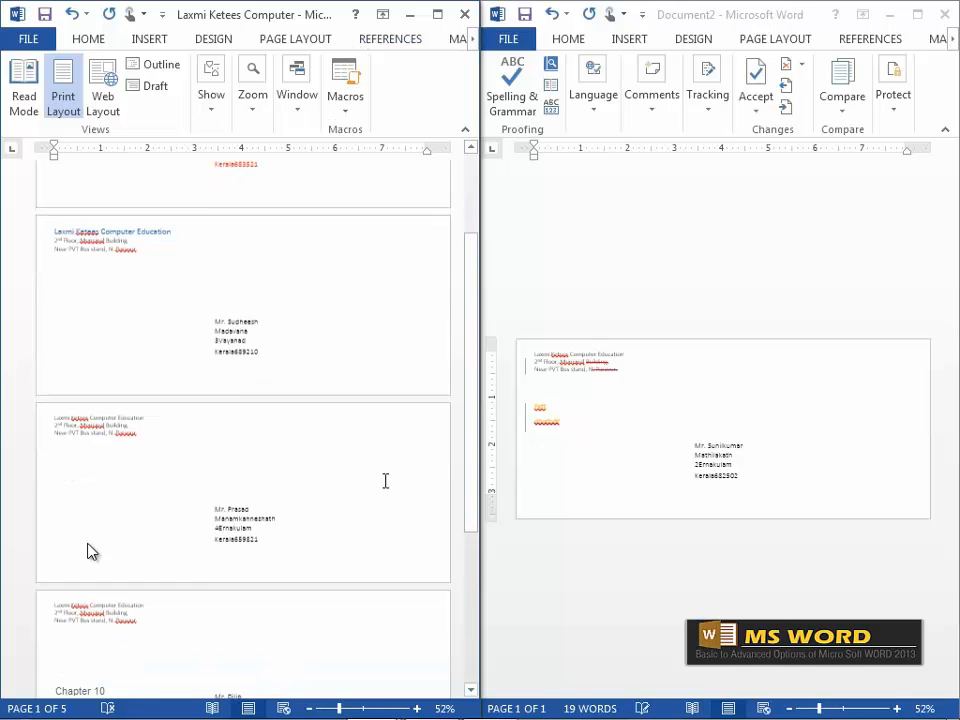
scroll(385, 480, up, 3)
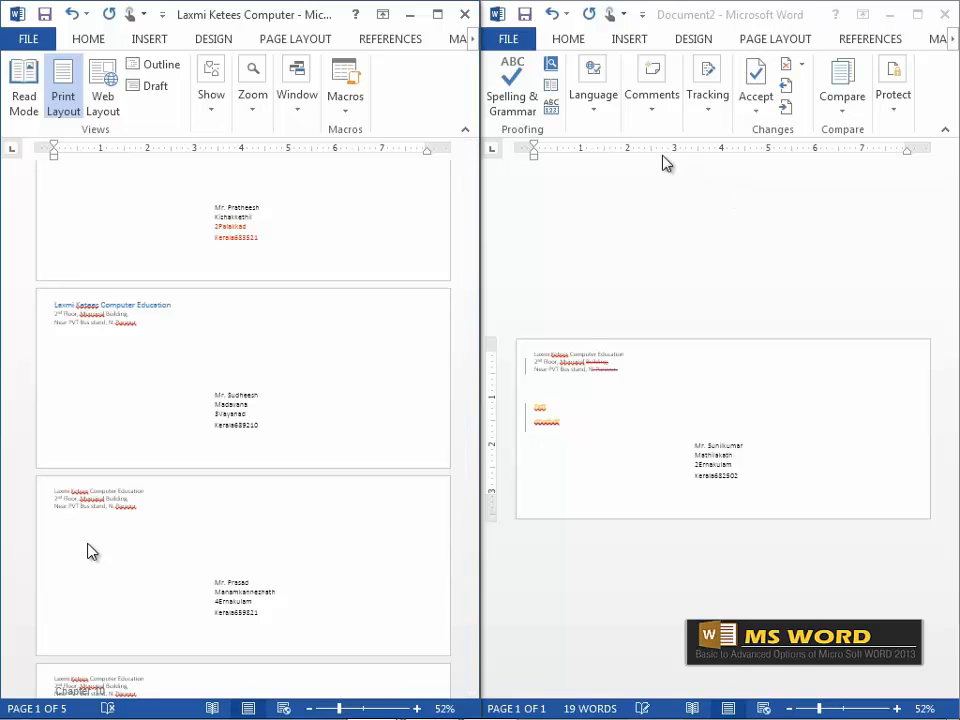
click(438, 15)
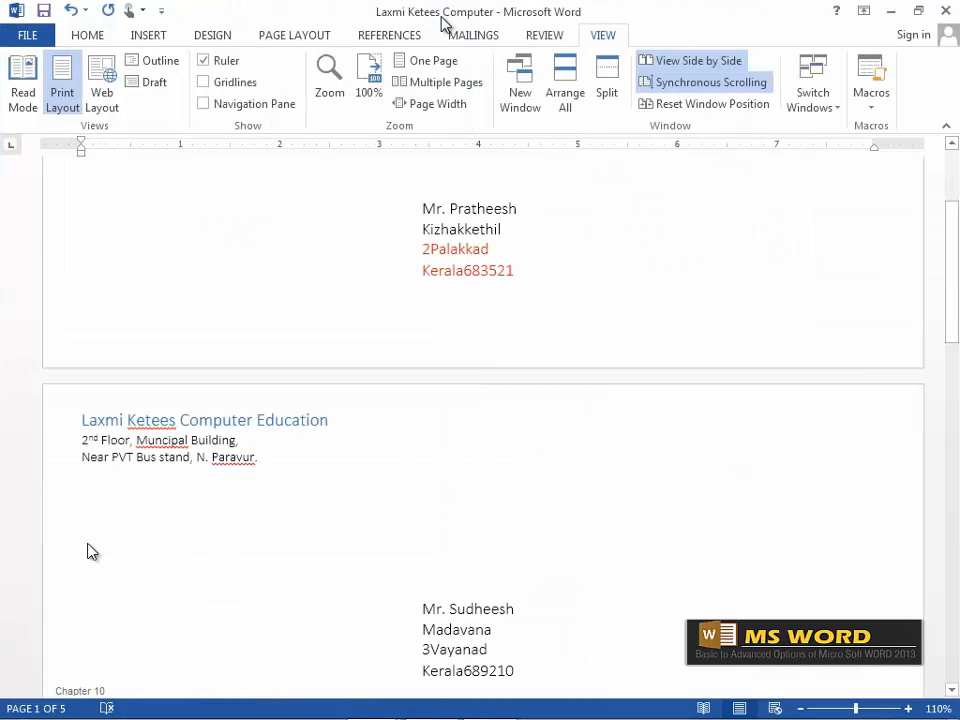
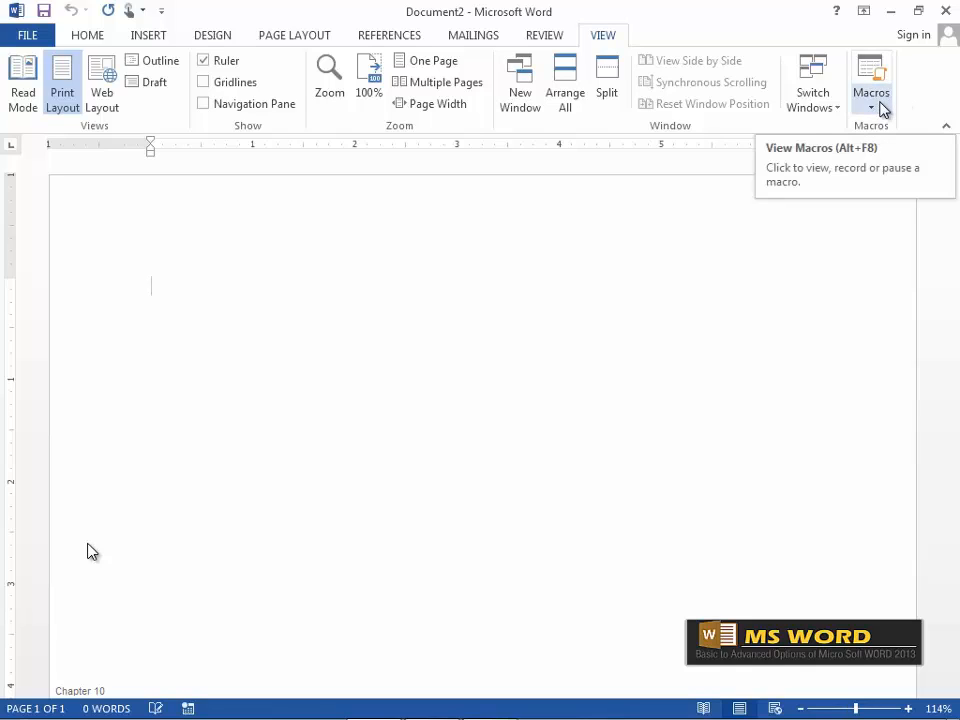
Open the list of existing macros, then close it without changes.
click(883, 107)
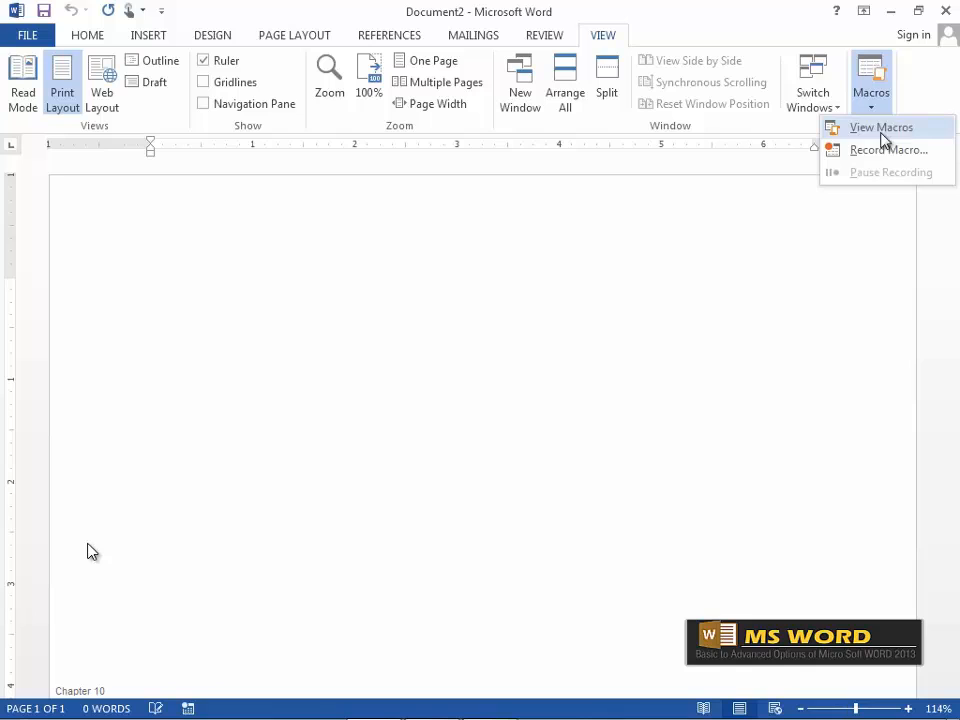
click(883, 129)
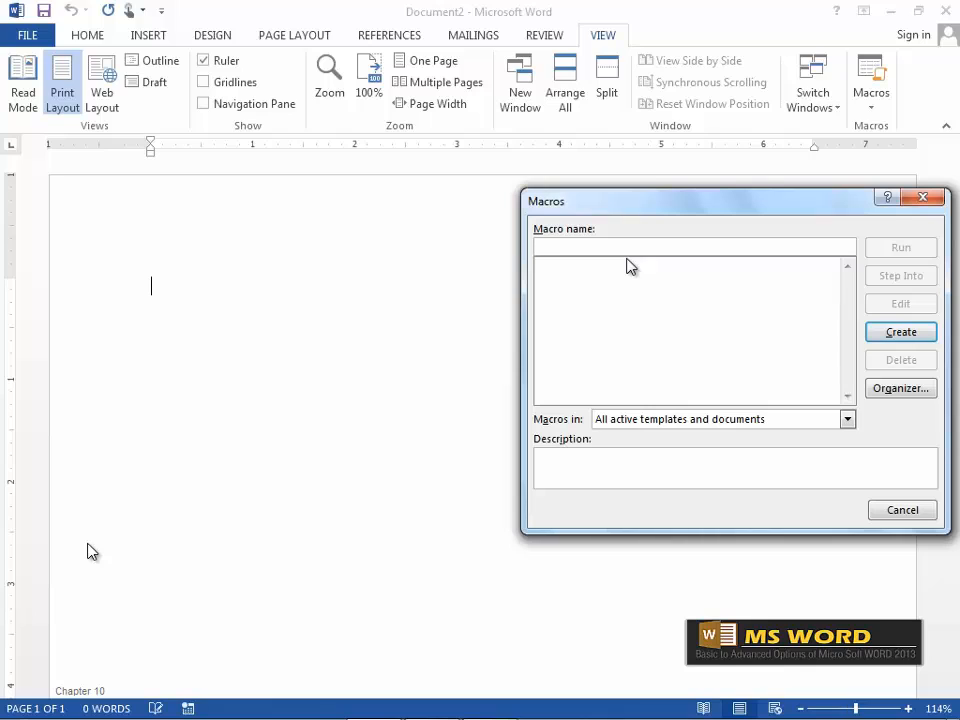
click(913, 510)
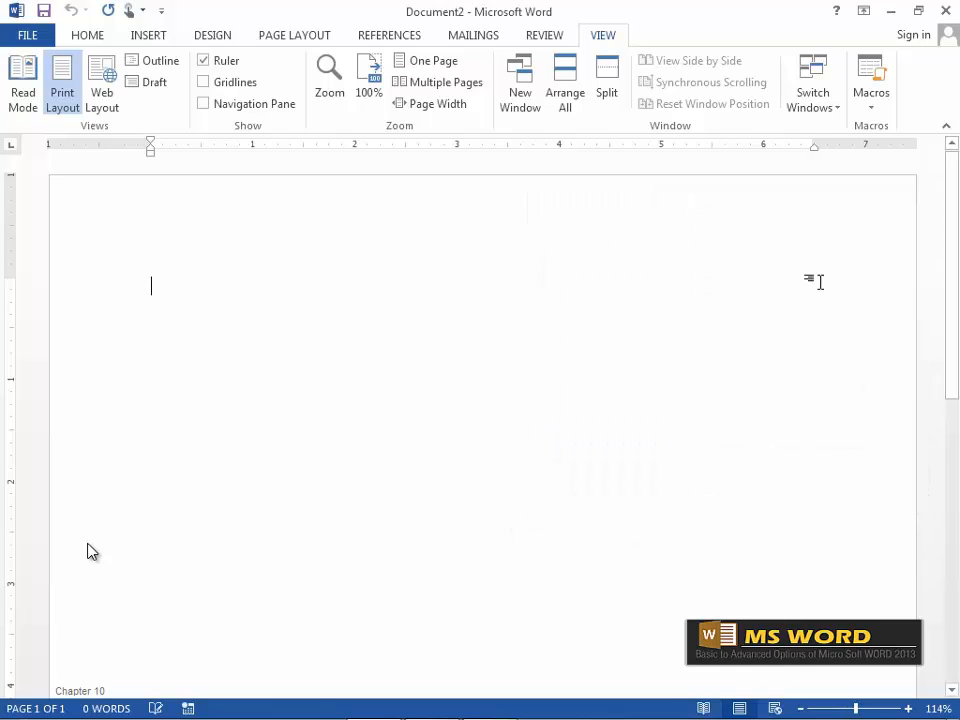
Begin recording a new macro named Tablegreen, stored in All Documents (Normal.dotm).
click(880, 110)
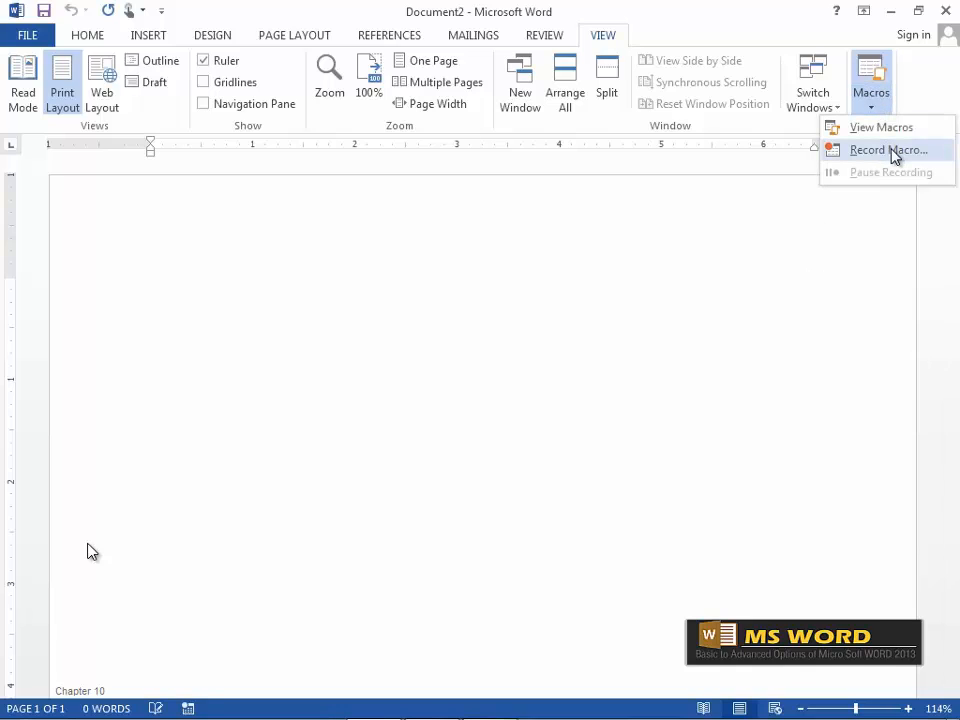
click(889, 150)
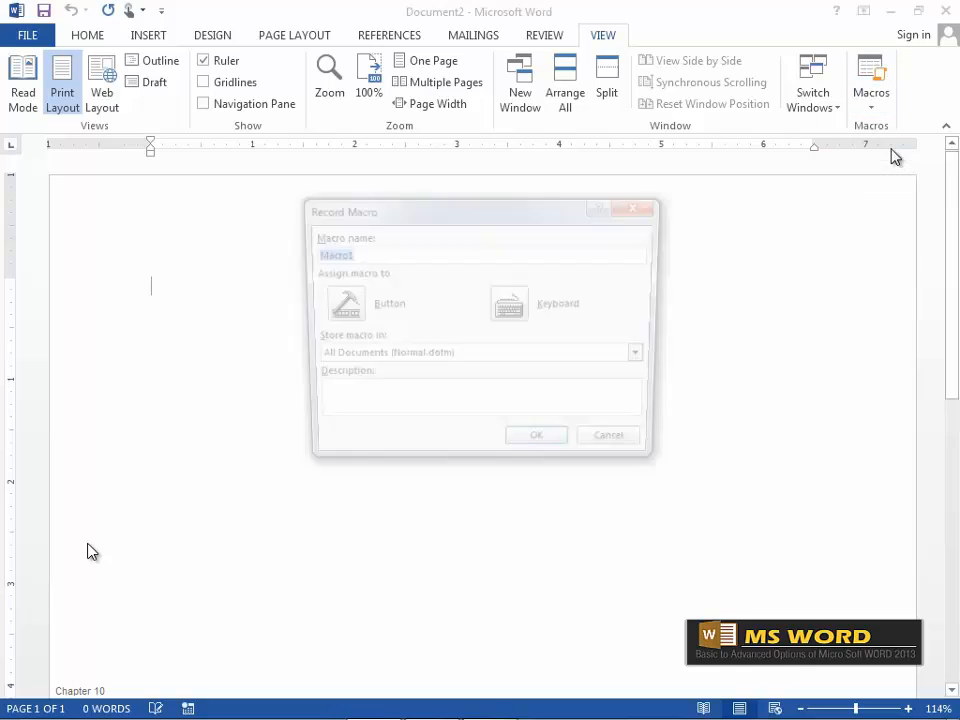
drag(368, 220, 420, 213)
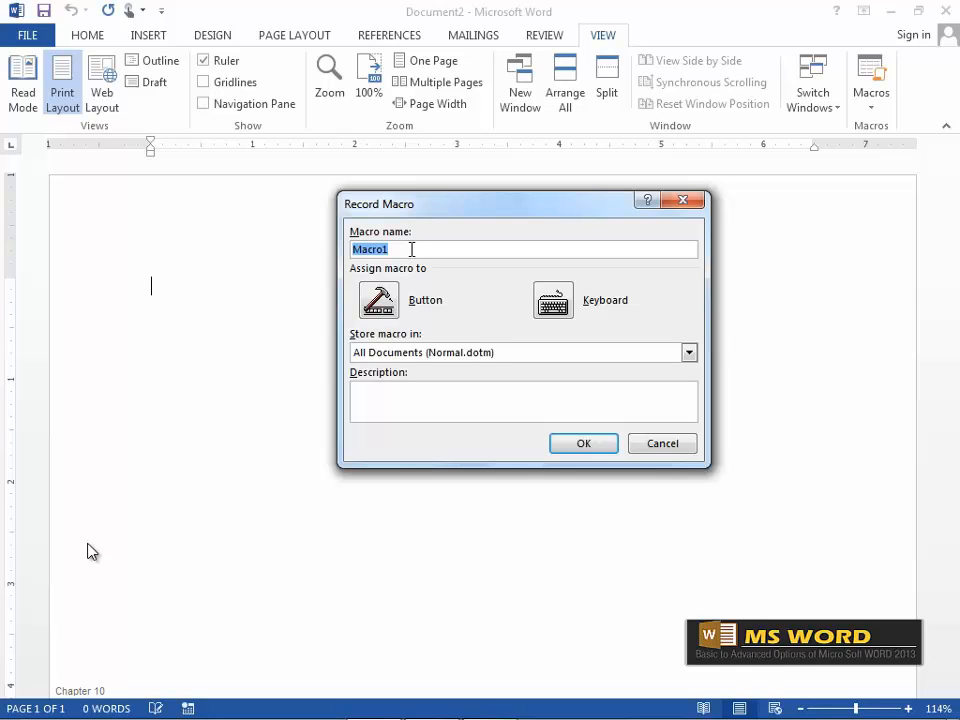
text(Table green)
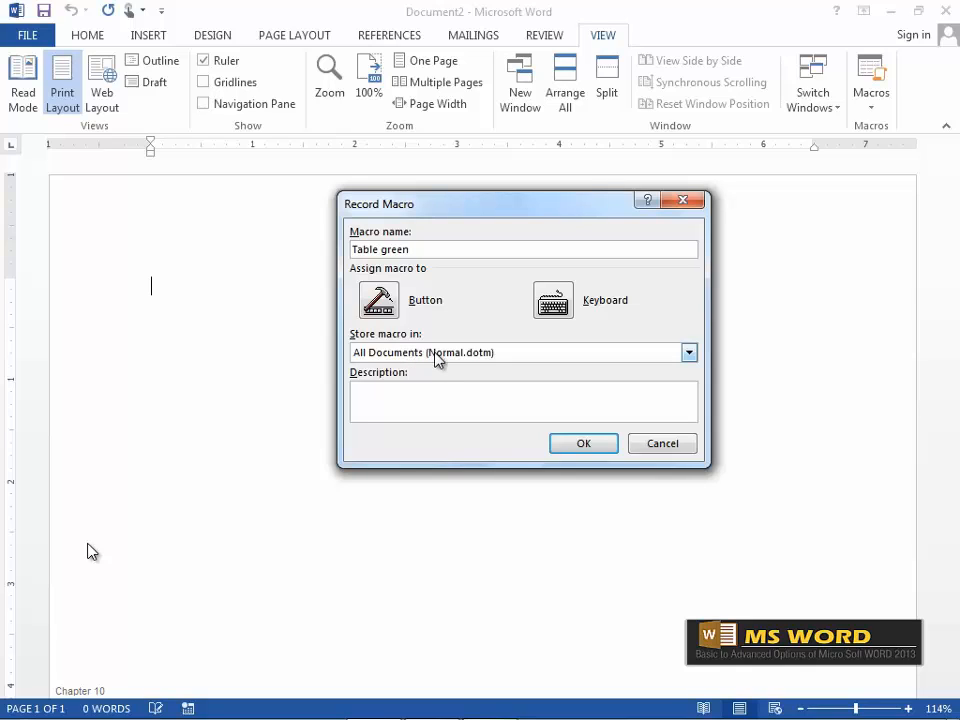
click(689, 352)
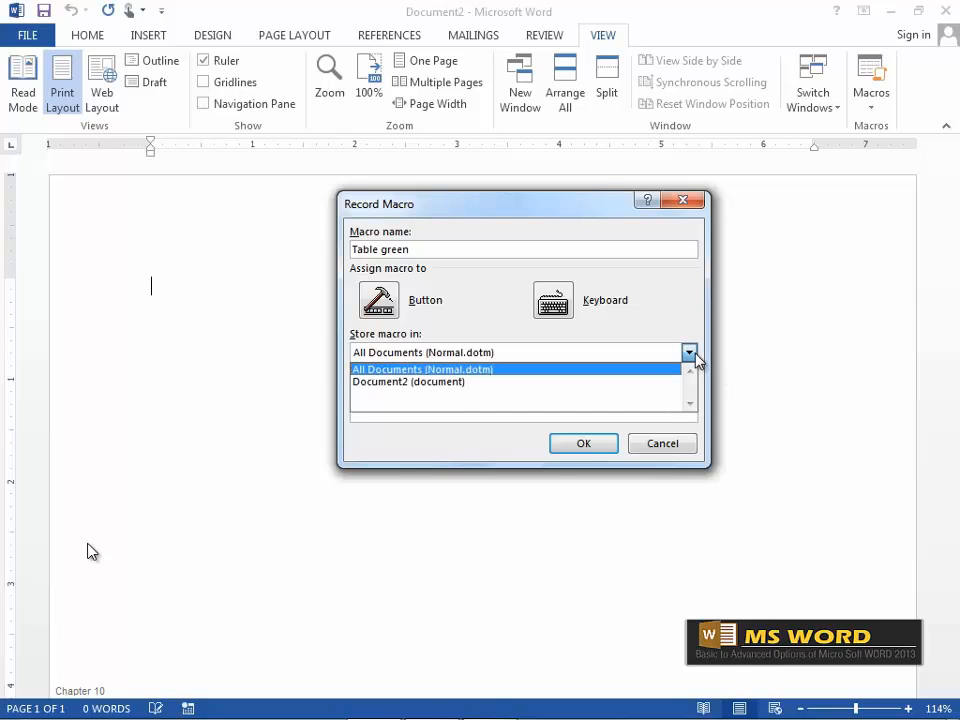
click(445, 369)
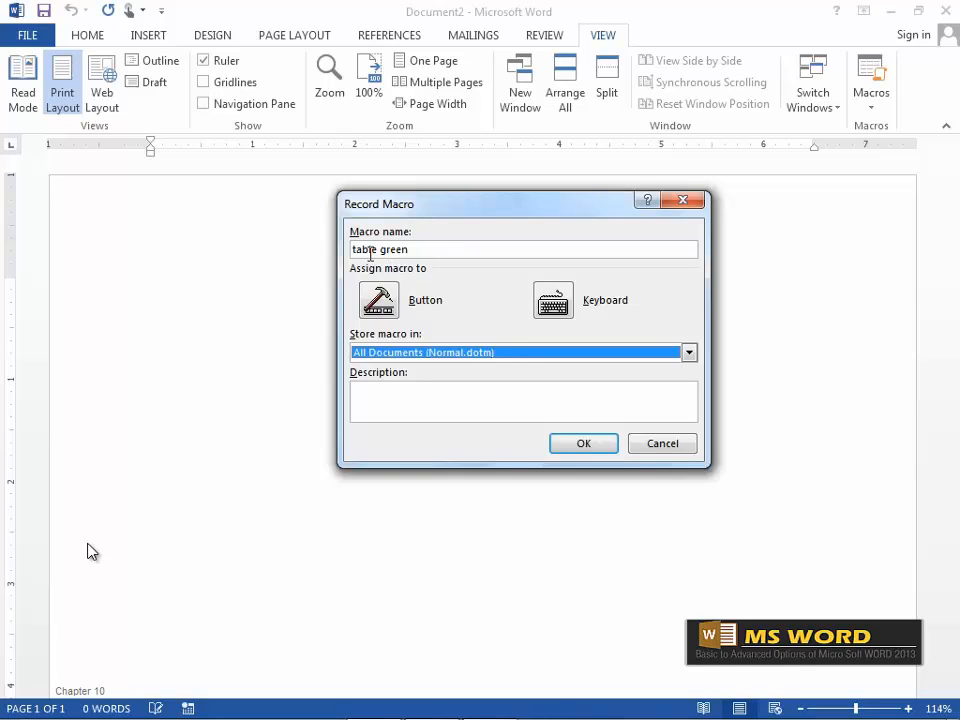
click(386, 251)
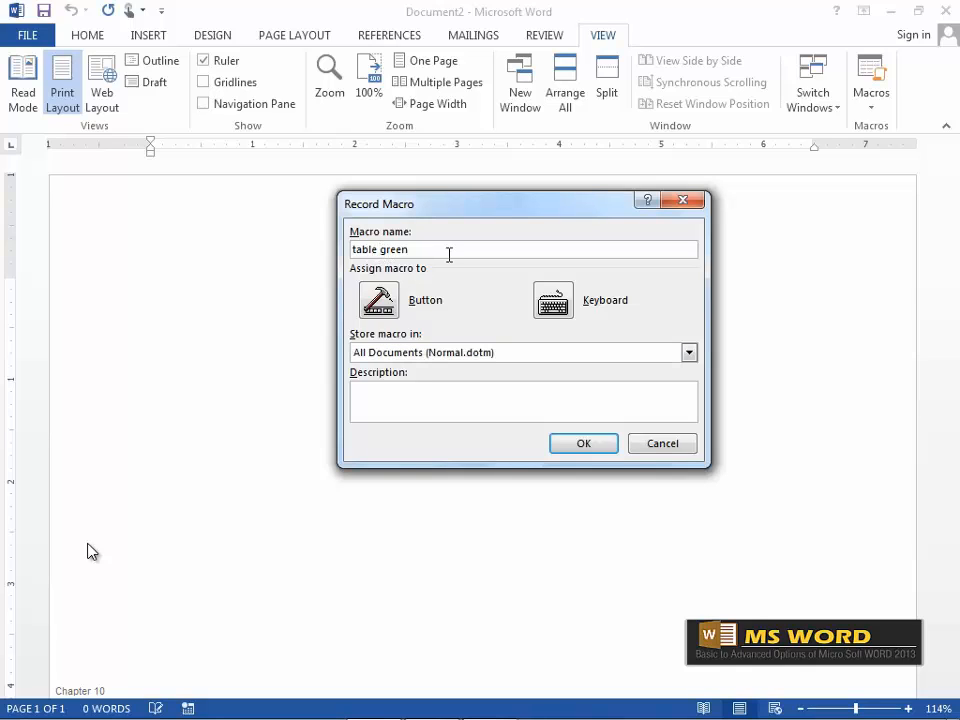
key(BackSpace)
Add Normal.NewMacros.tablegreen to the Quick Access Toolbar with the teal square icon.
click(388, 303)
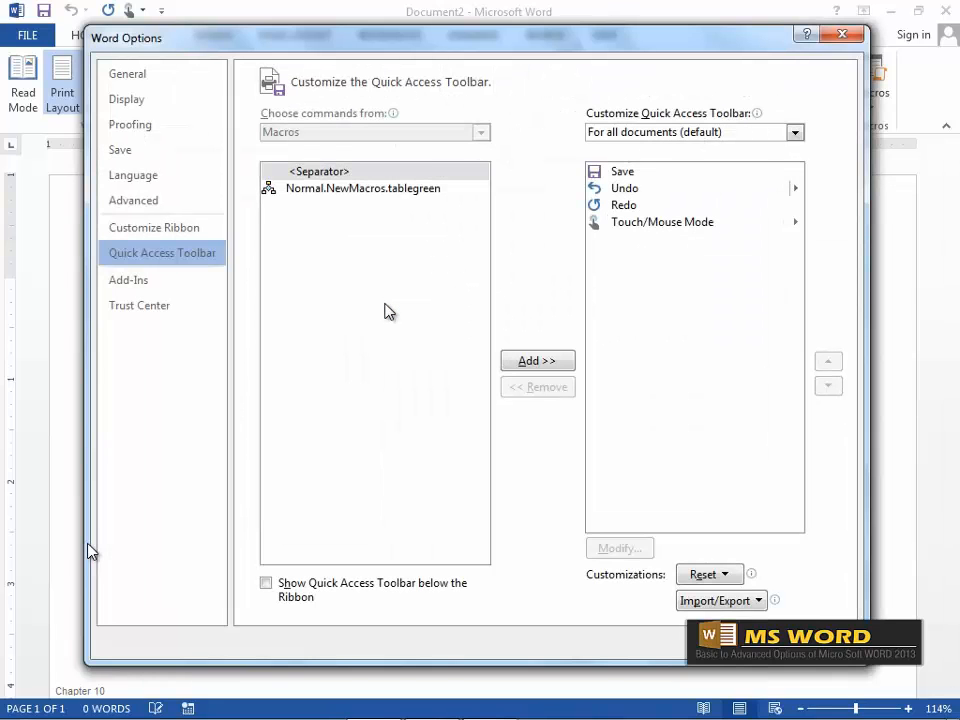
drag(330, 45, 351, 76)
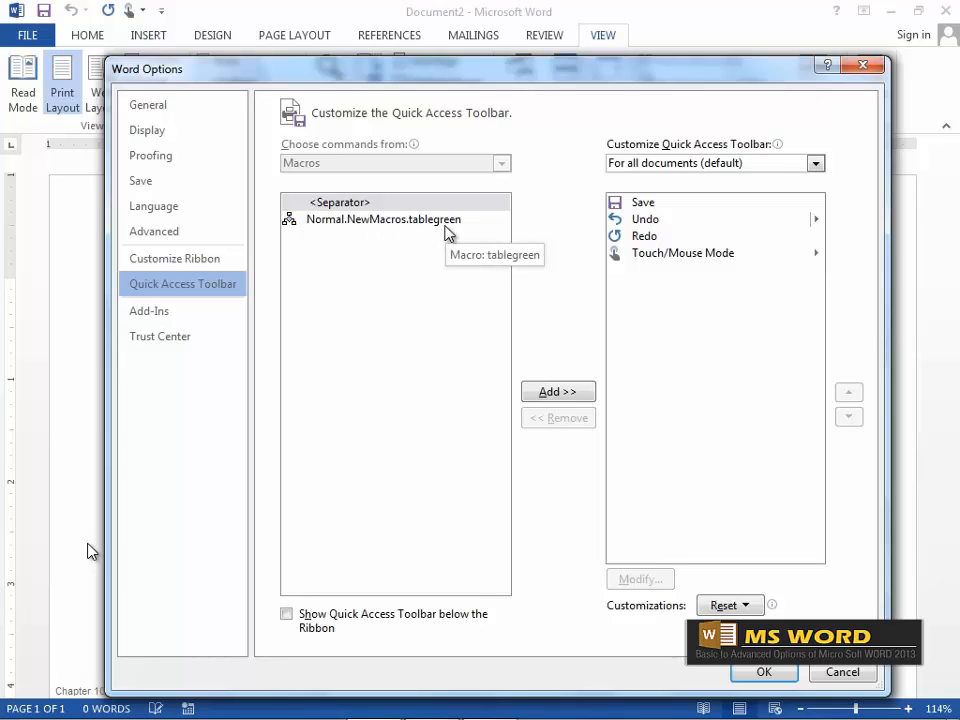
click(399, 225)
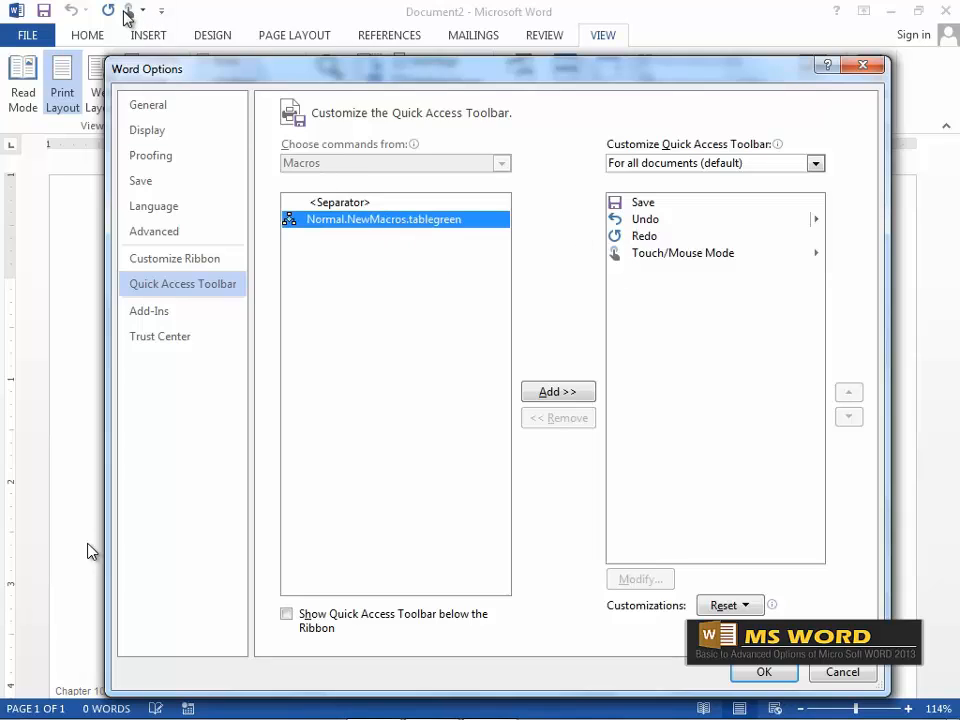
click(558, 398)
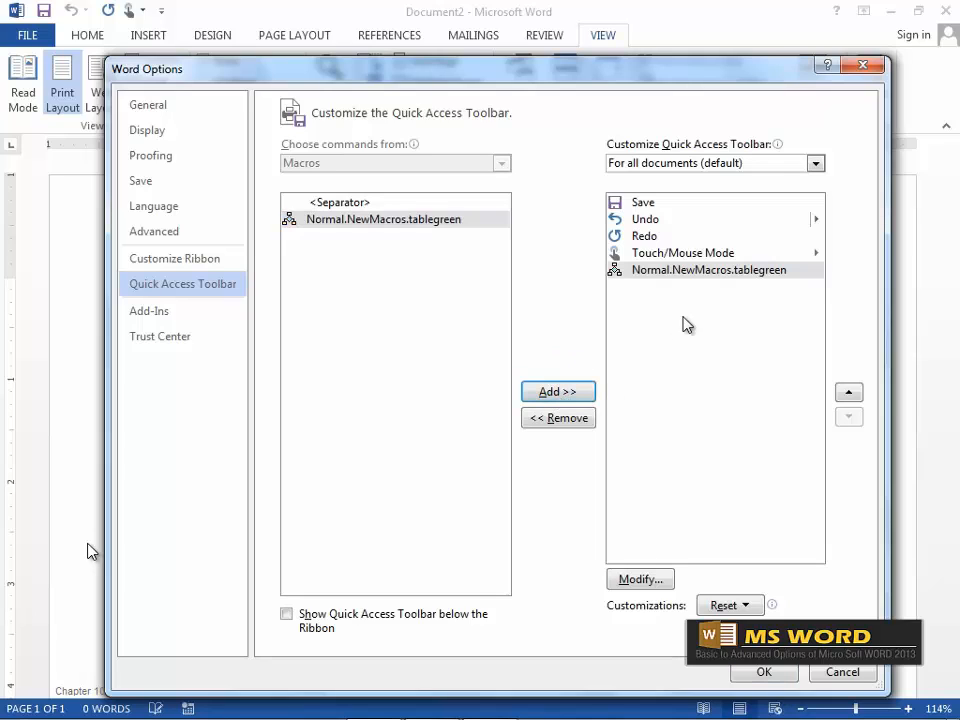
click(640, 579)
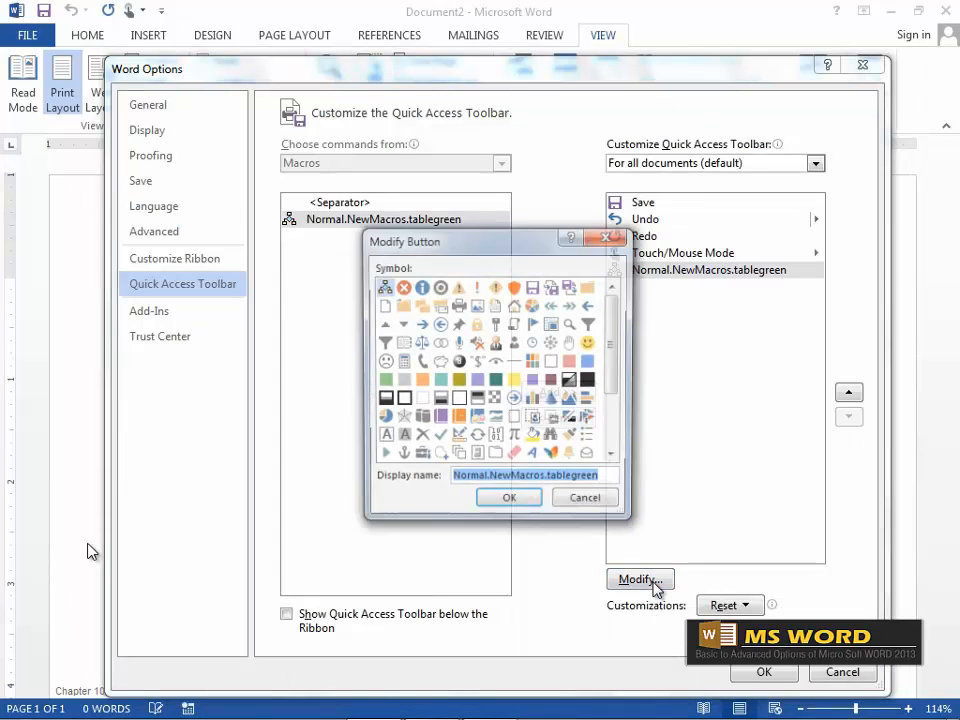
mouse_move(614, 333)
mouse_down()
mouse_move(619, 386)
mouse_move(616, 342)
mouse_up()
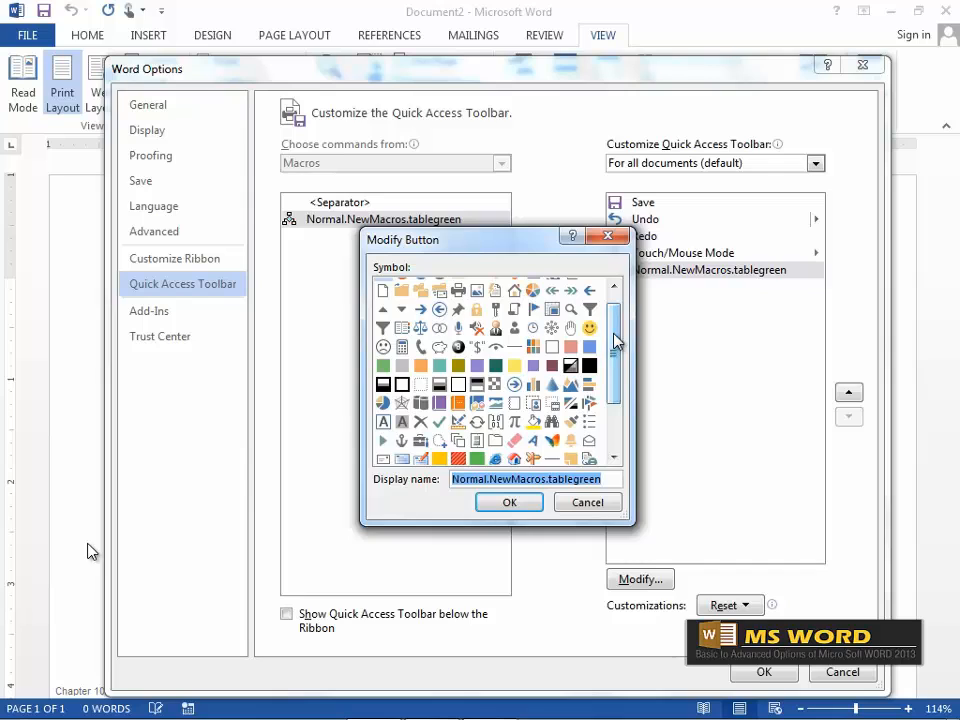
click(495, 366)
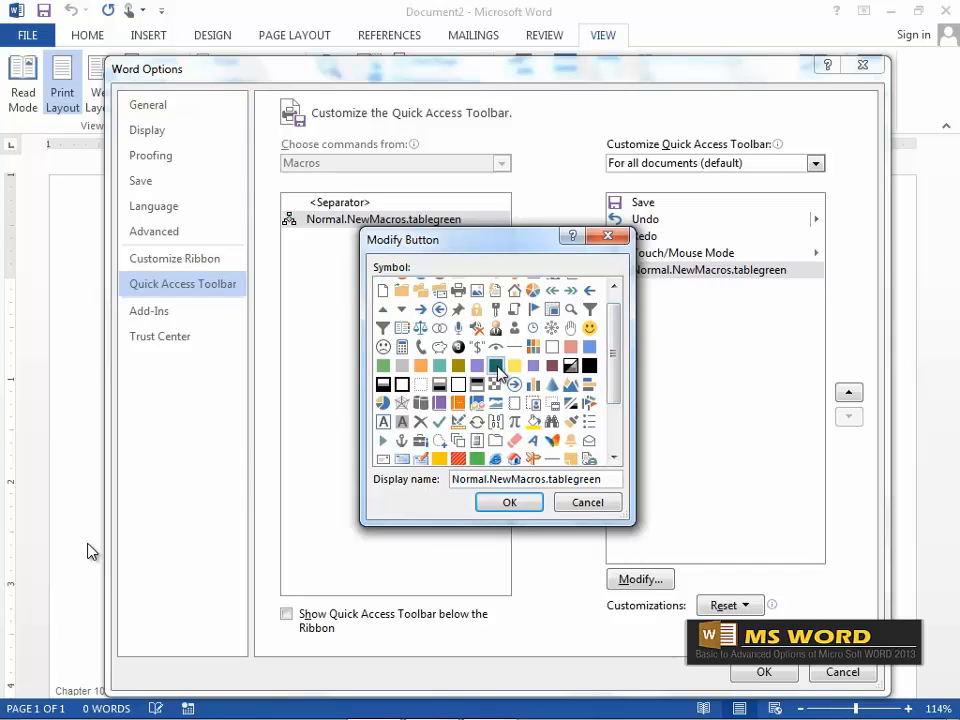
click(508, 503)
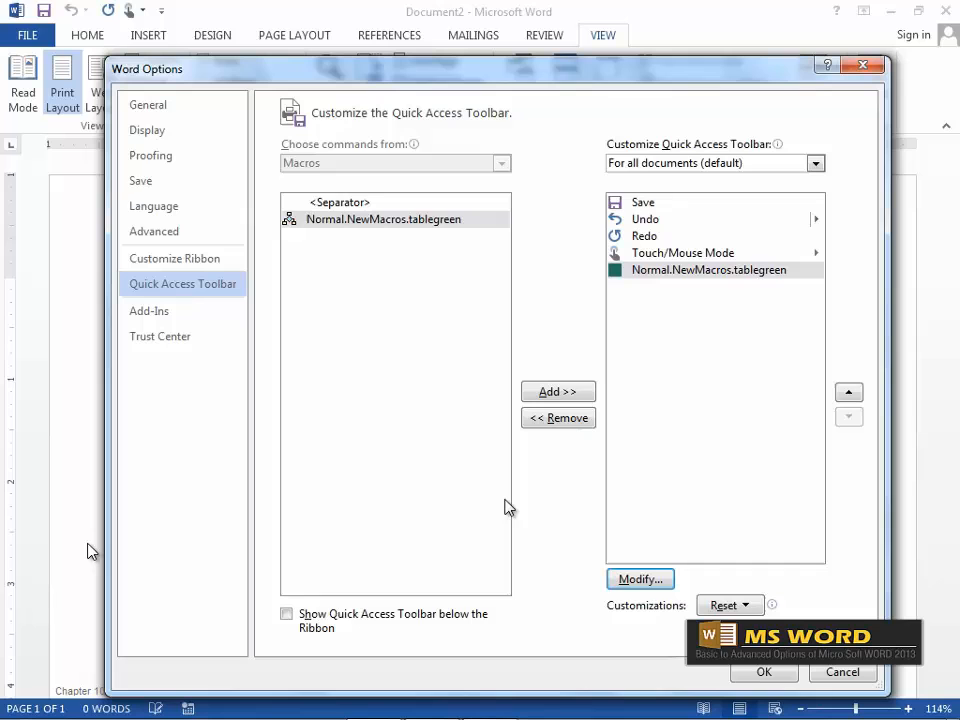
click(763, 672)
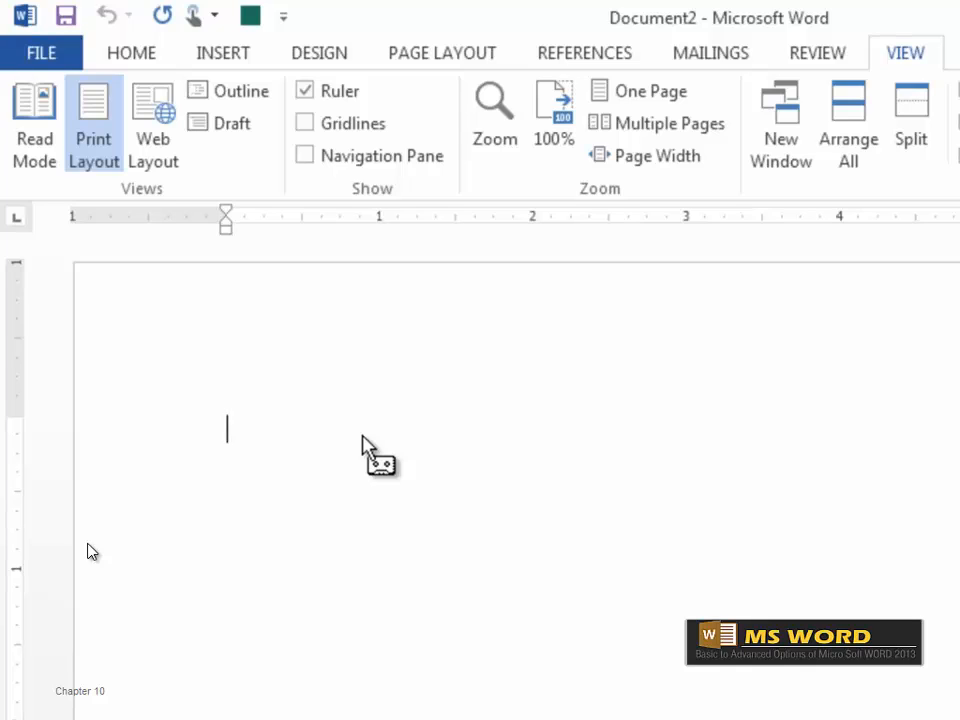
Insert a 2x2 table from the Insert tab's Table menu.
click(229, 58)
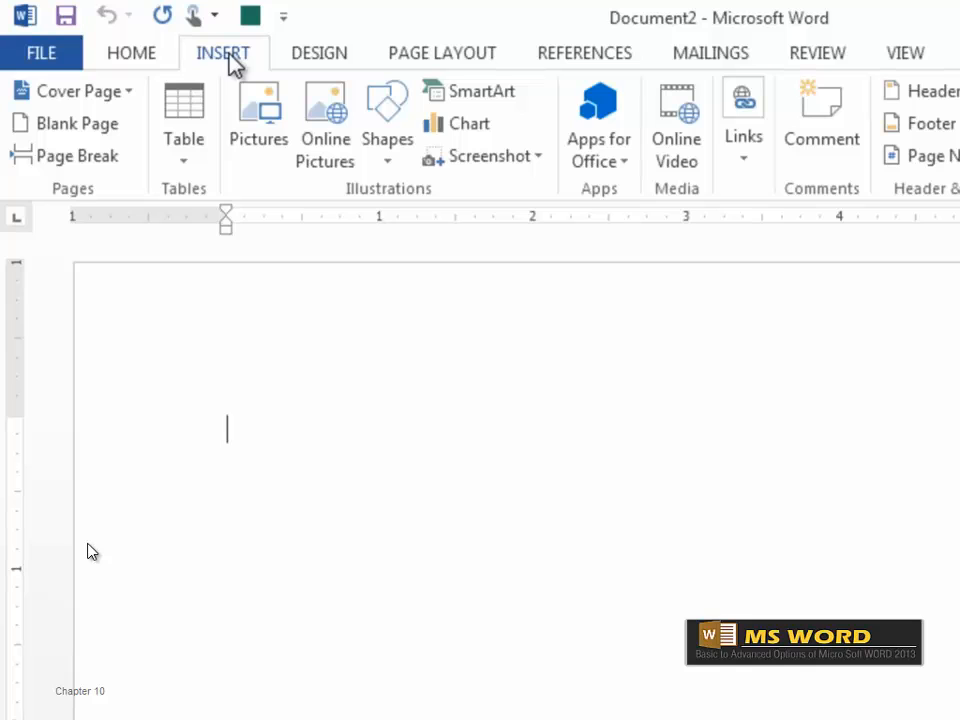
click(196, 162)
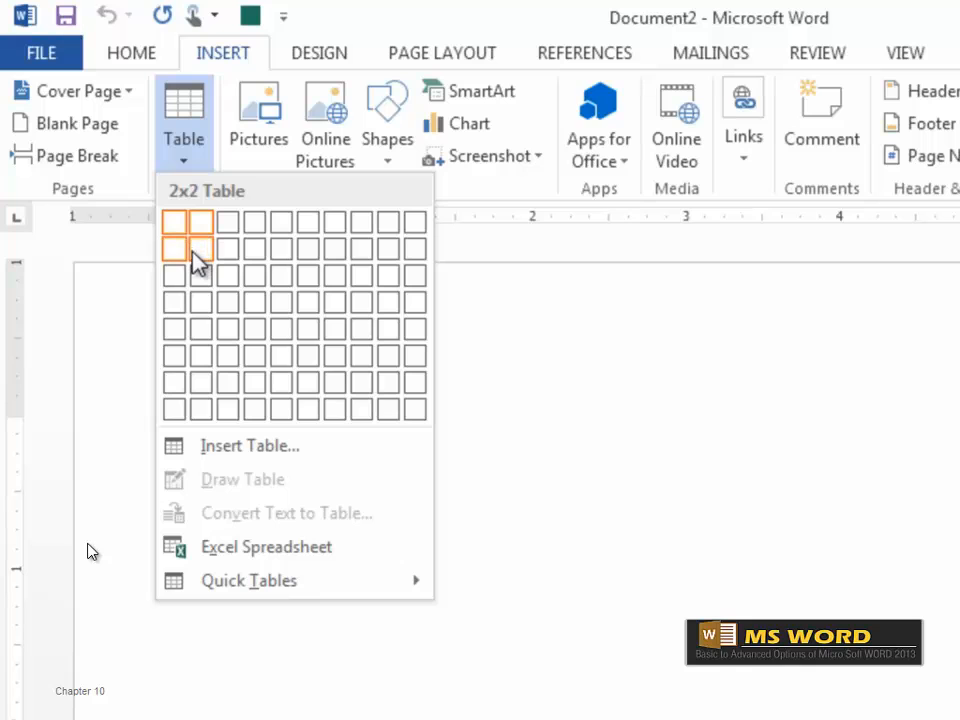
click(197, 258)
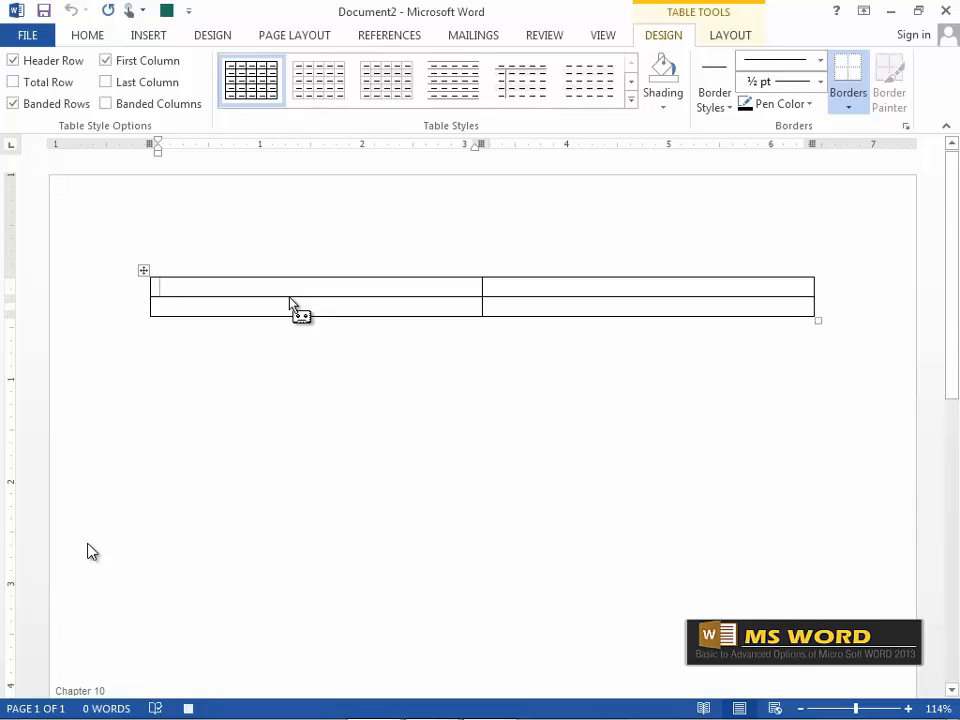
Fill the header row with 'Cricket Team' and 'Captain', then add the India row and its captain.
text(Cricj)
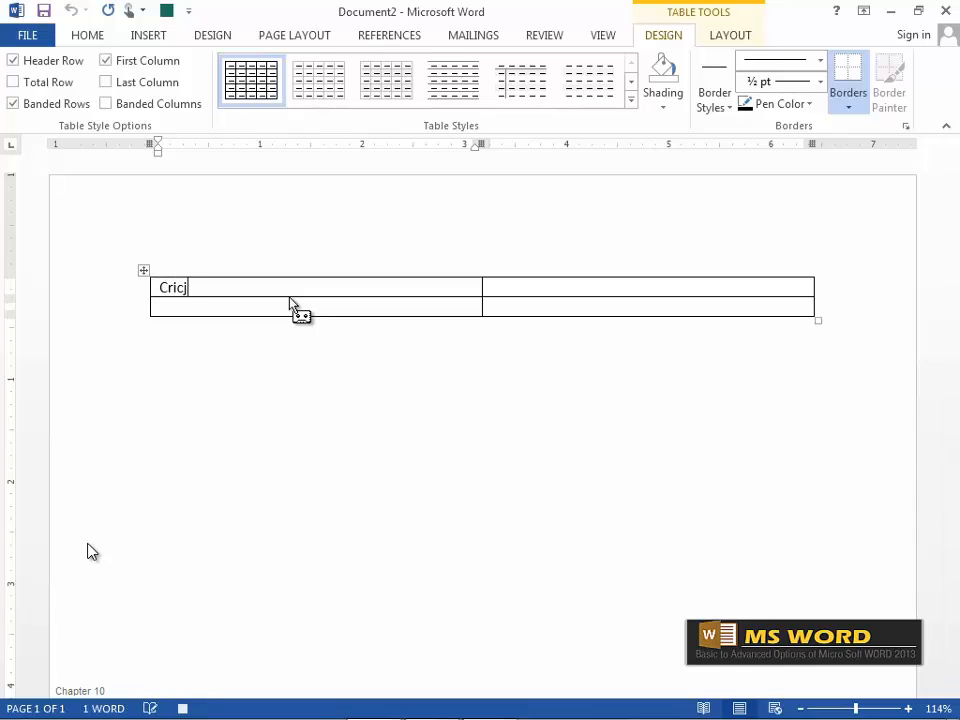
key(BackSpace)
text(ket tEa)
key(BackSpace)
key(BackSpace)
key(BackSpace)
text(Team)
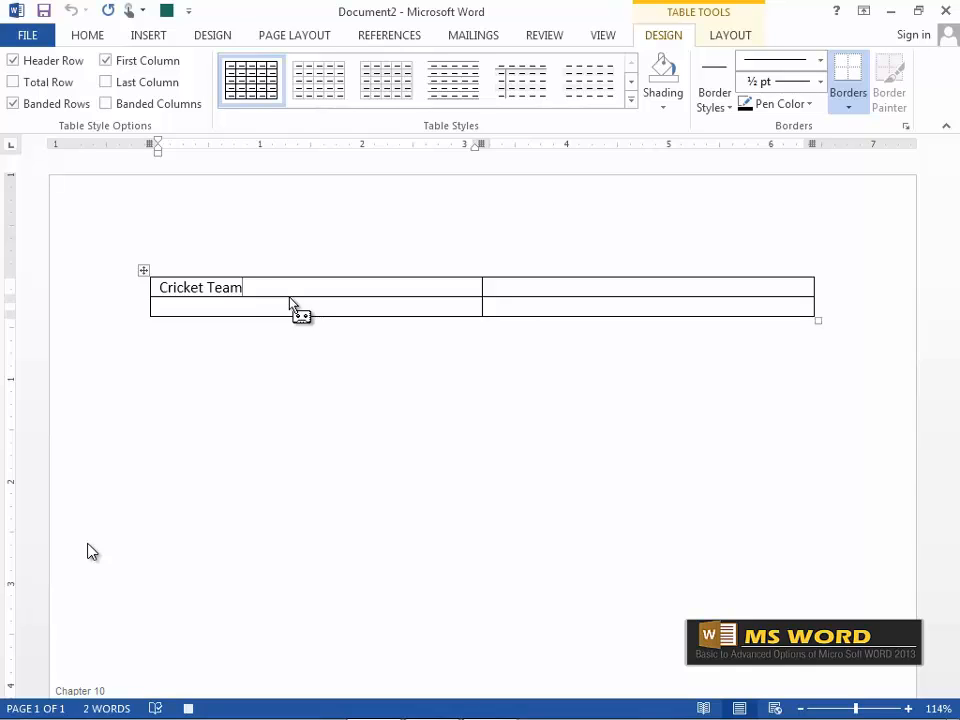
key(Tab)
text(Capt)
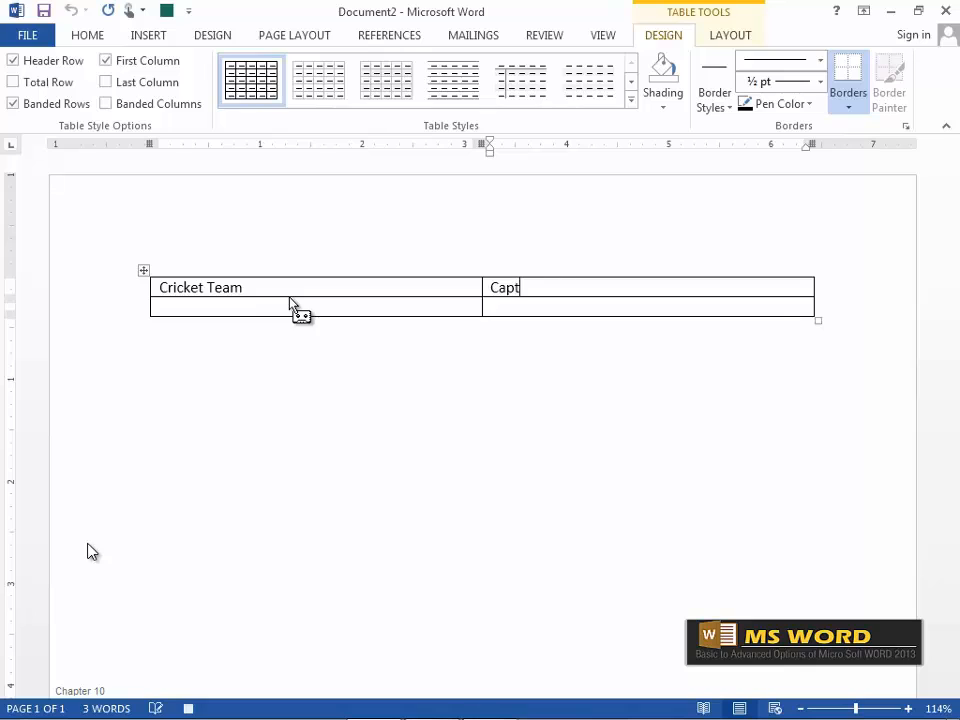
text(ain)
key(Tab)
text(India)
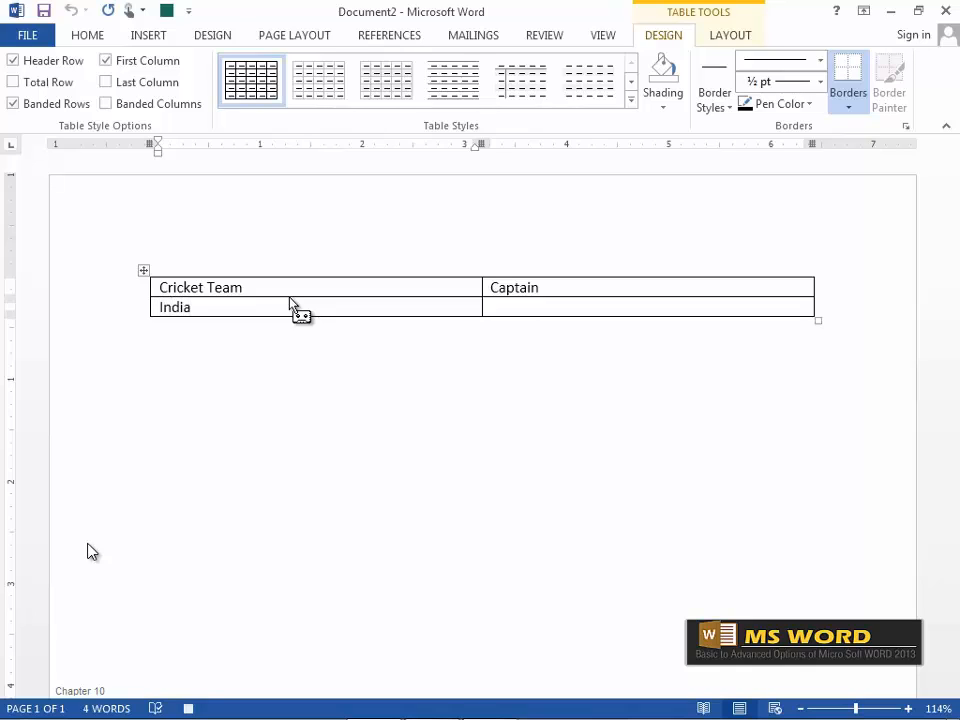
key(Tab)
text(M)
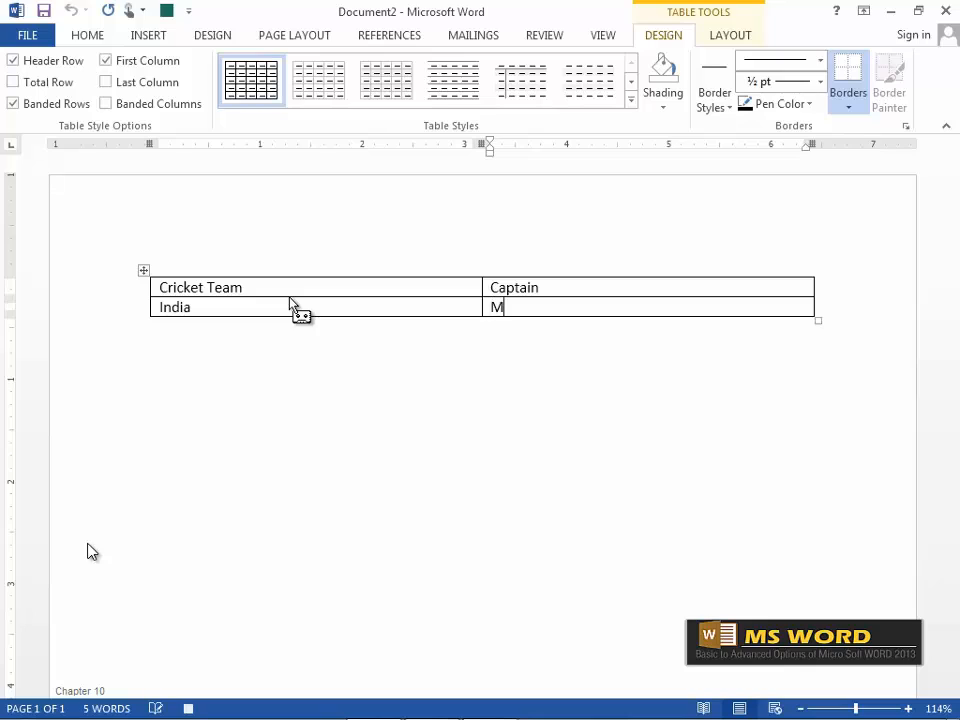
text(. S. Dhoni)
Add rows for Srilanka, Newzealand and Pakistan, each with its captain's name.
key(Tab)
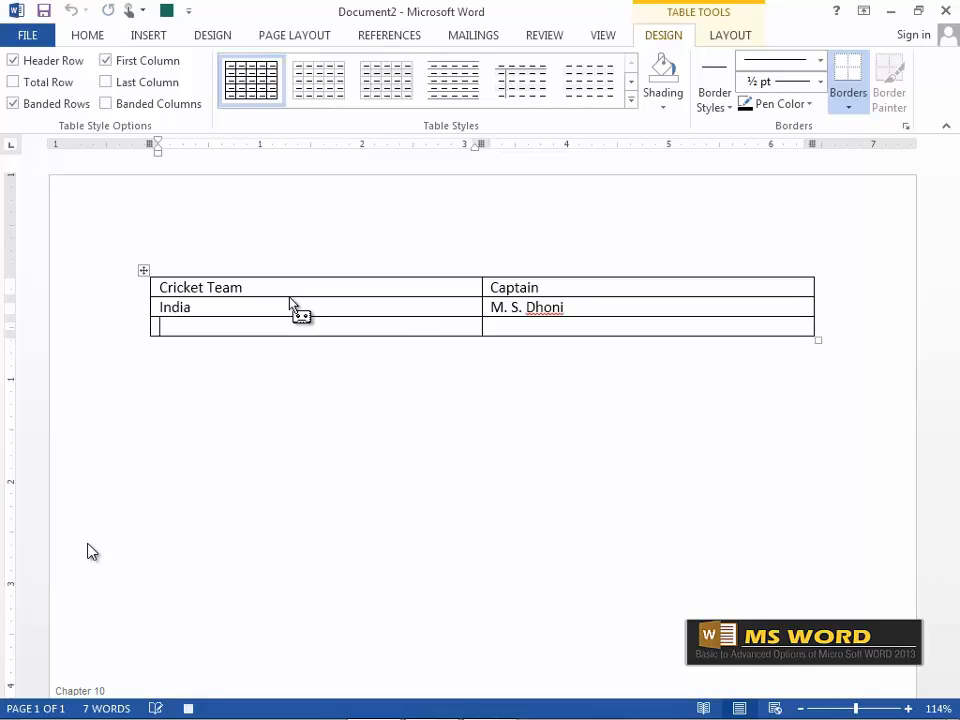
text(Srilanka)
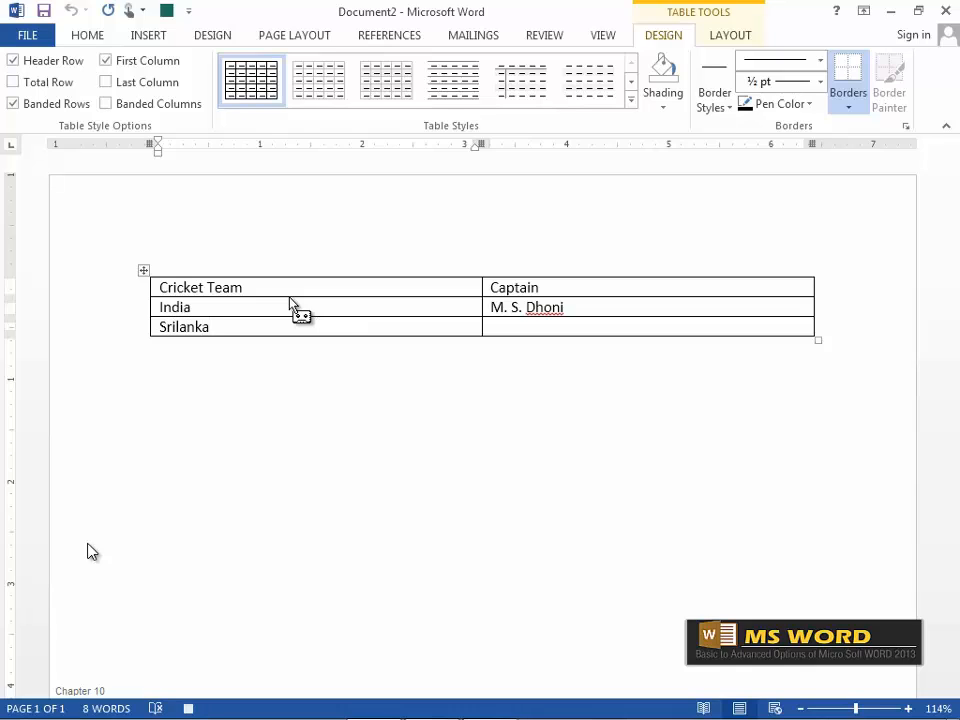
key(Tab)
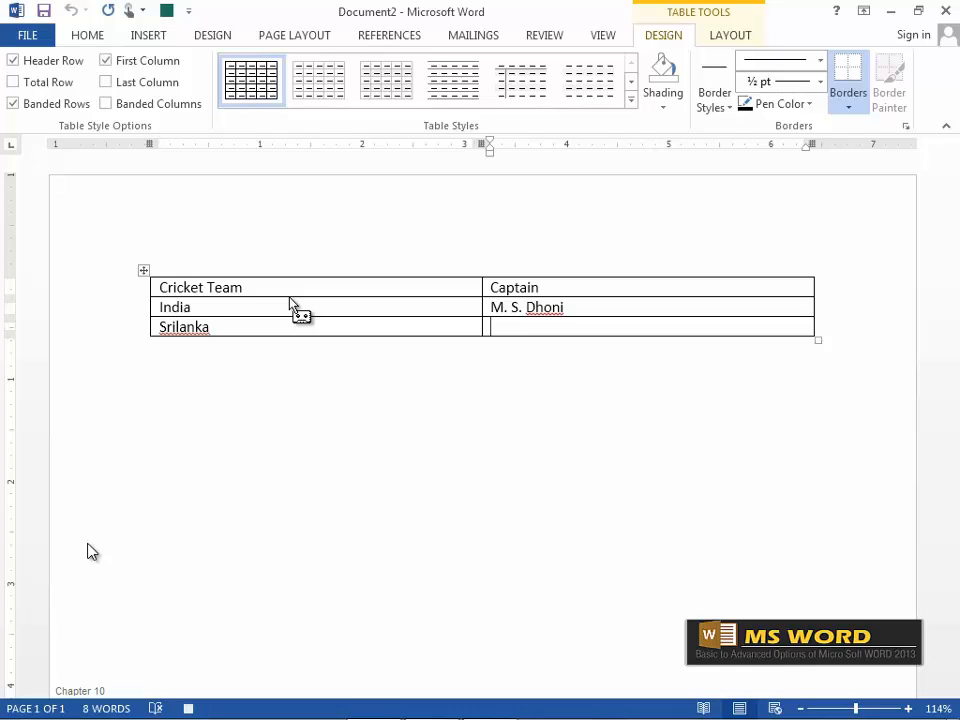
text(Angelo Mat)
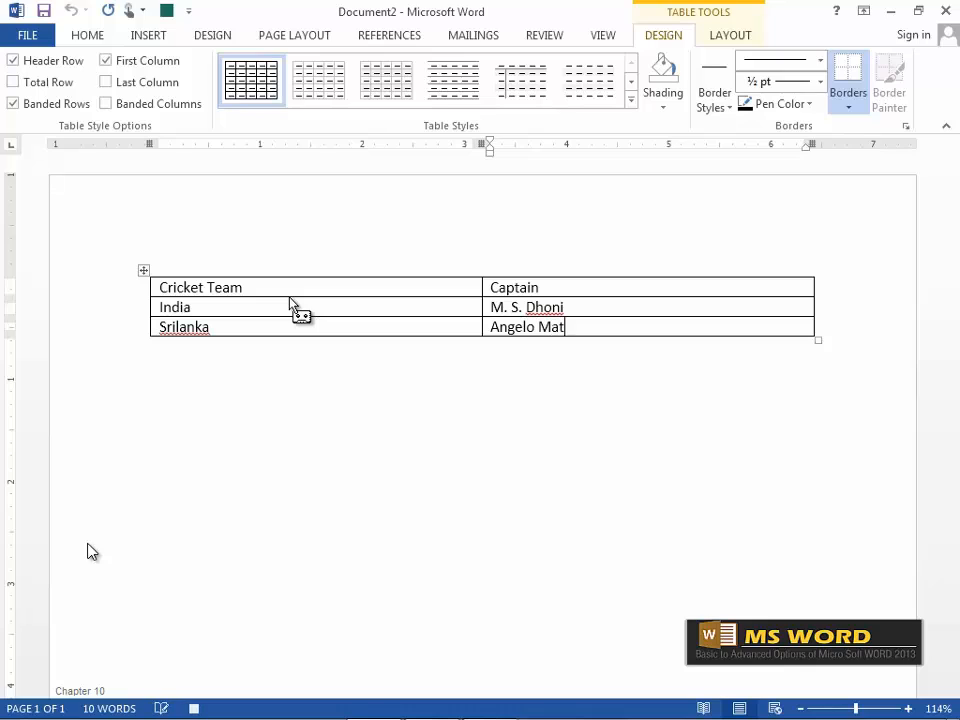
text(hews)
key(Tab)
text(N)
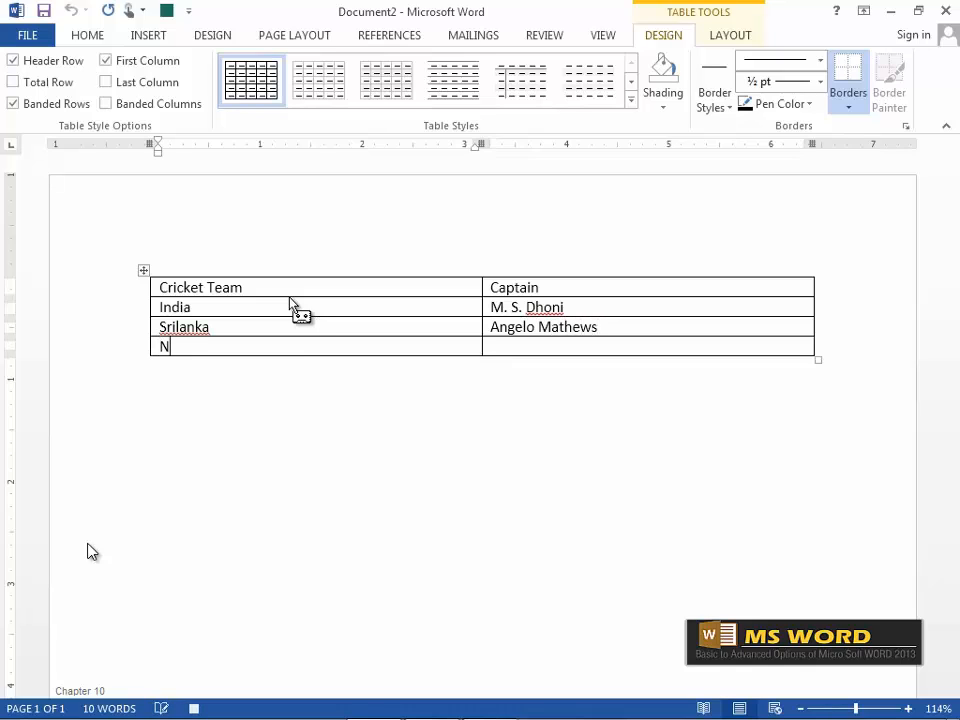
text(ewzealand)
key(Tab)
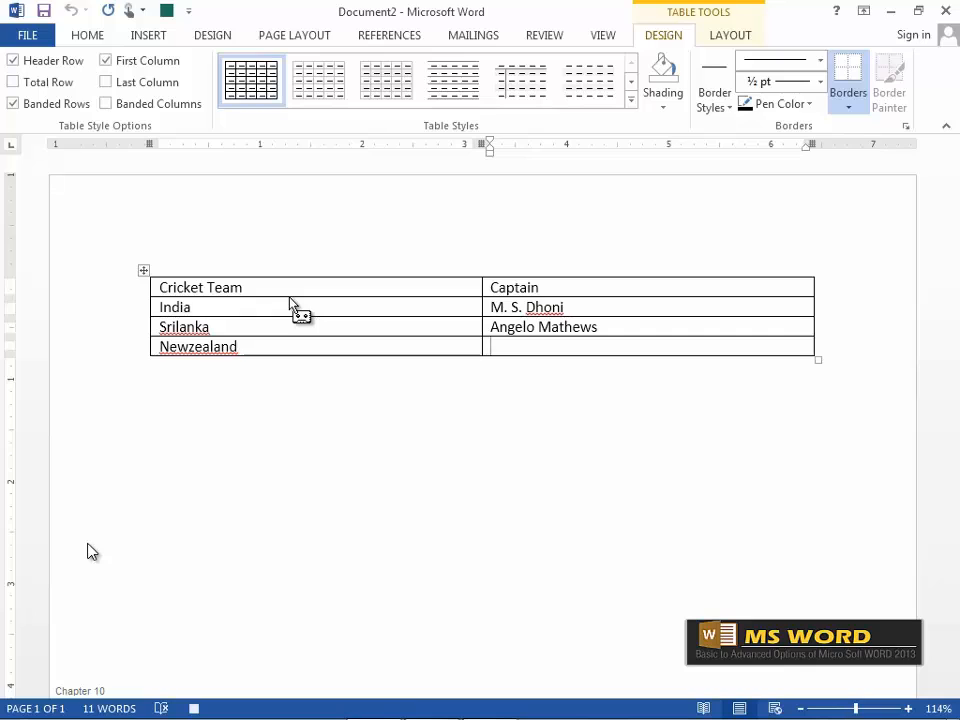
text(B. M)
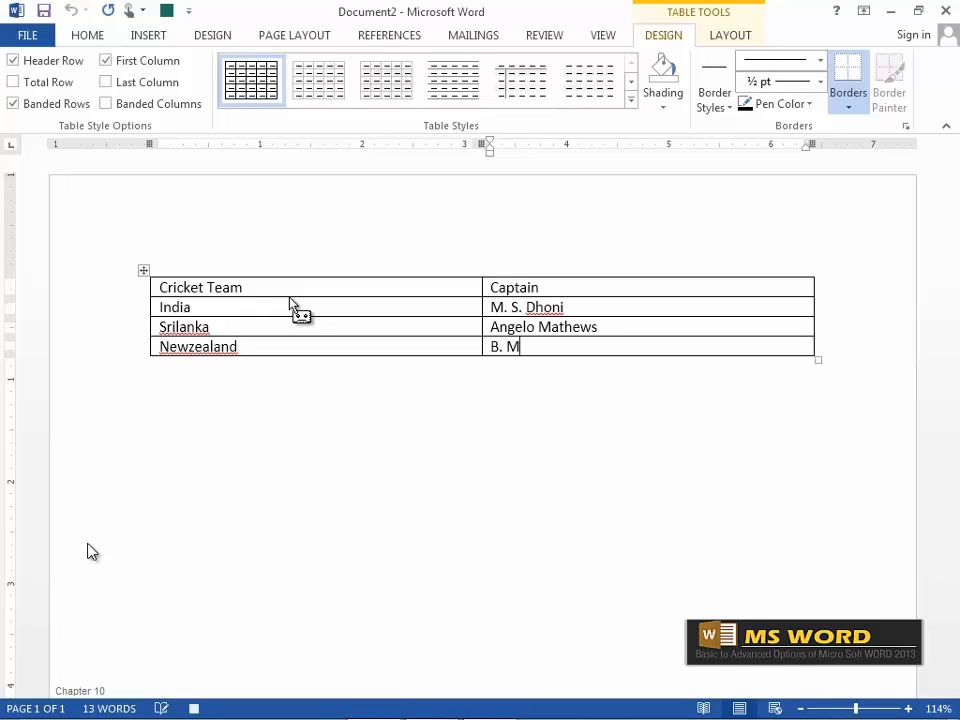
text(eccullum)
key(Tab)
text(Pakistan)
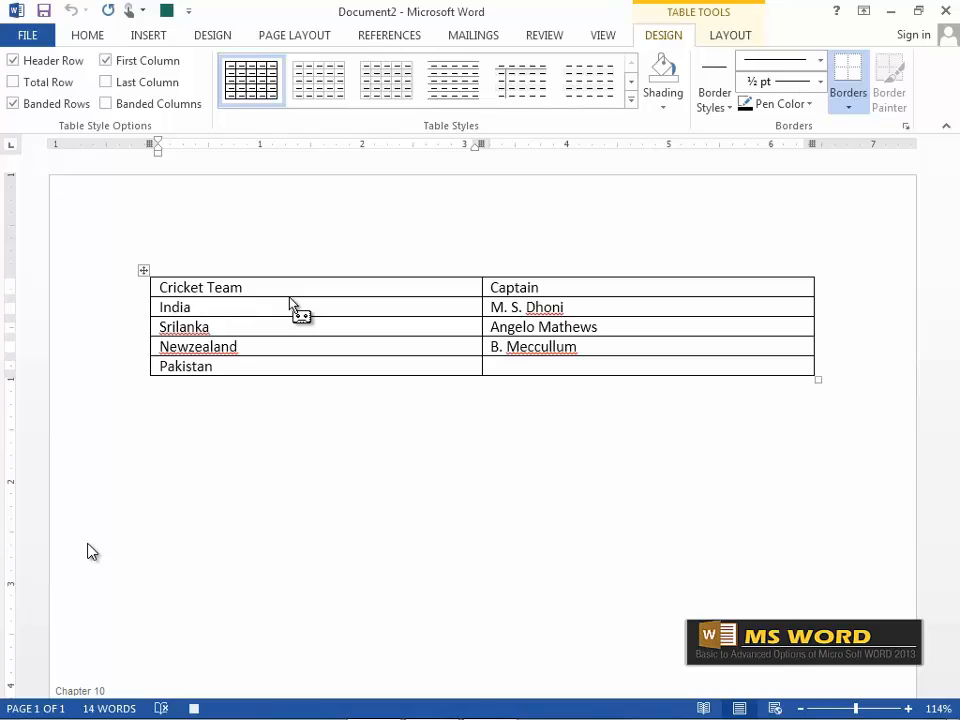
key(Tab)
text(Misb)
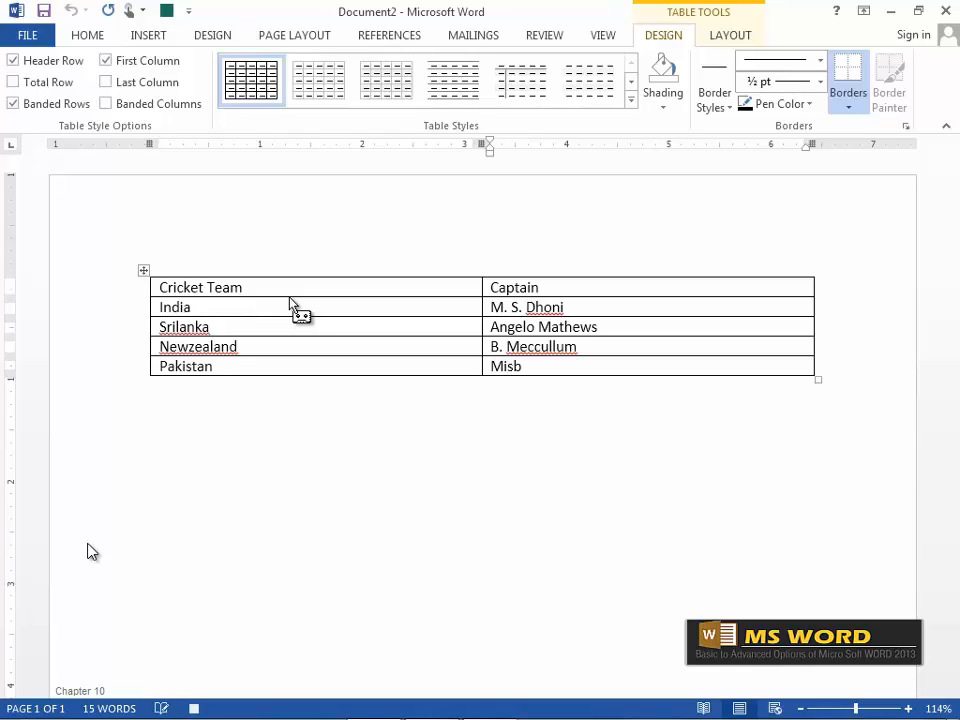
text(ah Ul Haq)
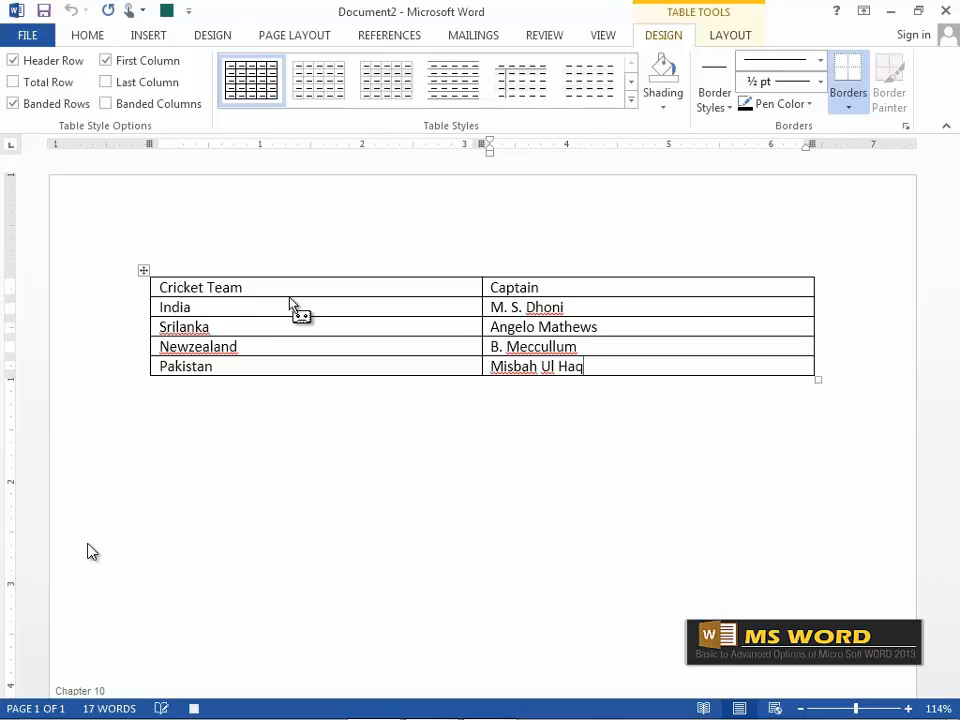
Apply the green grid table style with dark first column, then open the View tab's Macros menu.
click(631, 100)
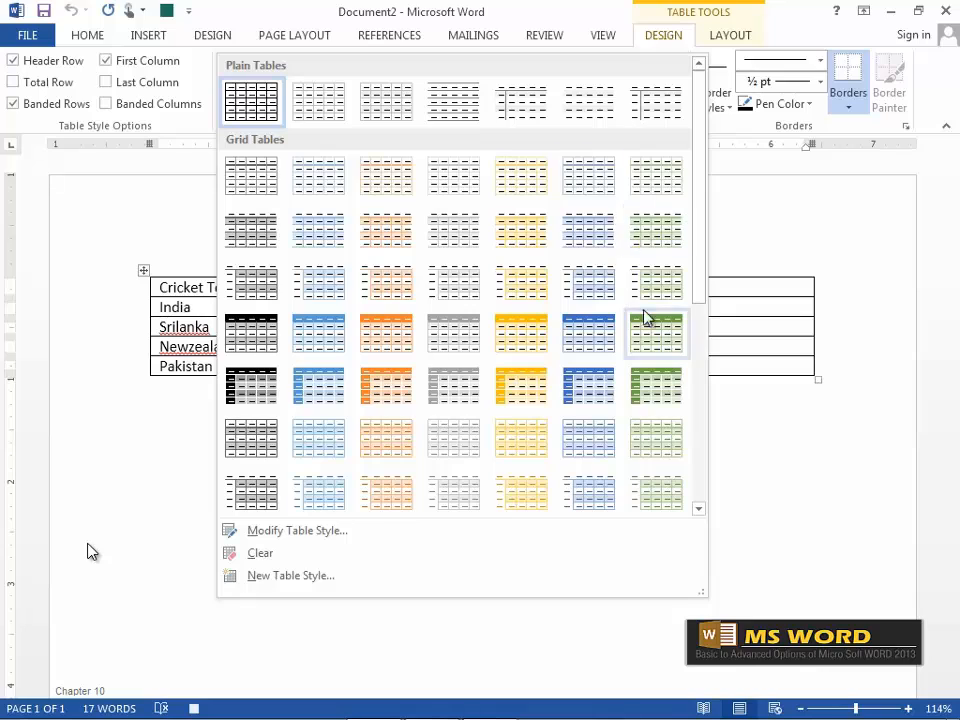
click(662, 388)
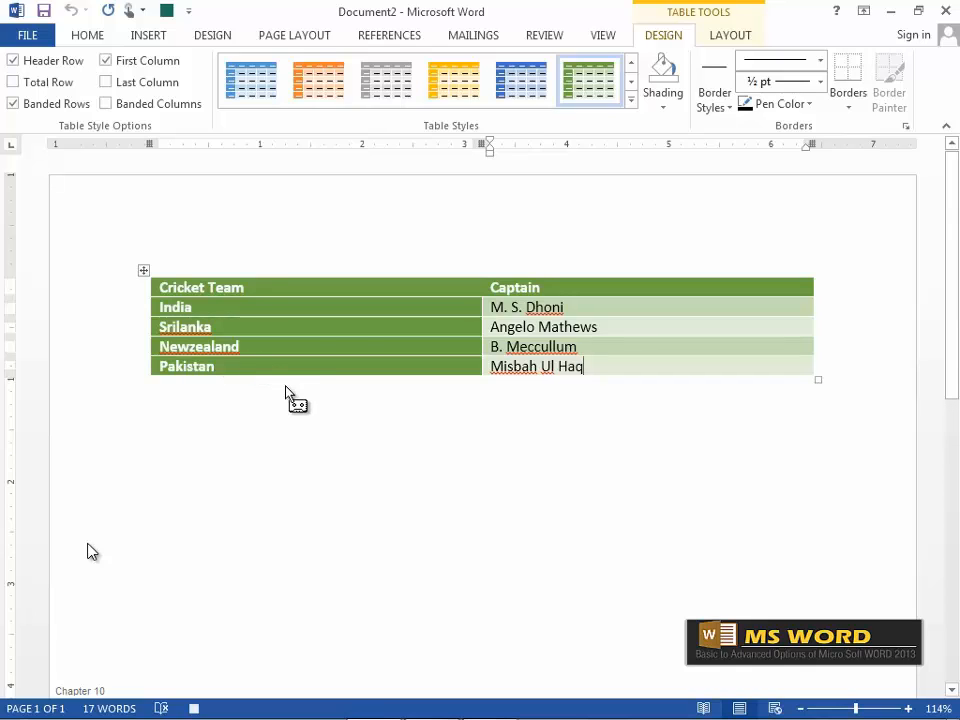
click(605, 36)
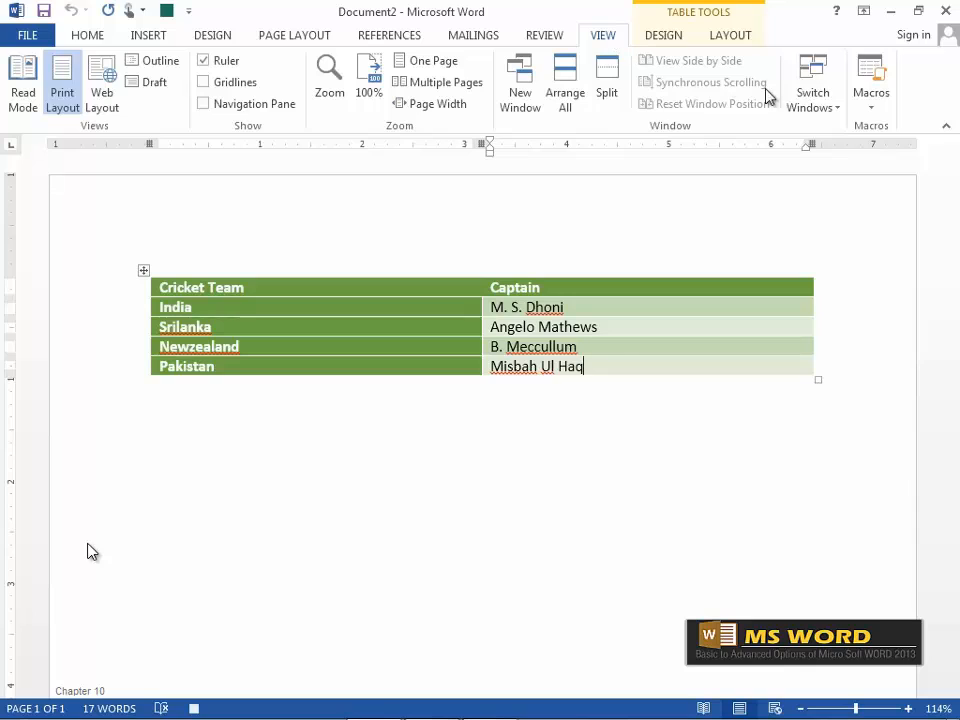
click(875, 97)
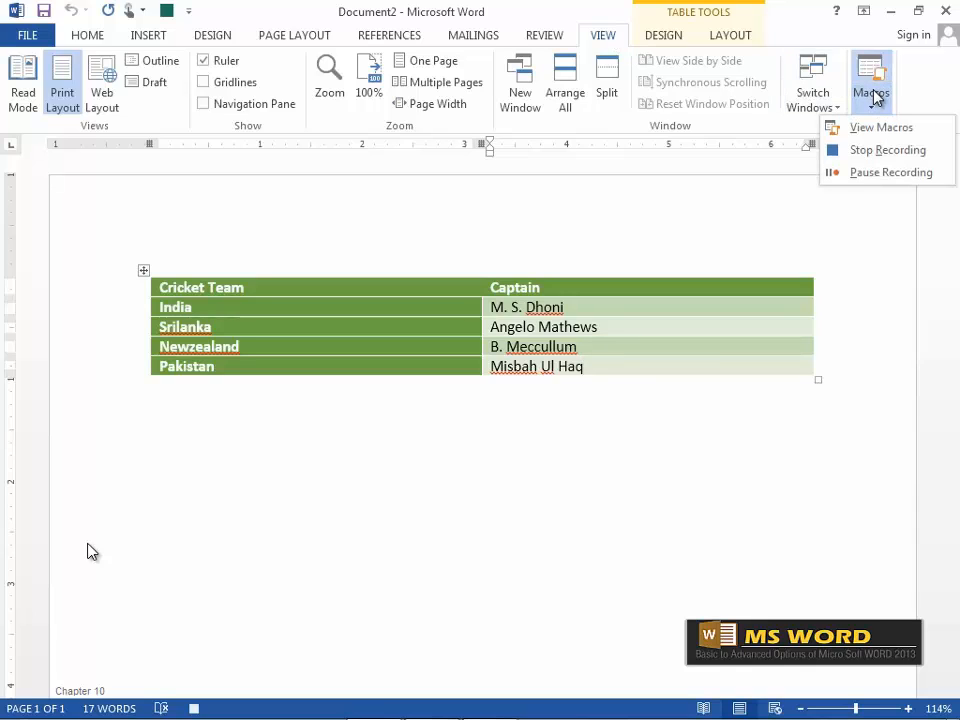
Stop recording the tablegreen macro and scroll below the table.
click(866, 161)
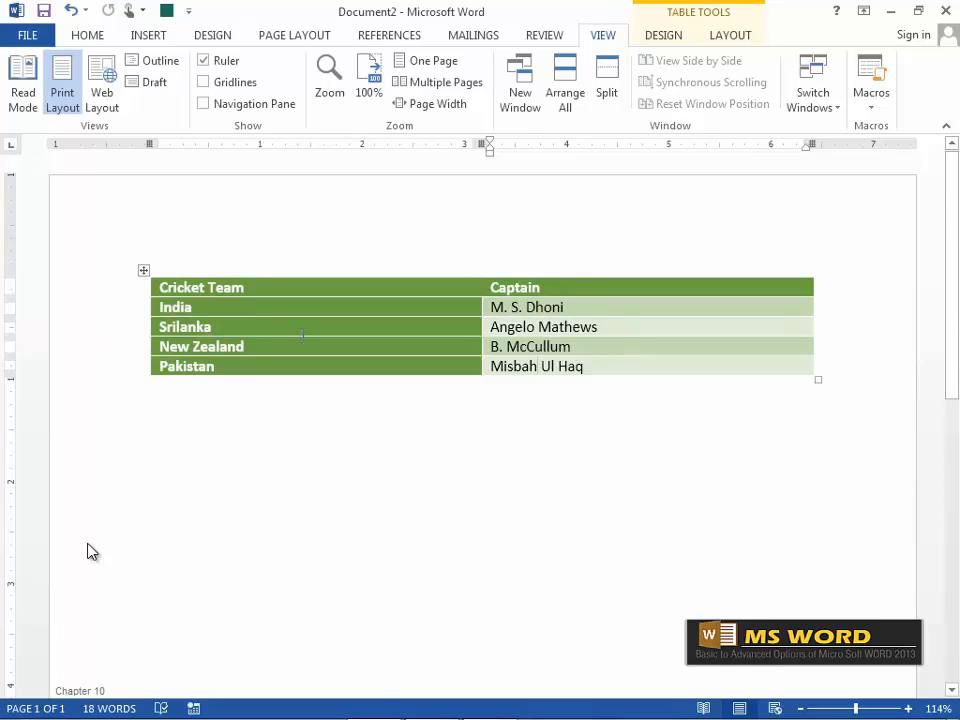
scroll(302, 334, down, 3)
Place the cursor below the table and run tablegreen from the toolbar to add a second table.
click(206, 488)
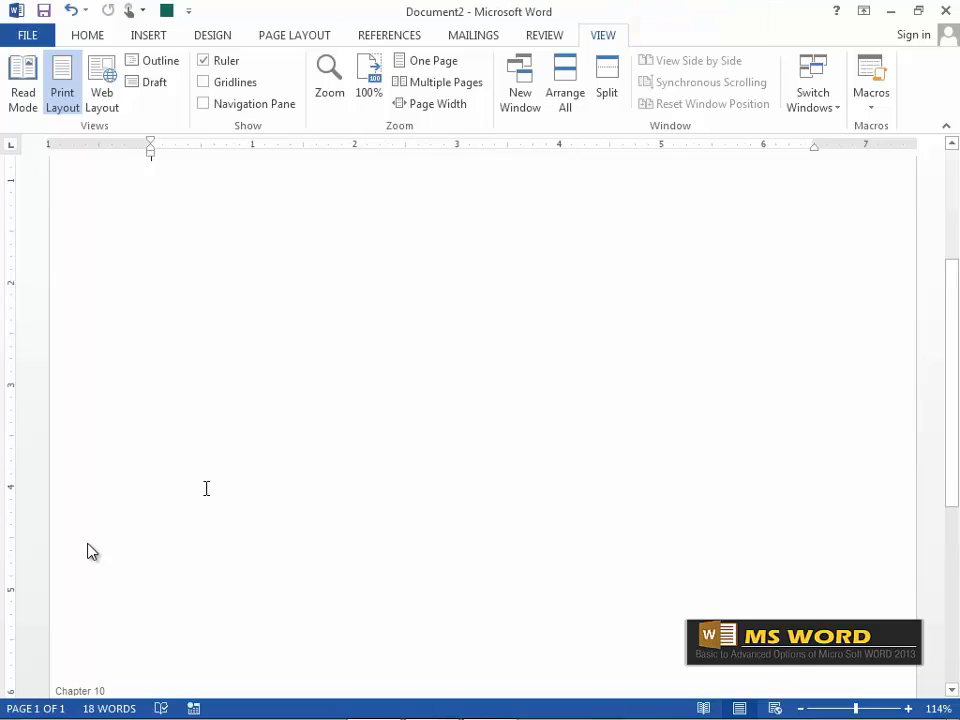
scroll(206, 488, up, 1)
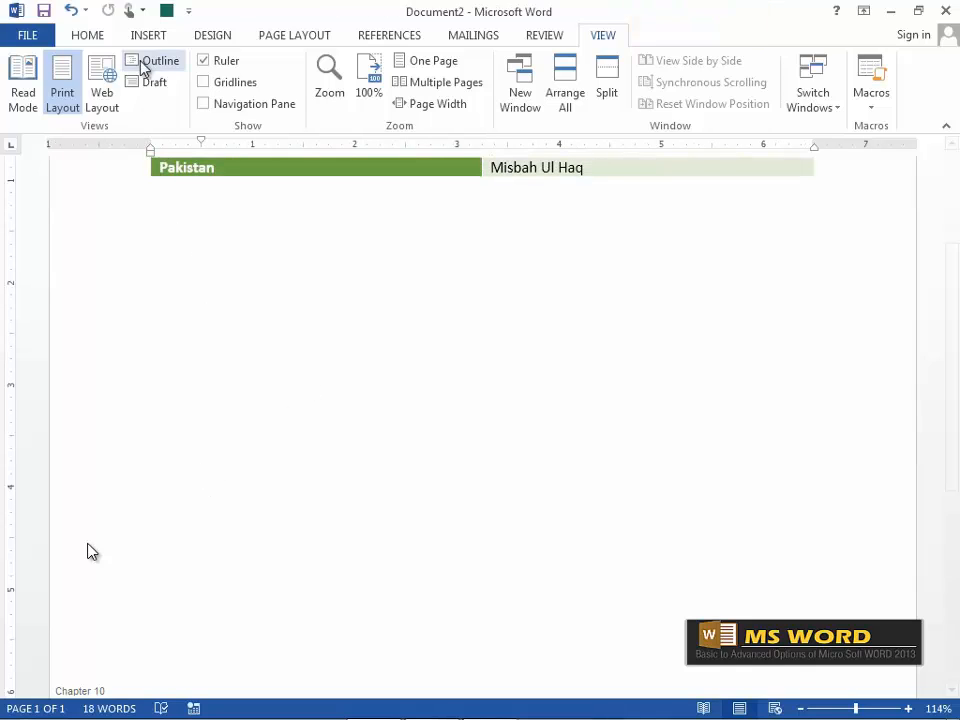
click(166, 11)
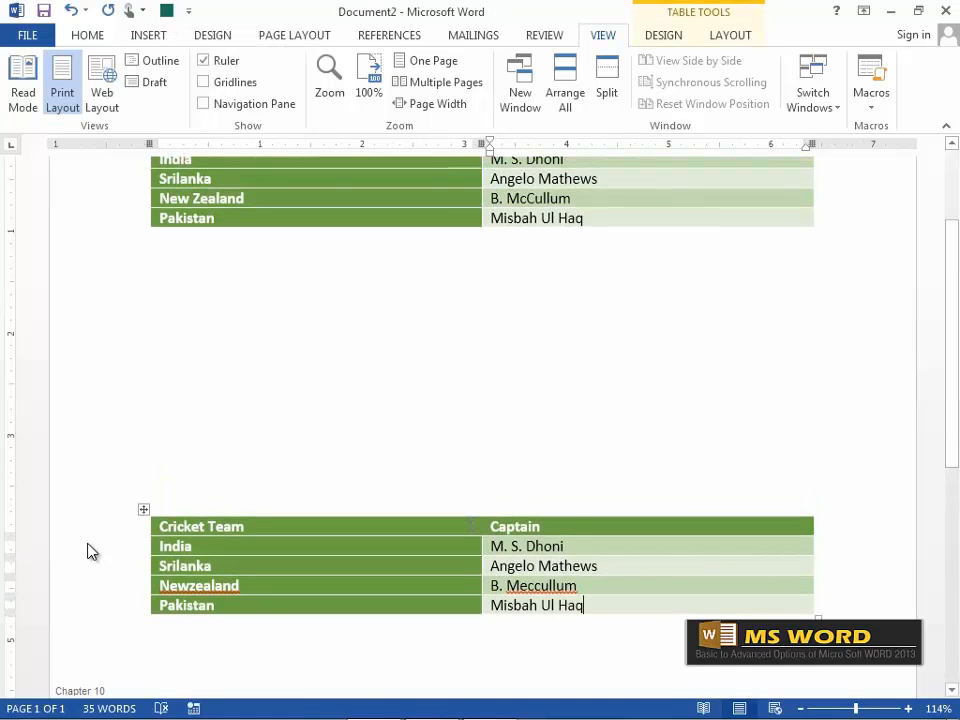
scroll(88, 551, down, 2)
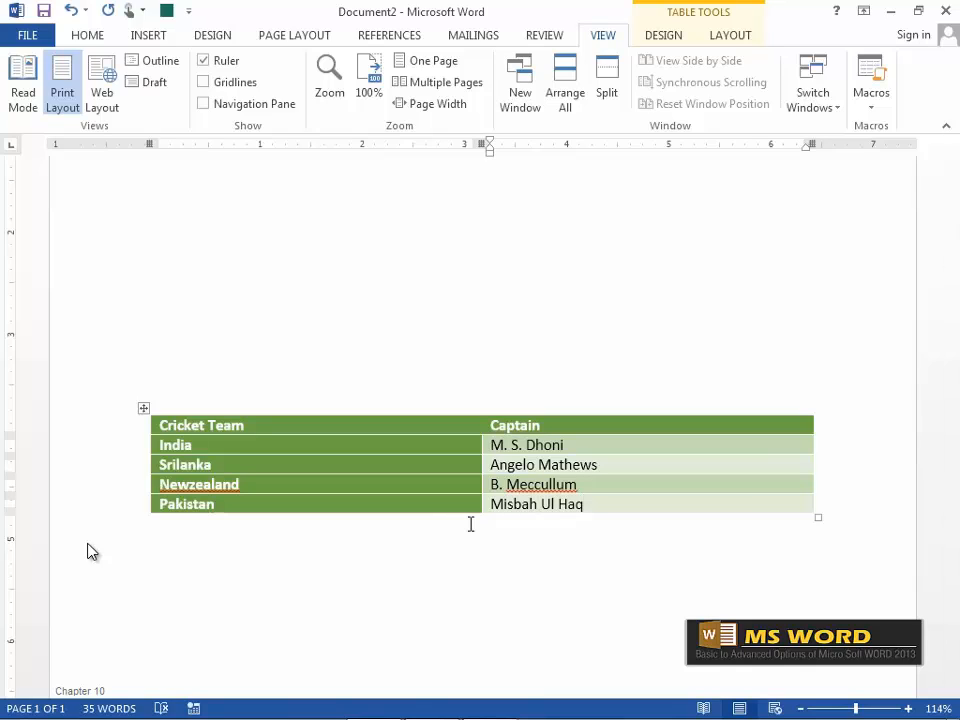
Create a new document, type a tab-separated 1 2 3 test line, then delete it.
key(ctrl+n)
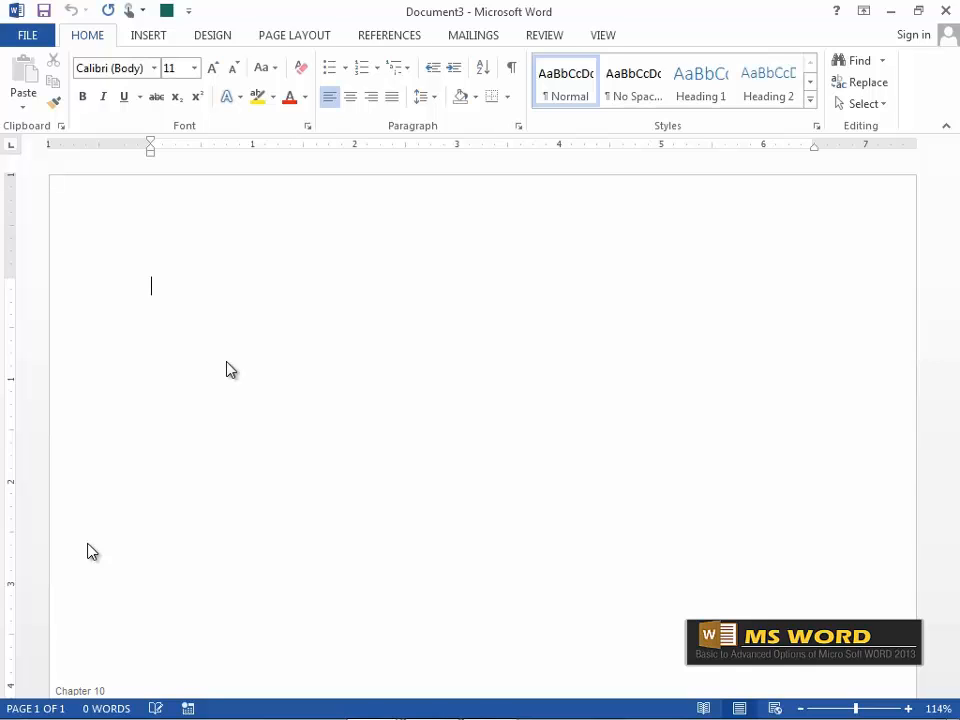
text(1)
key(Tab)
text(2)
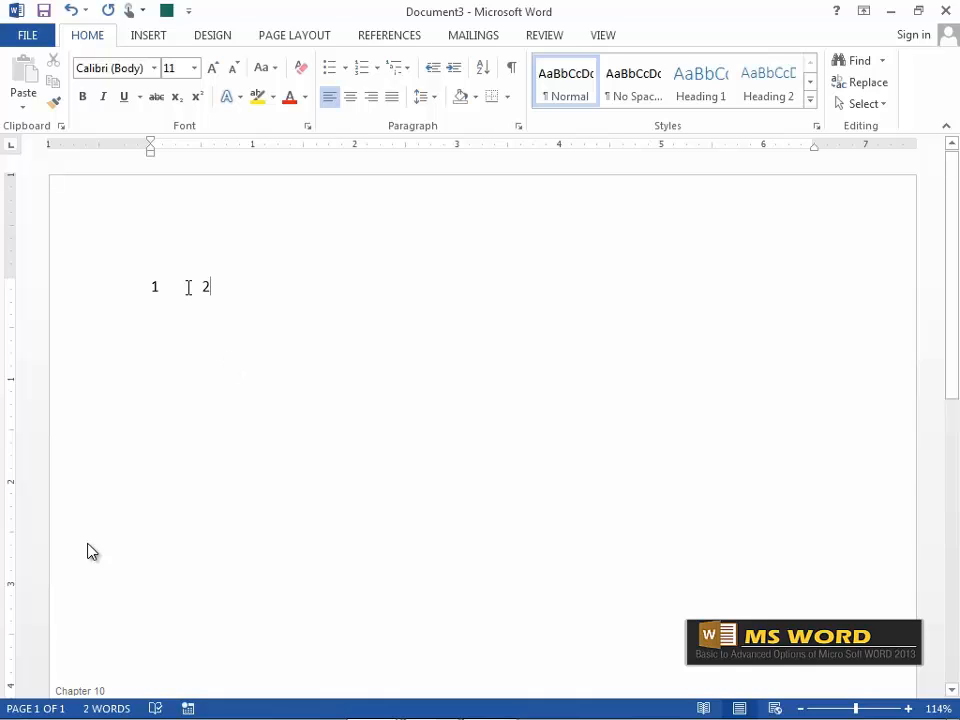
key(Tab)
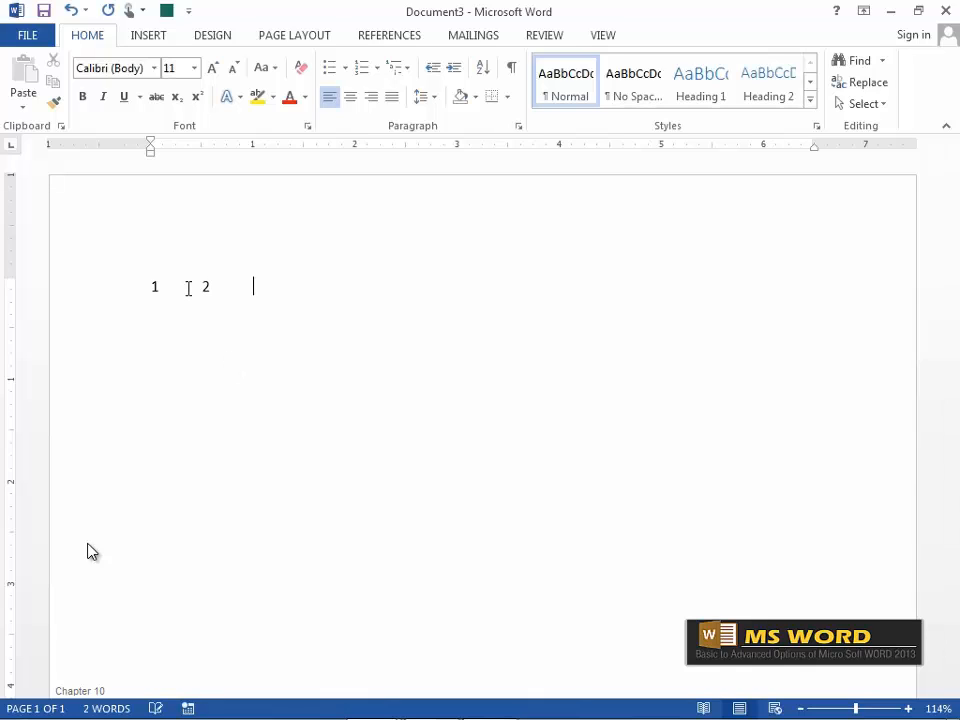
text(3)
drag(152, 288, 287, 282)
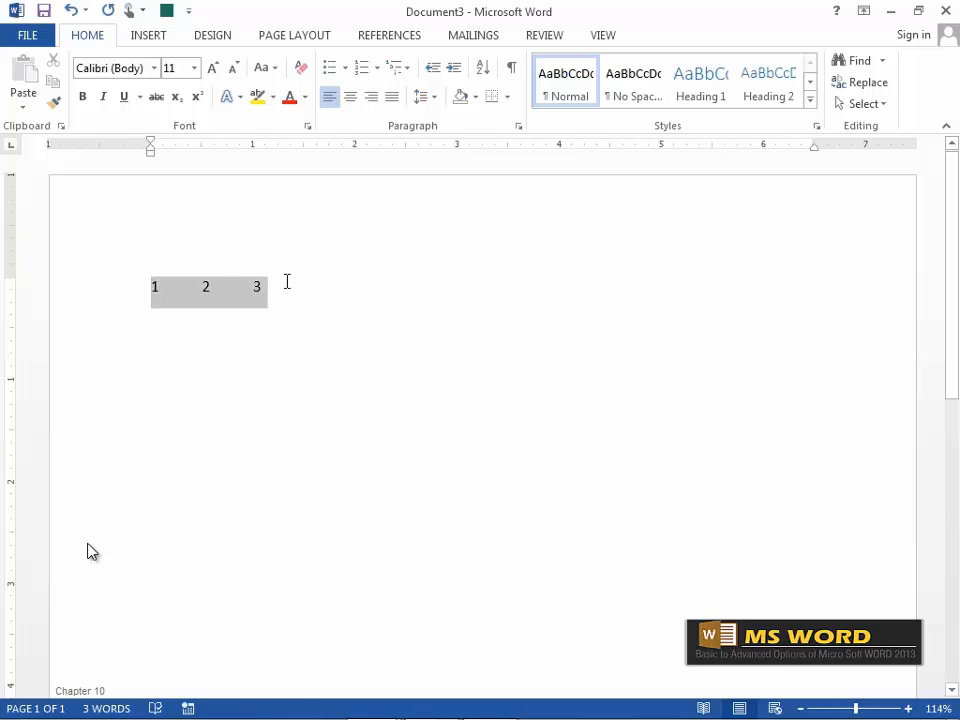
key(Delete)
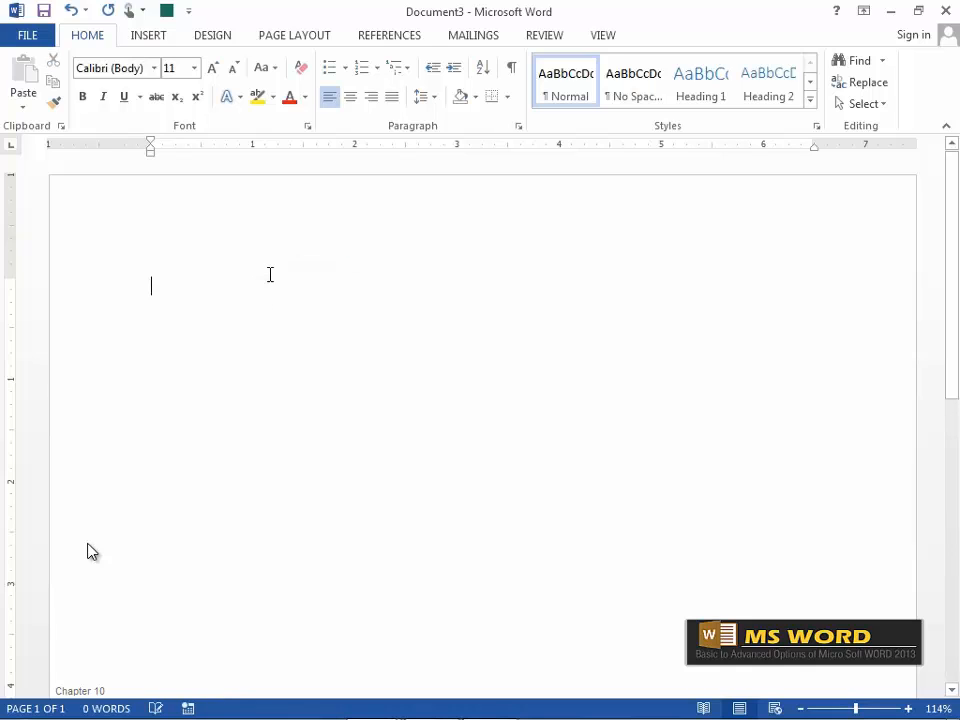
Type the Bio-Data title and a Name line with tabs, a colon and the person's name.
text(Bio-)
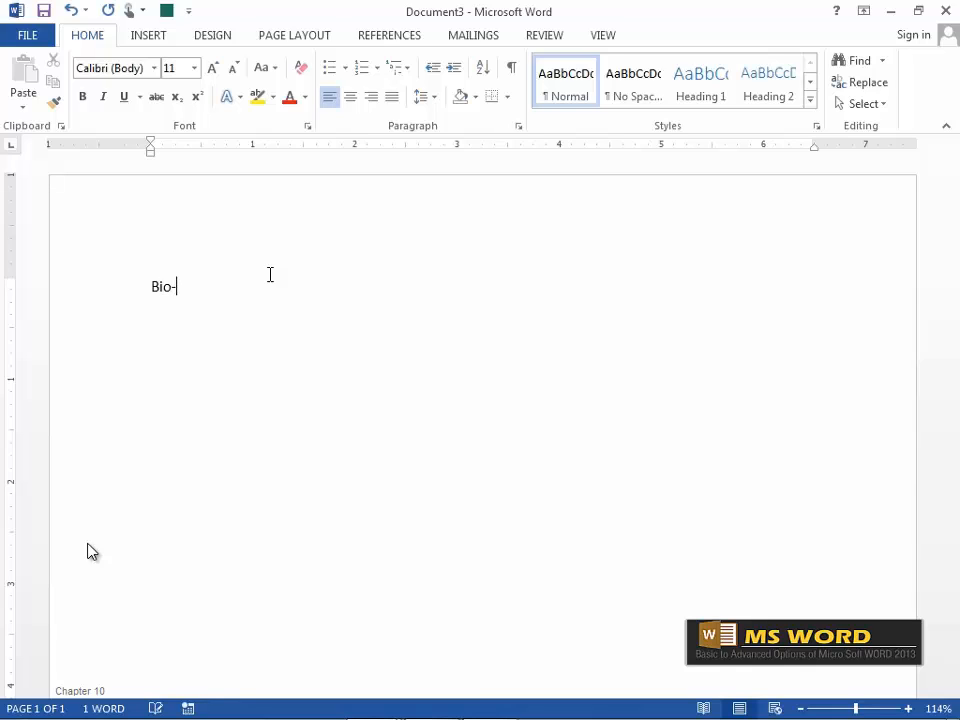
text(Data)
key(Return)
text(Name)
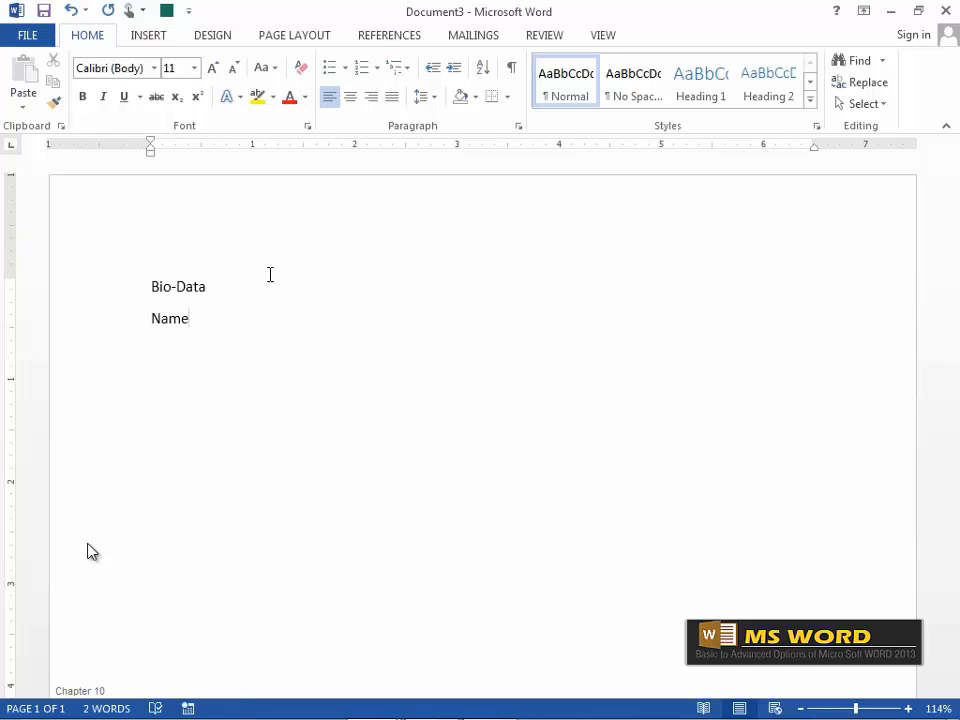
key(Tab)
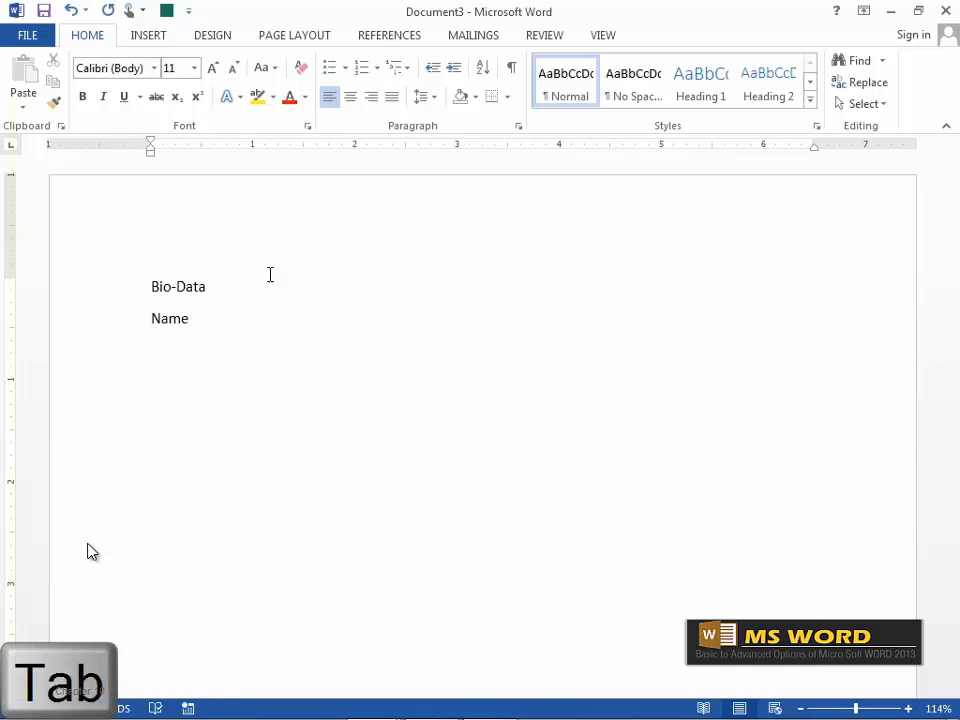
key(Tab)
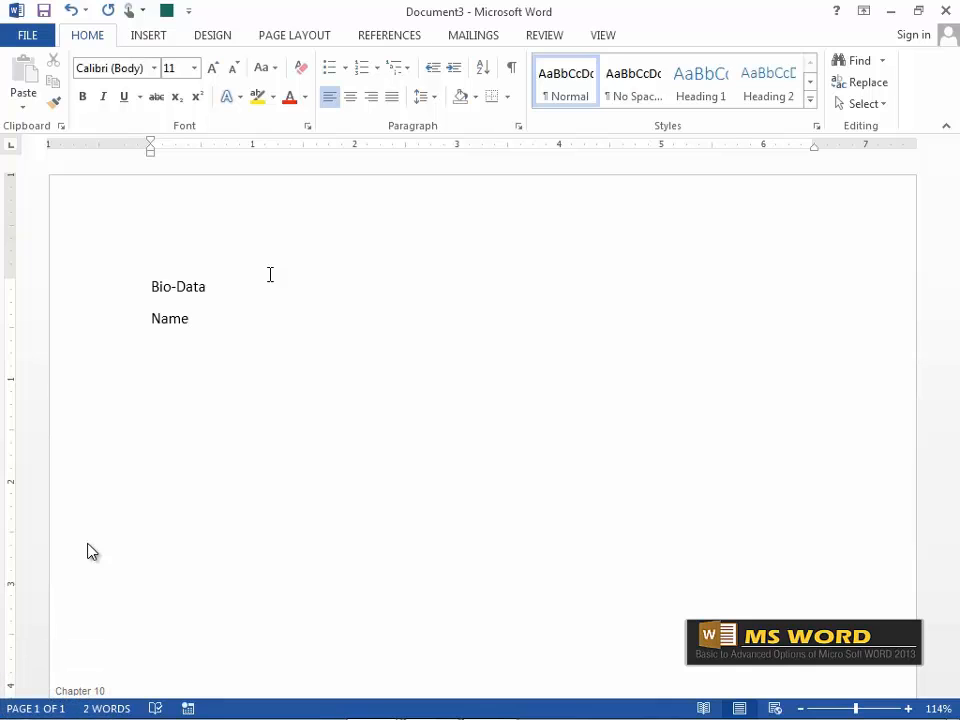
key(shift)
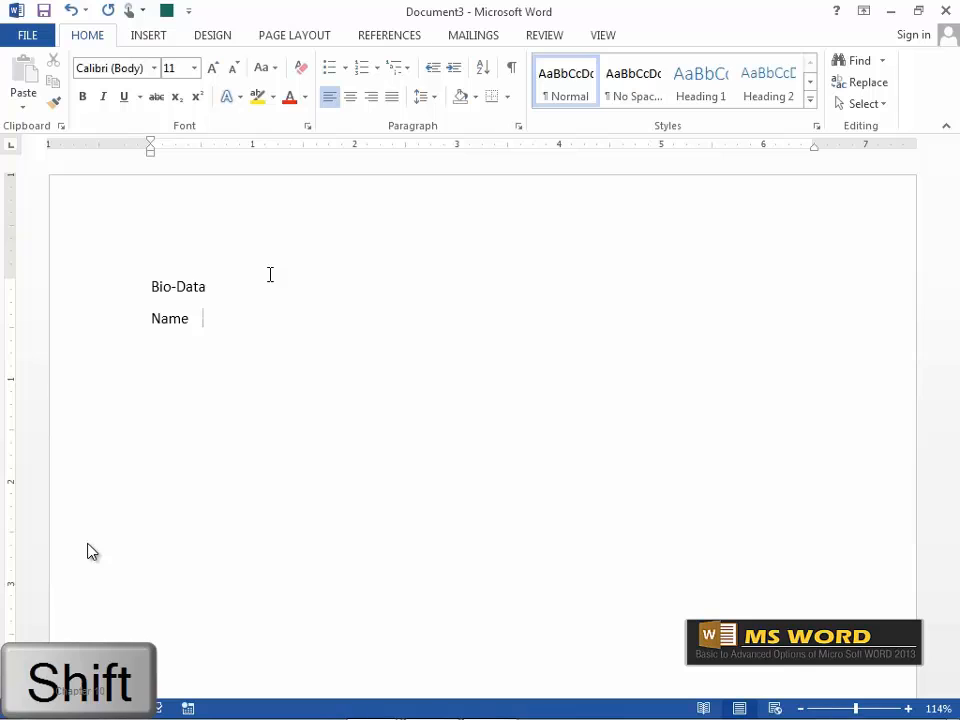
text(:)
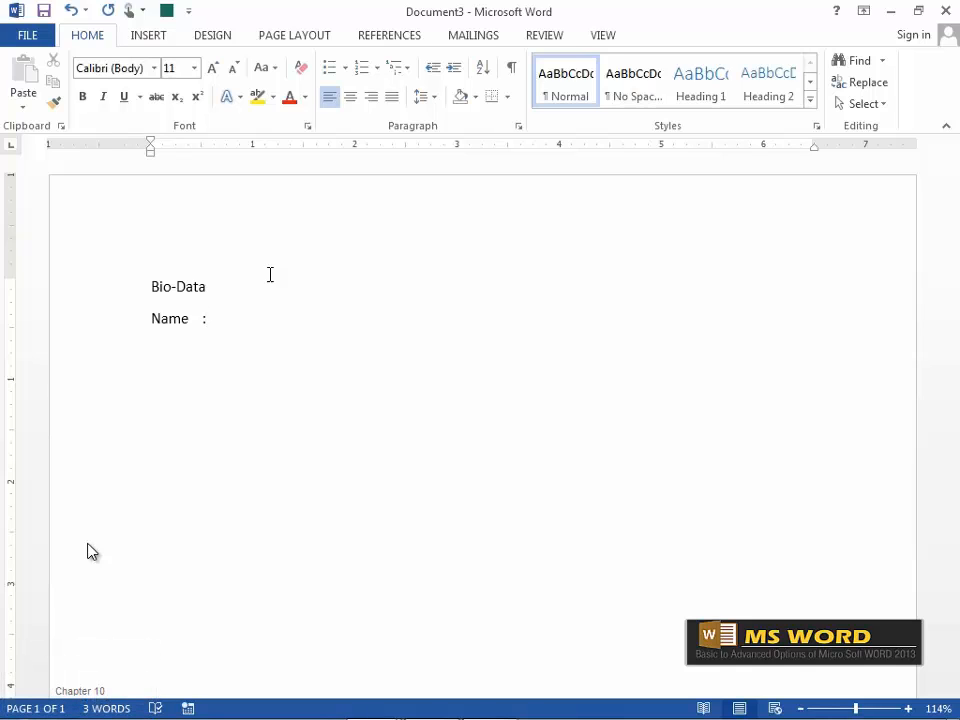
key(Tab)
text(Pramode M. C.)
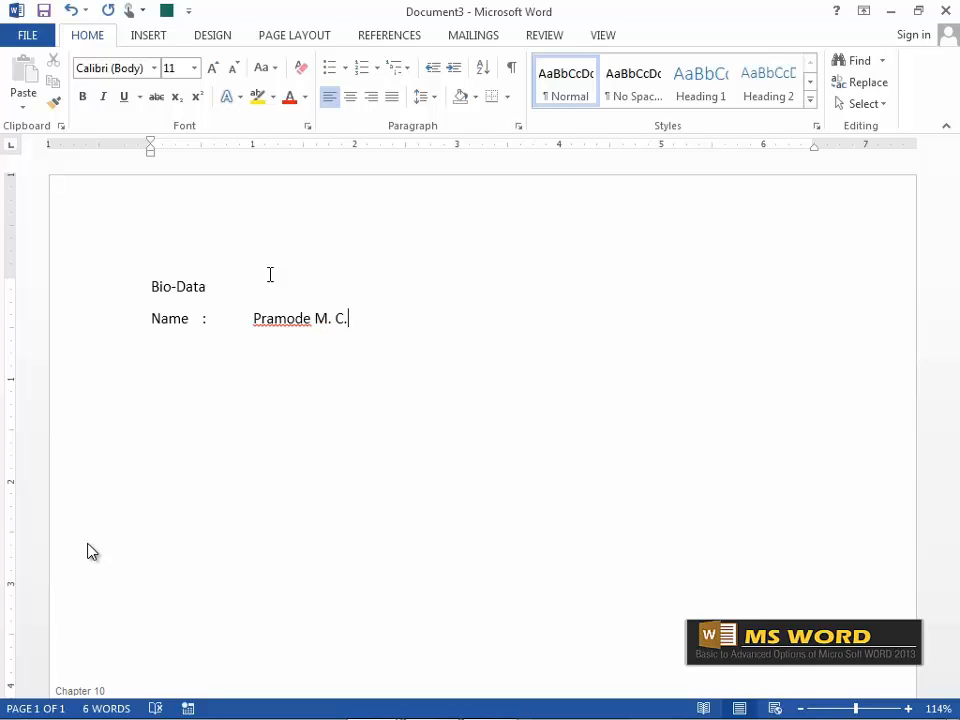
Add the Address label with tab and colon, the first address line, and a line break.
key(Return)
text(Address)
key(Tab)
text(:)
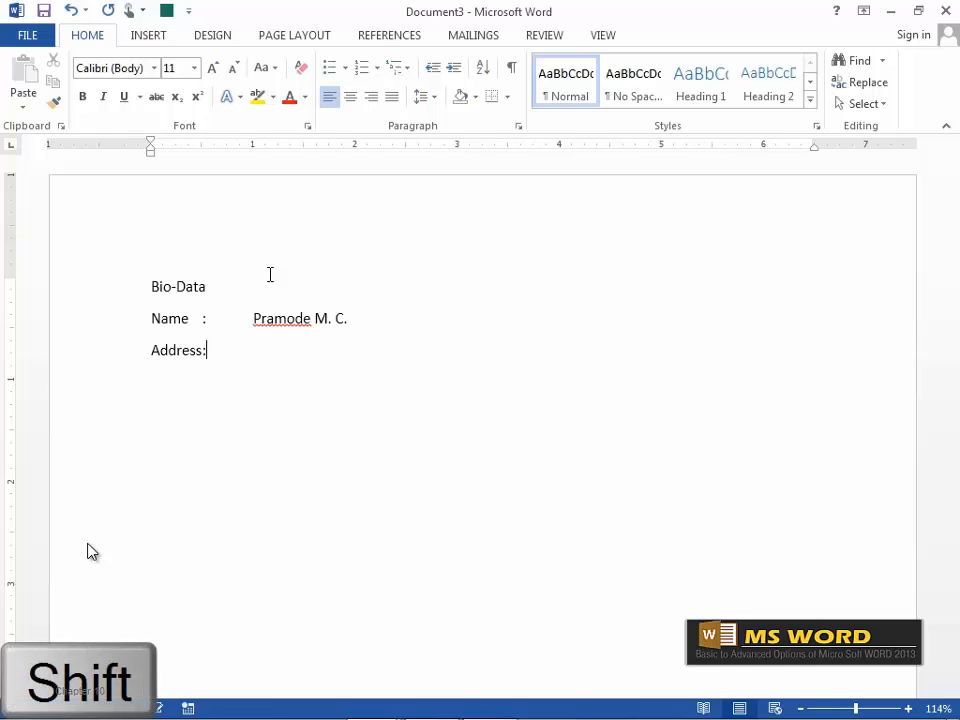
key(Tab)
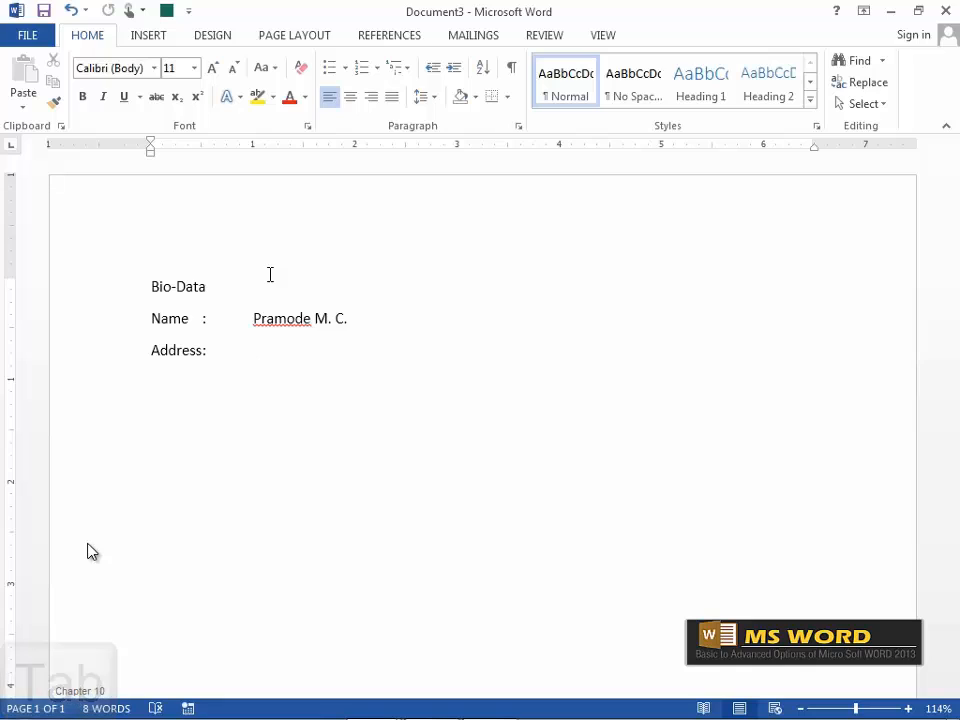
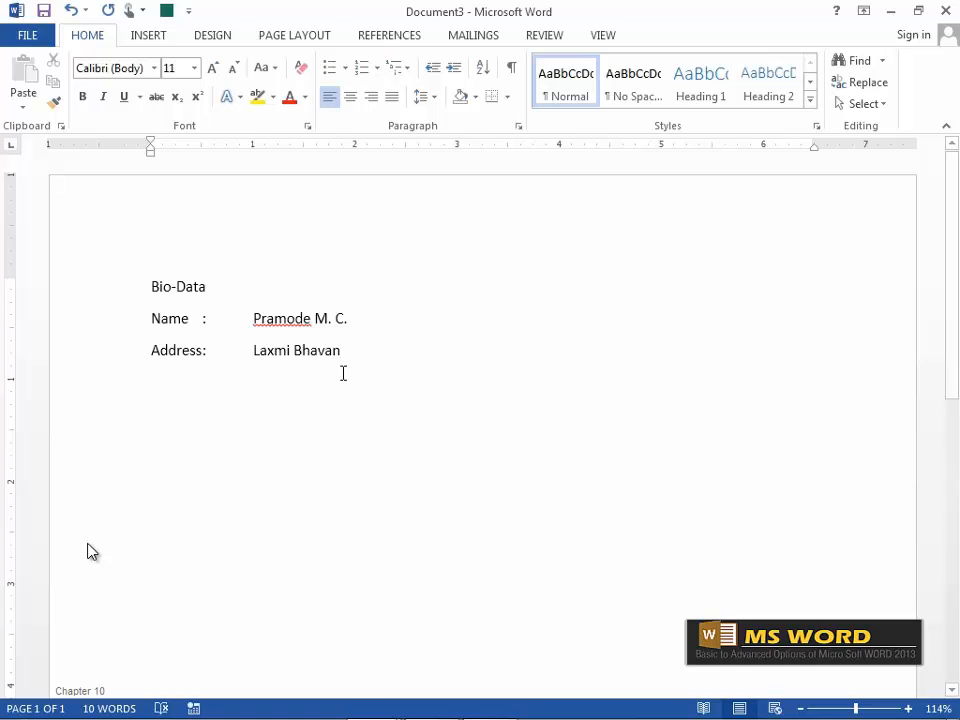
key(shift+Return)
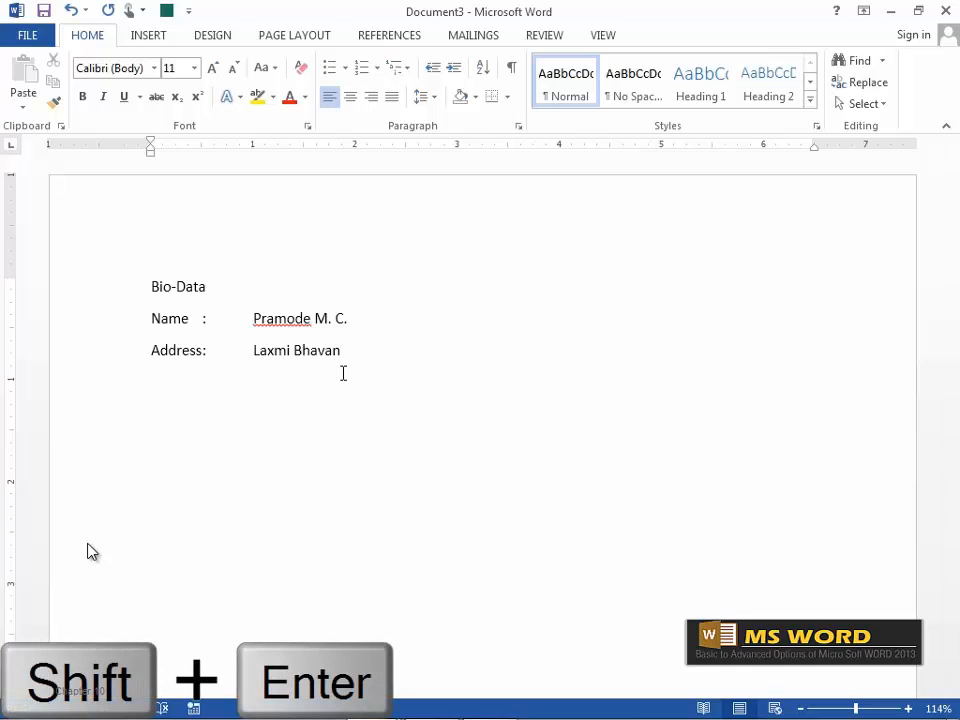
Finish the address with its town, district and PIN code lines.
key(shift+Return)
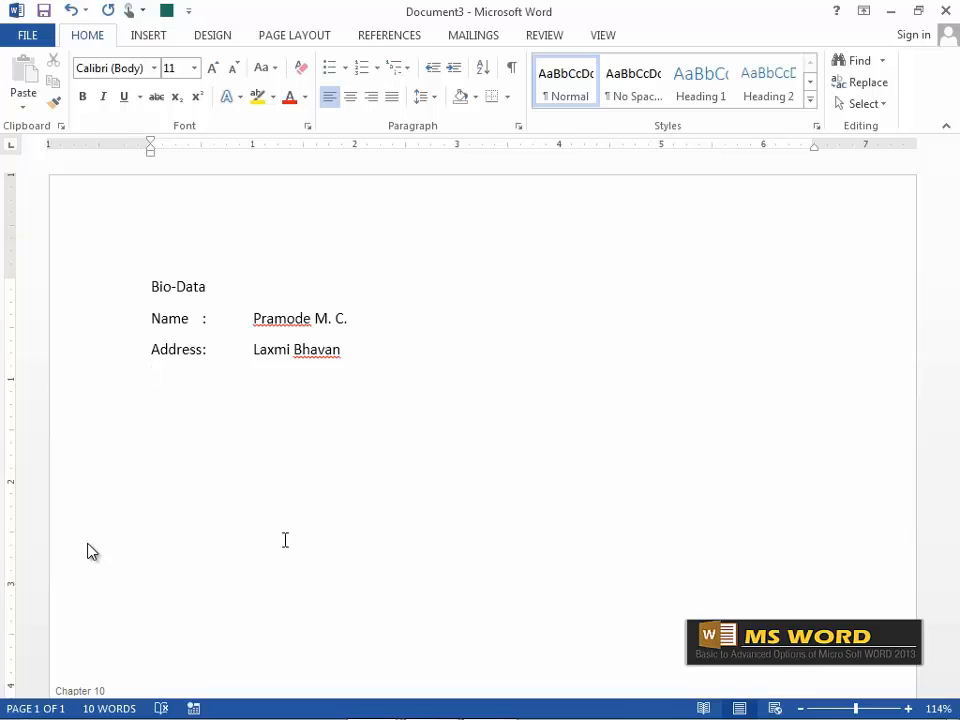
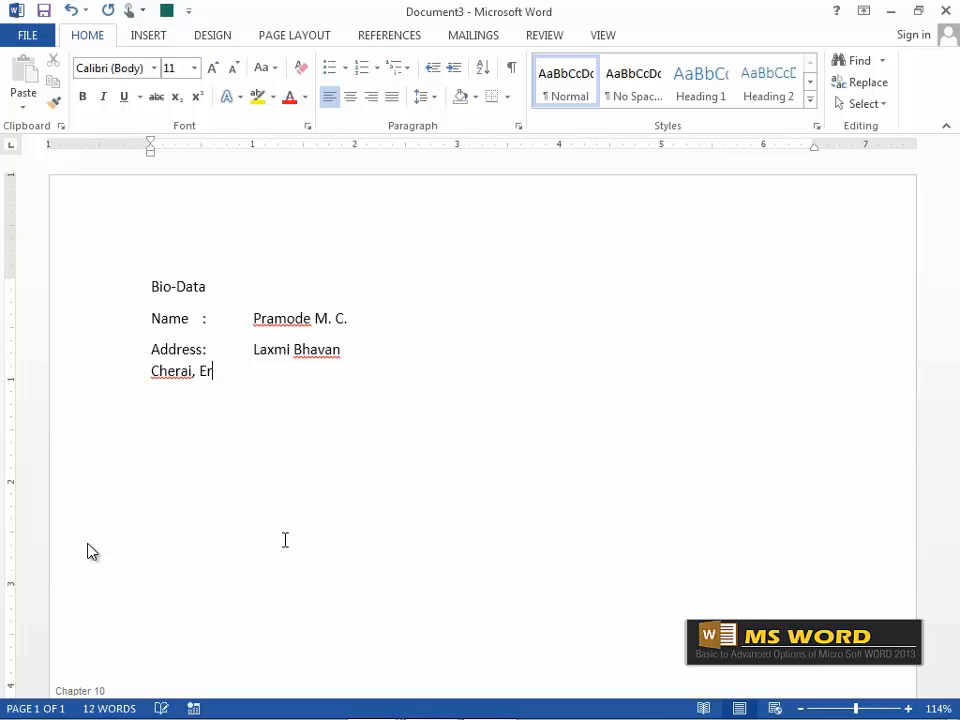
key(Return)
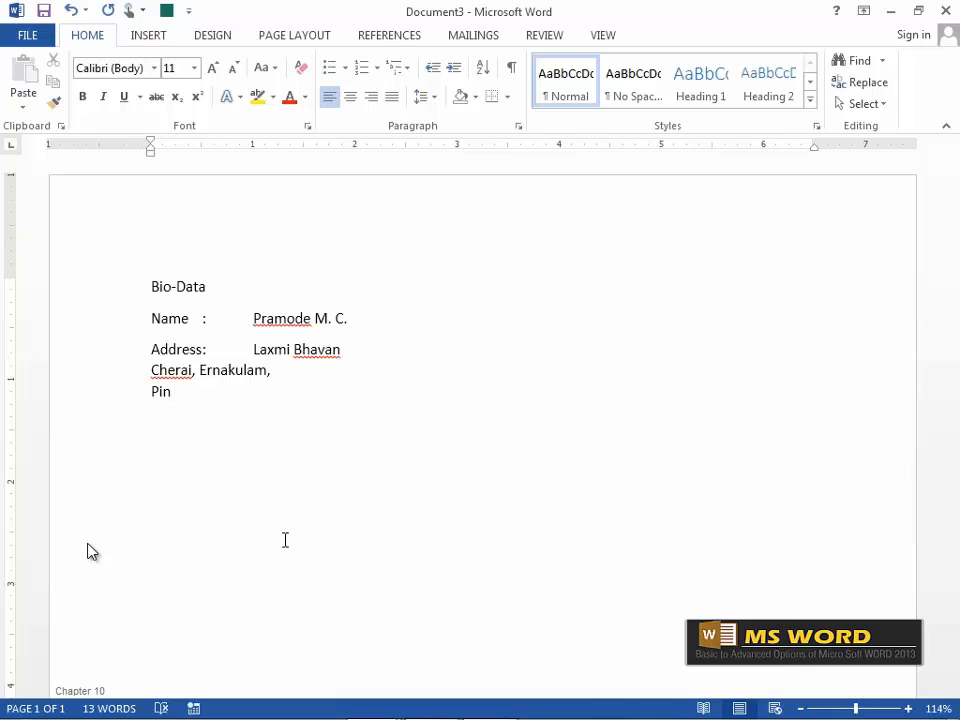
Add tab-aligned Age & DOB and Occupation lines with the age, birth date and 'Designer & Trainer'.
key(Return)
text(Age & DOB)
key(Tab)
text(:)
key(Tab)
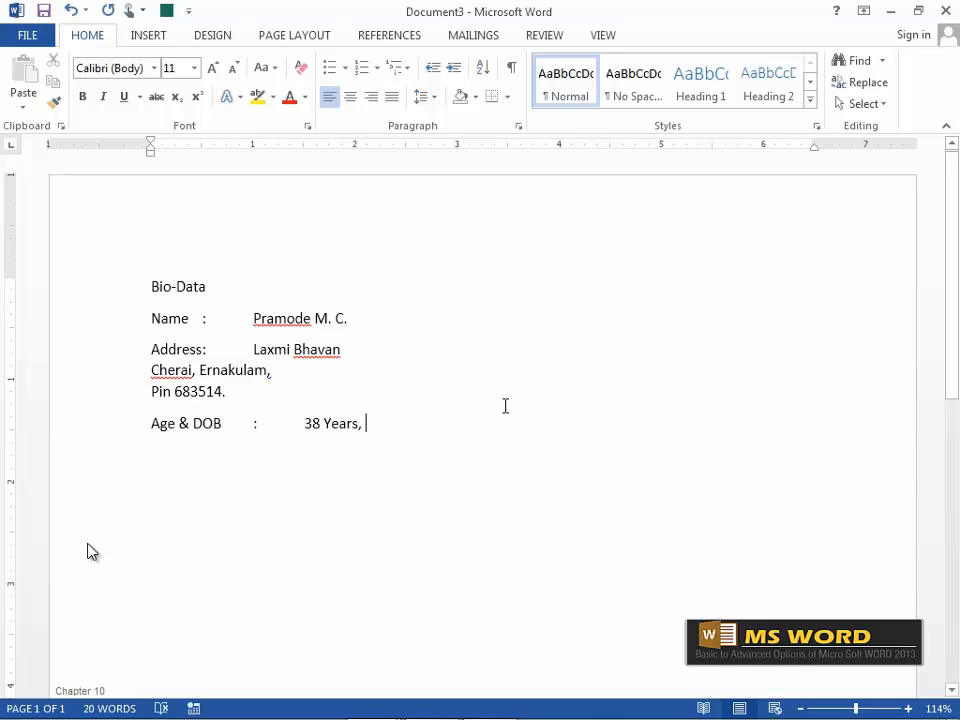
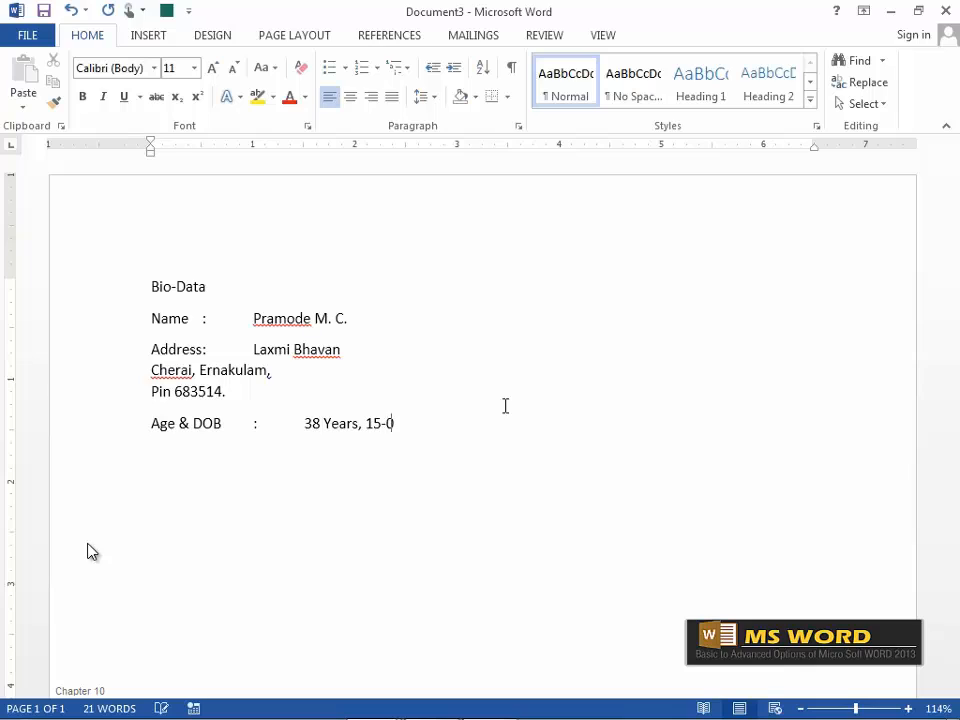
key(Return)
text(Occup)
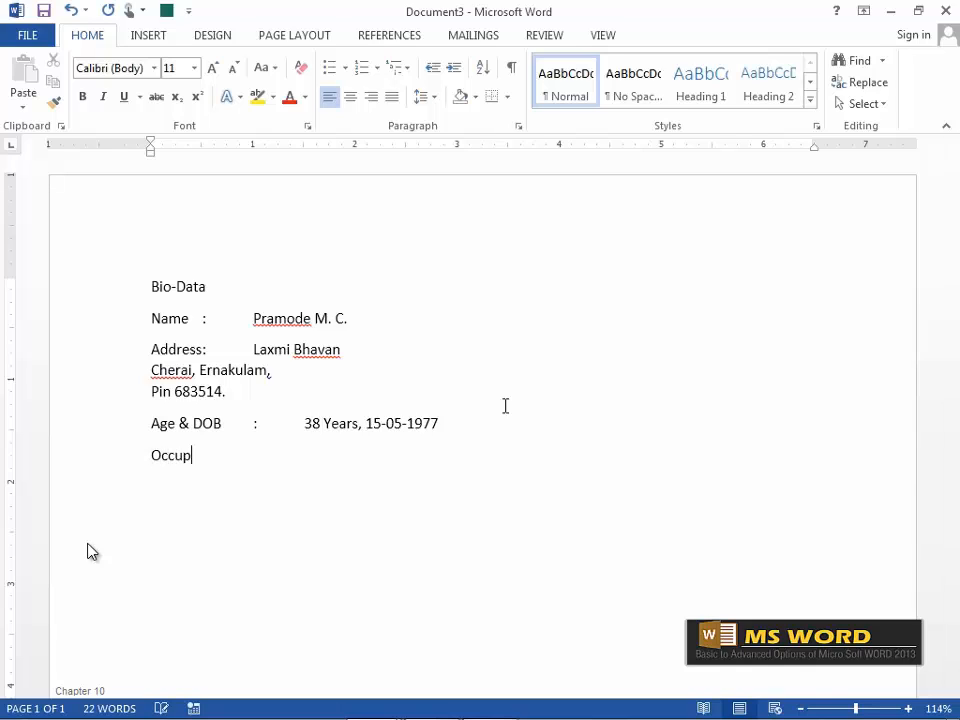
text(ation)
key(Tab)
text(:)
key(Tab)
text(Designer)
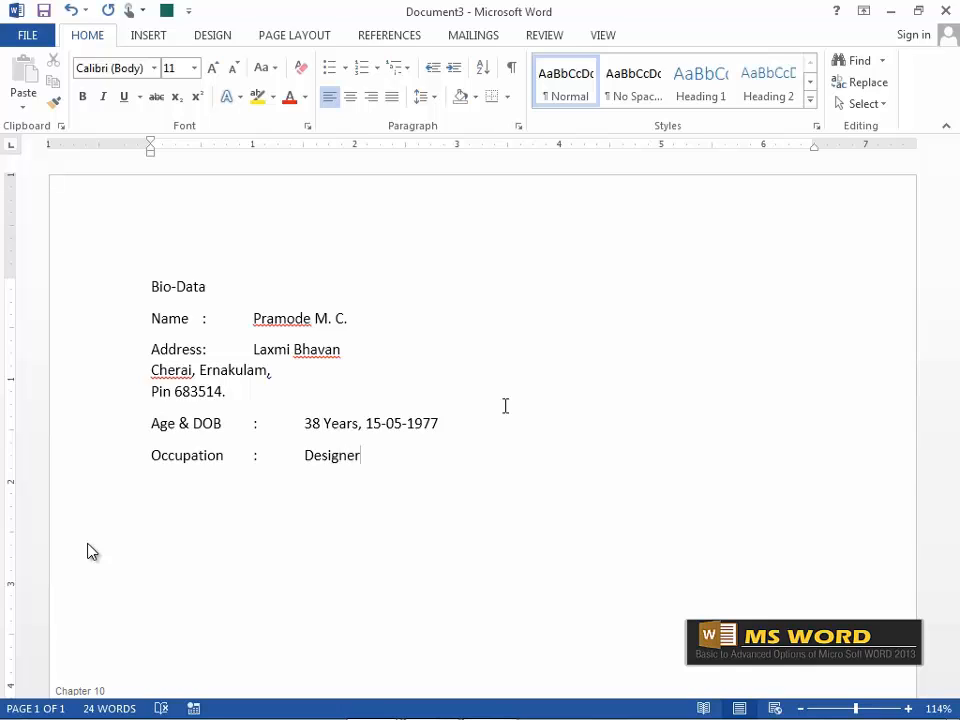
text( & Trainer)
Enlarge the Bio-Data title to 22 pt, then center it and make it bold.
drag(151, 286, 197, 290)
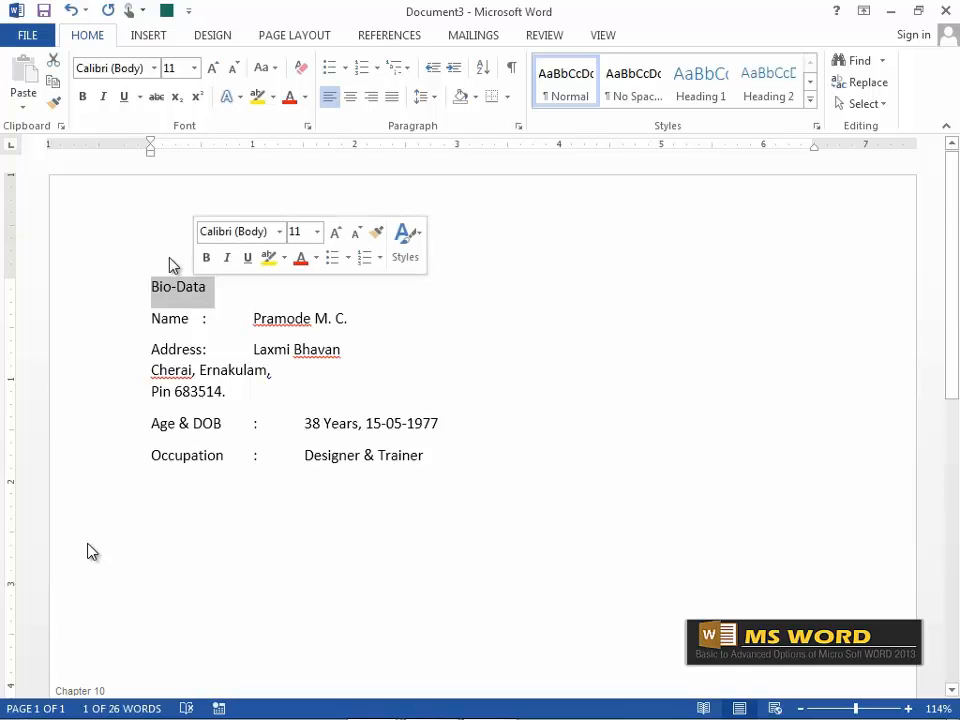
click(215, 70)
click(213, 70)
click(213, 70)
click(213, 70)
click(213, 70)
click(213, 70)
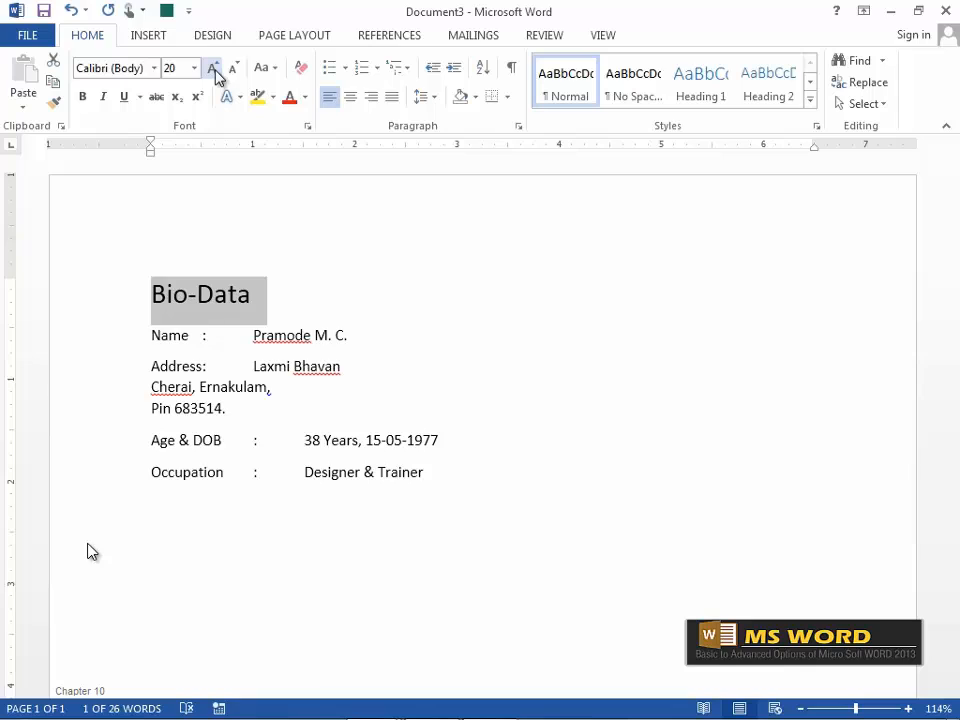
click(213, 70)
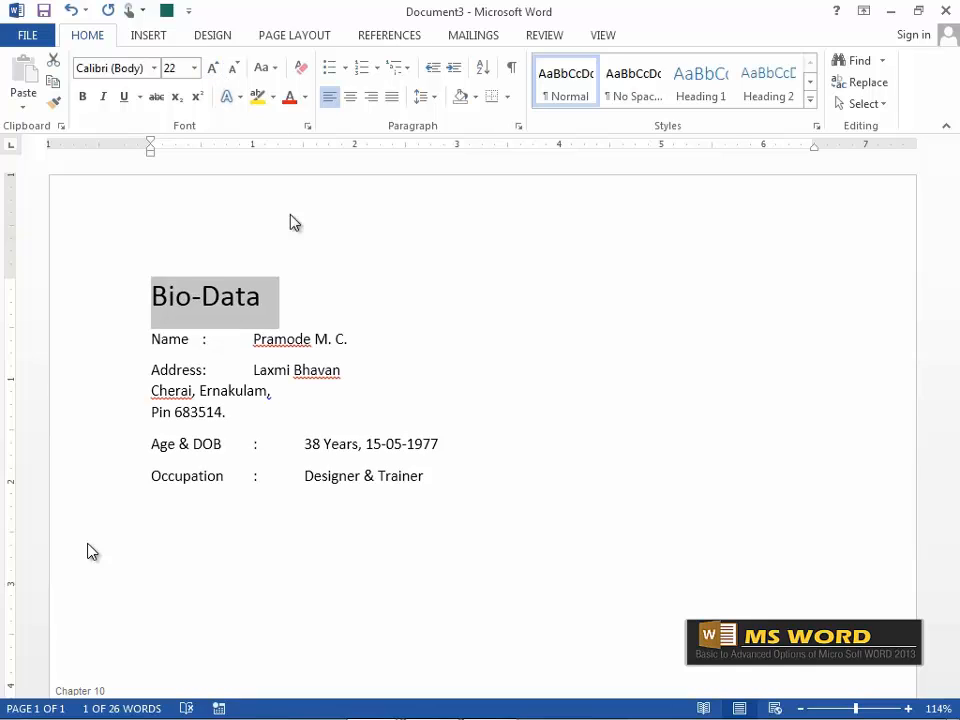
click(351, 99)
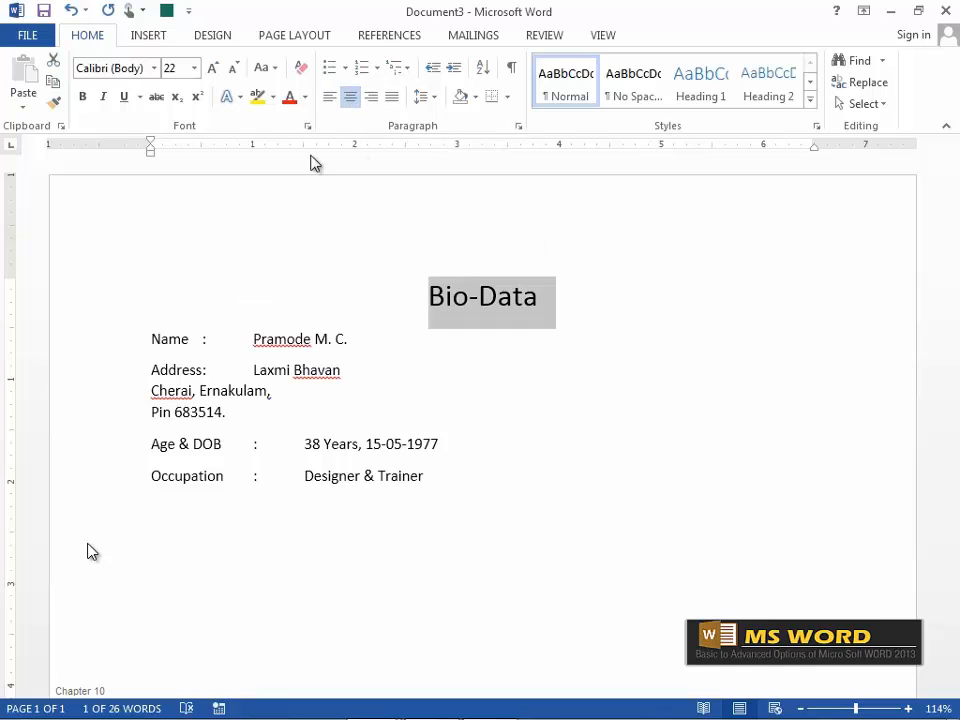
click(83, 98)
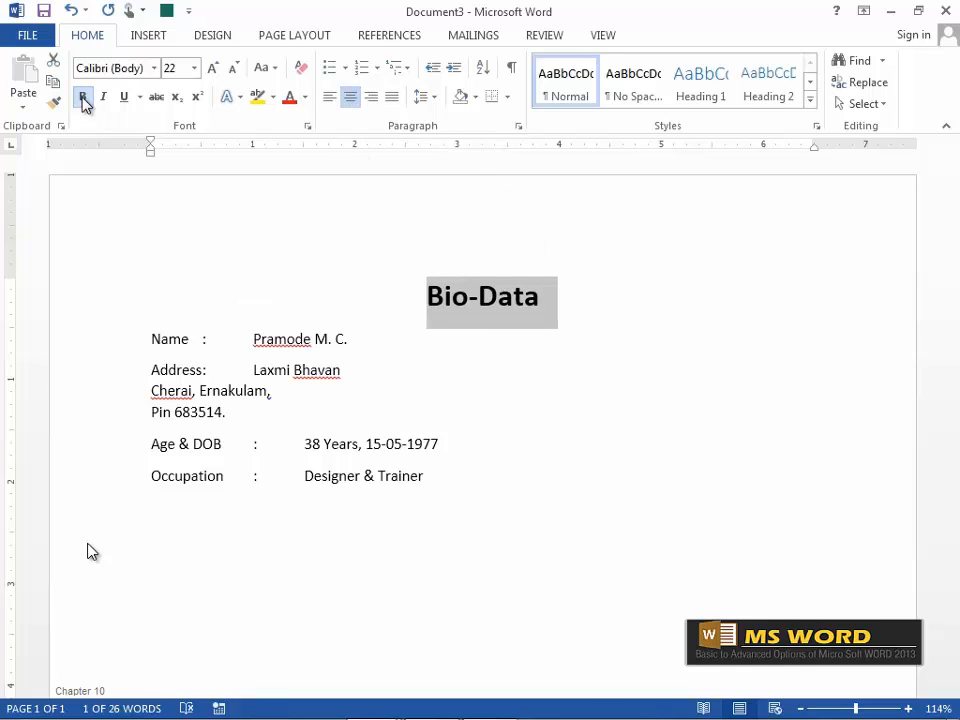
click(237, 410)
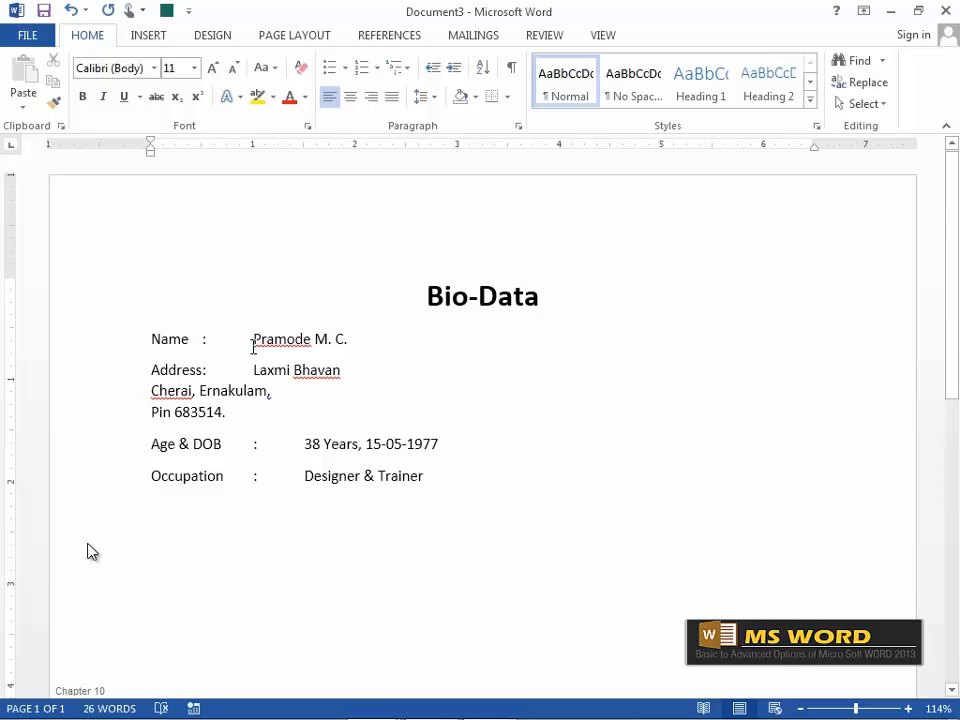
Set left tab stops on the Name-to-Occupation lines so the colons align, keeping one near 3.4 inches.
drag(156, 339, 446, 476)
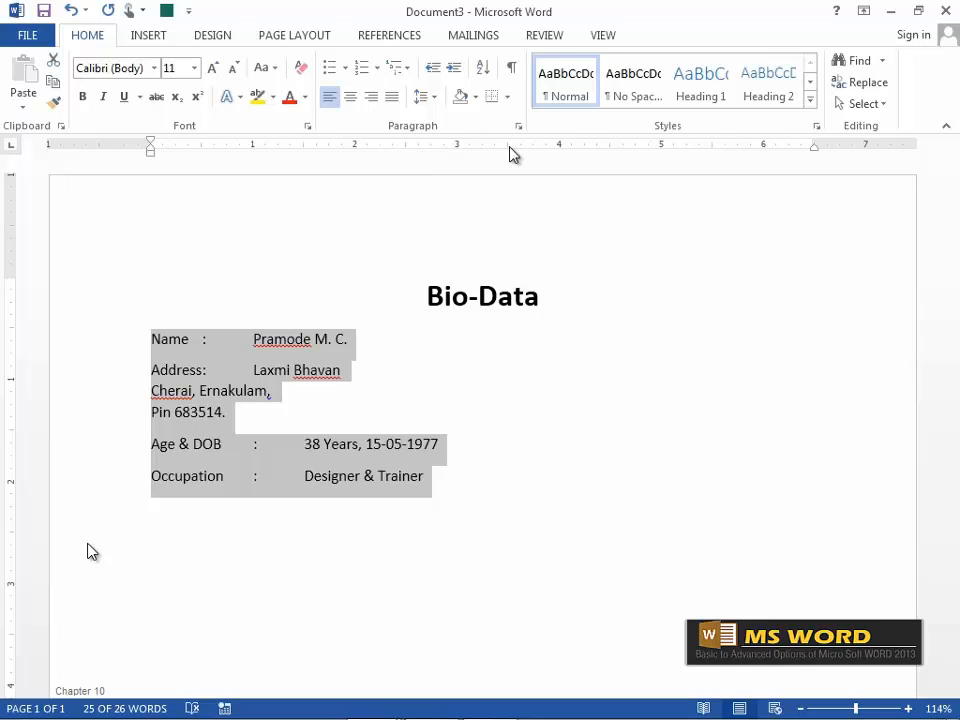
click(356, 147)
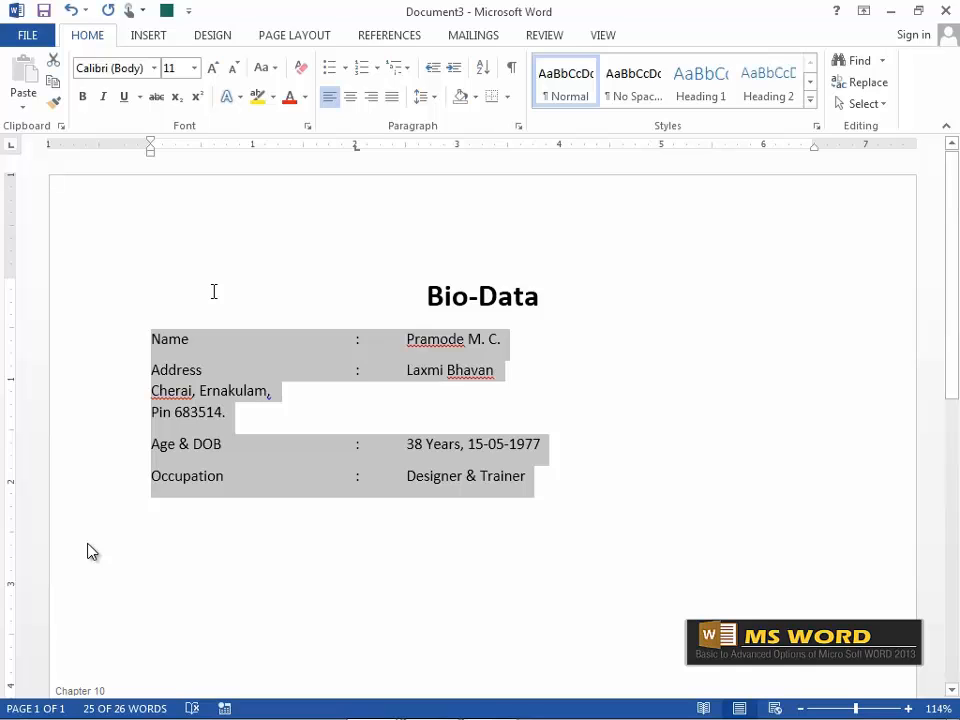
click(383, 148)
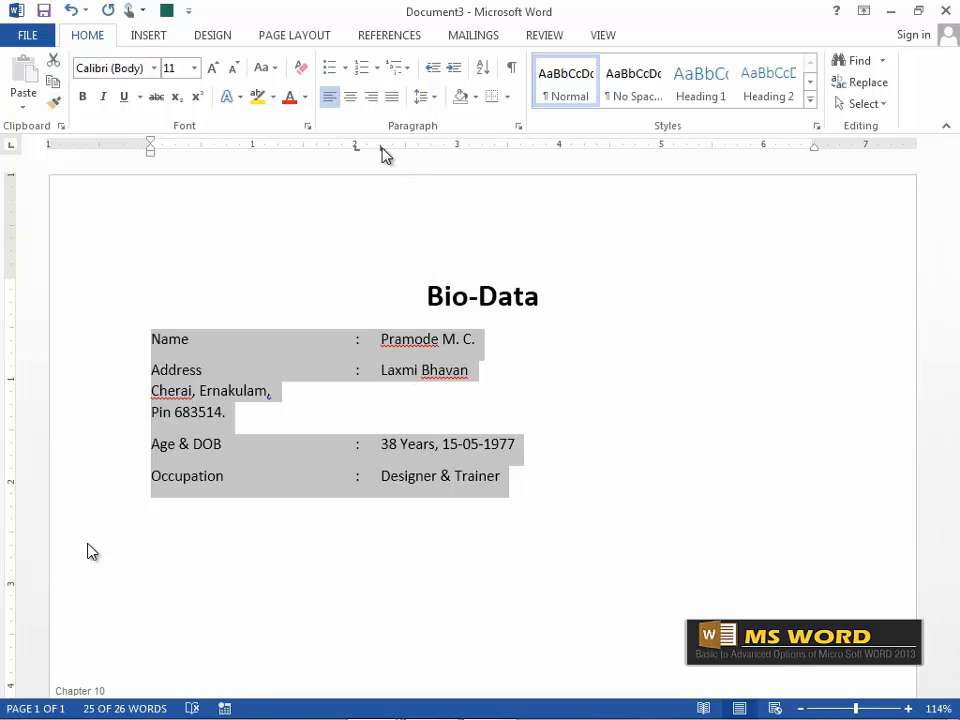
drag(380, 155, 471, 154)
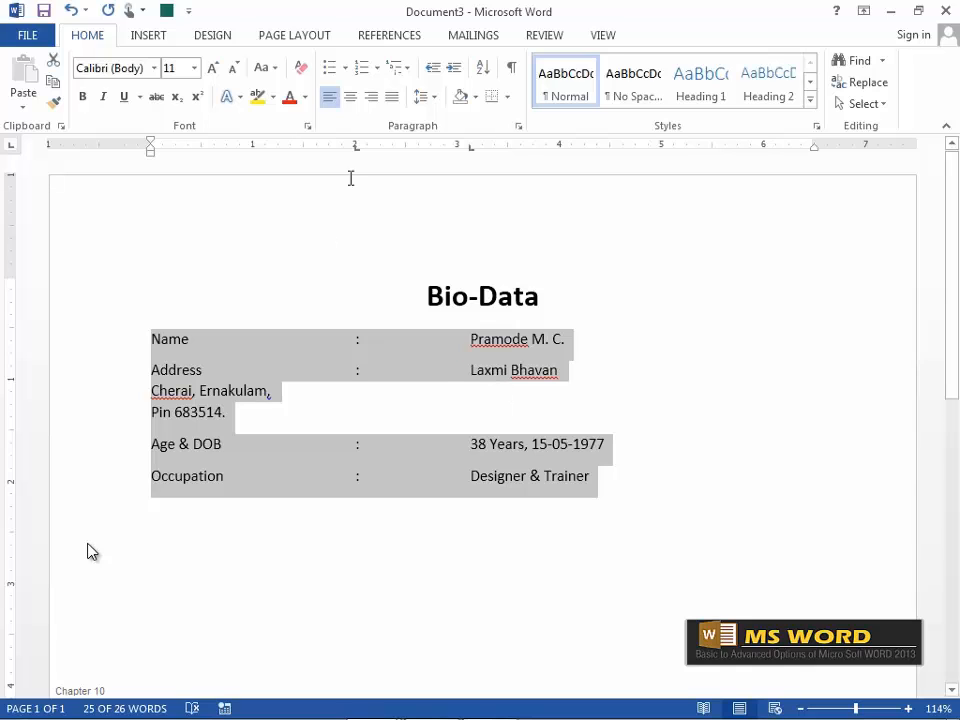
drag(355, 150, 425, 150)
drag(427, 150, 431, 193)
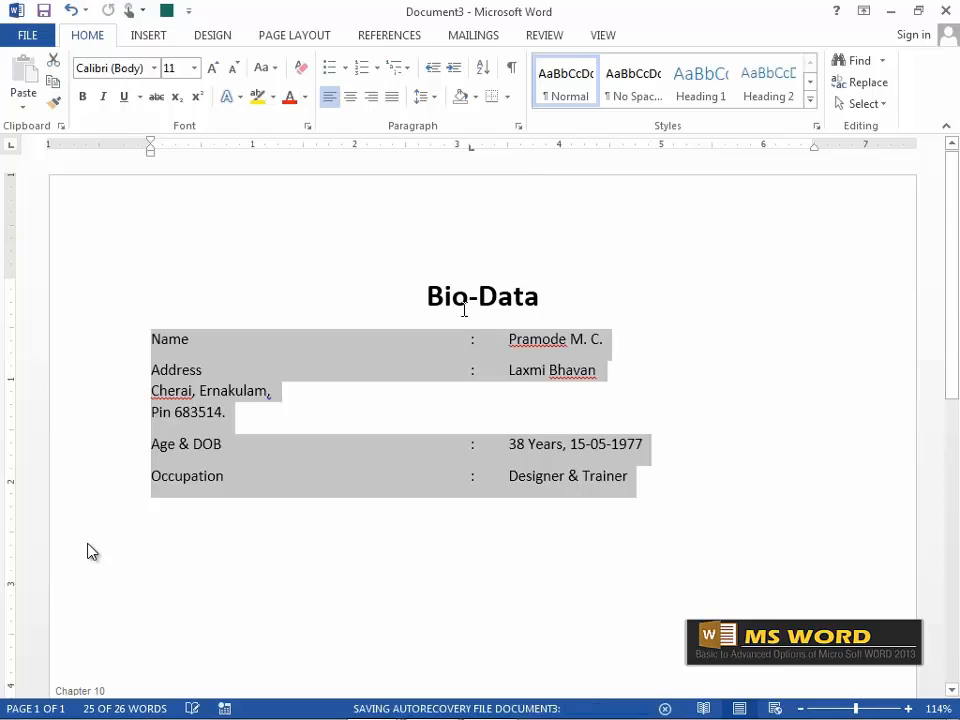
drag(468, 151, 469, 195)
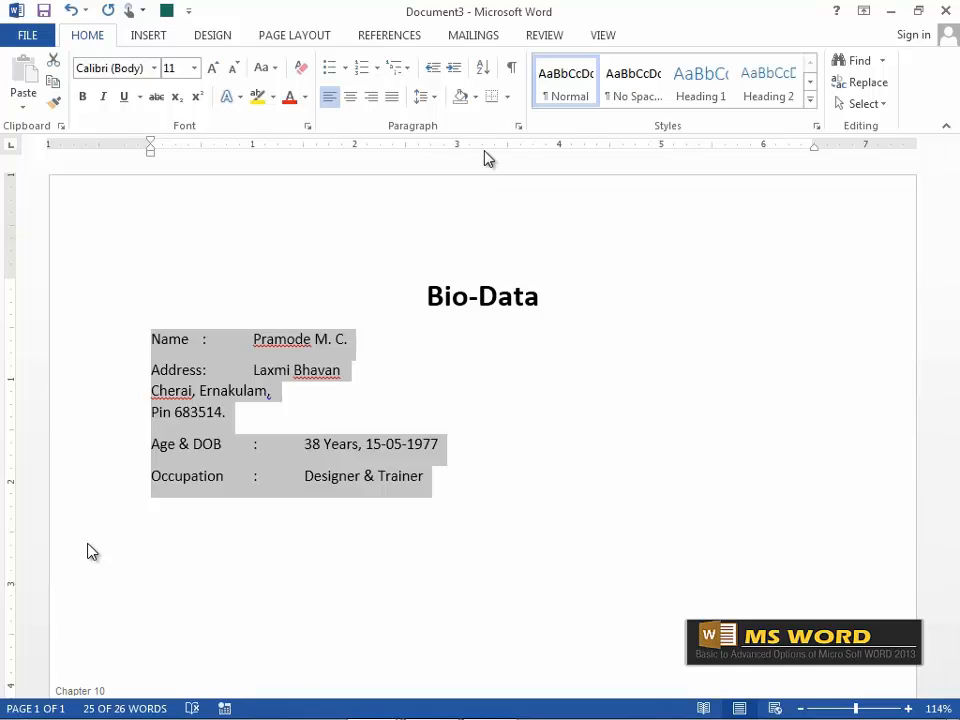
click(490, 150)
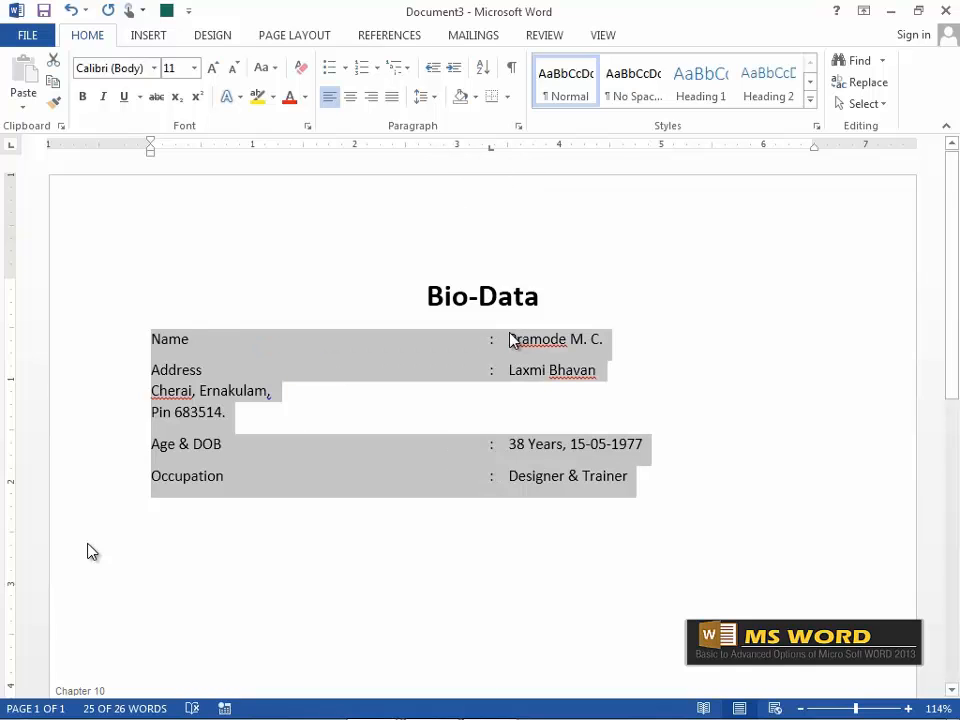
click(519, 150)
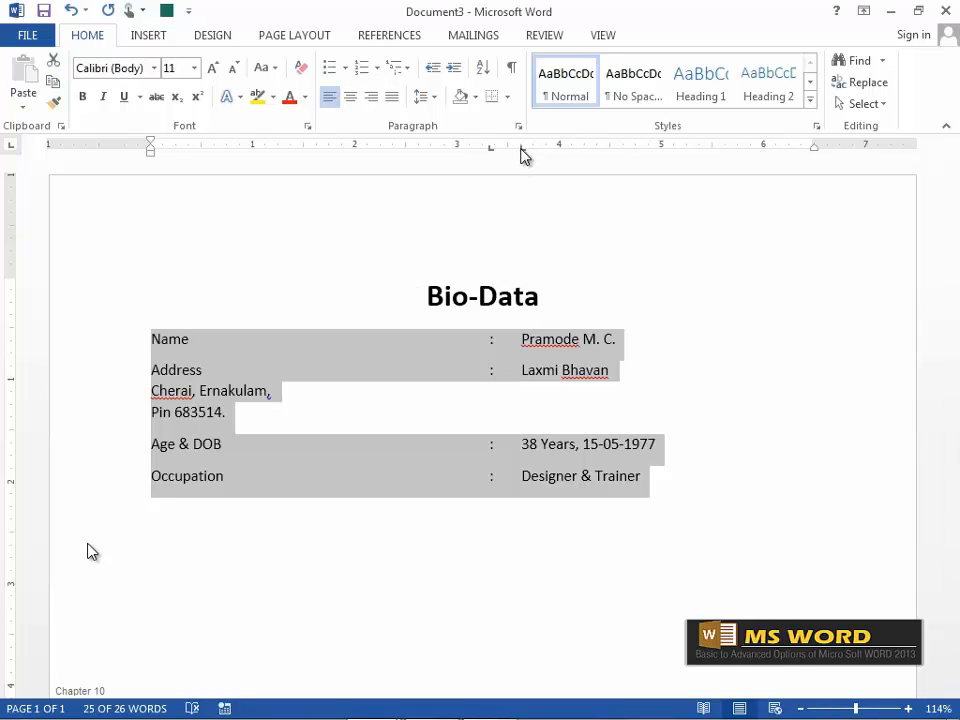
drag(522, 150, 523, 205)
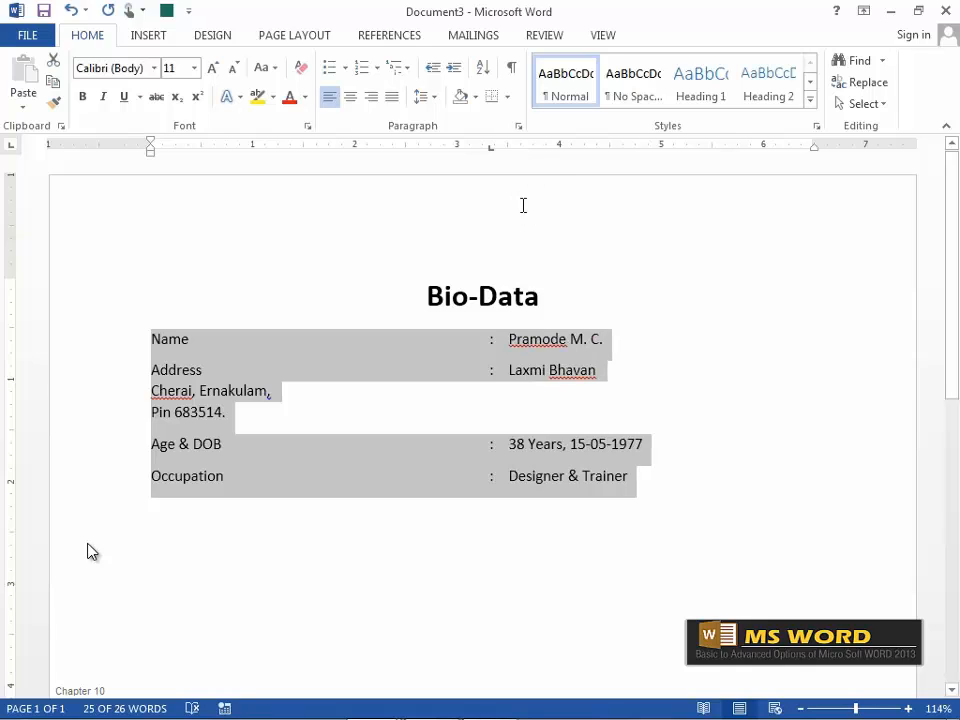
Test center and right tab stops for the values, then settle on a decimal tab near 5.3 inches.
click(11, 150)
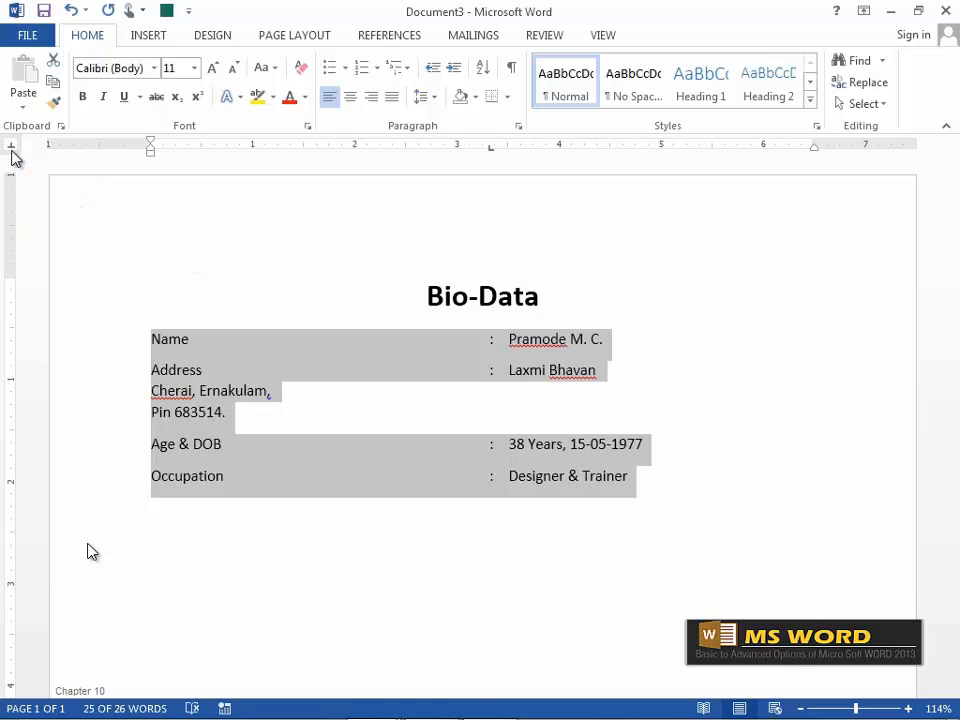
click(635, 148)
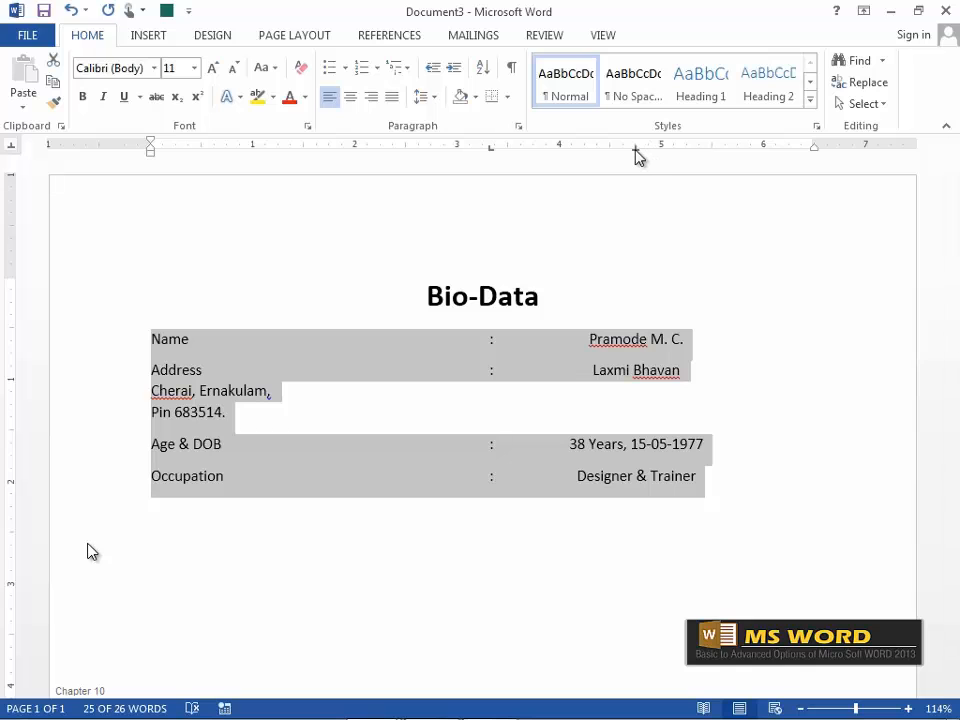
drag(636, 148, 634, 197)
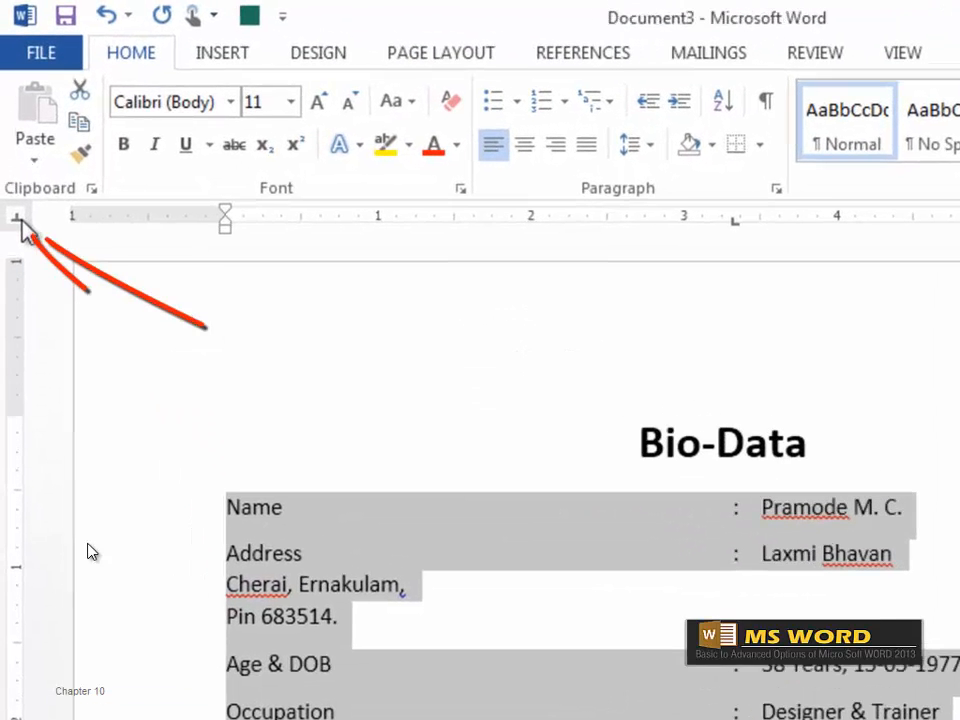
click(21, 220)
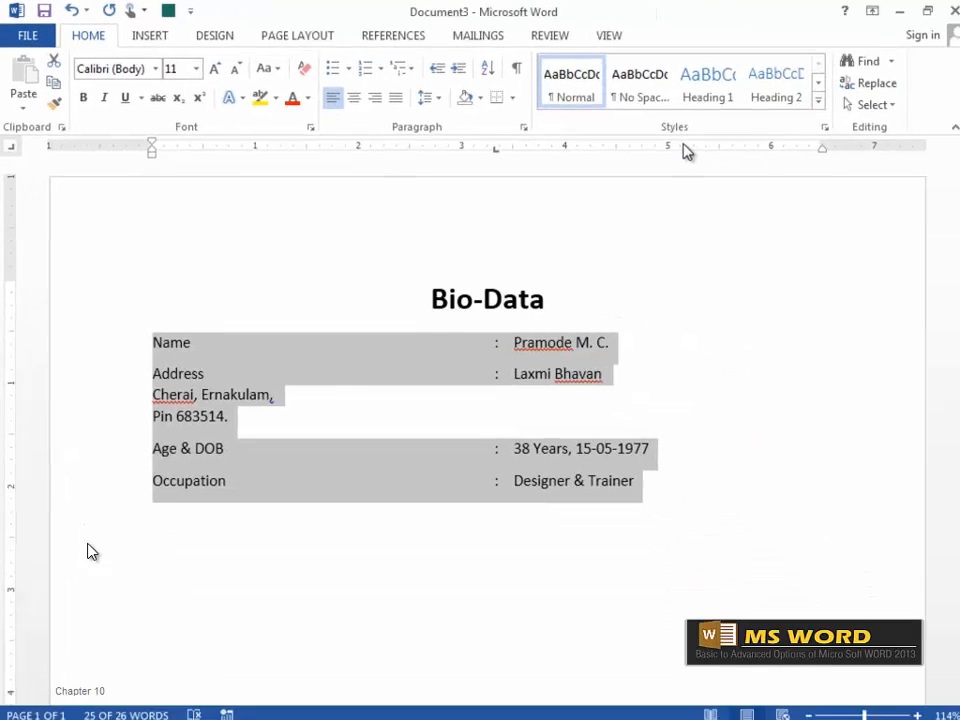
click(681, 150)
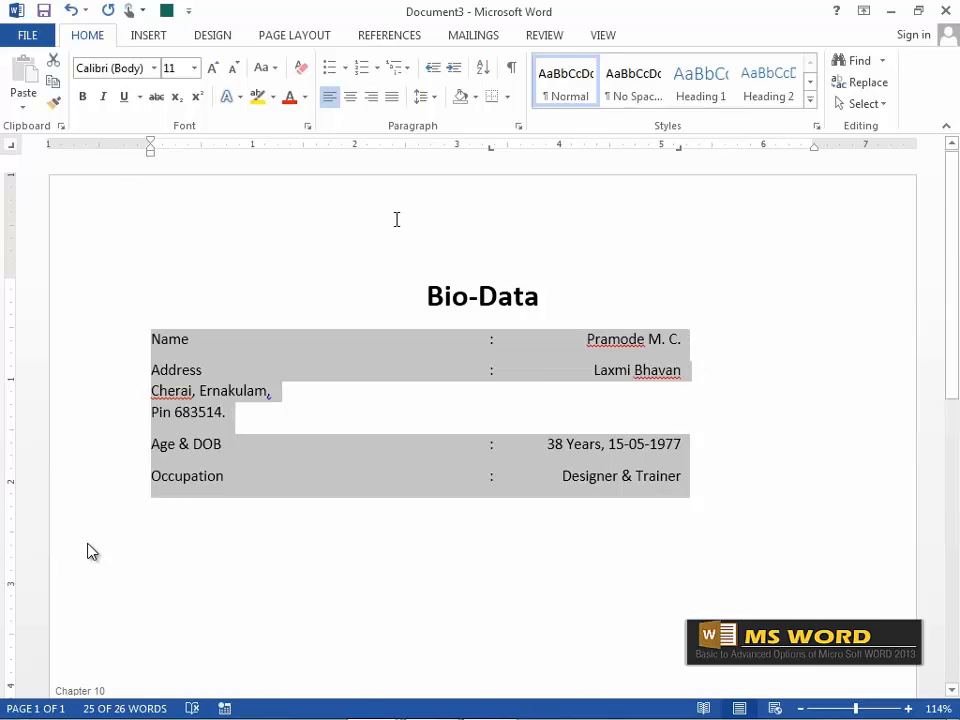
key(ctrl+z)
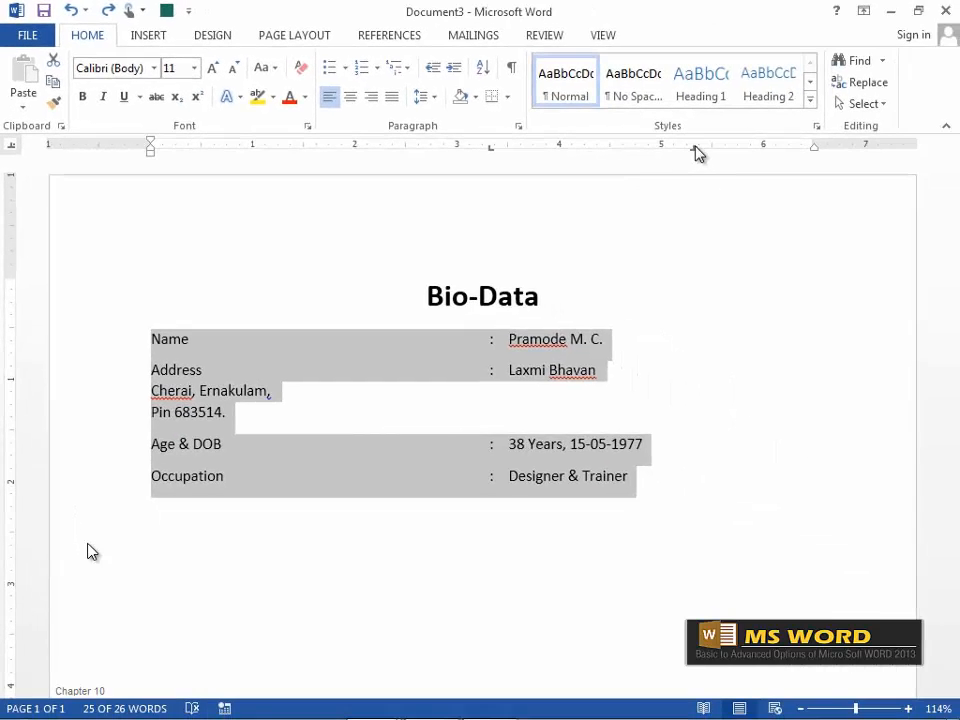
click(694, 147)
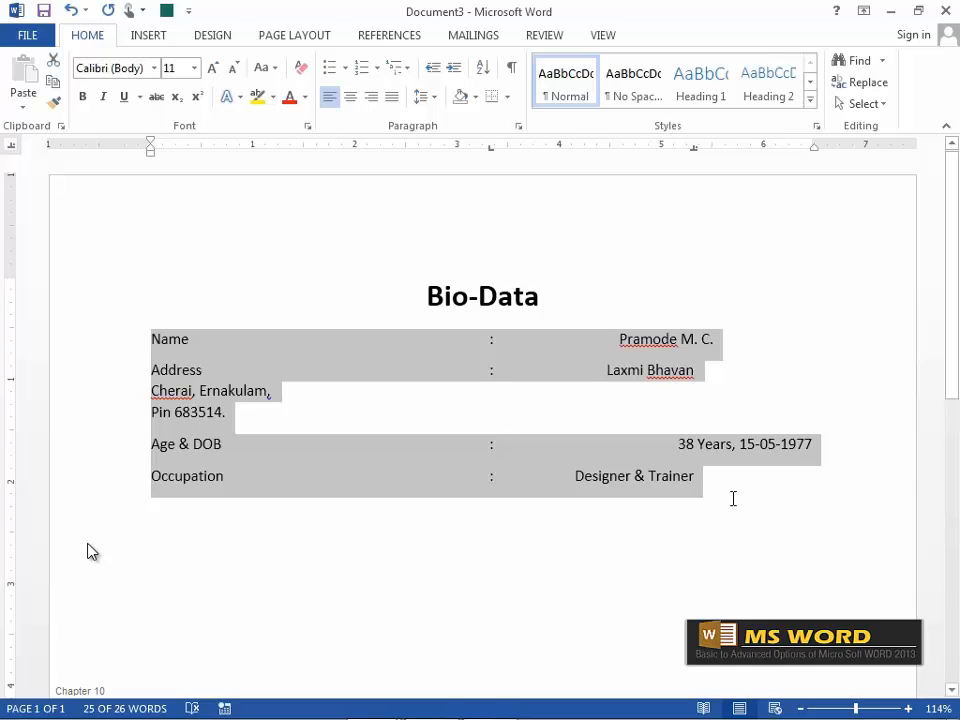
Add a TV line below Occupation with a tabbed colon and the value 5000.50.
click(702, 477)
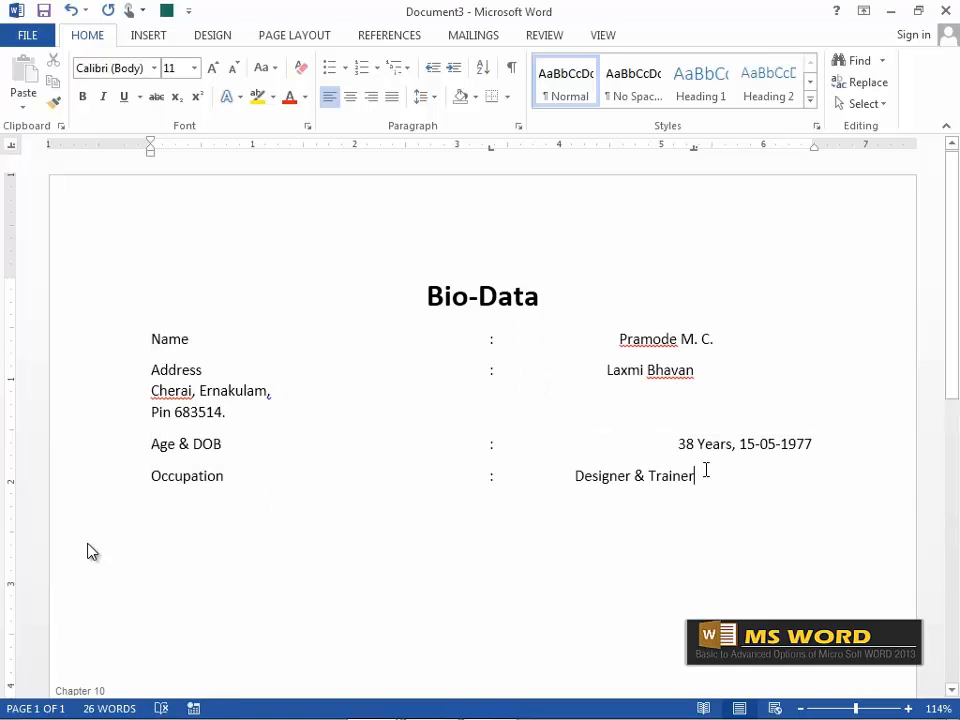
key(Return)
text(TV)
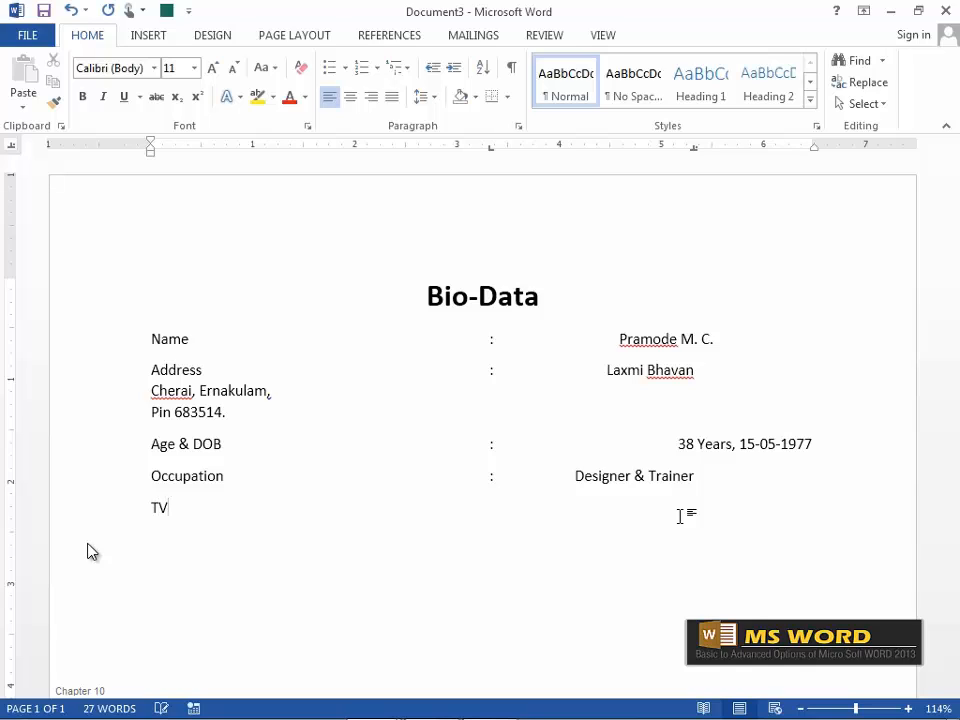
key(Tab)
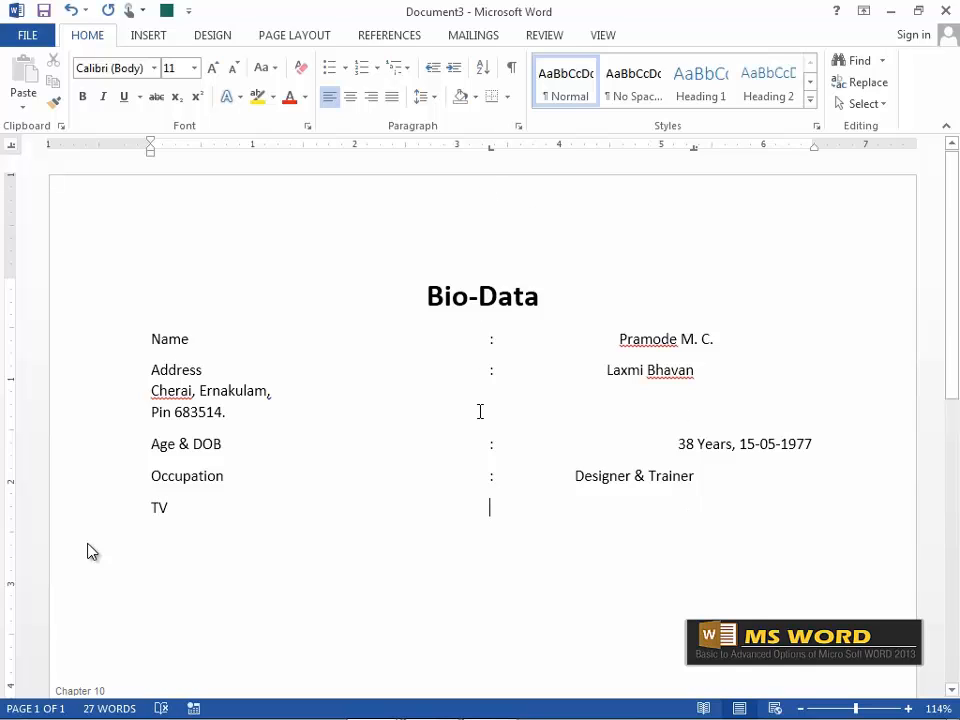
text(:)
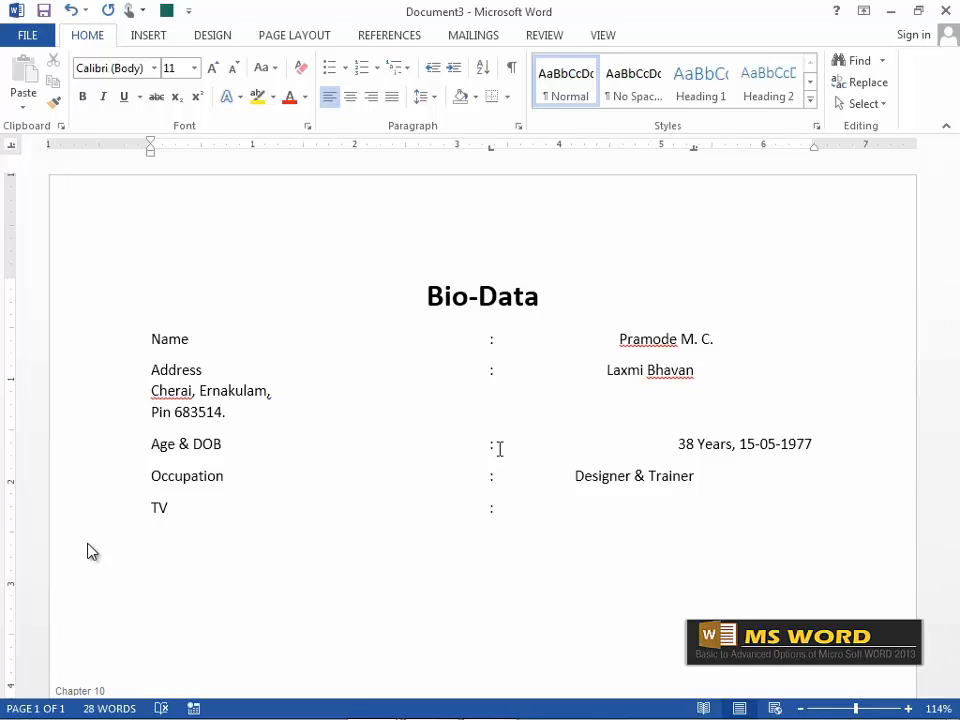
key(Tab)
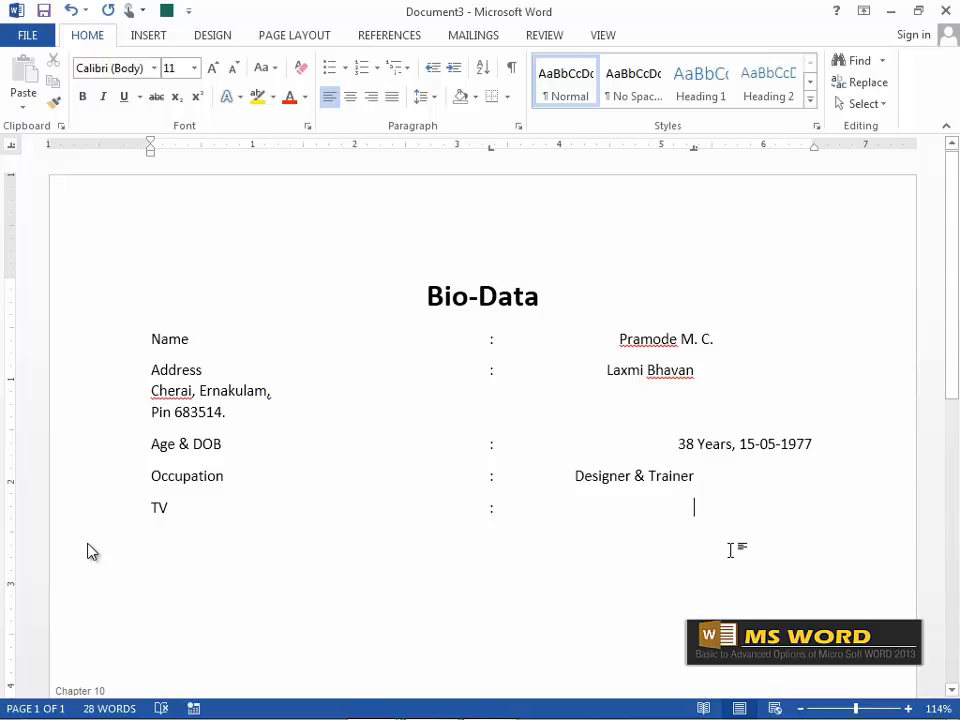
text(5000)
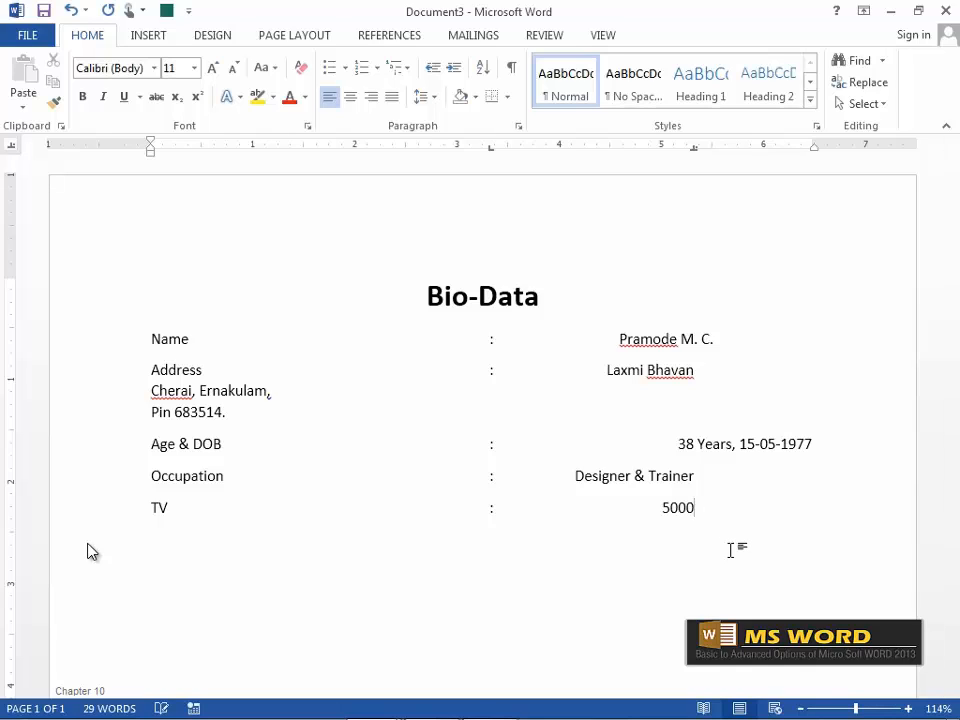
text(.50)
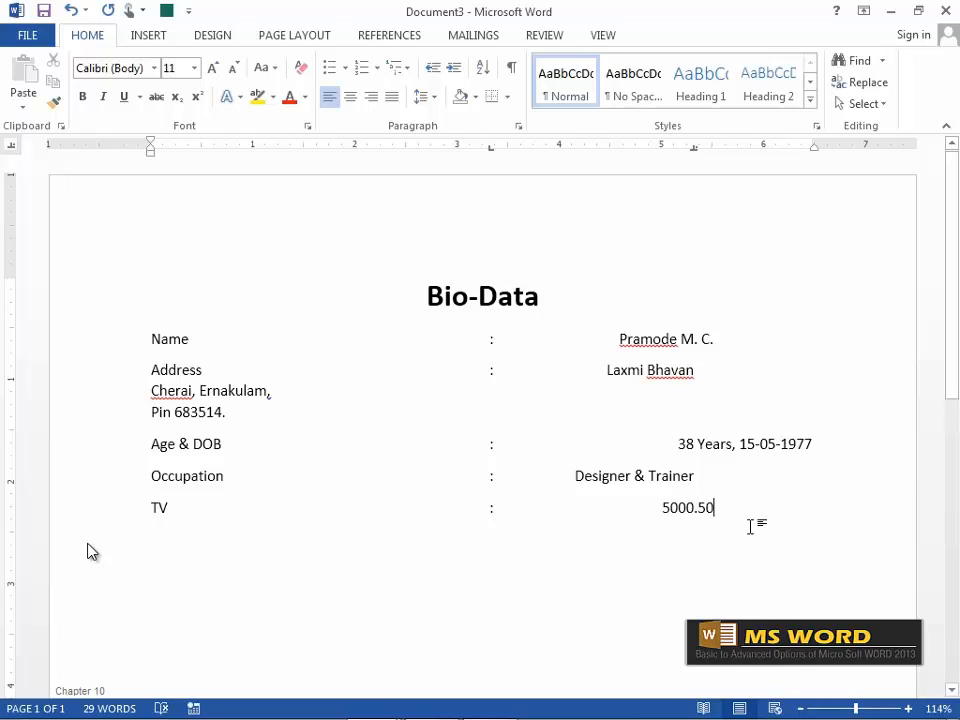
Start the next line with the label Refrigerator, correcting a typo.
key(Return)
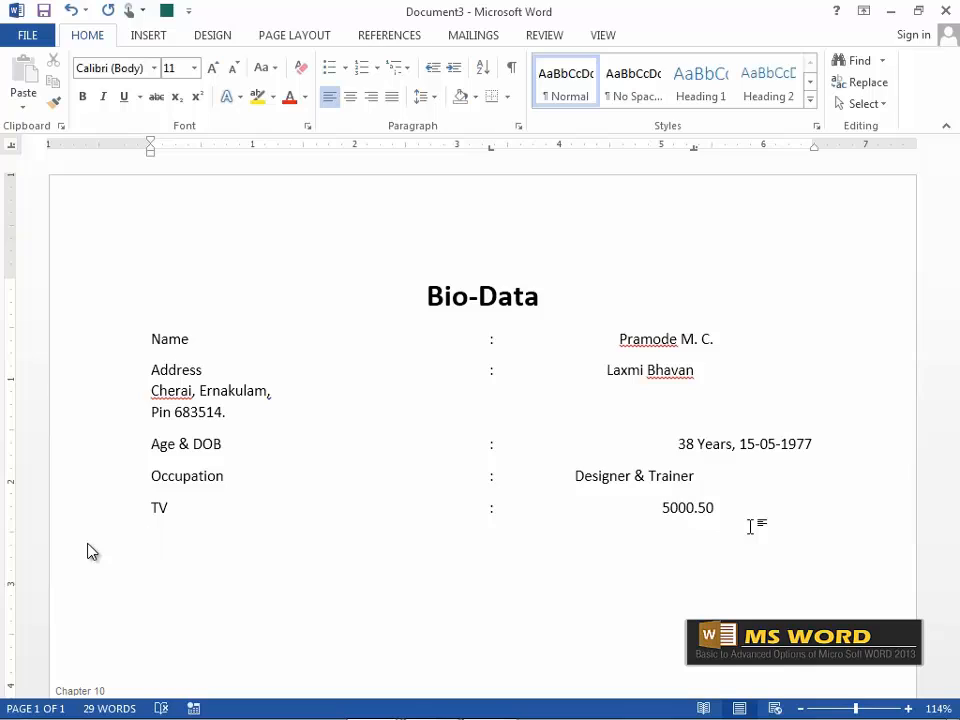
text(Refrigerator)
Finish the Refrigerator line with a tabbed colon and the value 7005.75.
key(Tab)
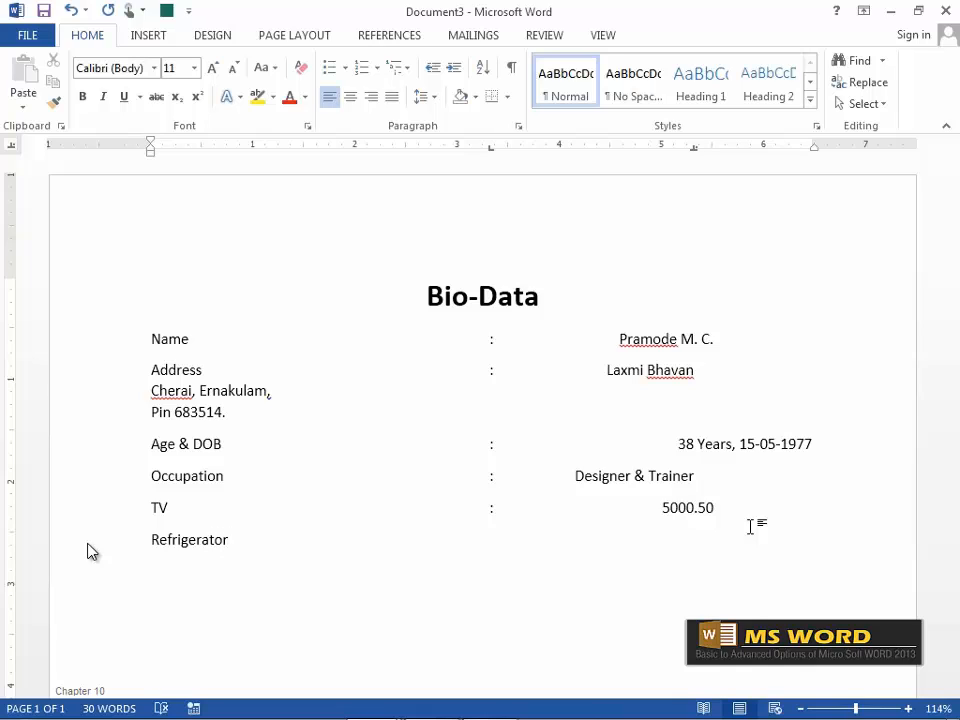
text(:)
key(Tab)
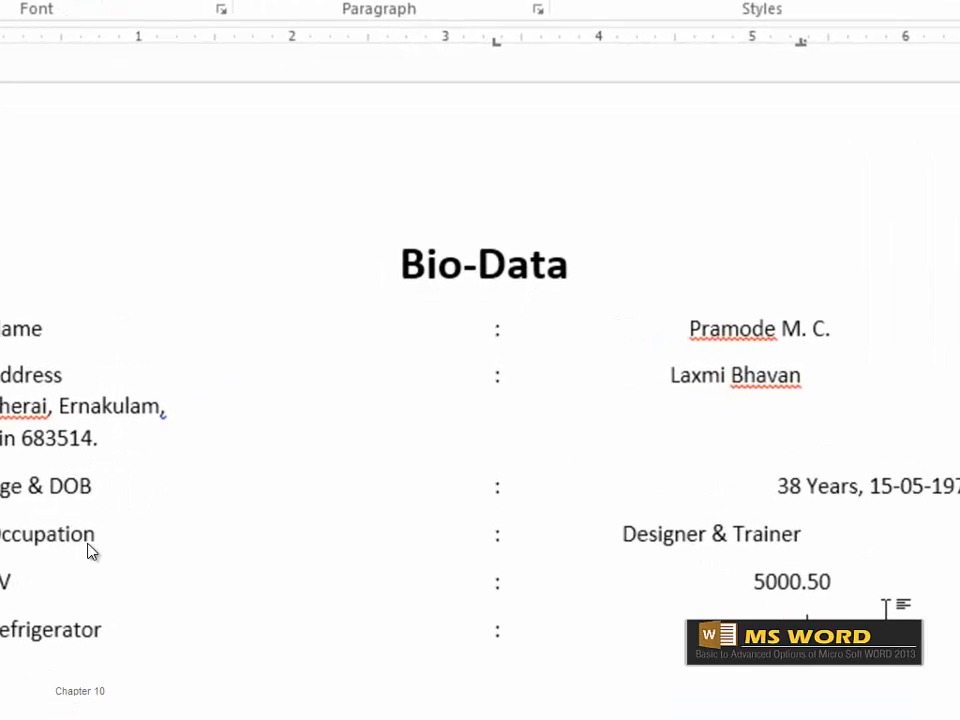
text(5.75)
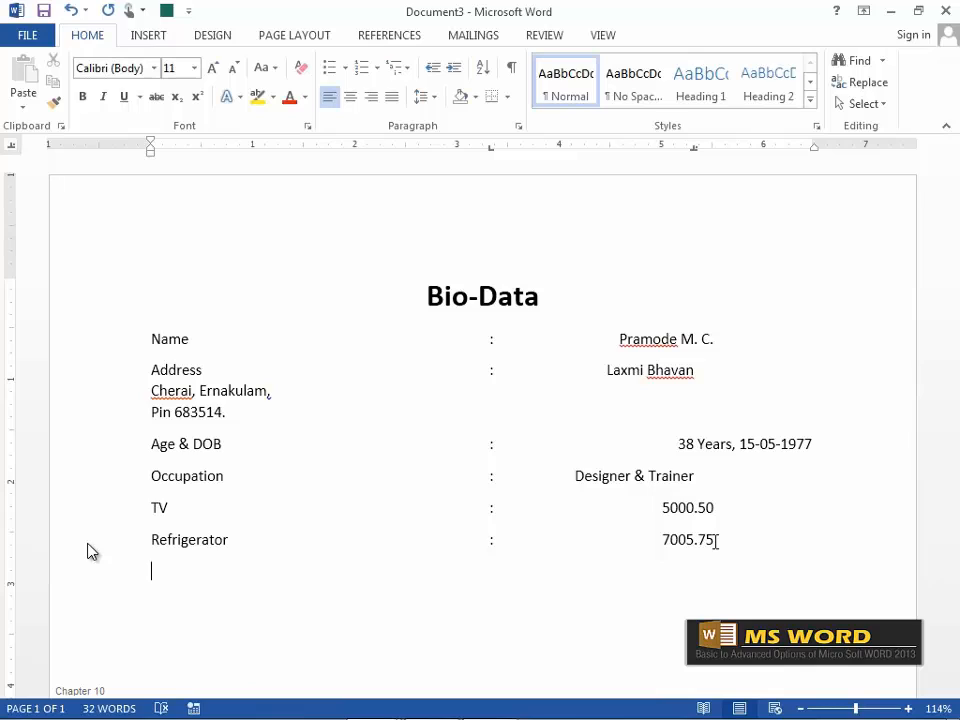
Add a Fan line with value 1500.568, then select the TV to Fan lines.
text(Fan)
key(Tab)
text(:)
key(Tab)
text(1500.)
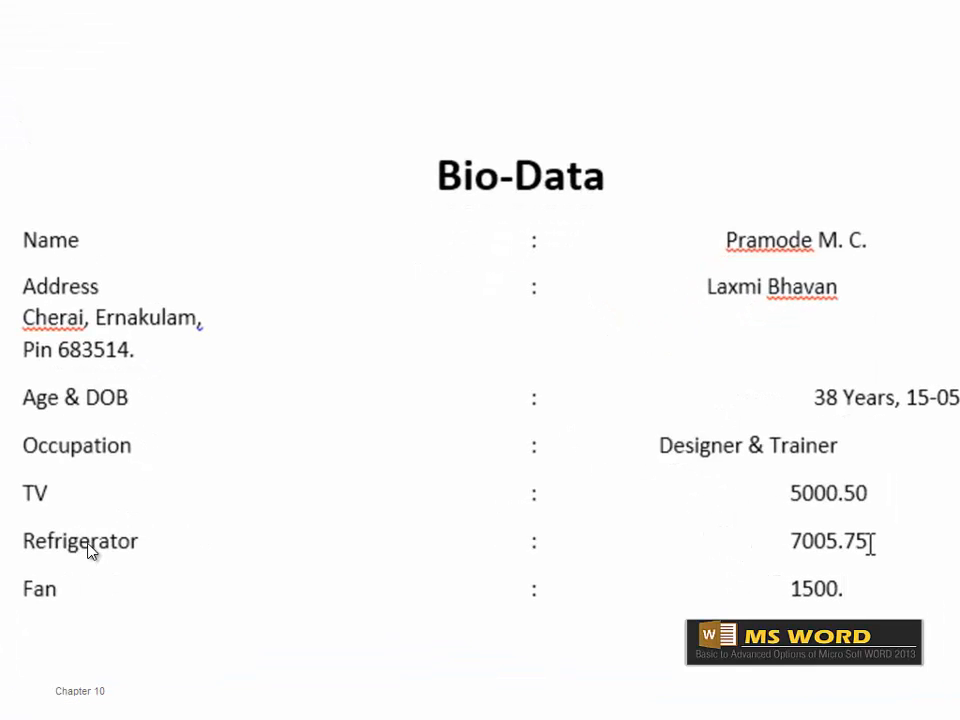
text(568)
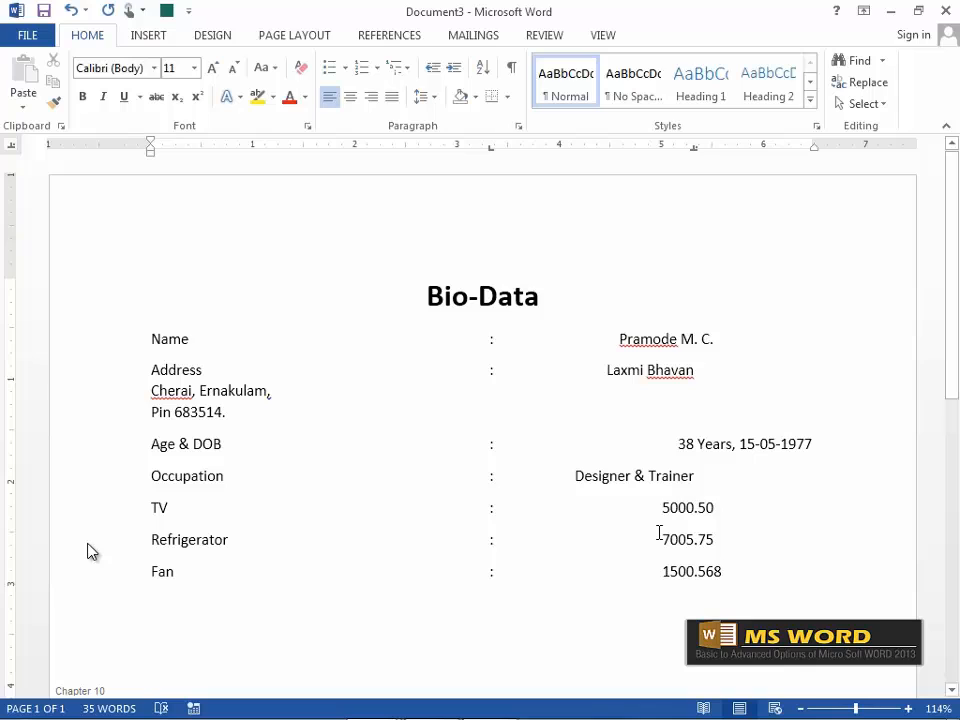
drag(150, 506, 765, 570)
Delete the TV, Refrigerator and Fan lines and remove the values' right tab stop.
key(BackSpace)
key(BackSpace)
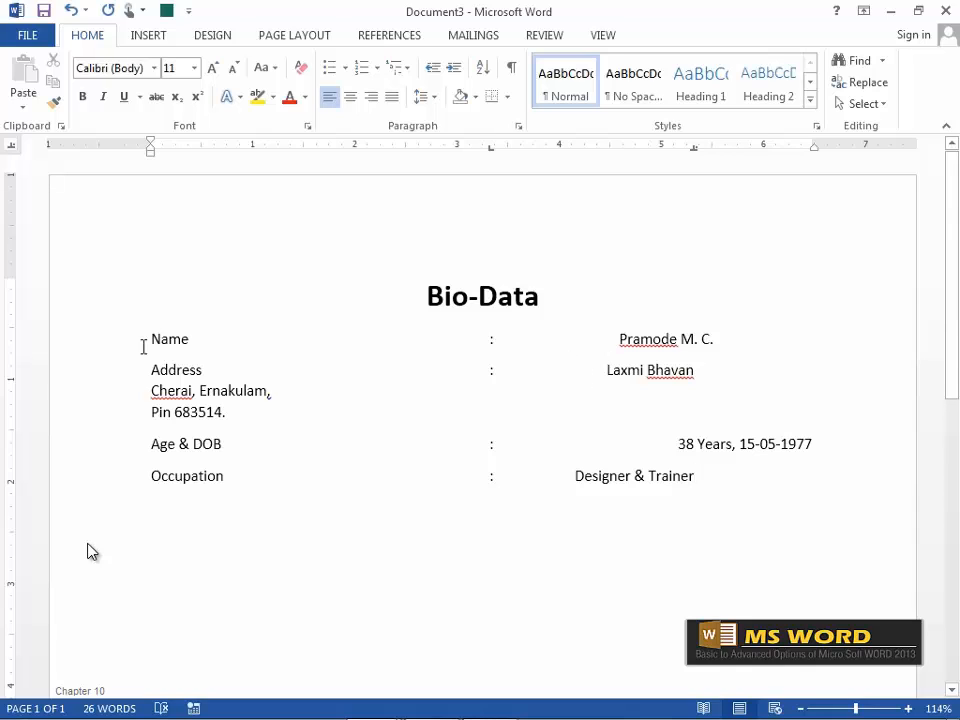
drag(150, 338, 763, 474)
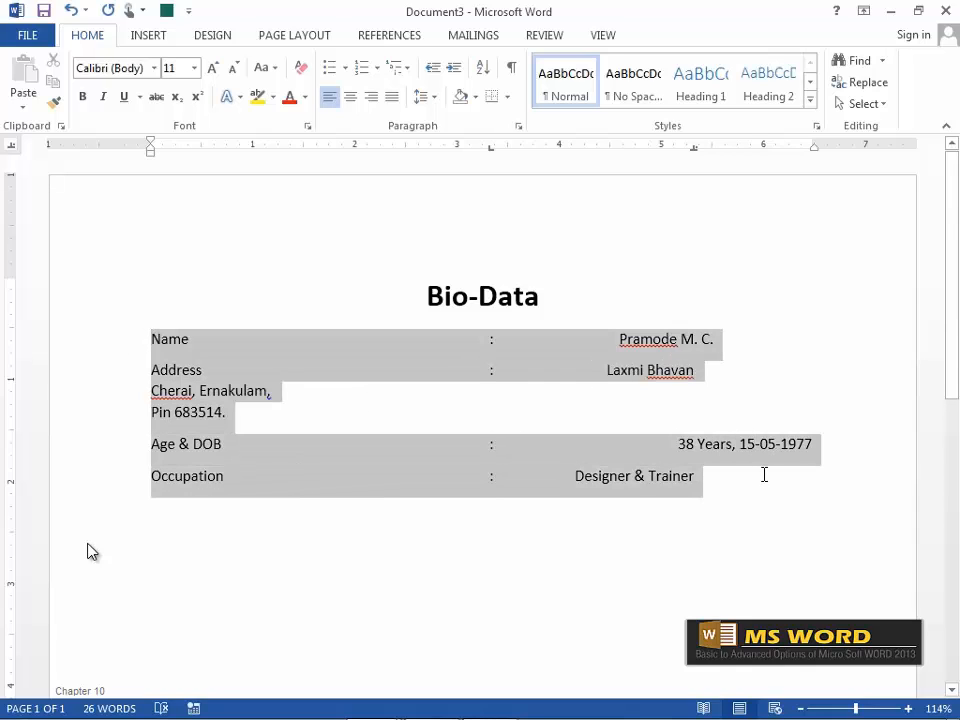
click(693, 148)
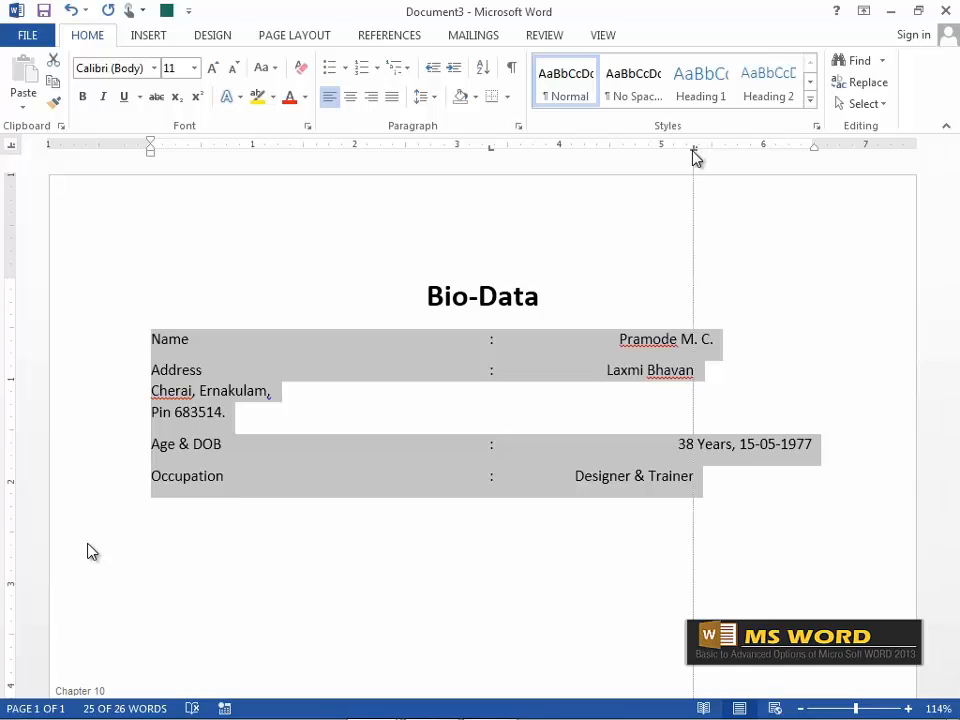
drag(699, 203, 694, 195)
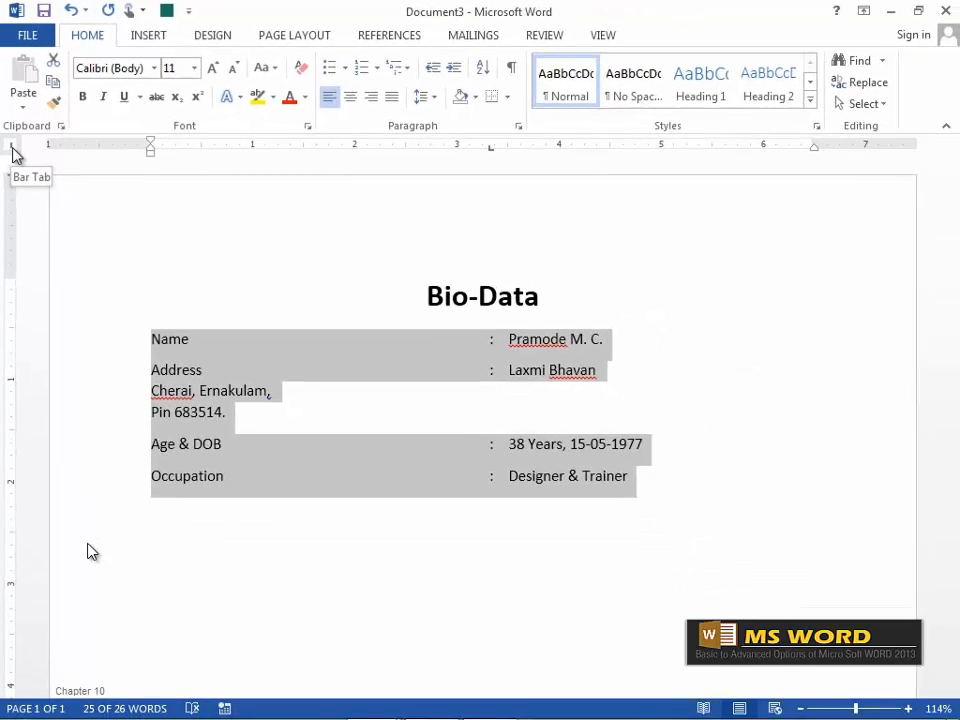
Try a bar tab, undo it, and set a left tab near 3.7 inches for the values.
click(638, 146)
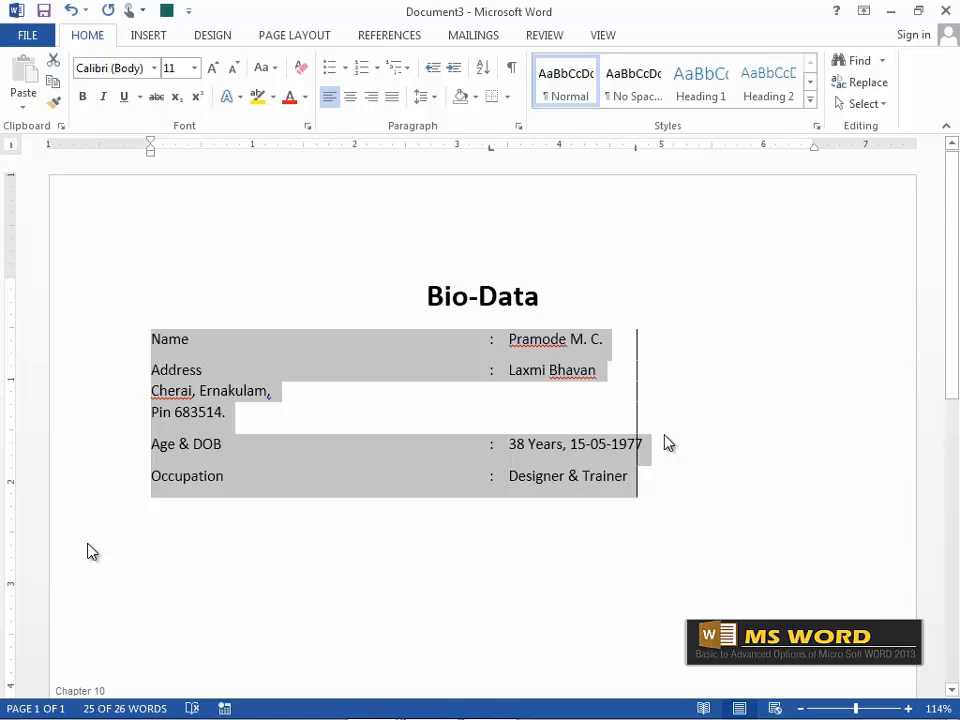
key(ctrl+z)
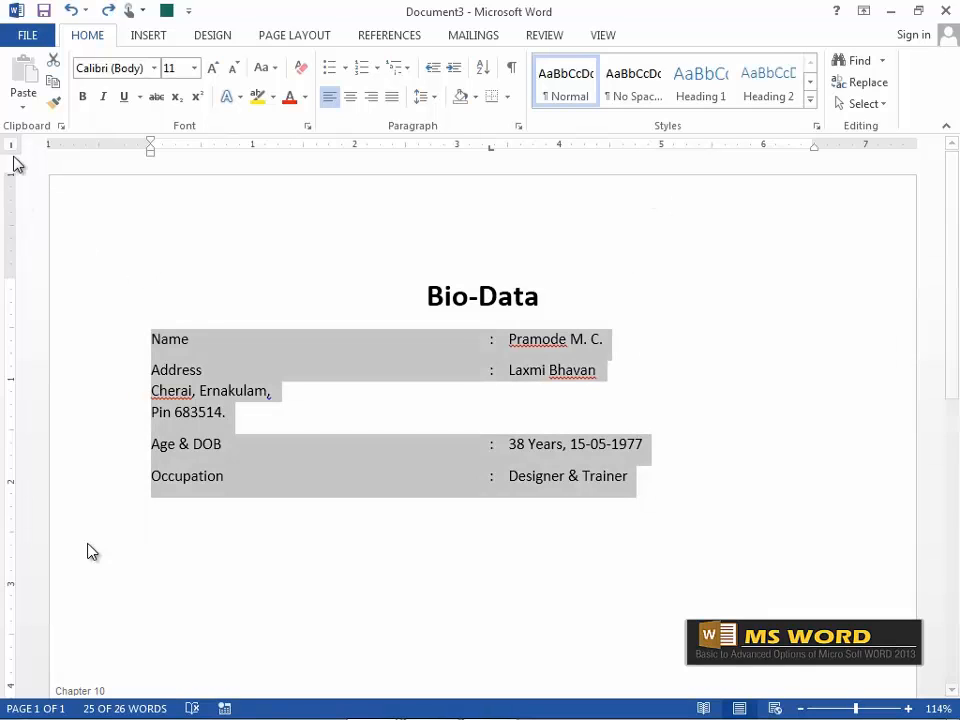
click(12, 146)
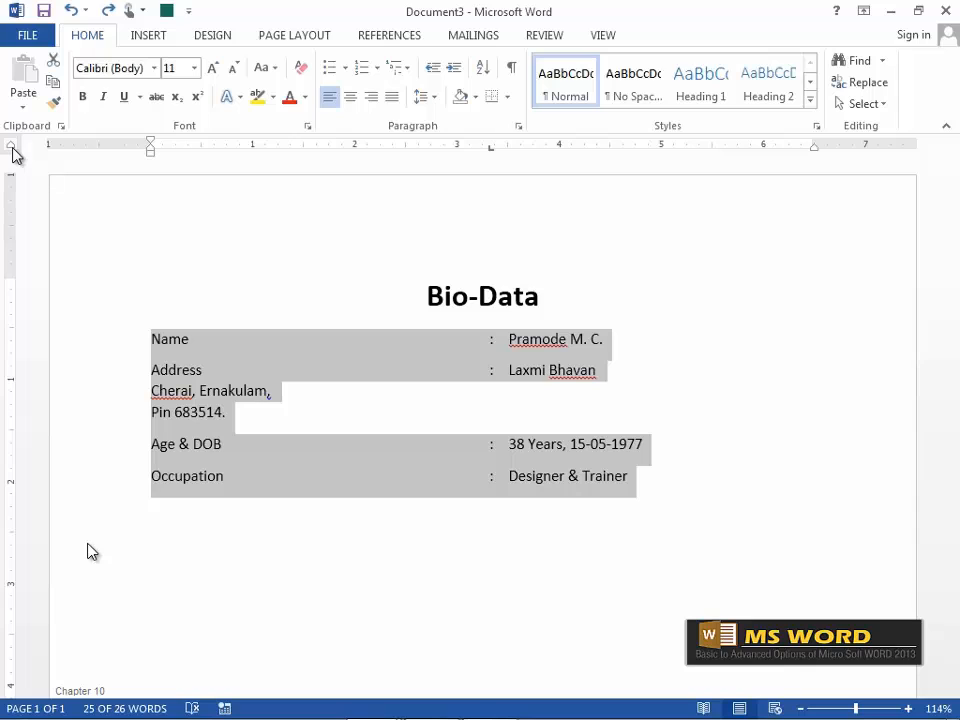
click(13, 146)
click(528, 146)
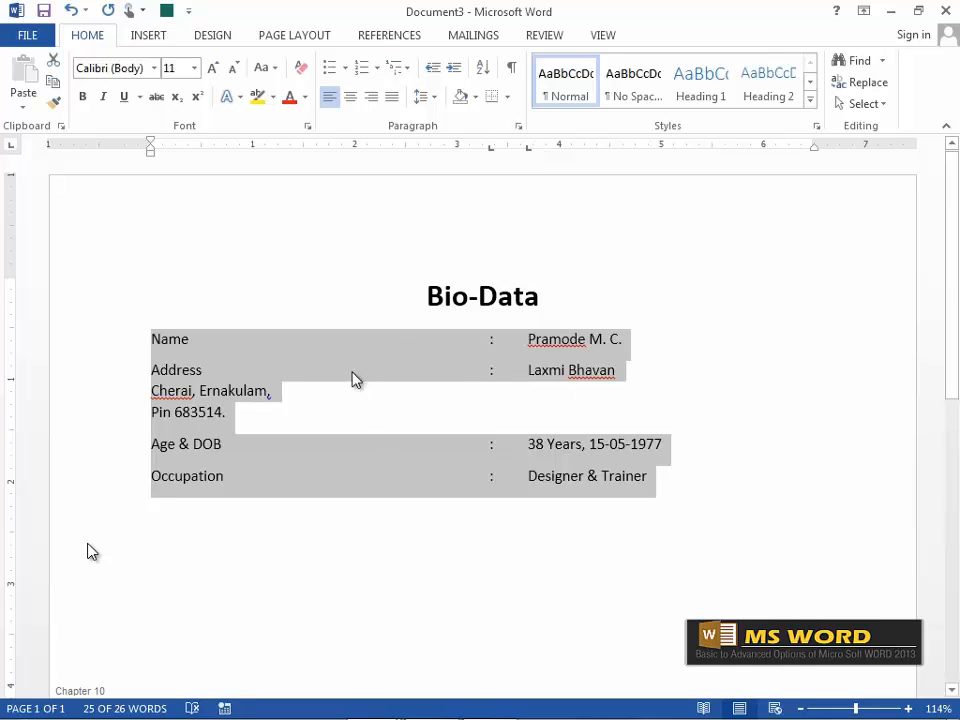
click(321, 339)
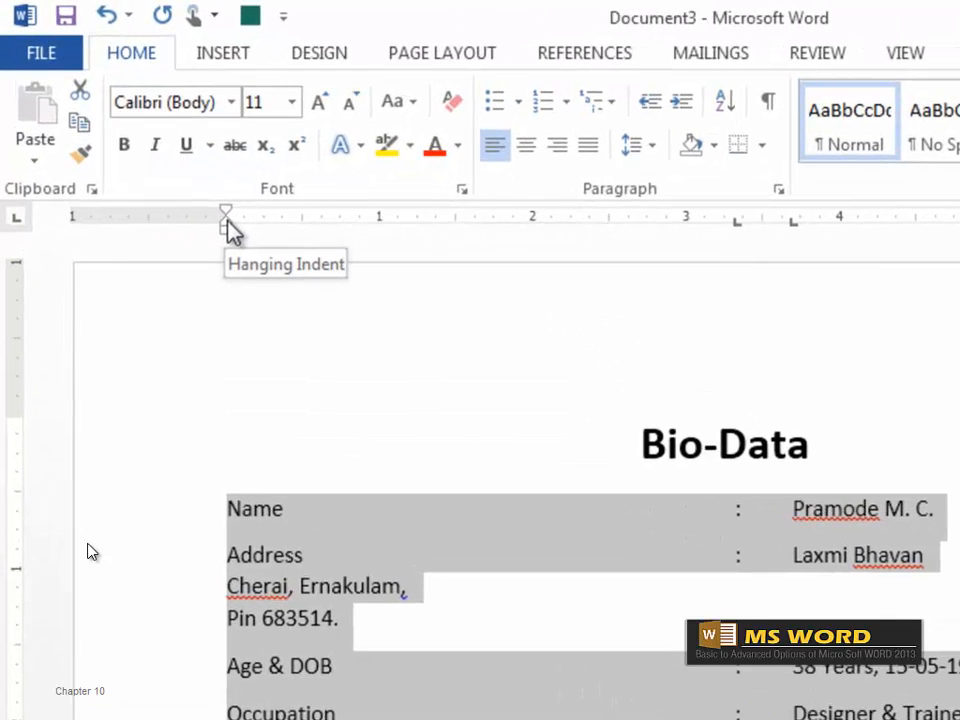
Drag the hanging indent to the value tab so the address continuation lines align under its first line.
drag(197, 193, 544, 199)
mouse_move(629, 220)
mouse_down()
mouse_move(790, 222)
mouse_move(789, 238)
mouse_up()
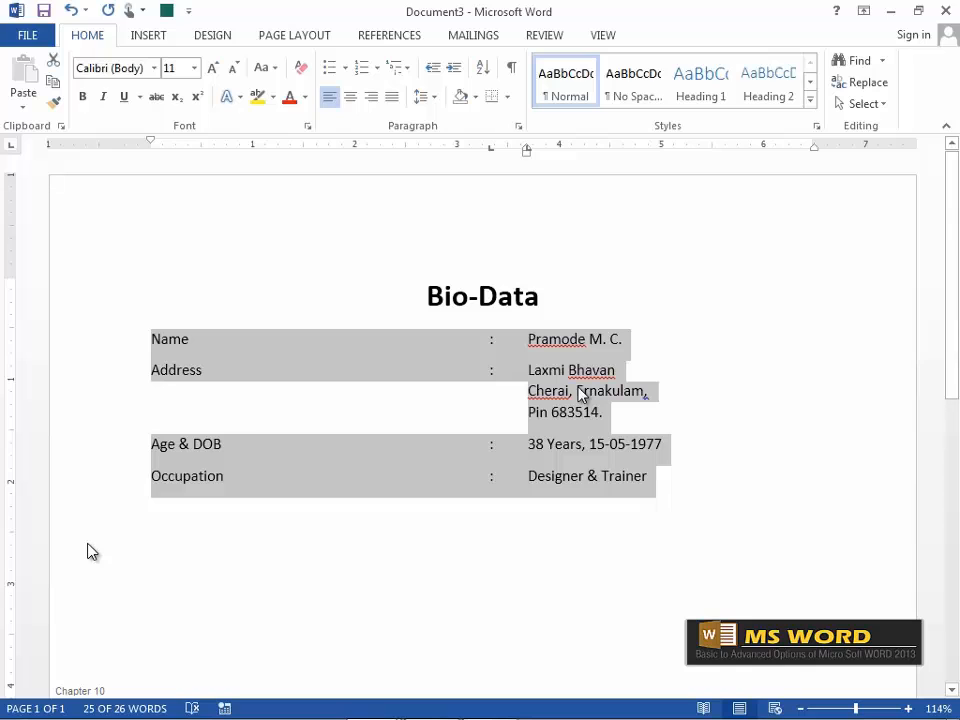
click(292, 38)
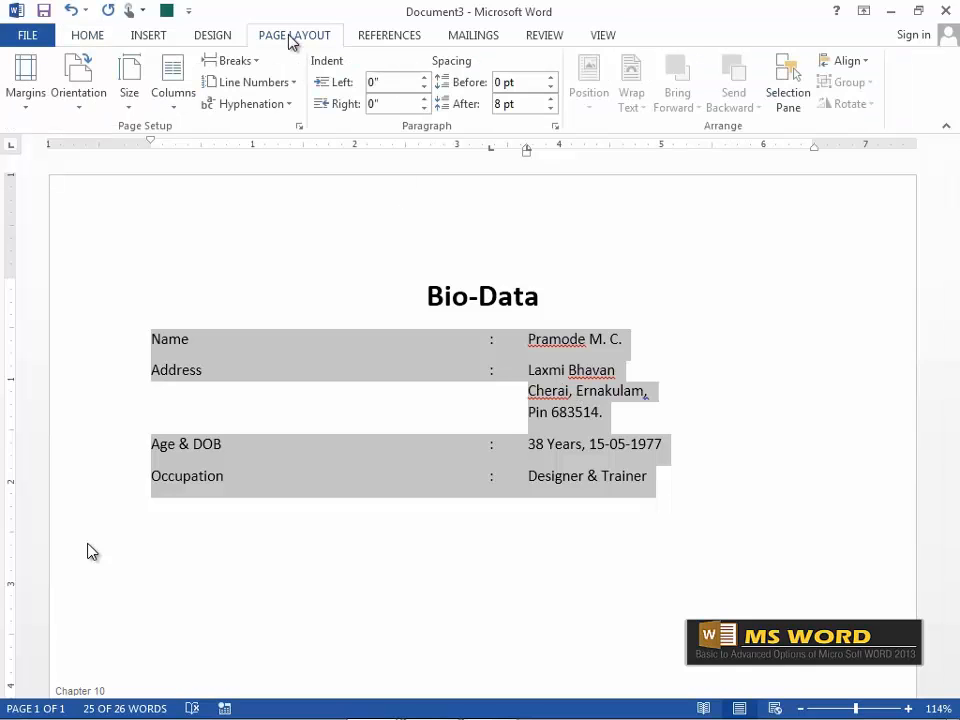
Set Spacing After to 20 pt for the bio-data lines, then add an empty line below Occupation.
click(498, 105)
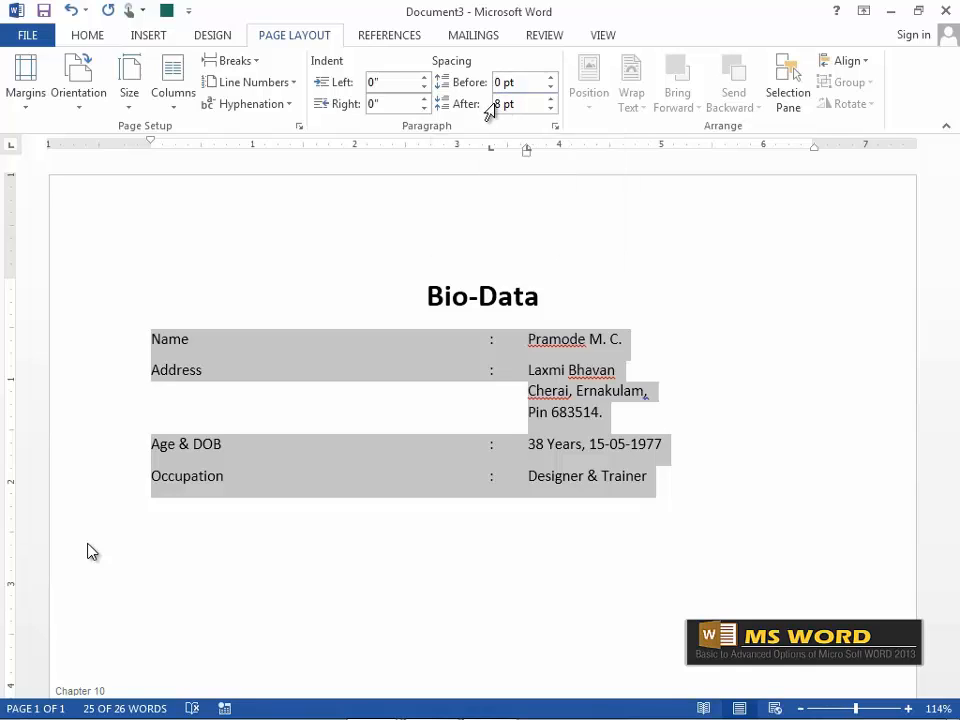
key(shift+Right)
text(20)
key(Return)
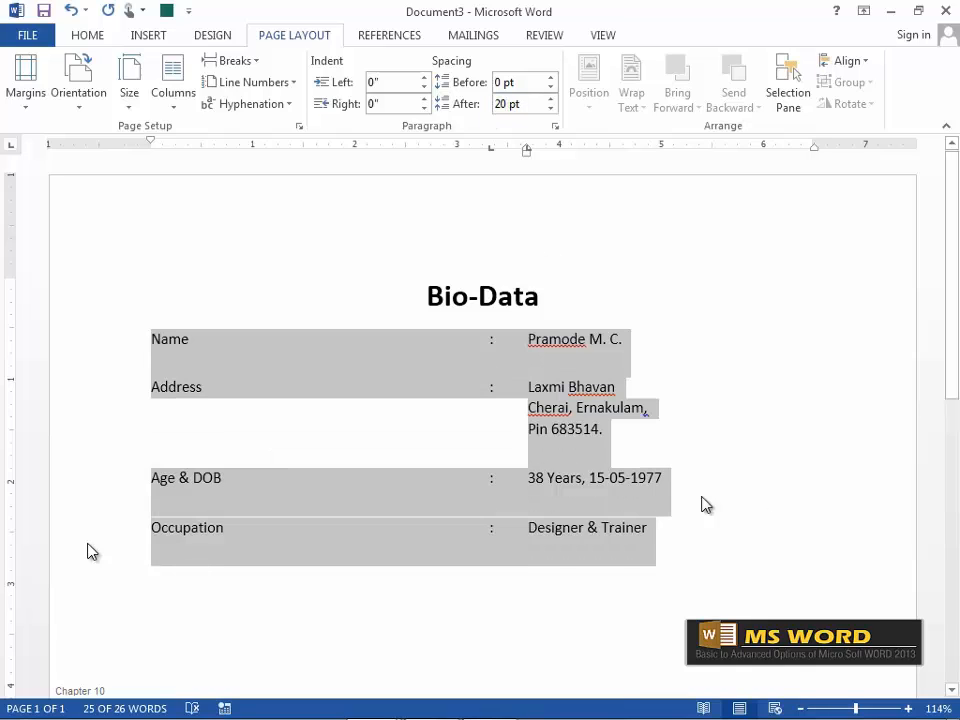
click(656, 477)
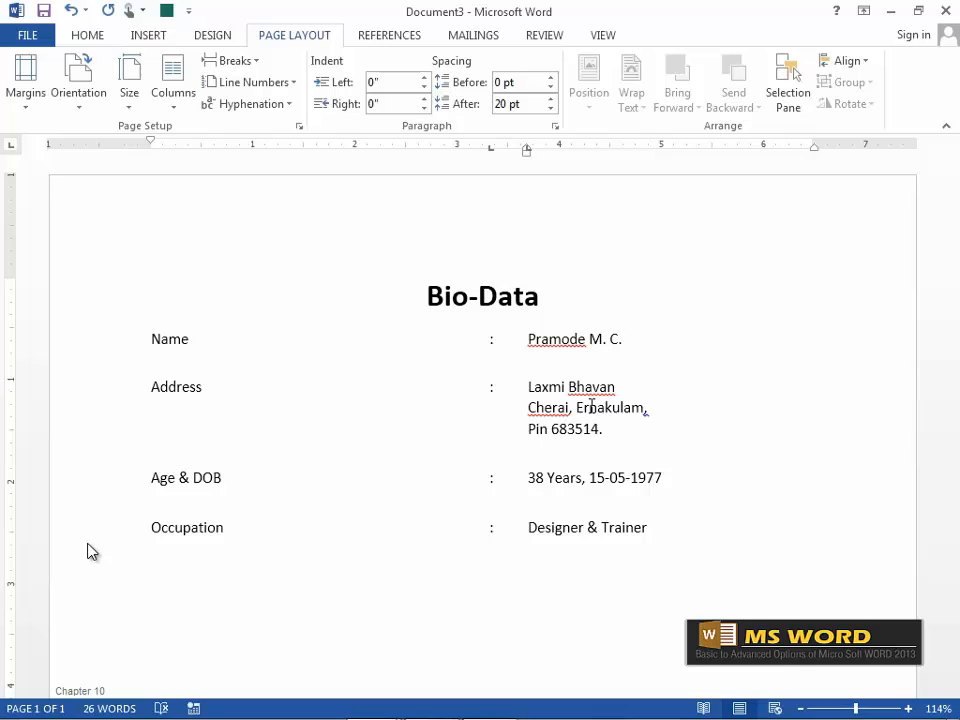
click(646, 527)
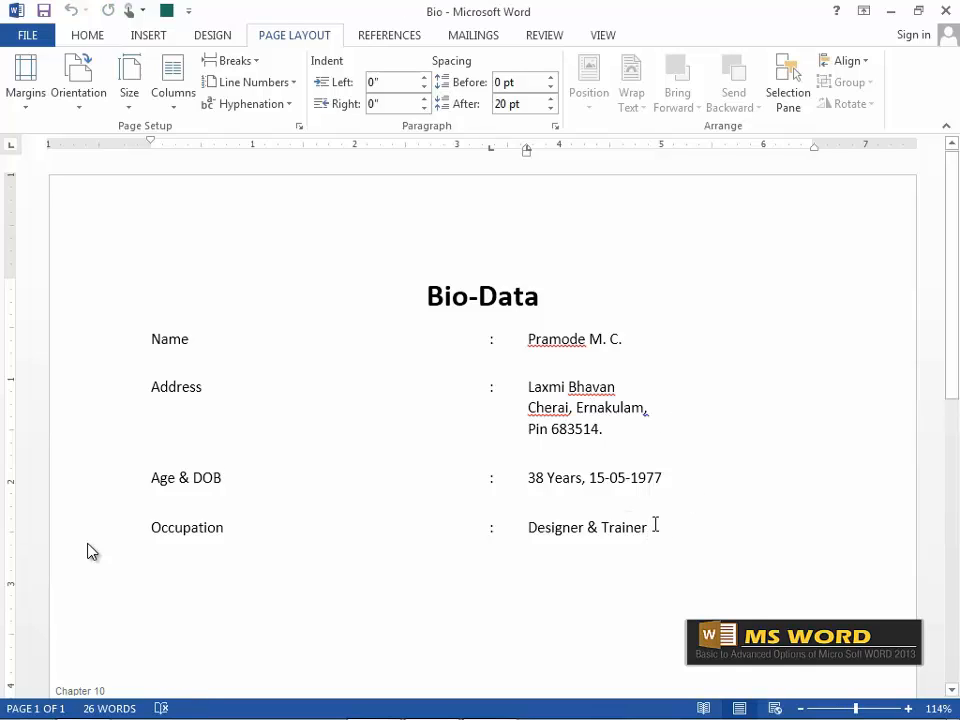
key(Return)
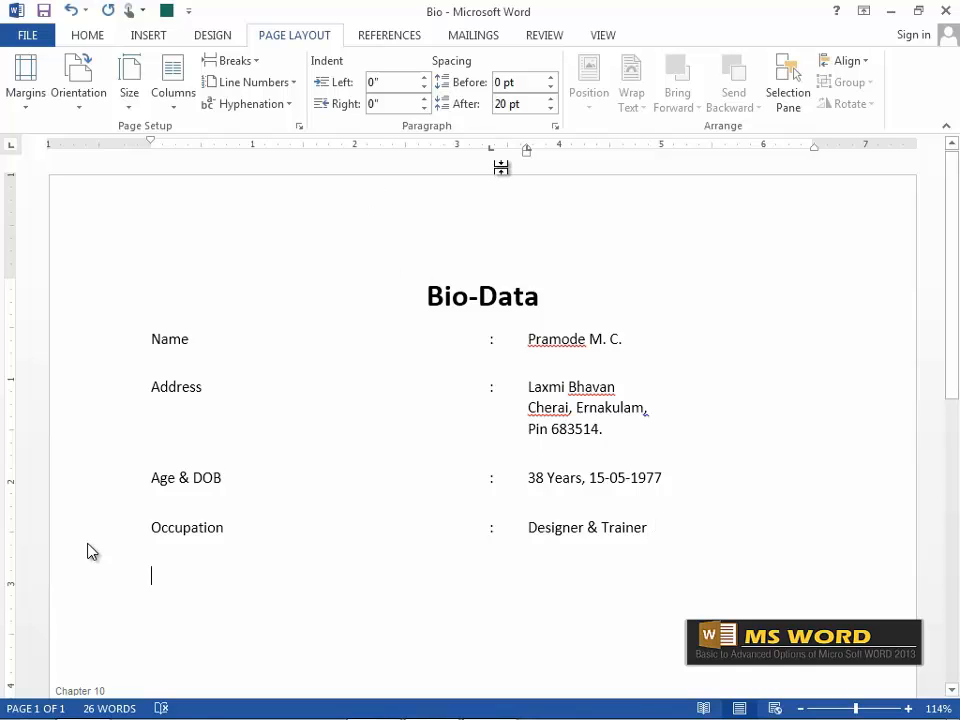